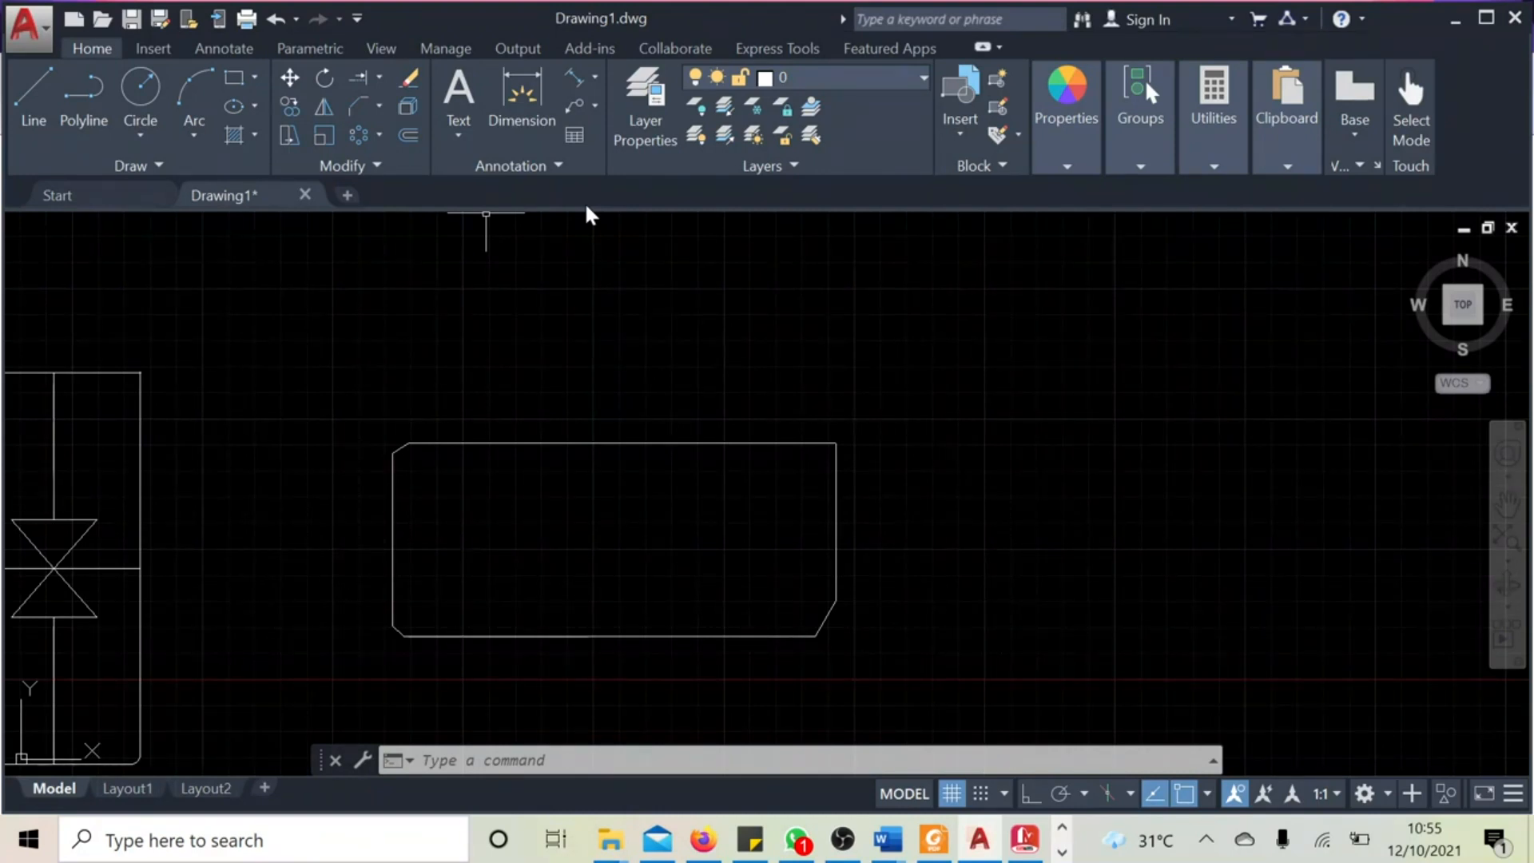
Step: Draw a small, nearly square rectangle in the empty area up and to the right of the chamfered rectangle
scroll(621, 532, down, 2)
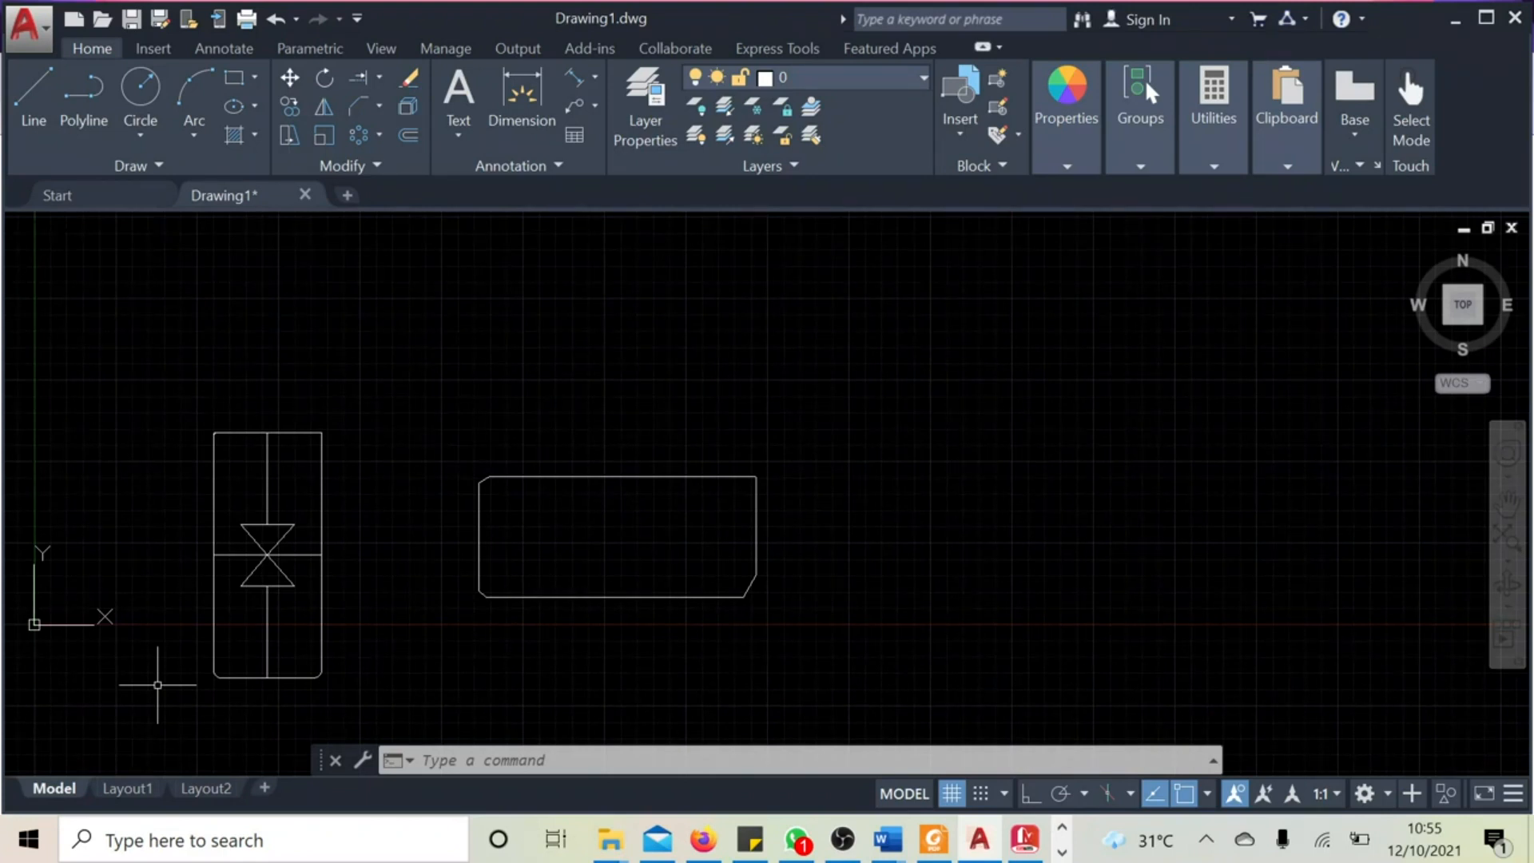
middle_drag(440, 651, 594, 594)
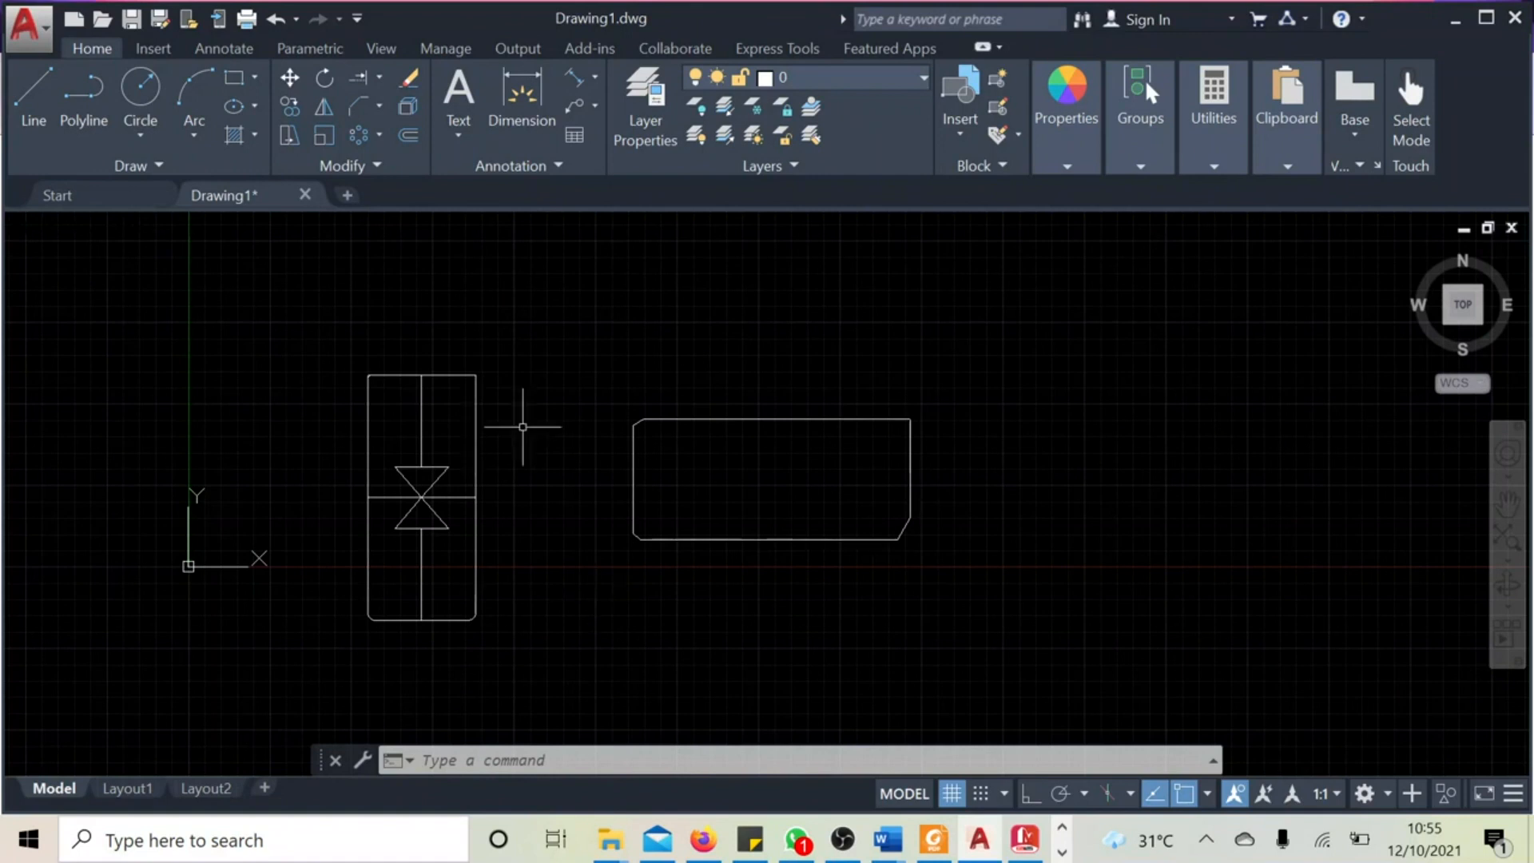
click(379, 134)
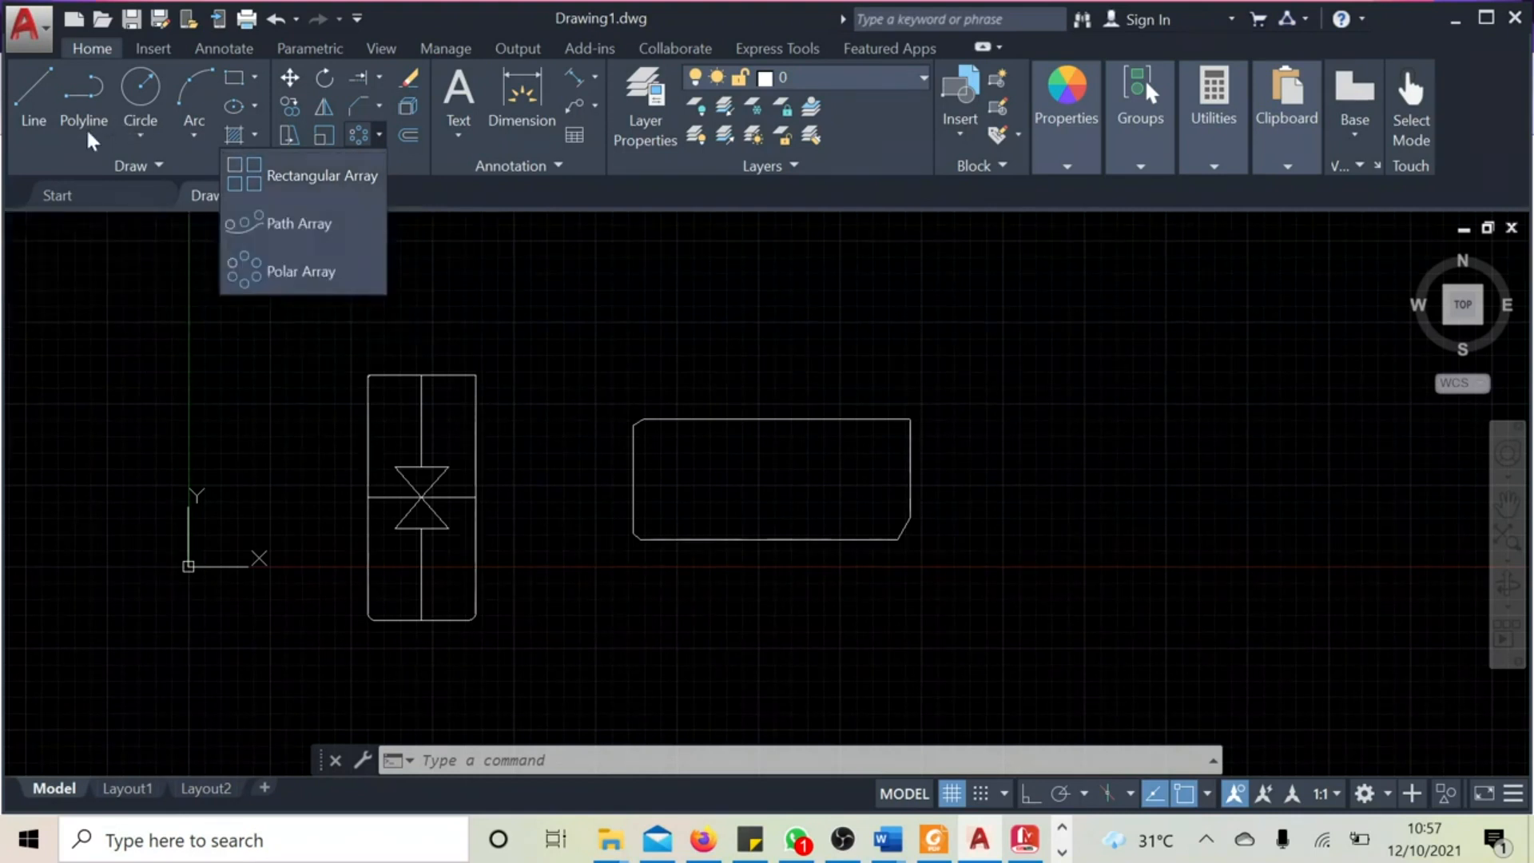
click(254, 77)
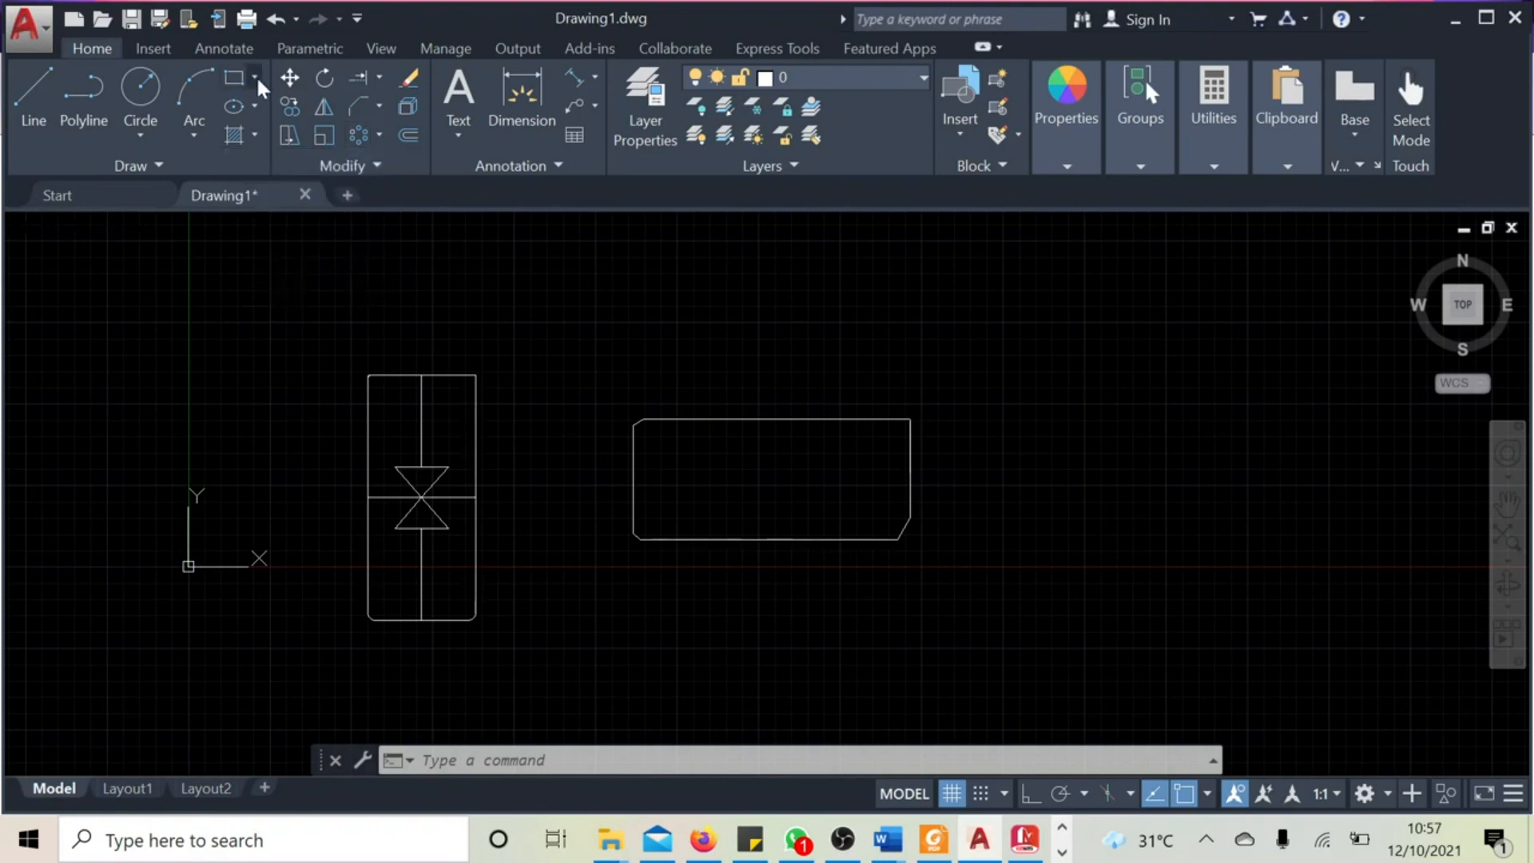
click(219, 113)
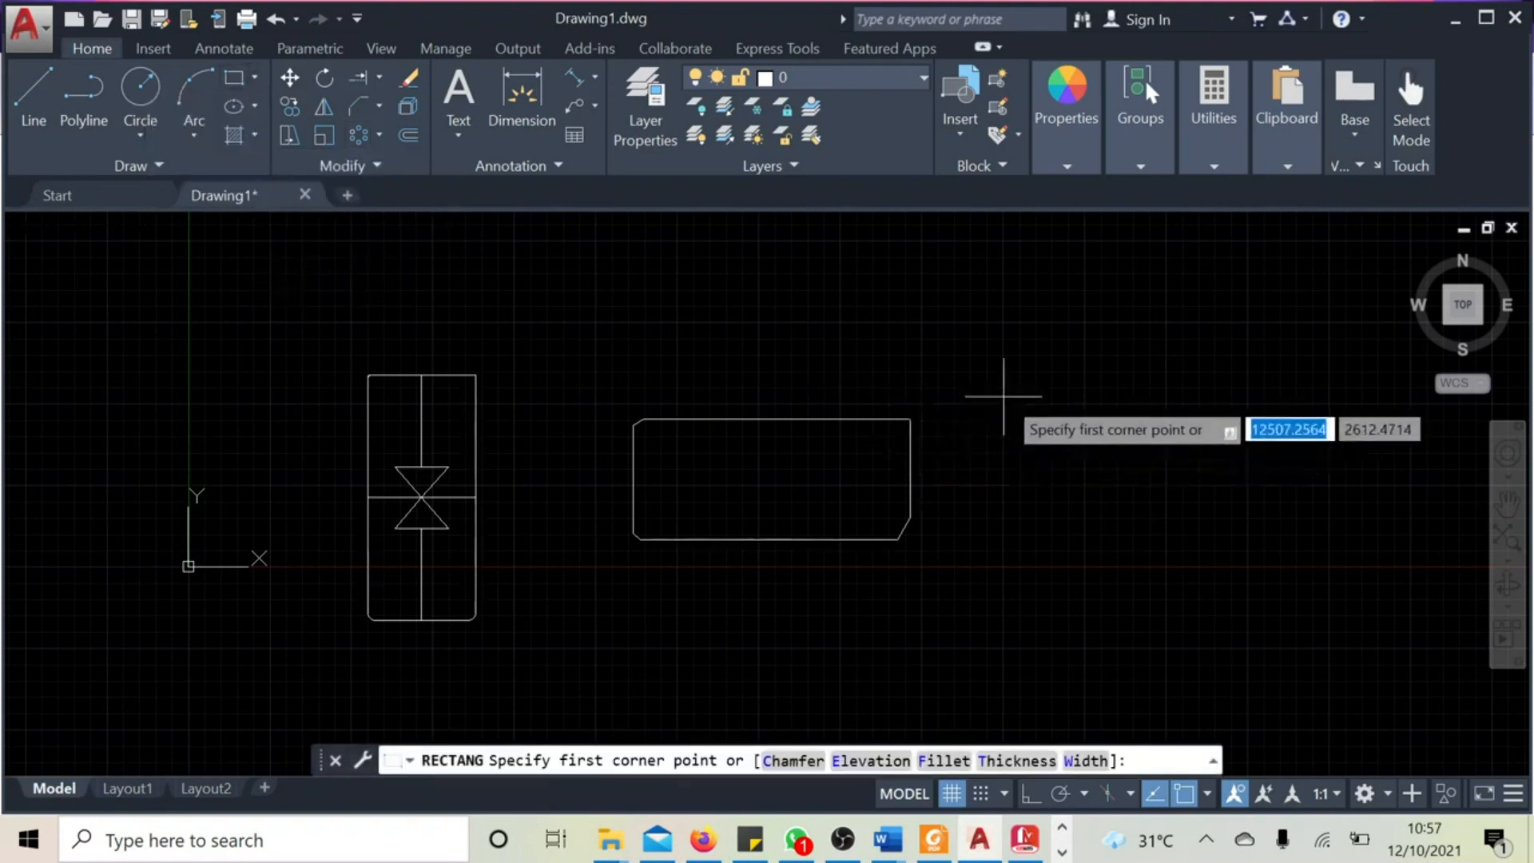
middle_drag(994, 401, 731, 477)
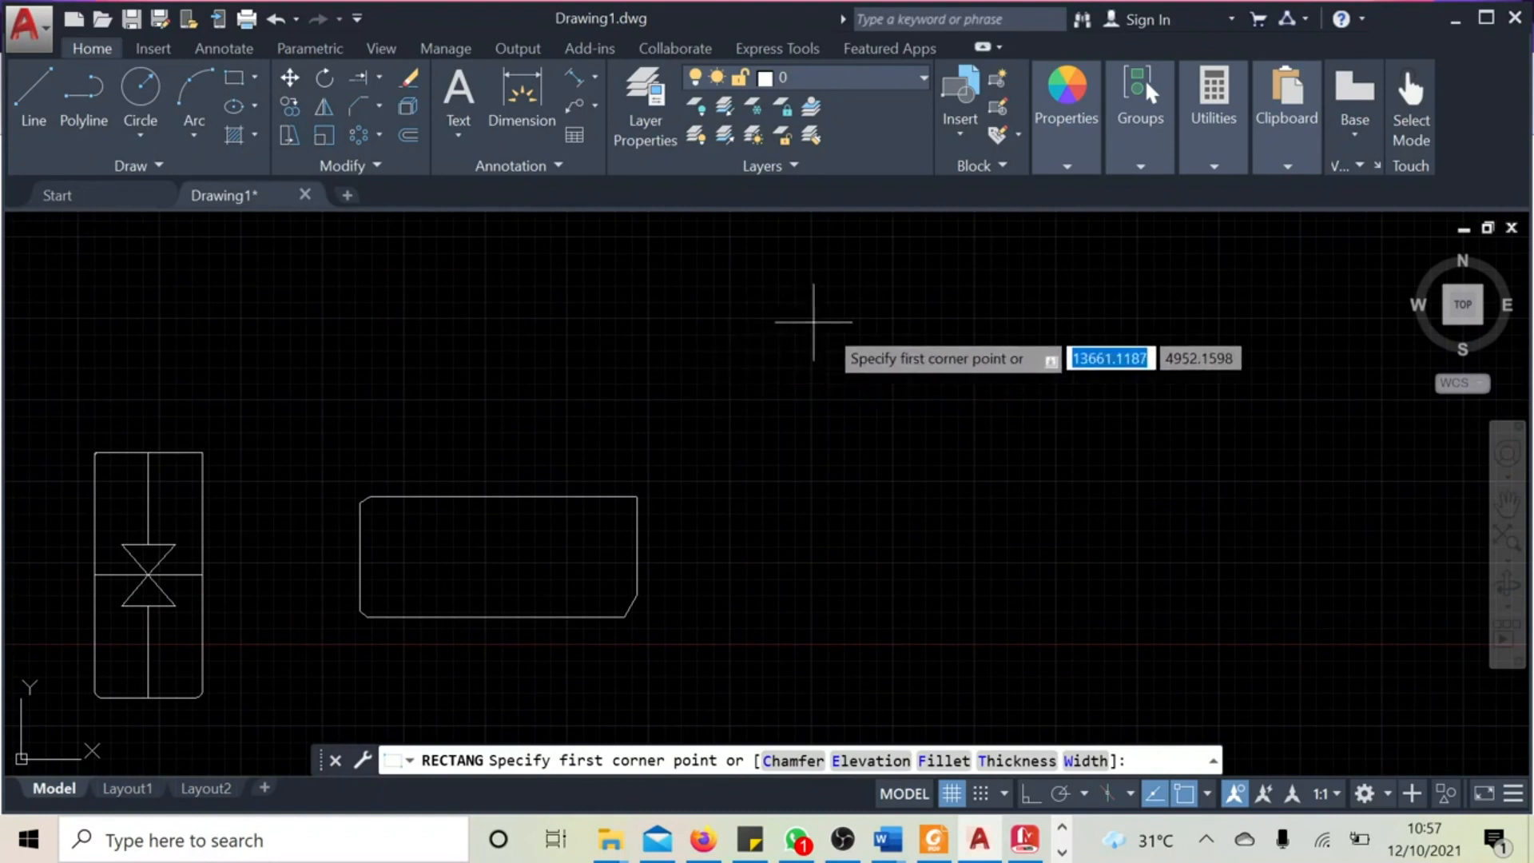
middle_drag(976, 365, 710, 405)
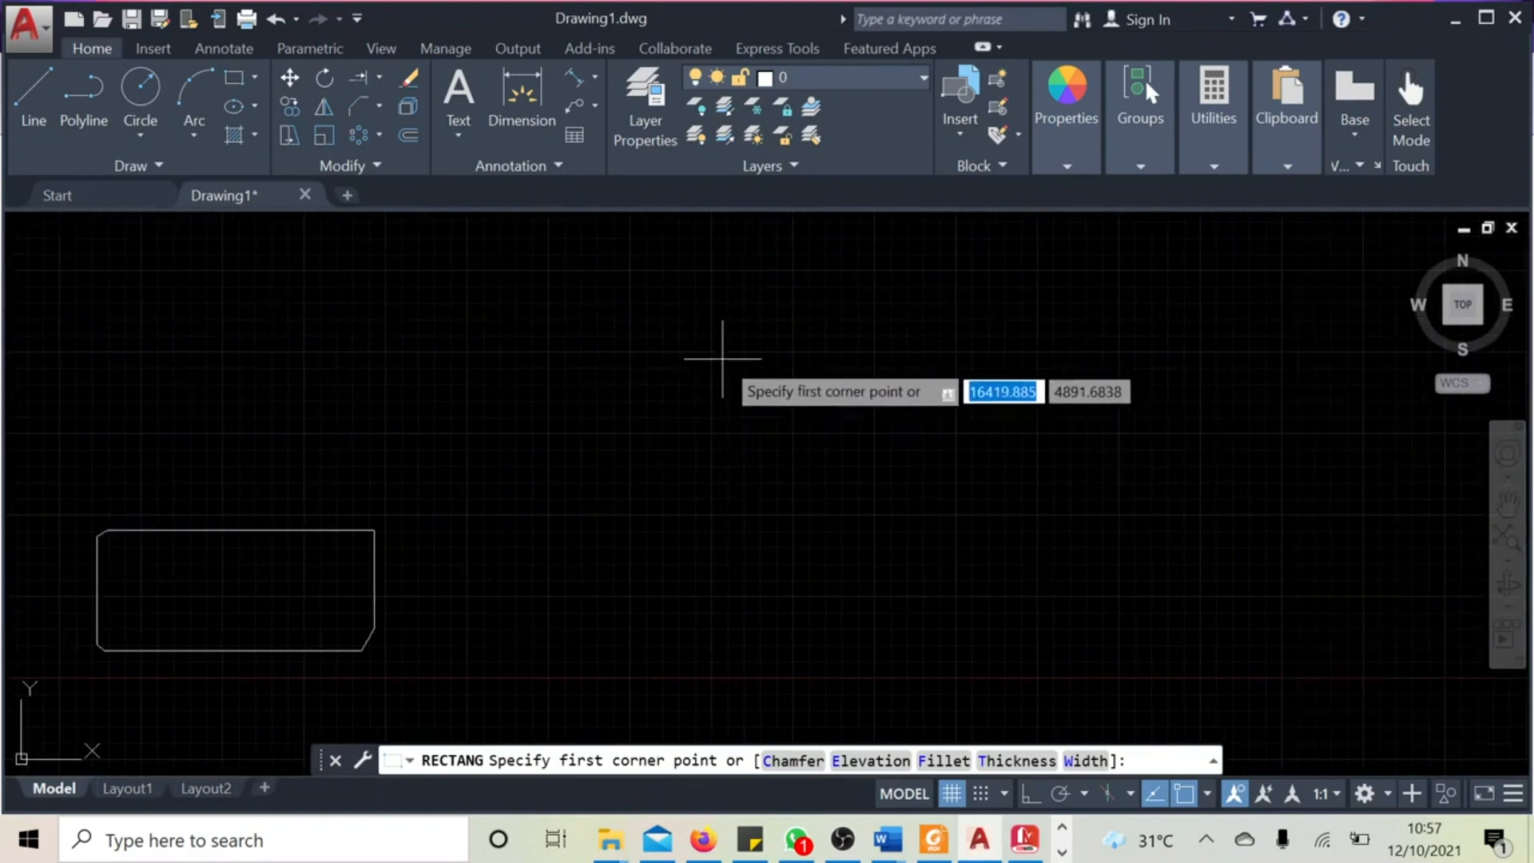
click(738, 382)
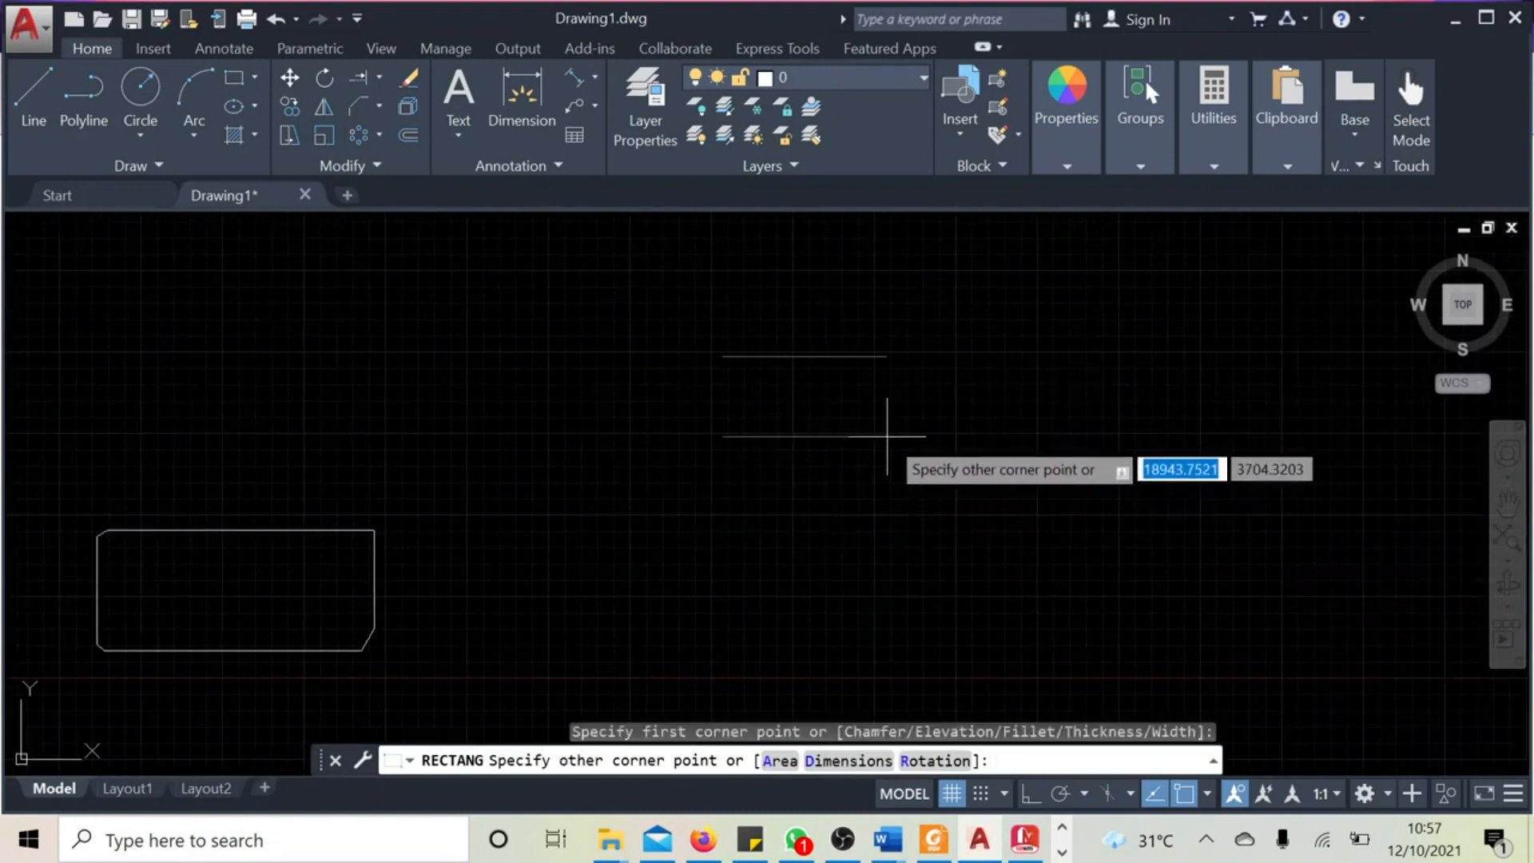
click(792, 433)
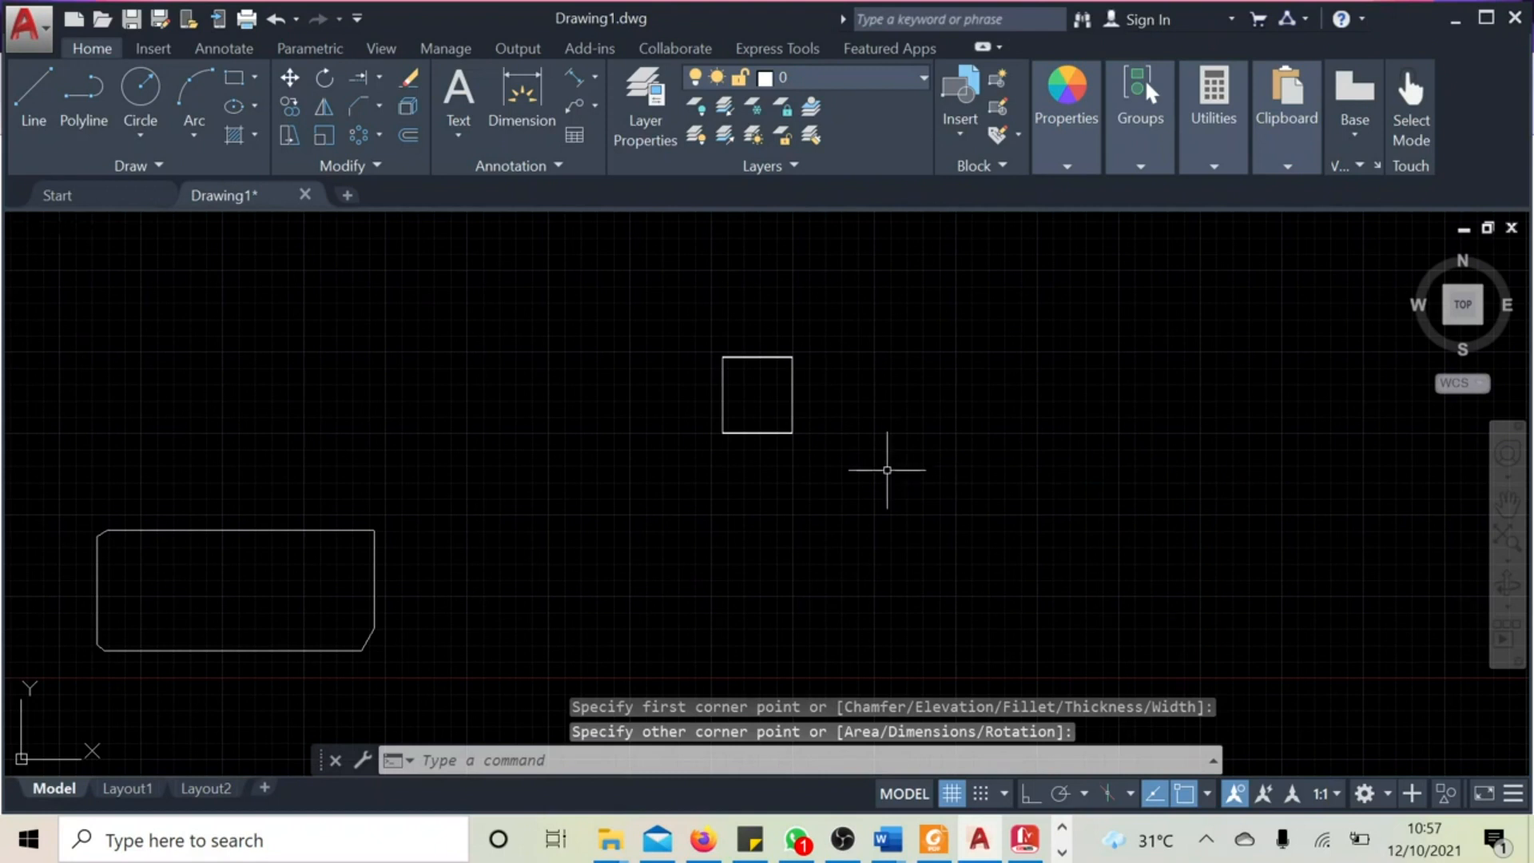
Step: Create a rectangular array from the small rectangle
click(378, 136)
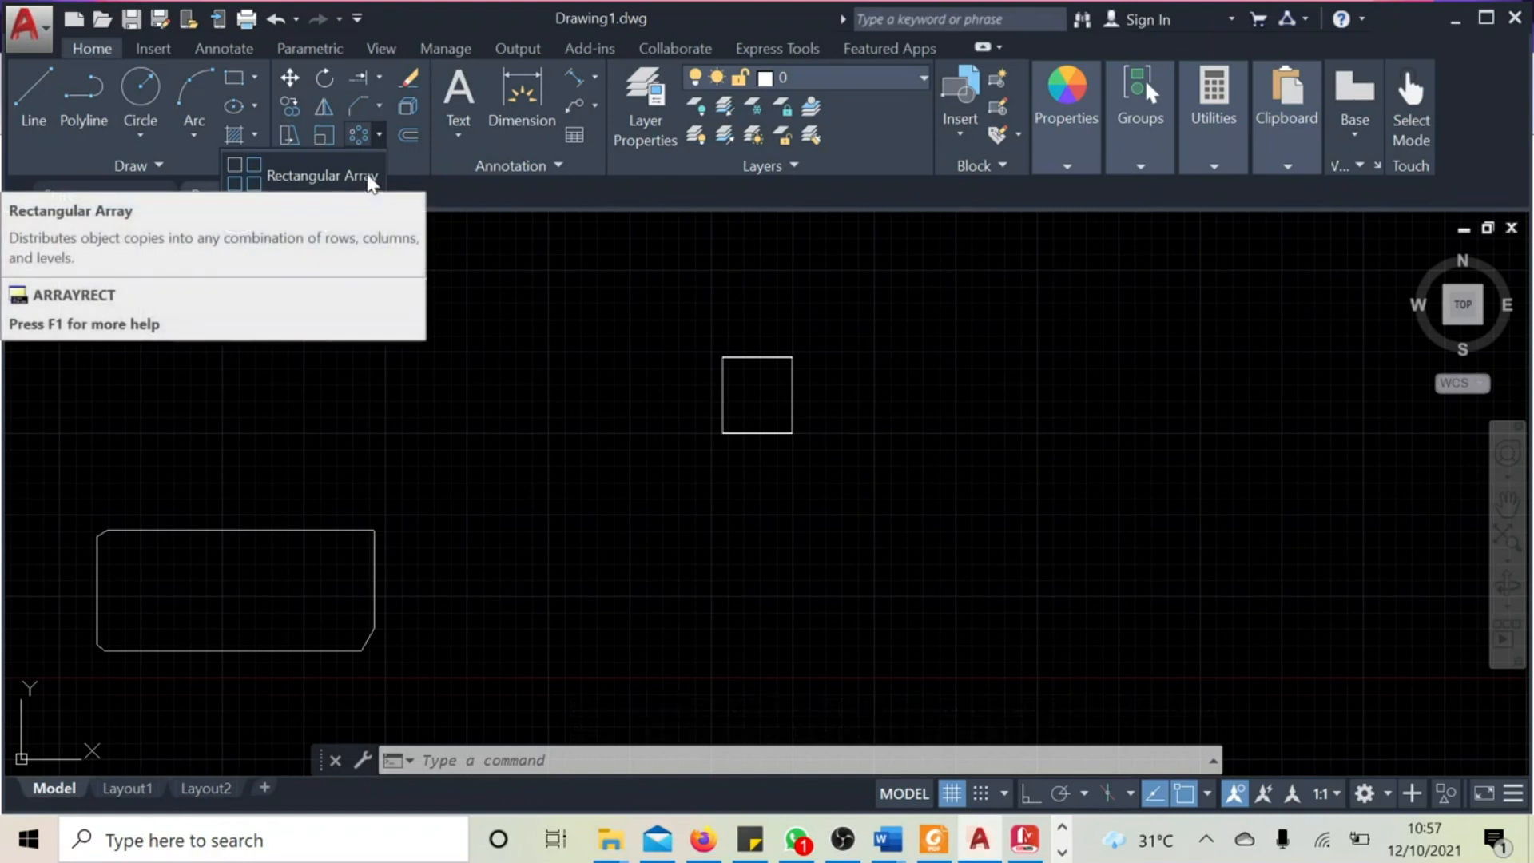
click(366, 172)
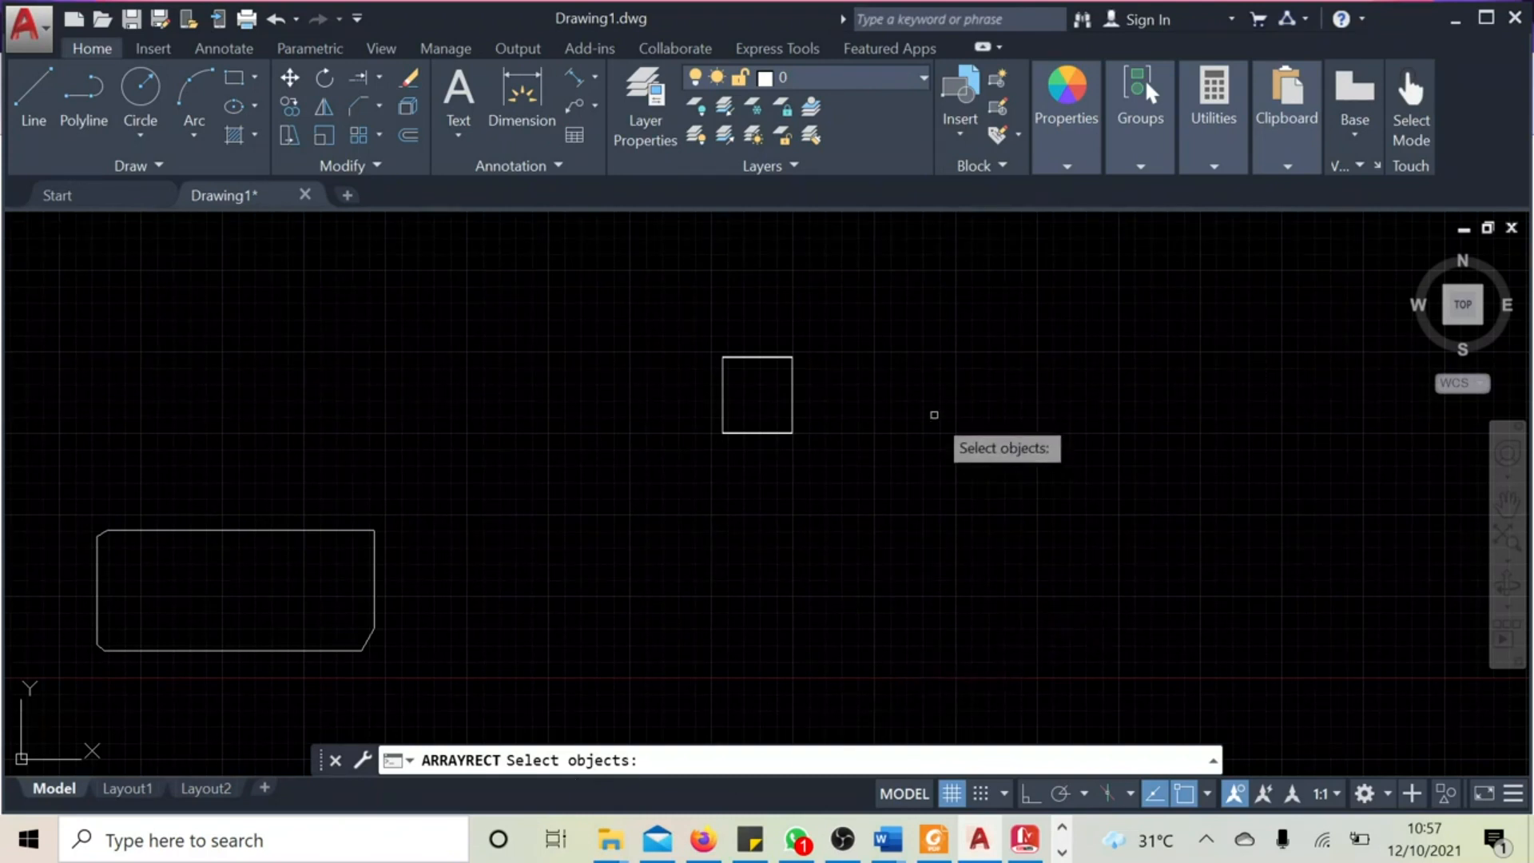
mouse_move(662, 316)
mouse_down()
mouse_move(685, 436)
mouse_move(863, 405)
mouse_move(791, 291)
mouse_move(800, 319)
mouse_up()
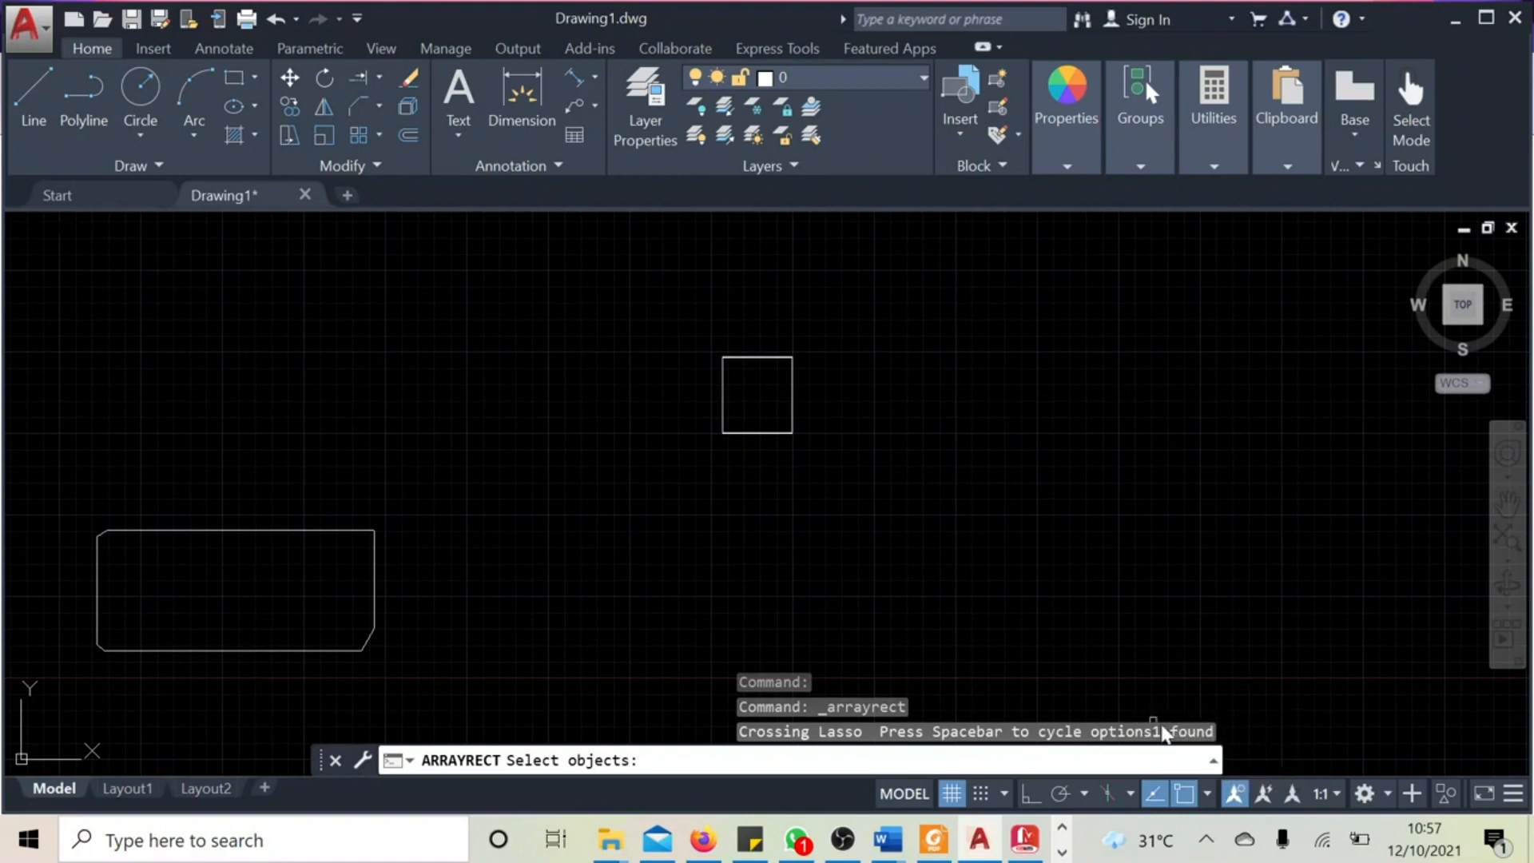
key(Return)
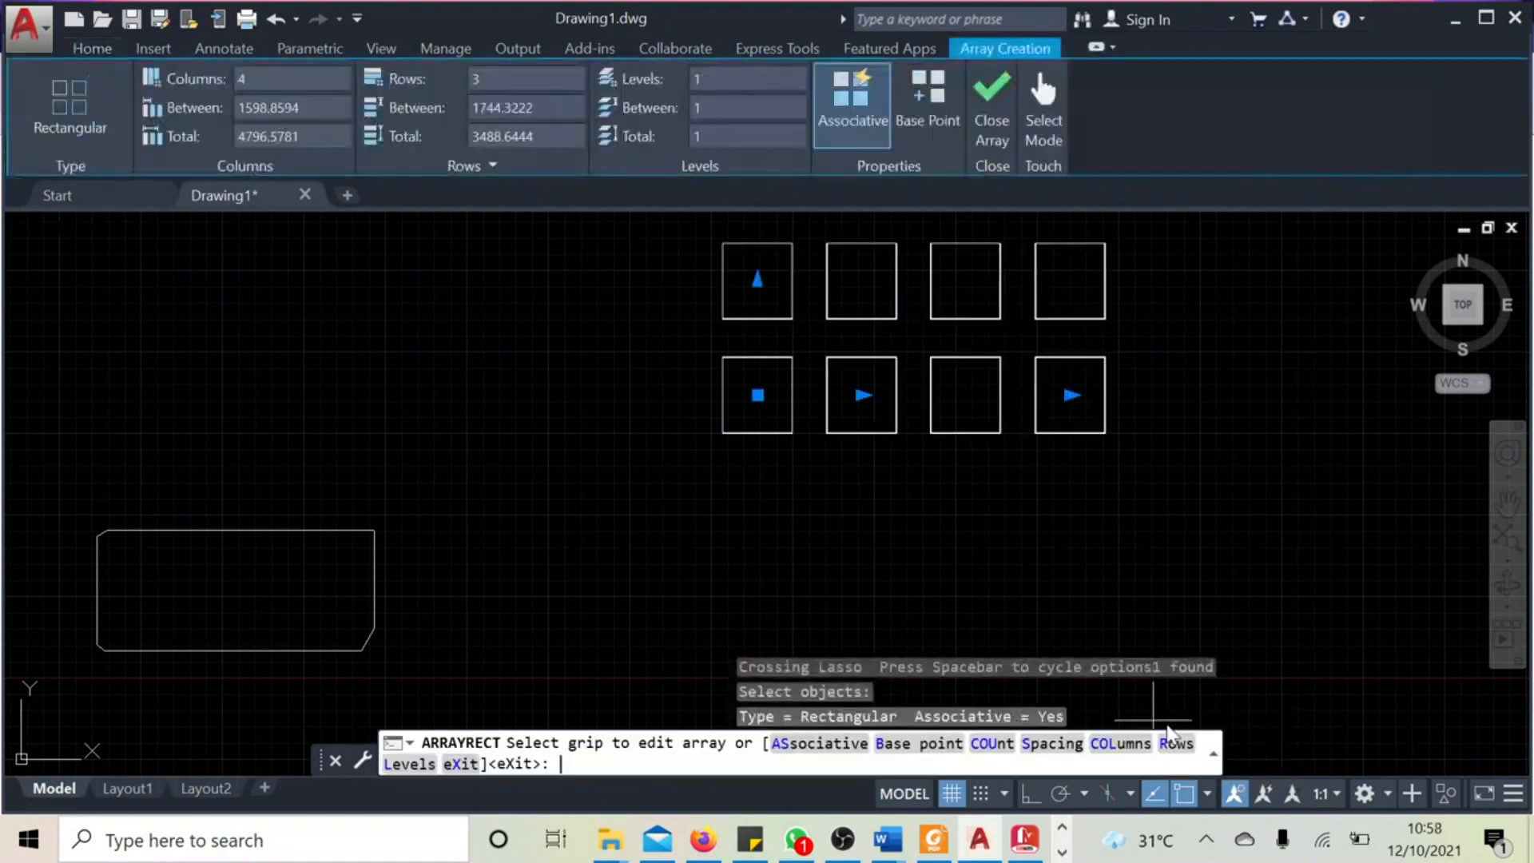
Step: Set the rectangular array to 5 rows and 6 columns and finish it
middle_drag(1240, 438, 1163, 620)
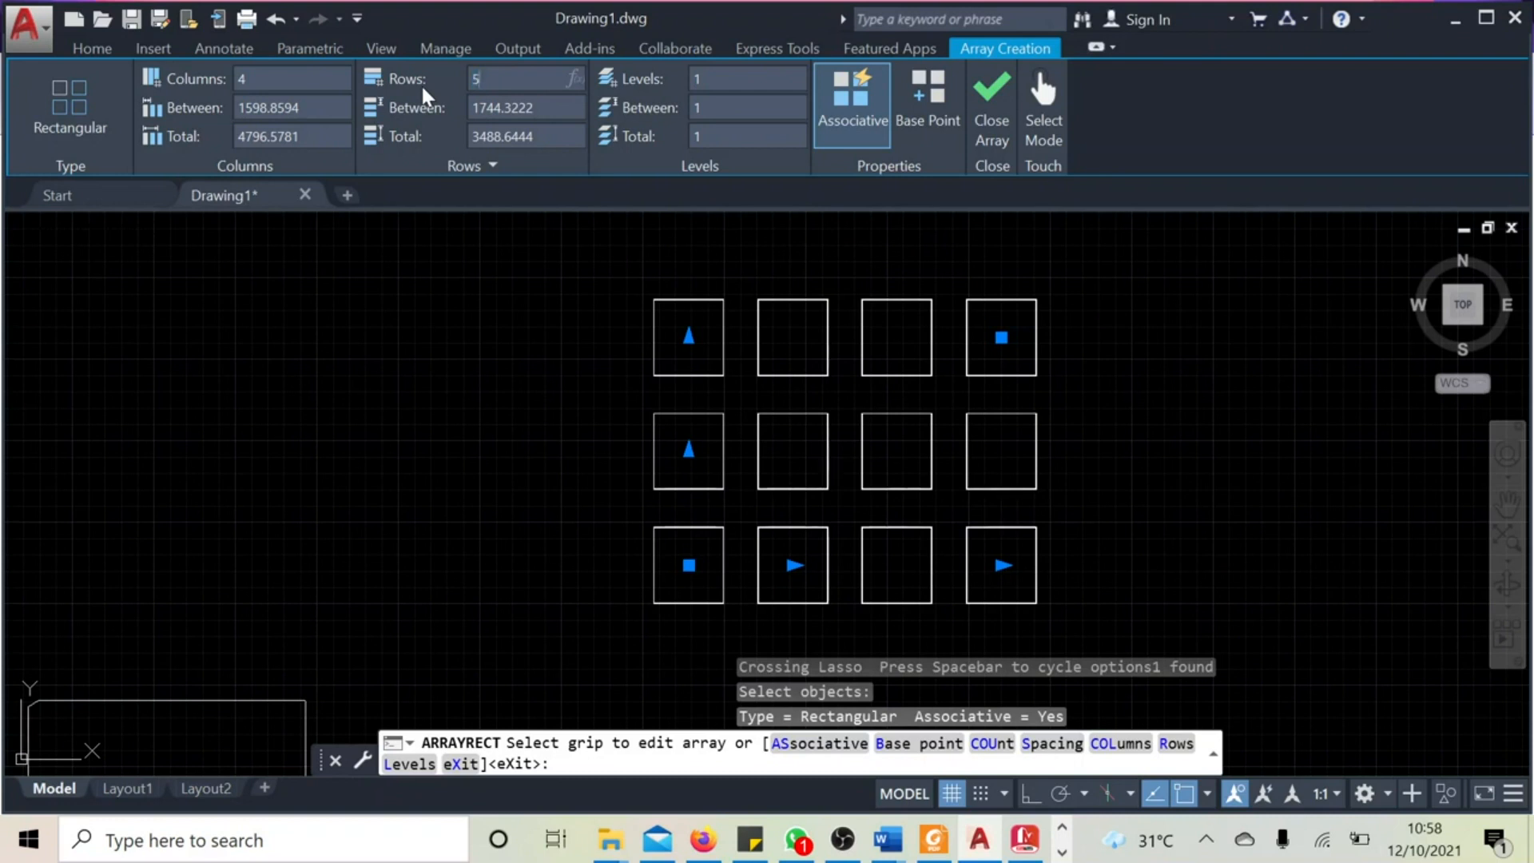
middle_drag(1178, 401, 1024, 437)
scroll(1166, 537, down, 2)
scroll(1185, 530, up, 1)
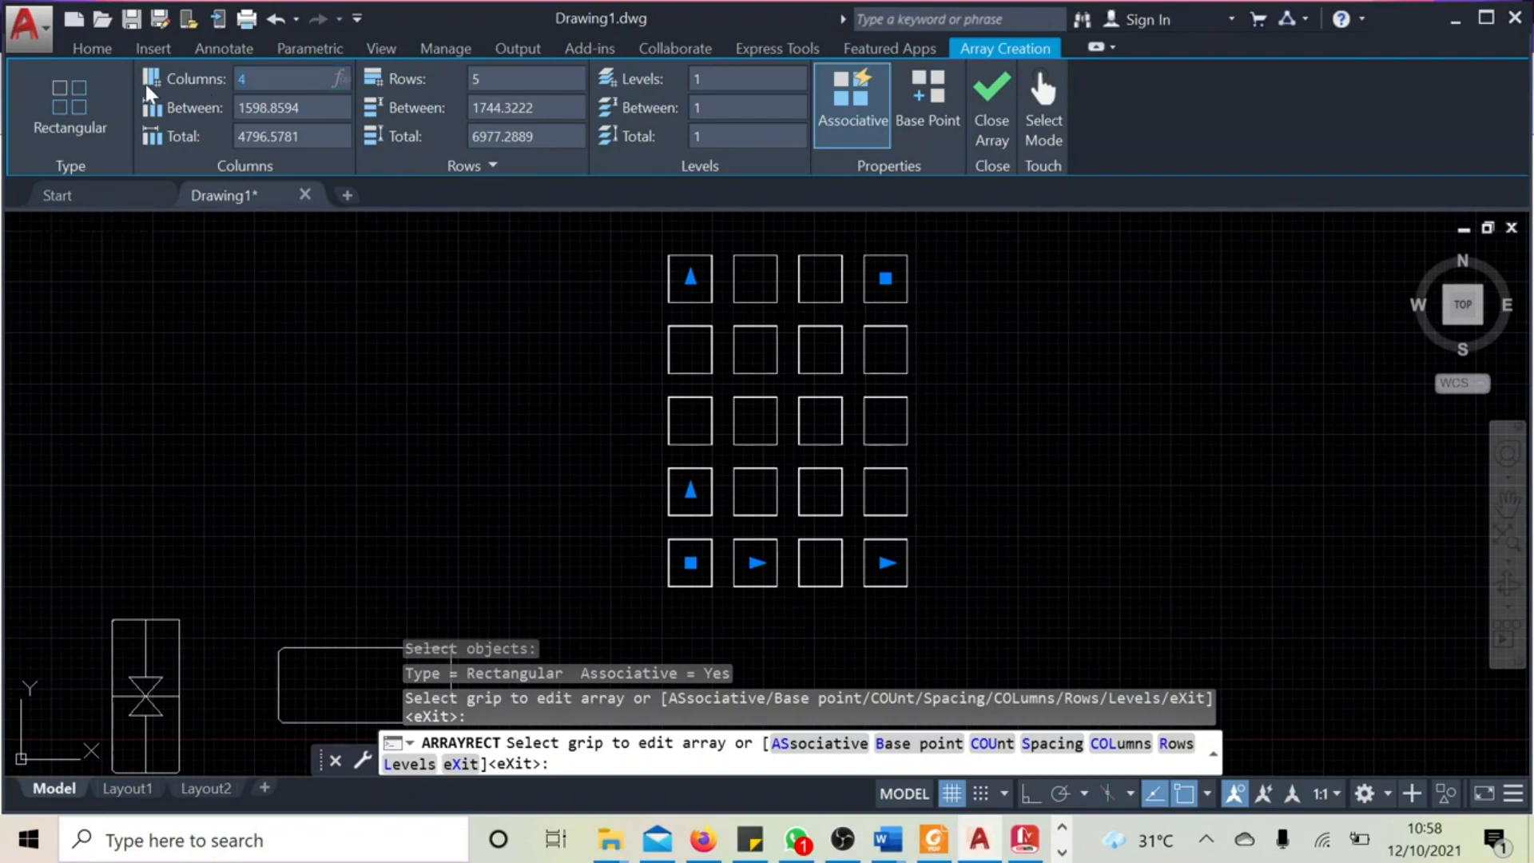
text(6)
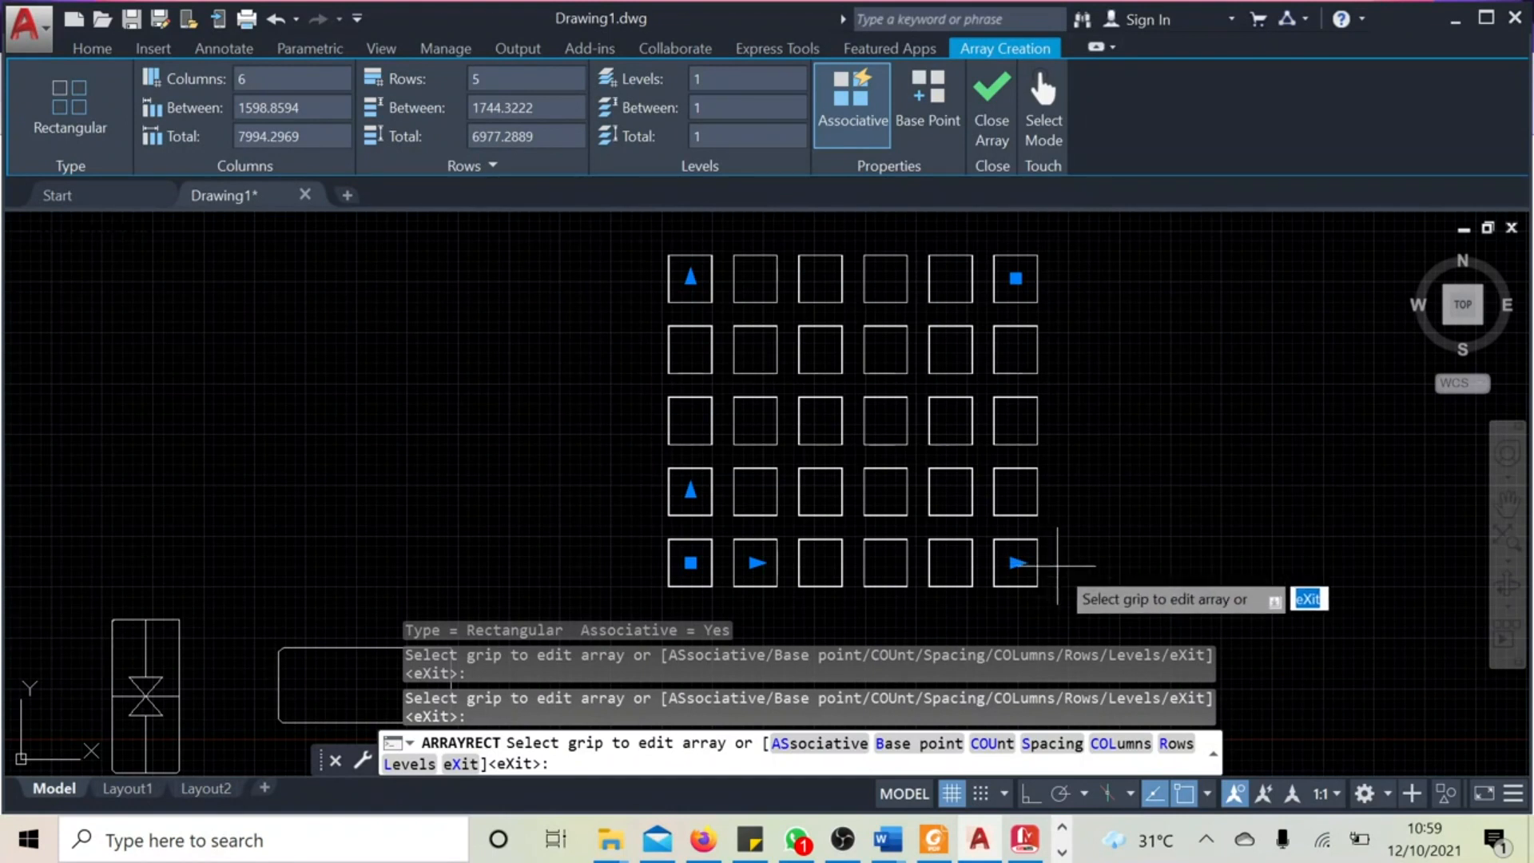
click(1001, 98)
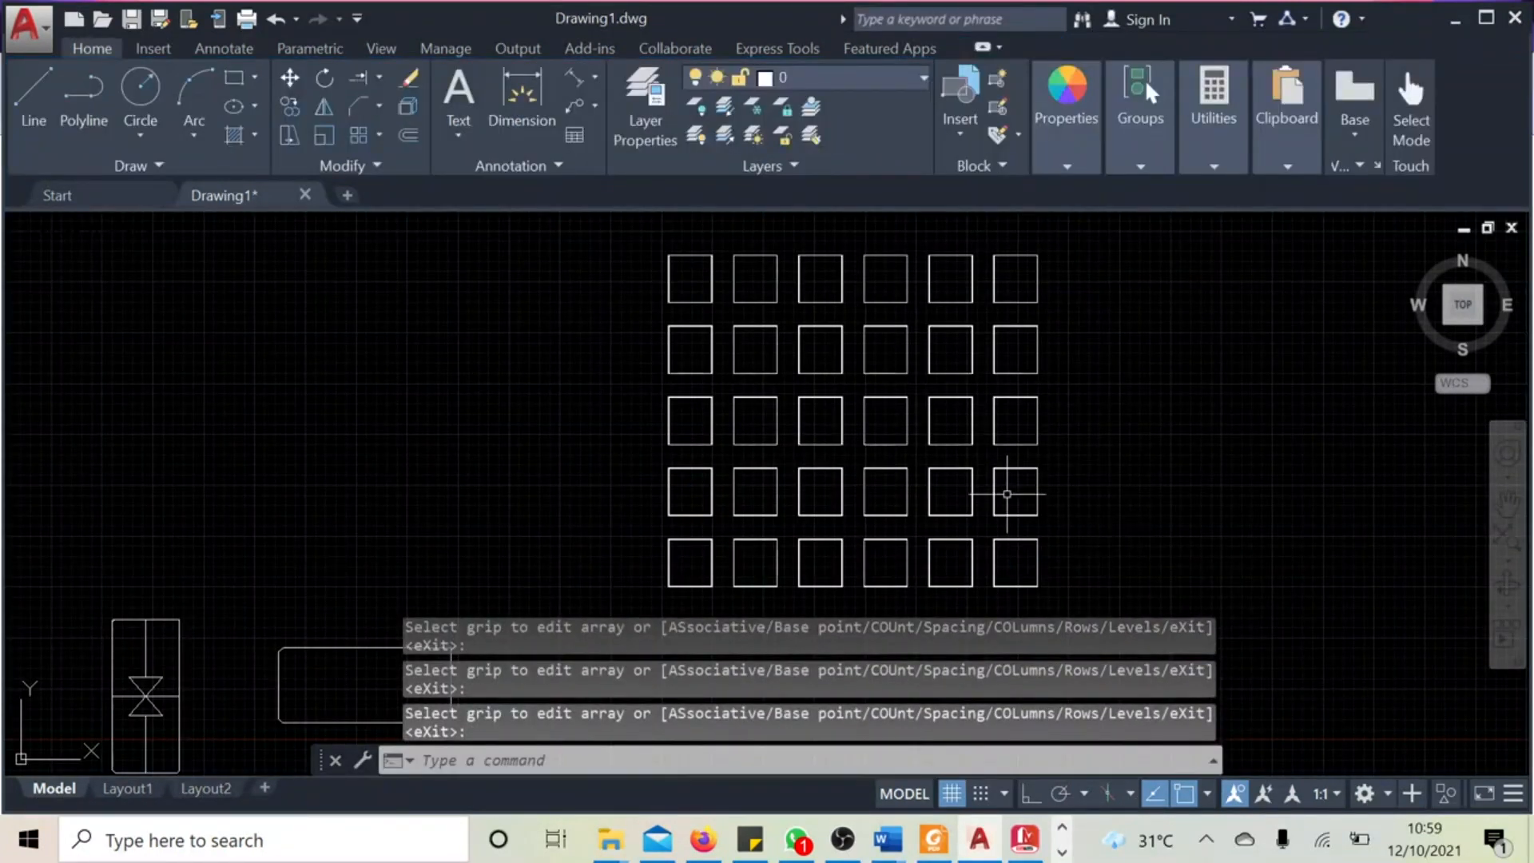
Step: Start a polyline to the right of the array with an arc segment about 6453 units long at about 45°
middle_drag(1157, 500, 941, 463)
scroll(924, 472, down, 2)
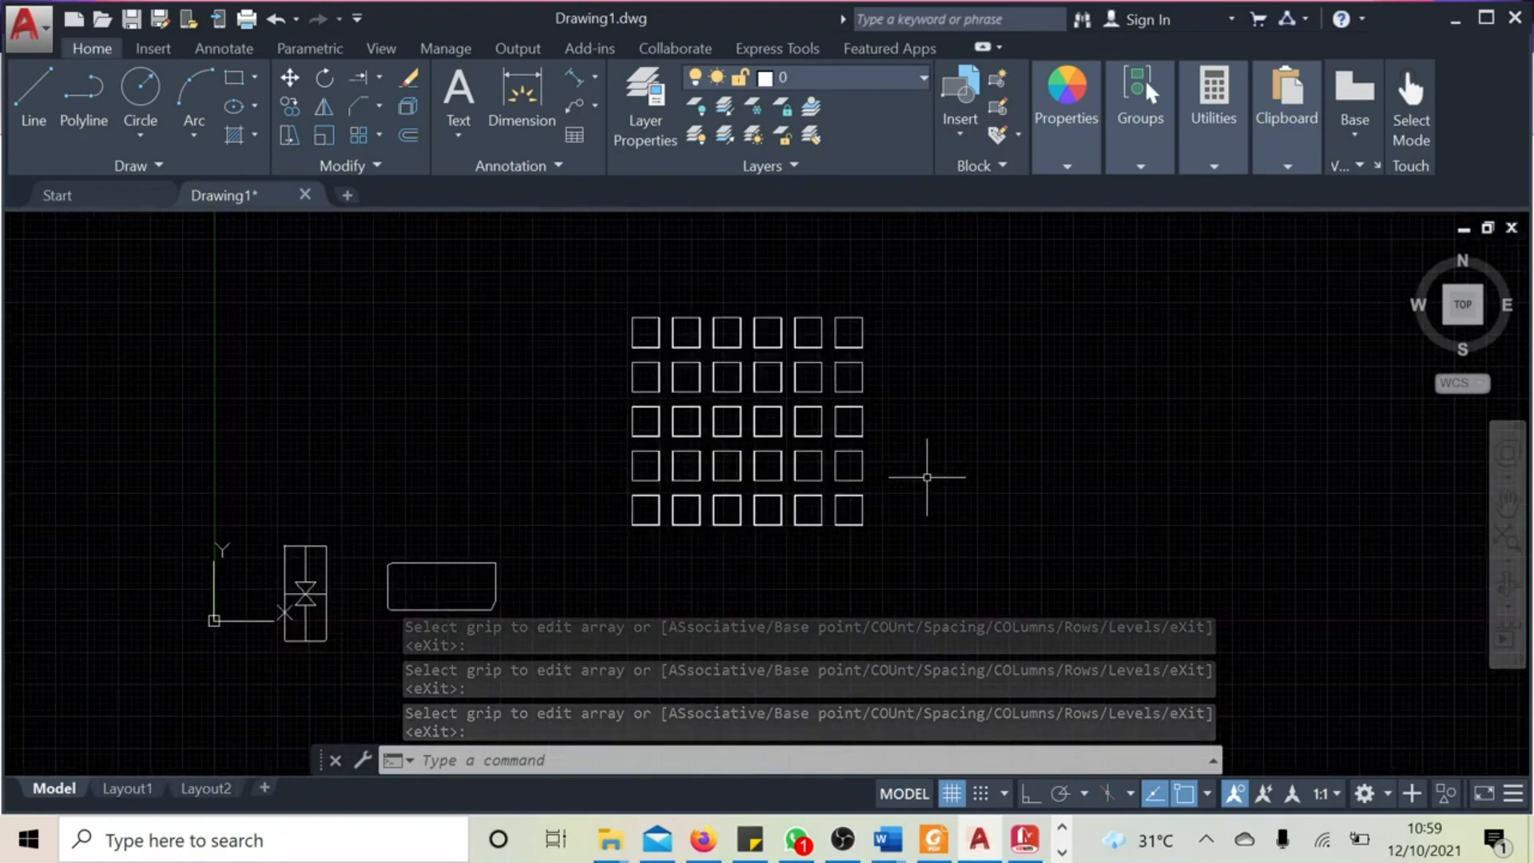
middle_drag(1048, 502, 893, 499)
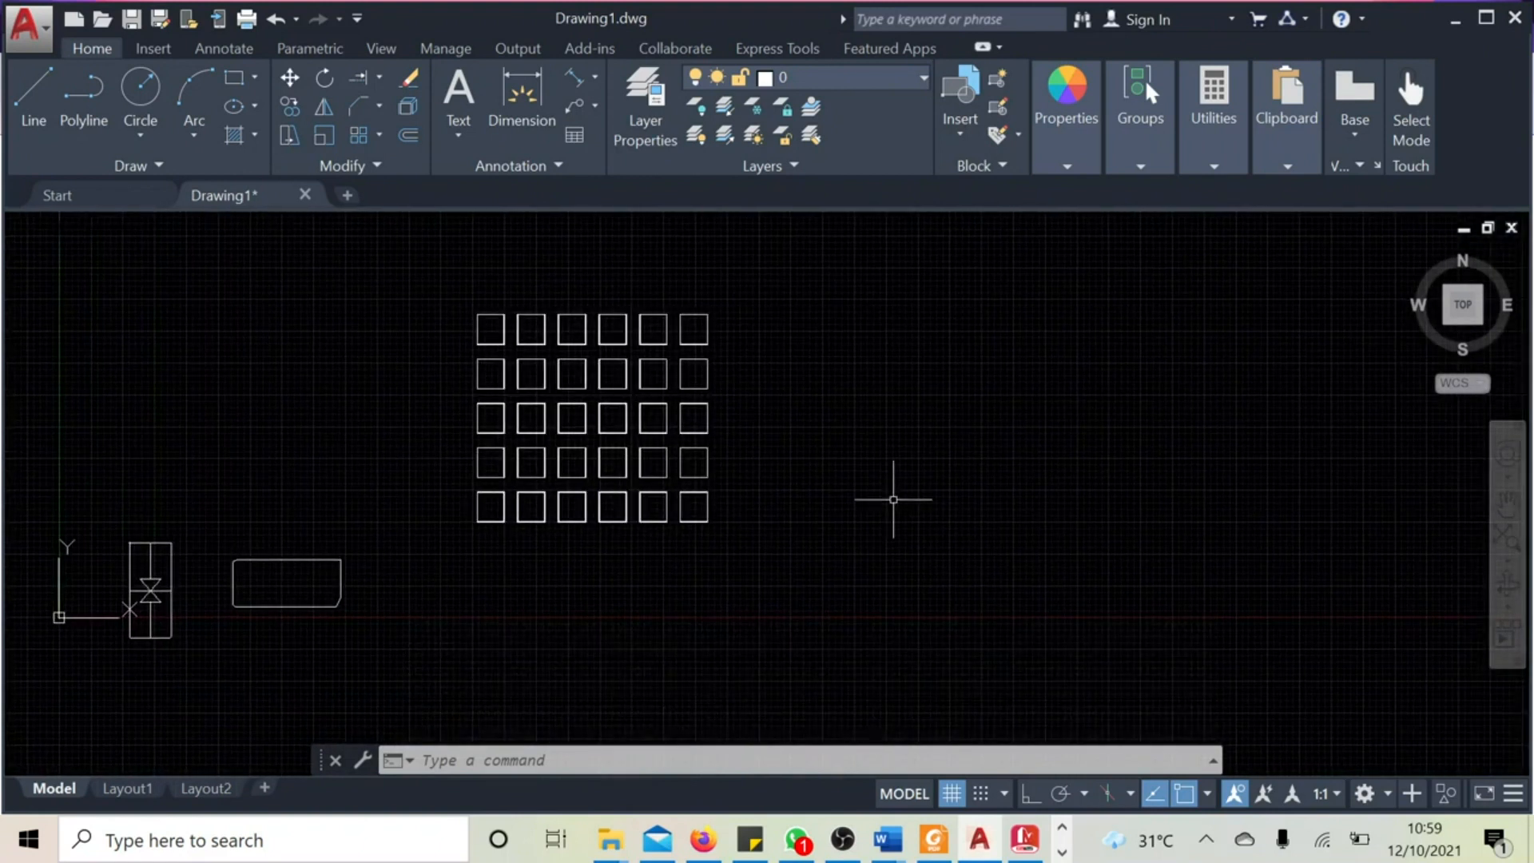
click(380, 140)
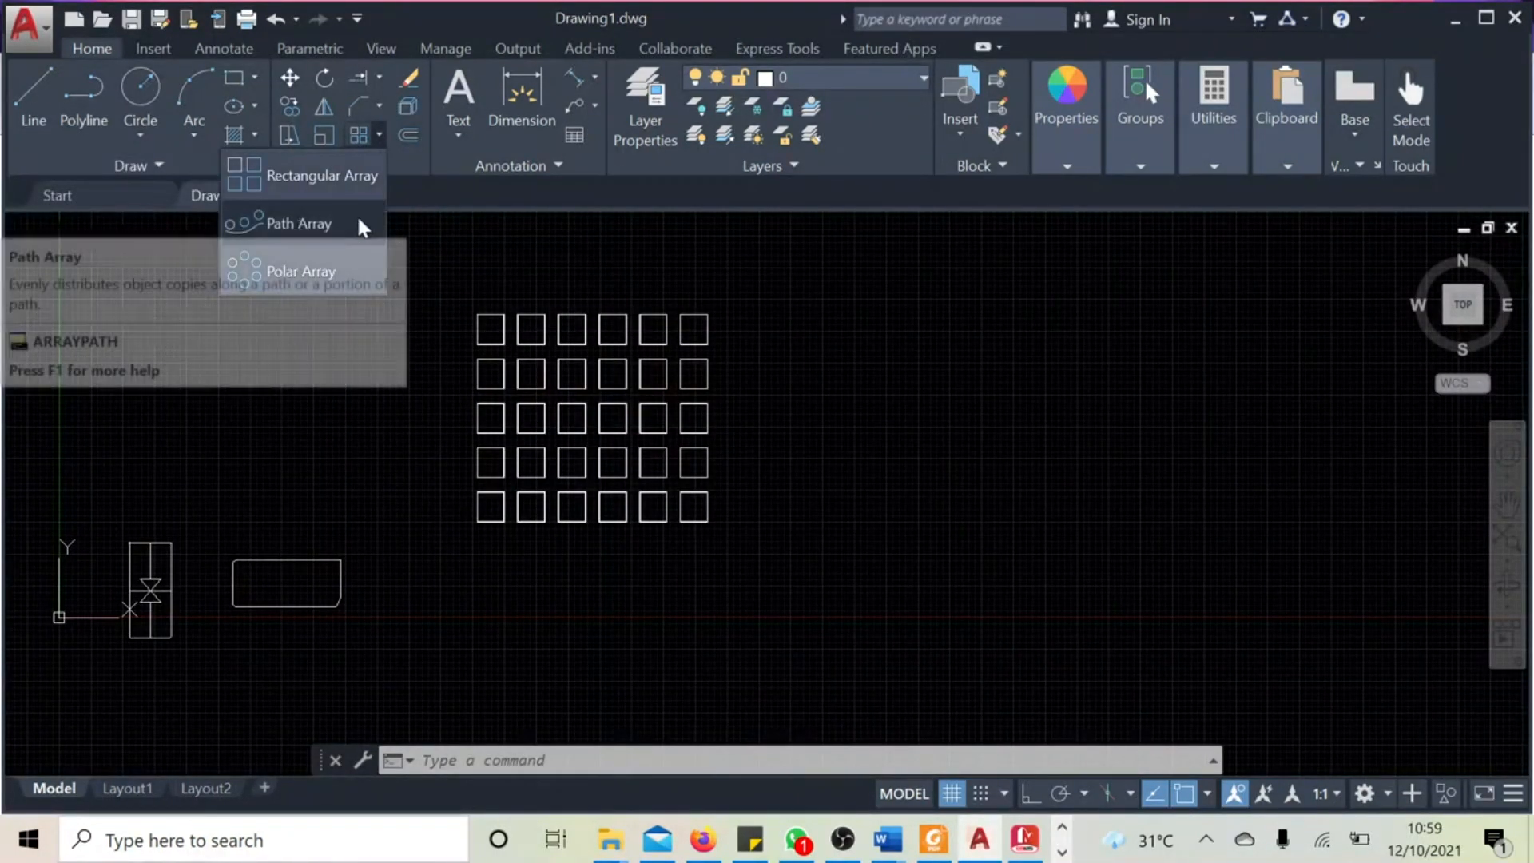
click(93, 102)
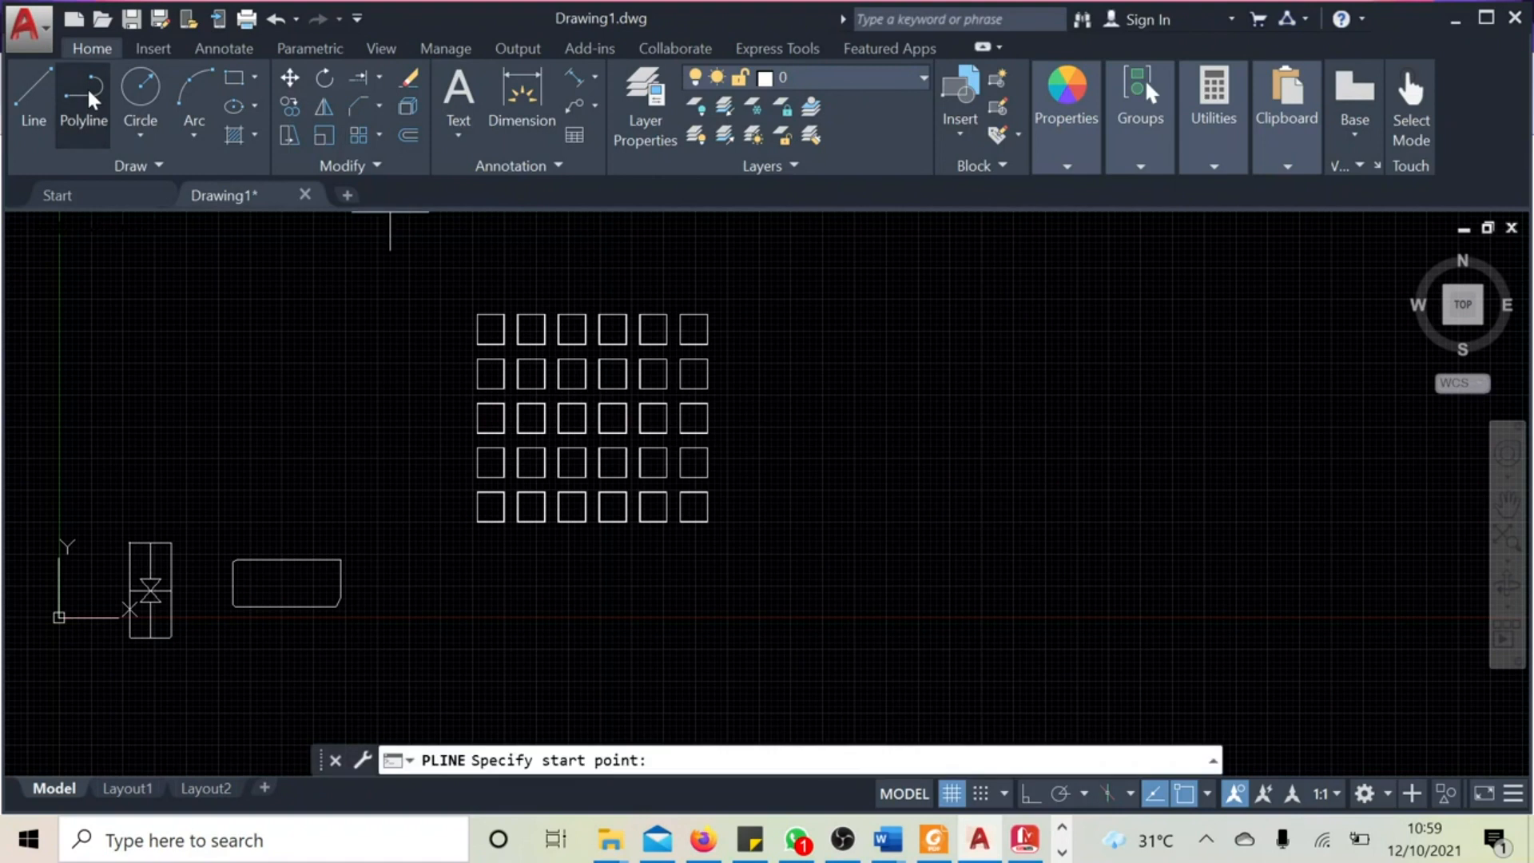
middle_drag(898, 559, 563, 544)
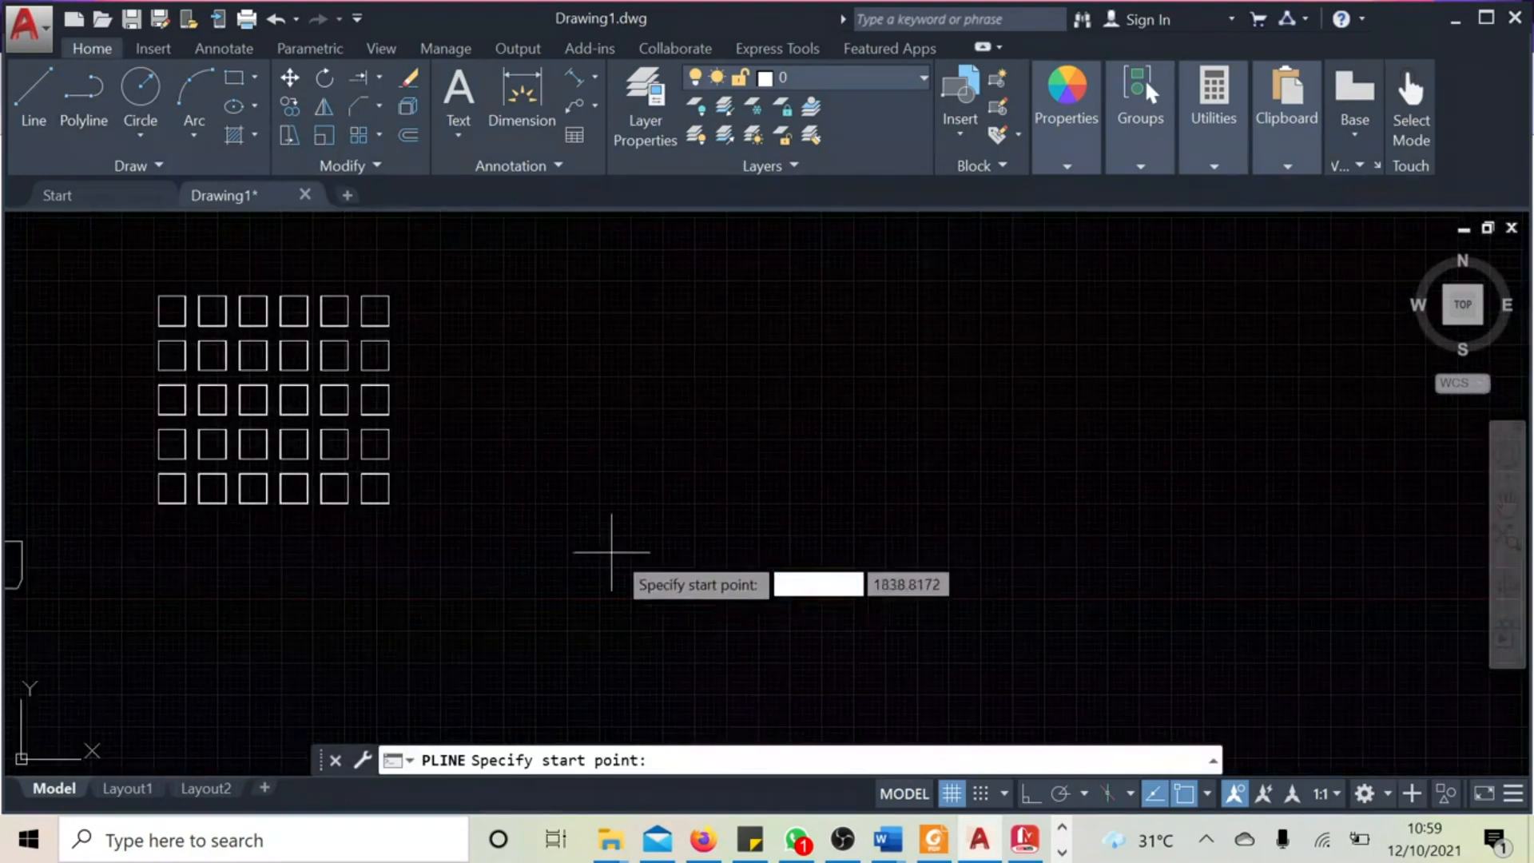
click(633, 521)
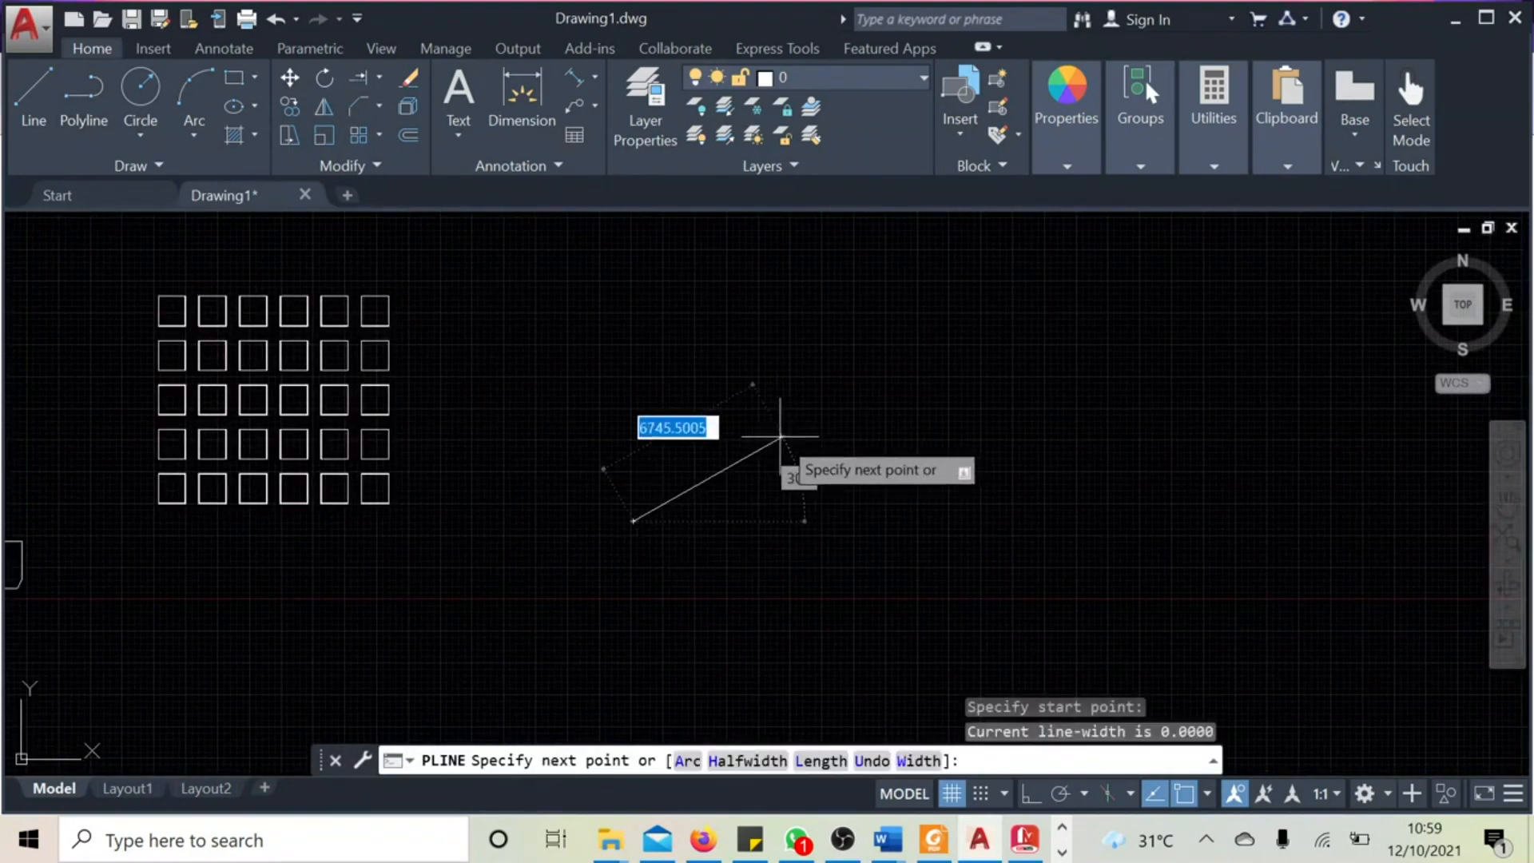
scroll(723, 428, up, 4)
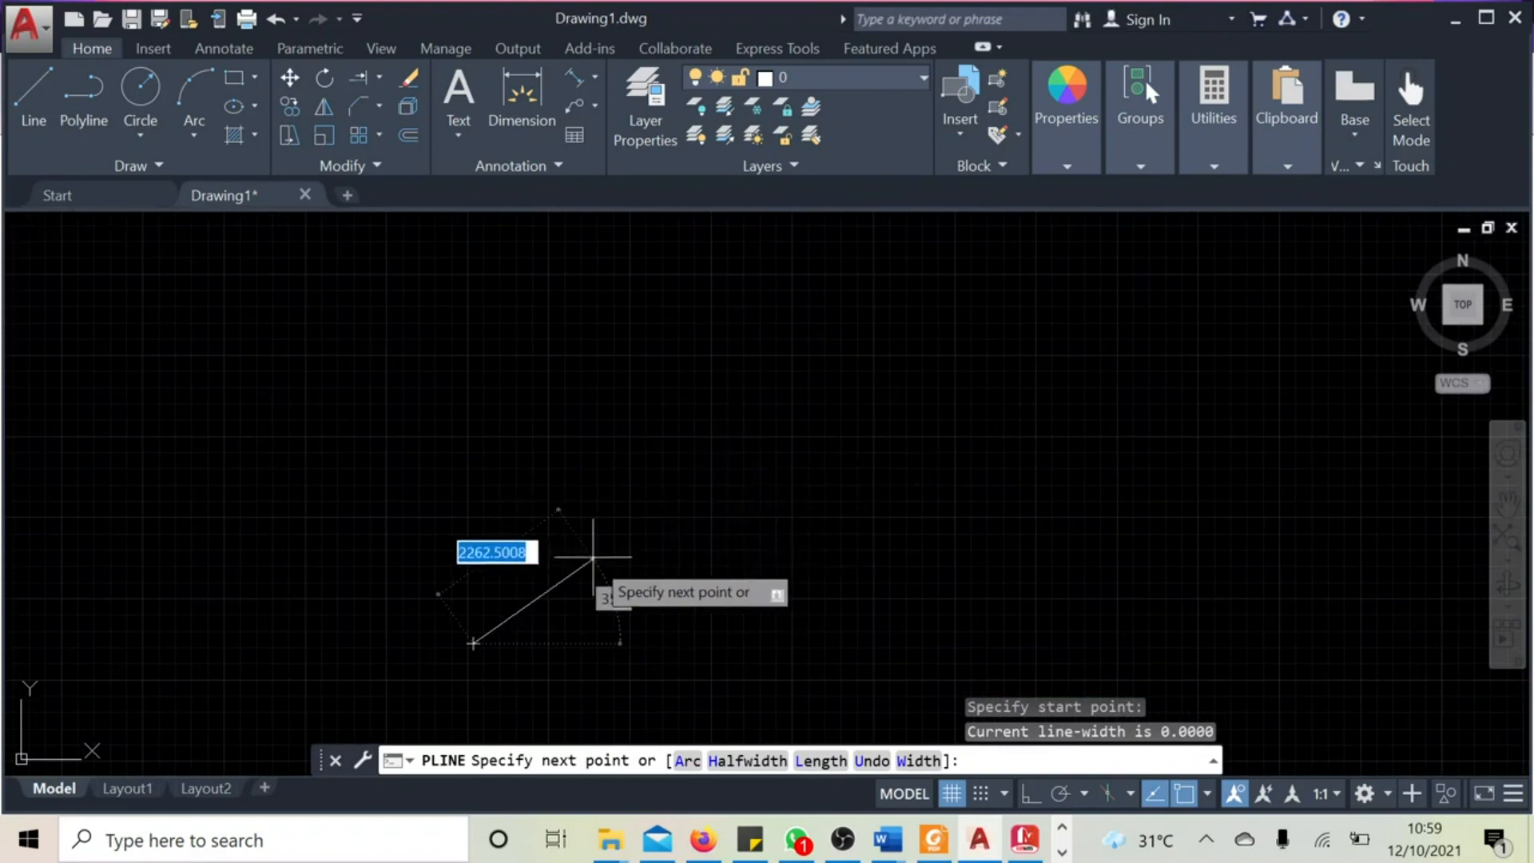
text(a)
key(Return)
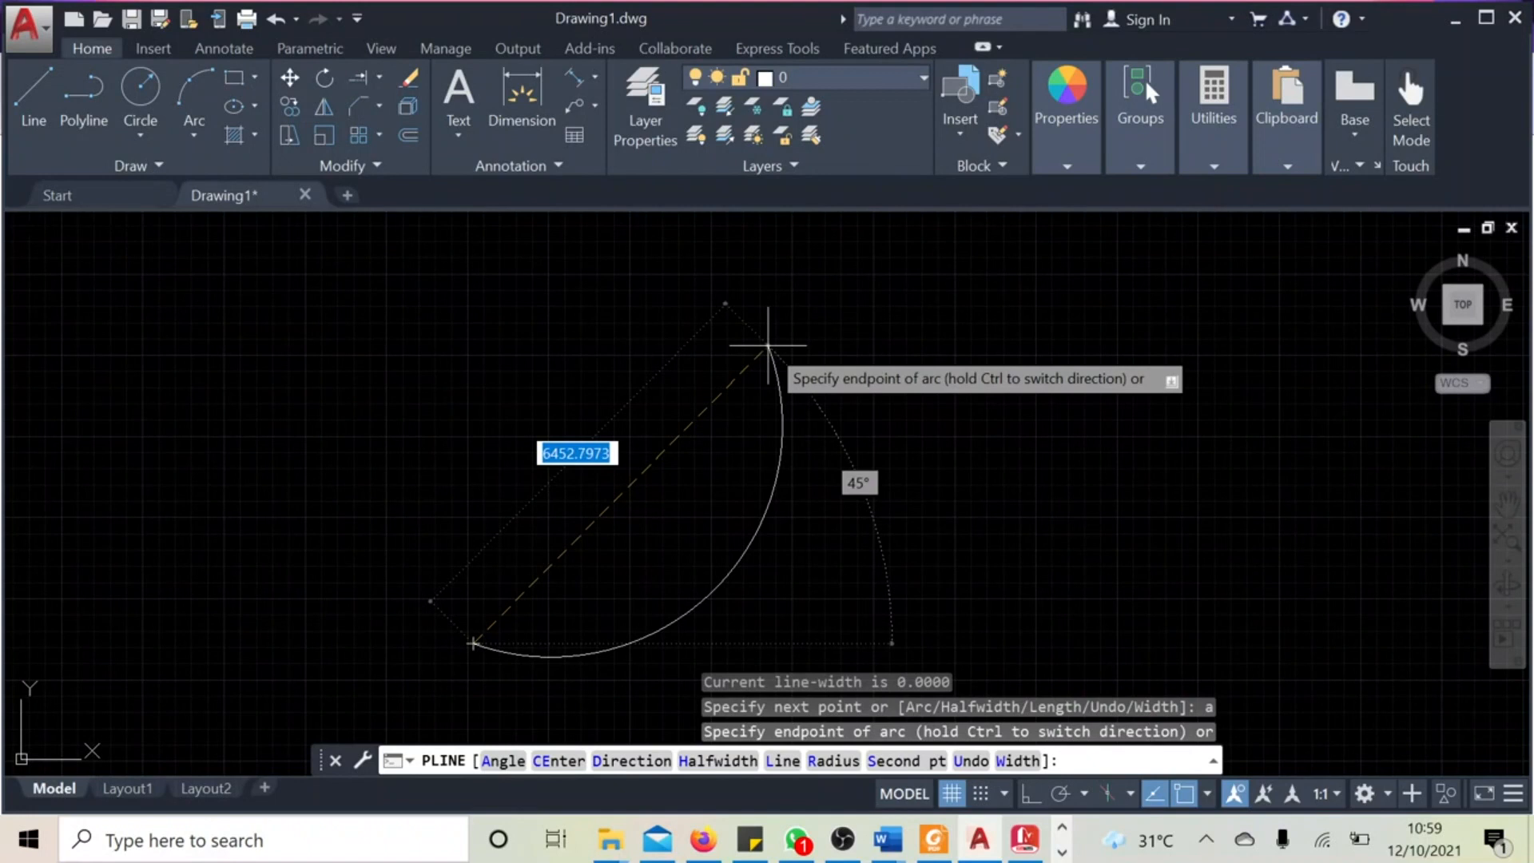
click(768, 345)
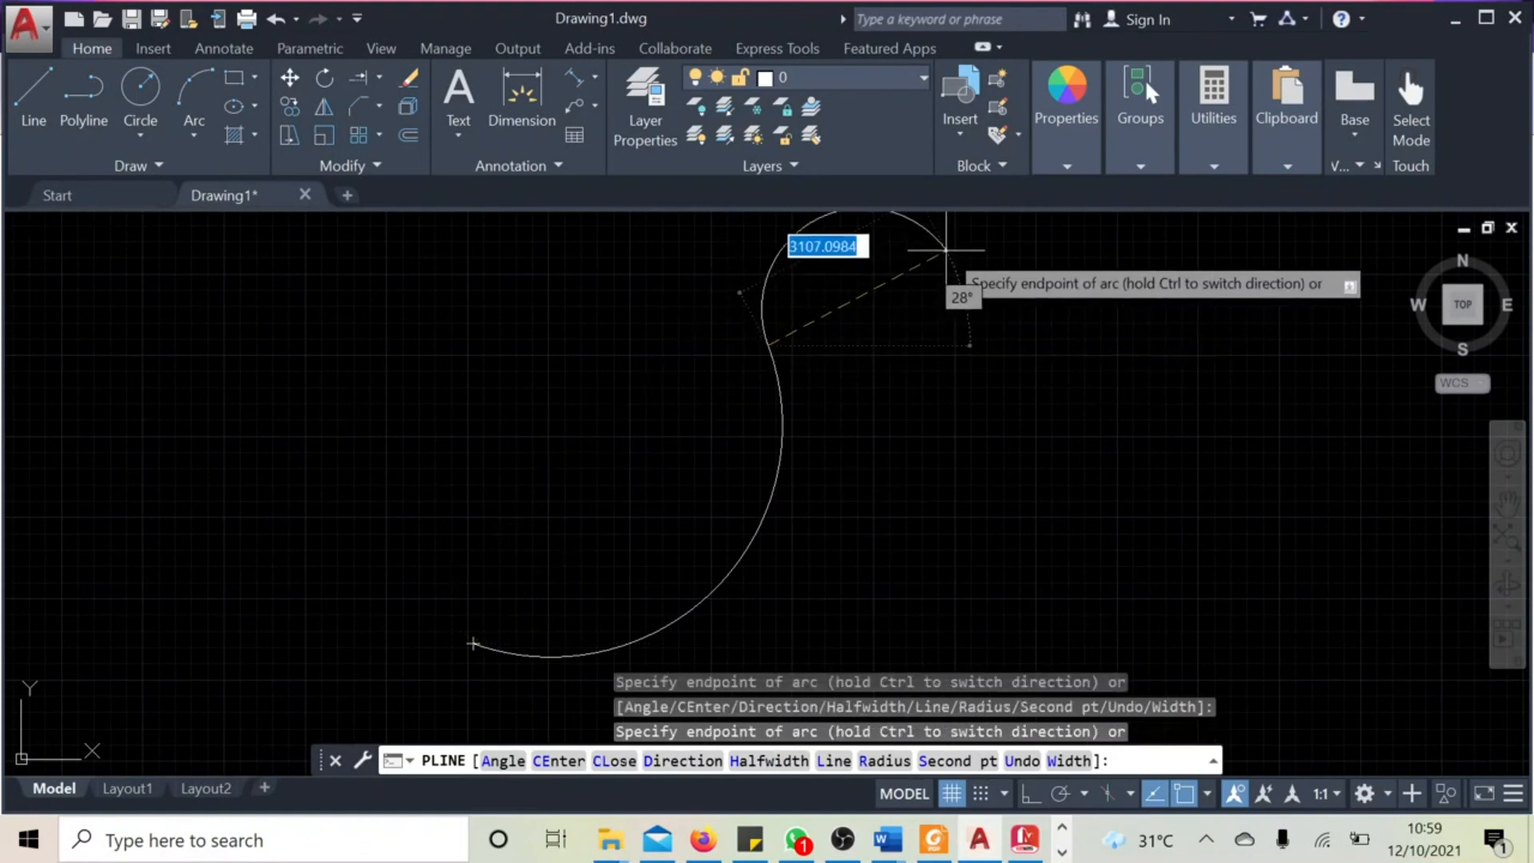
Step: Add a second, oppositely curved arc segment to the polyline to form an S-shaped path, and finish it
middle_drag(932, 227, 827, 401)
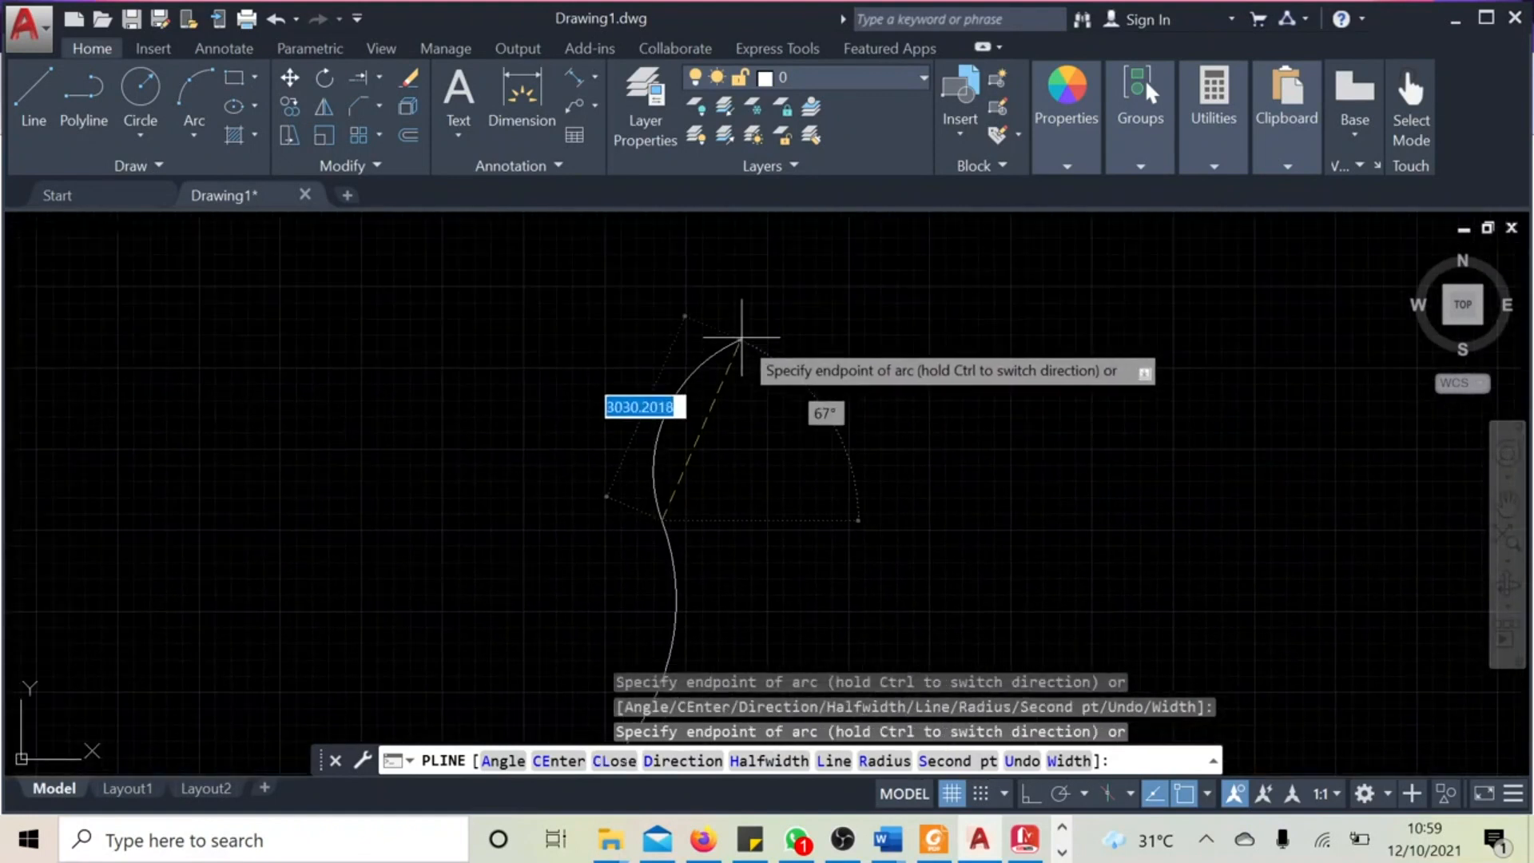
right_click(827, 310)
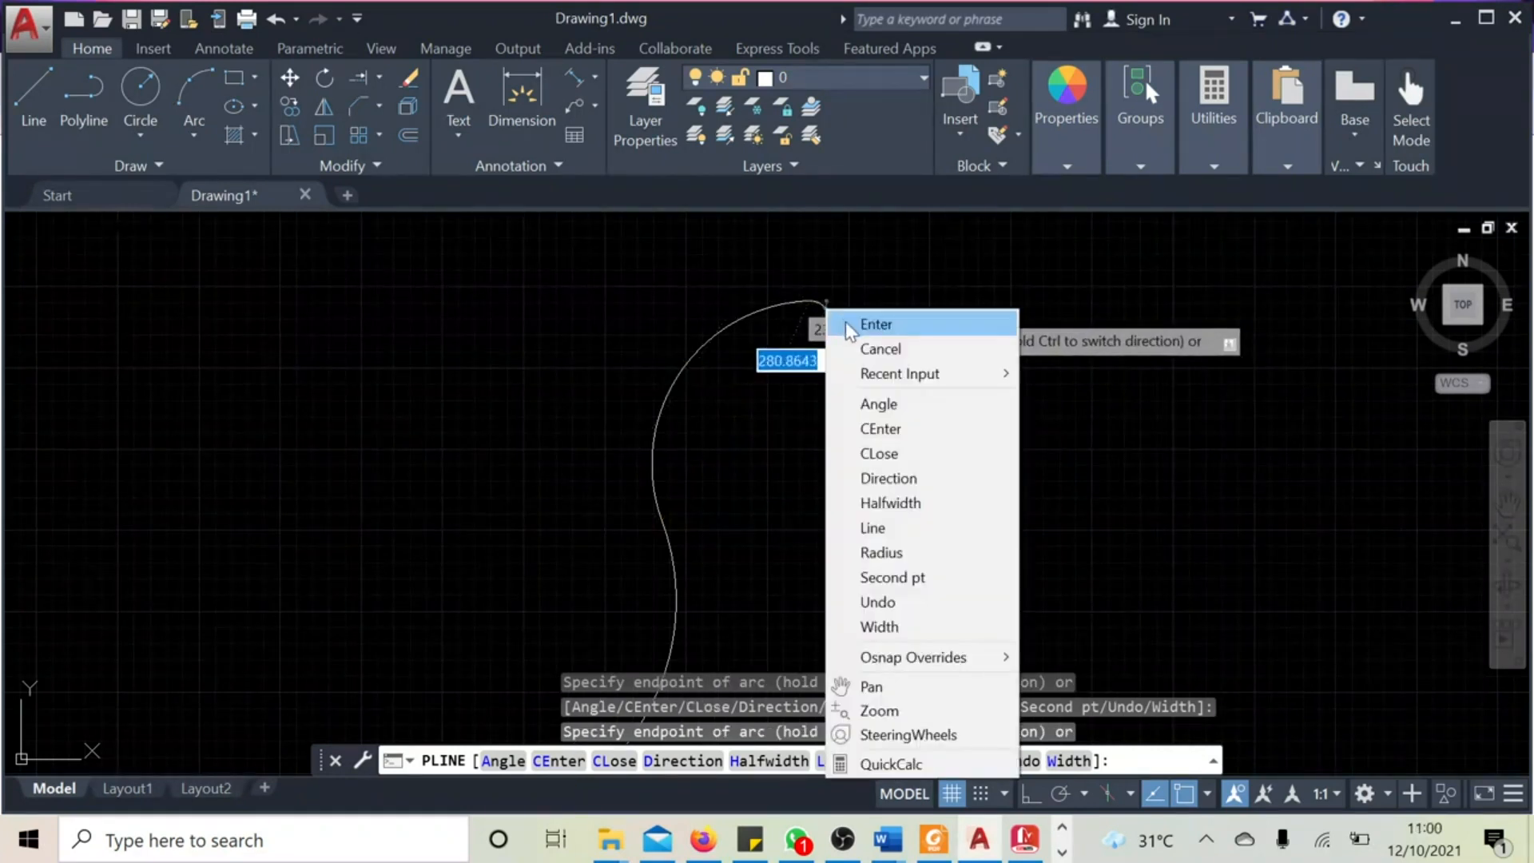
click(847, 325)
scroll(839, 496, down, 2)
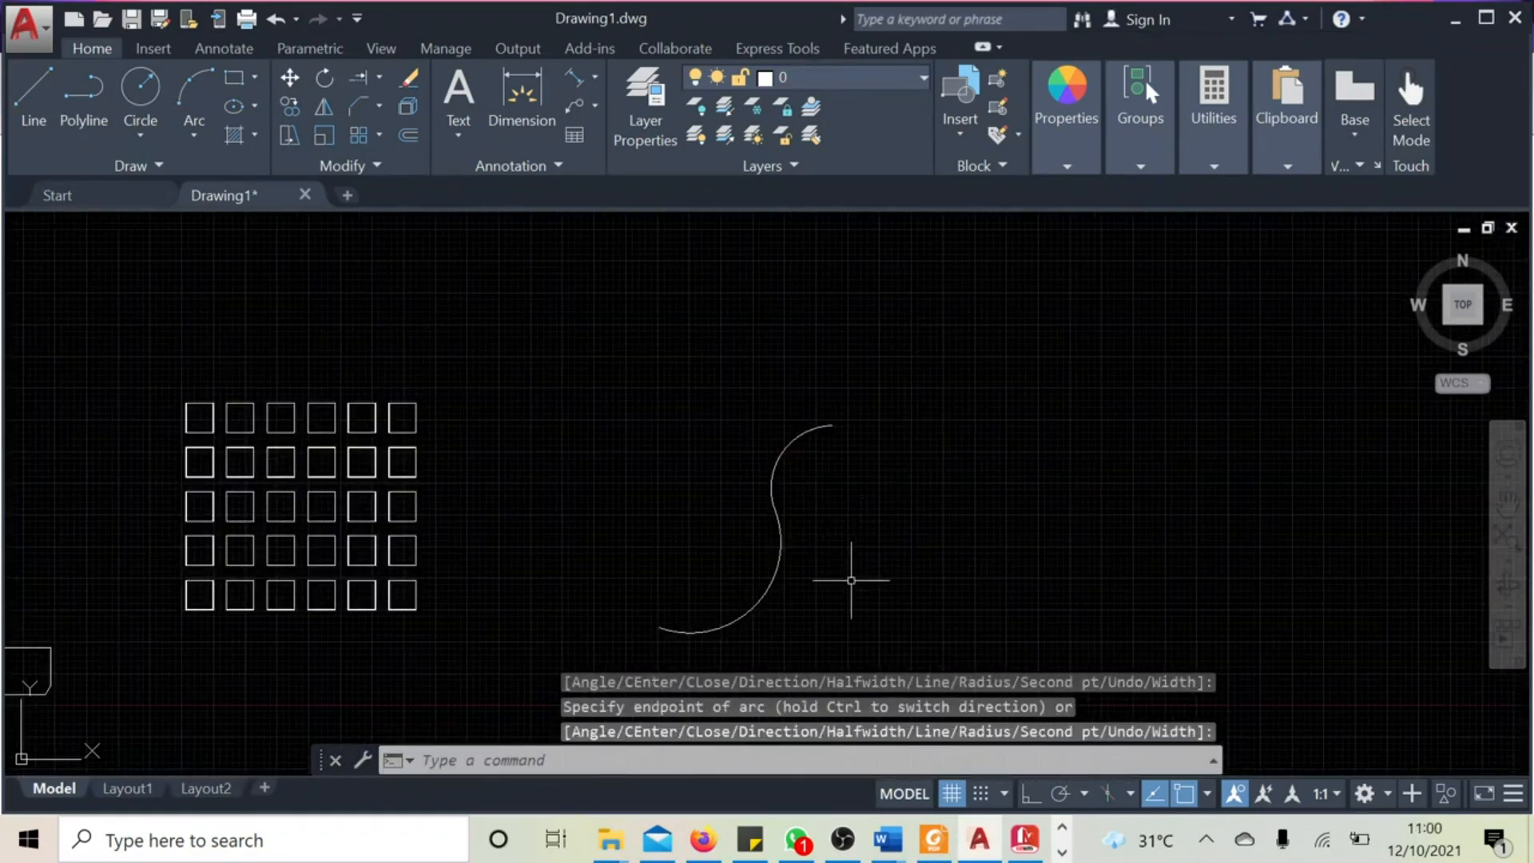
middle_drag(851, 581, 883, 514)
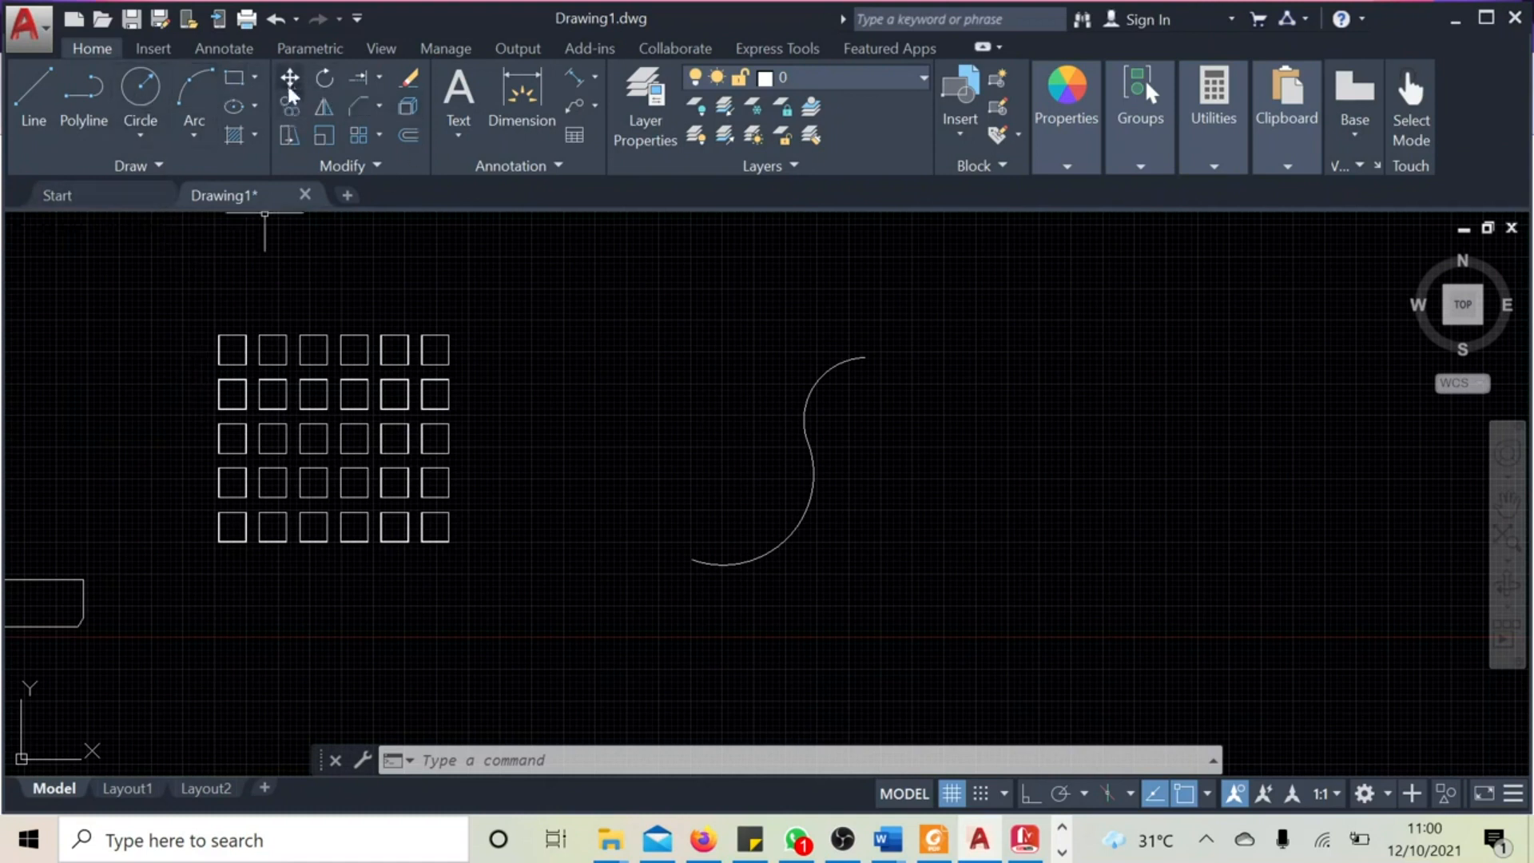
click(293, 111)
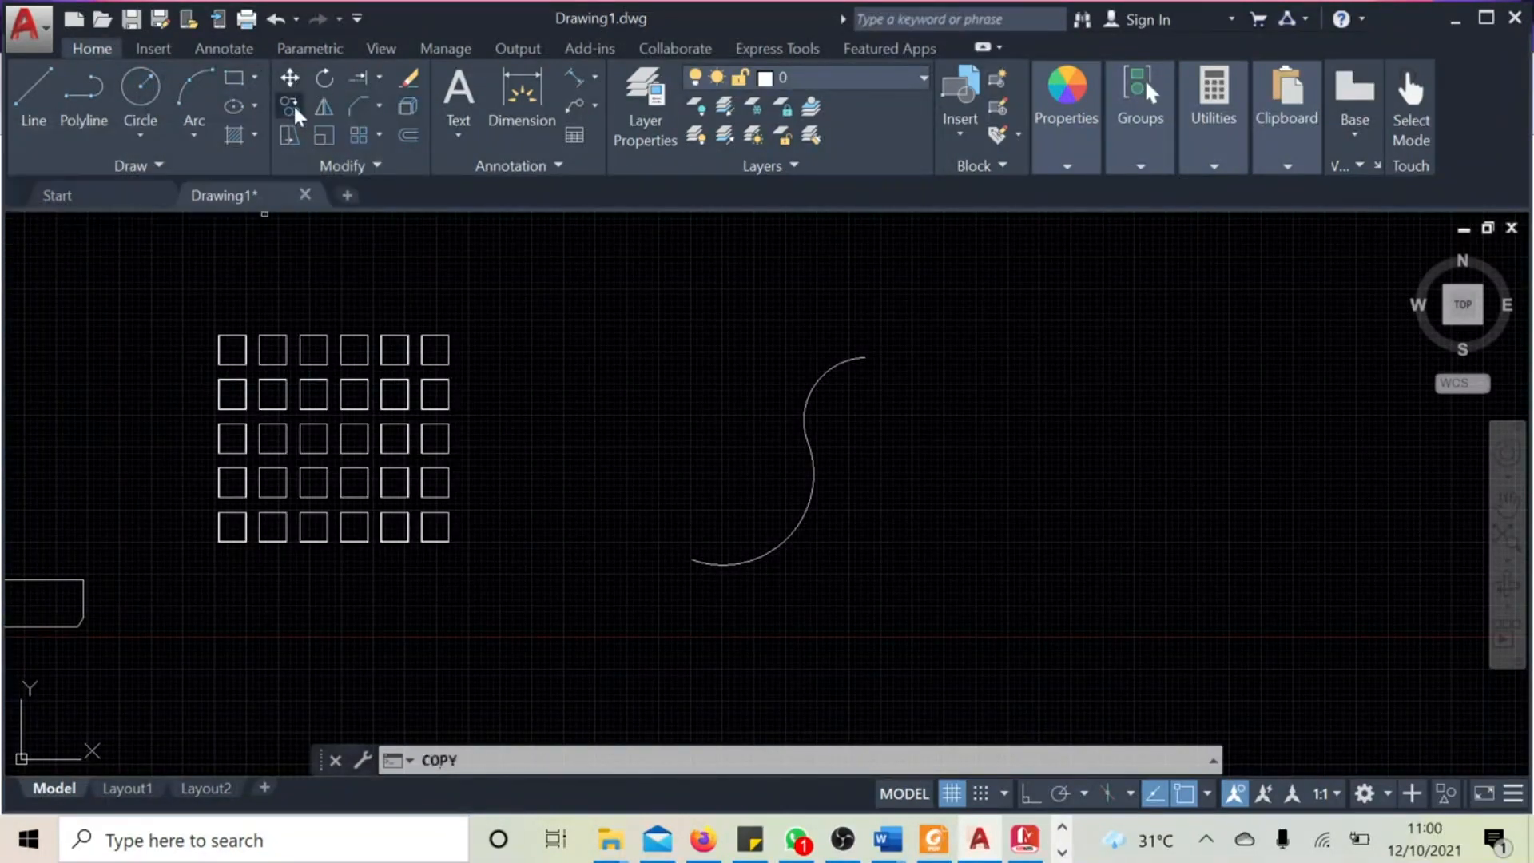
scroll(226, 541, up, 8)
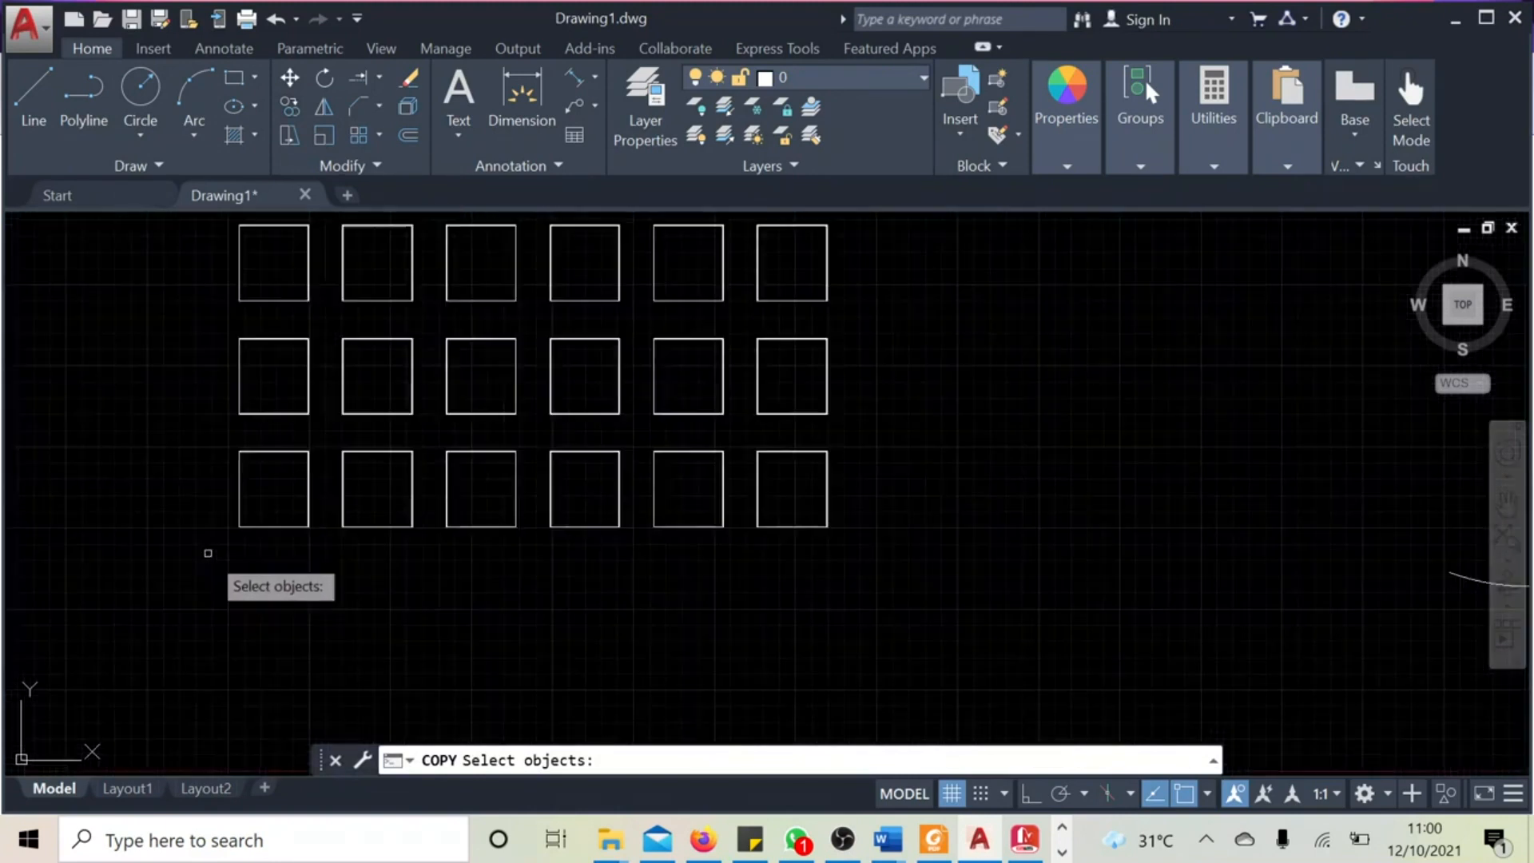
mouse_move(201, 264)
mouse_down()
mouse_move(213, 469)
mouse_move(435, 493)
mouse_move(477, 333)
mouse_move(468, 279)
mouse_up()
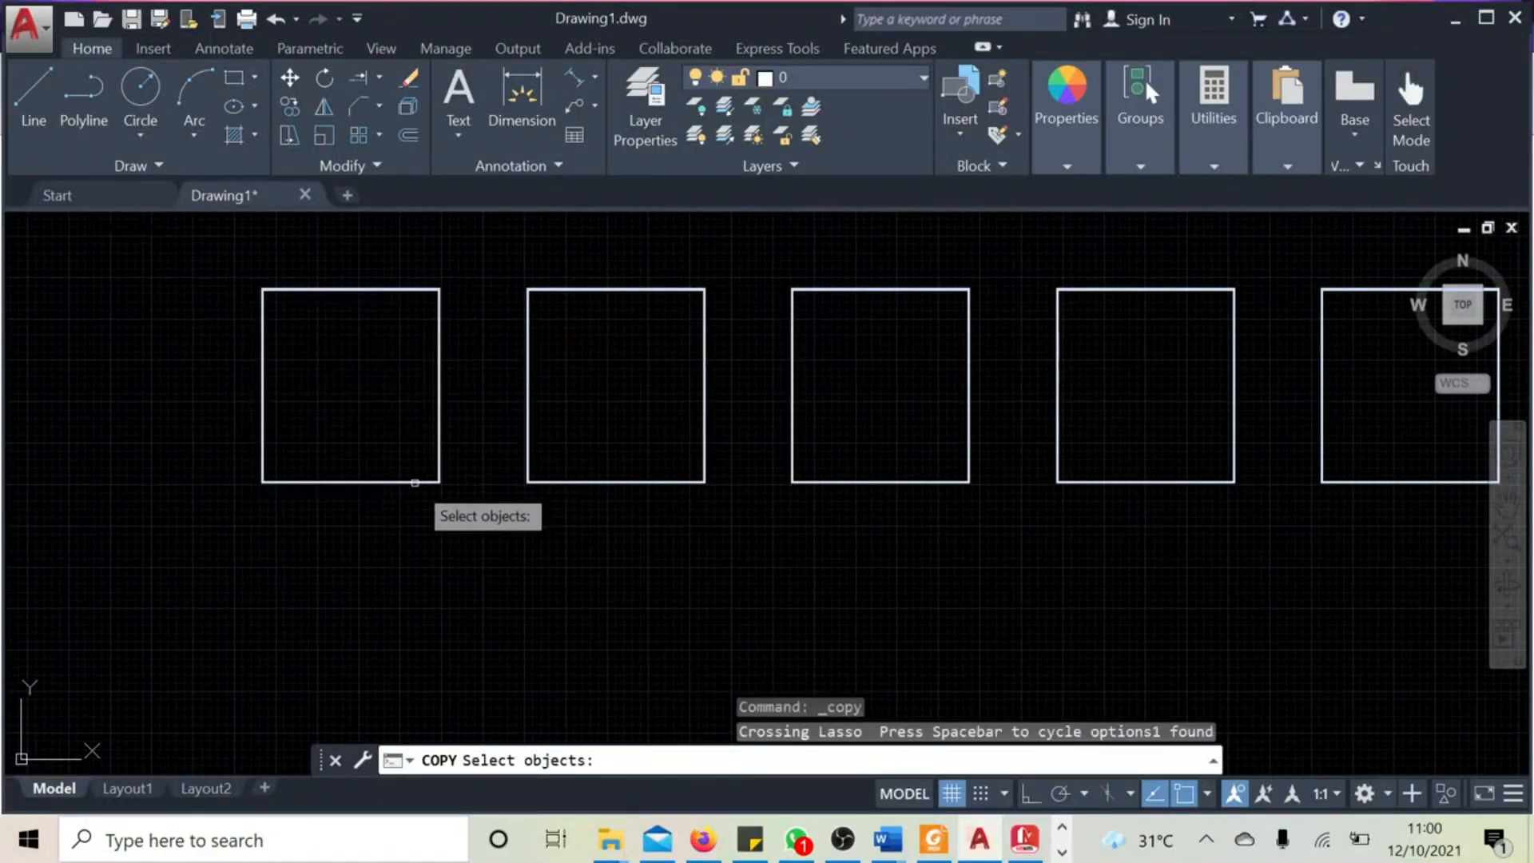
key(Return)
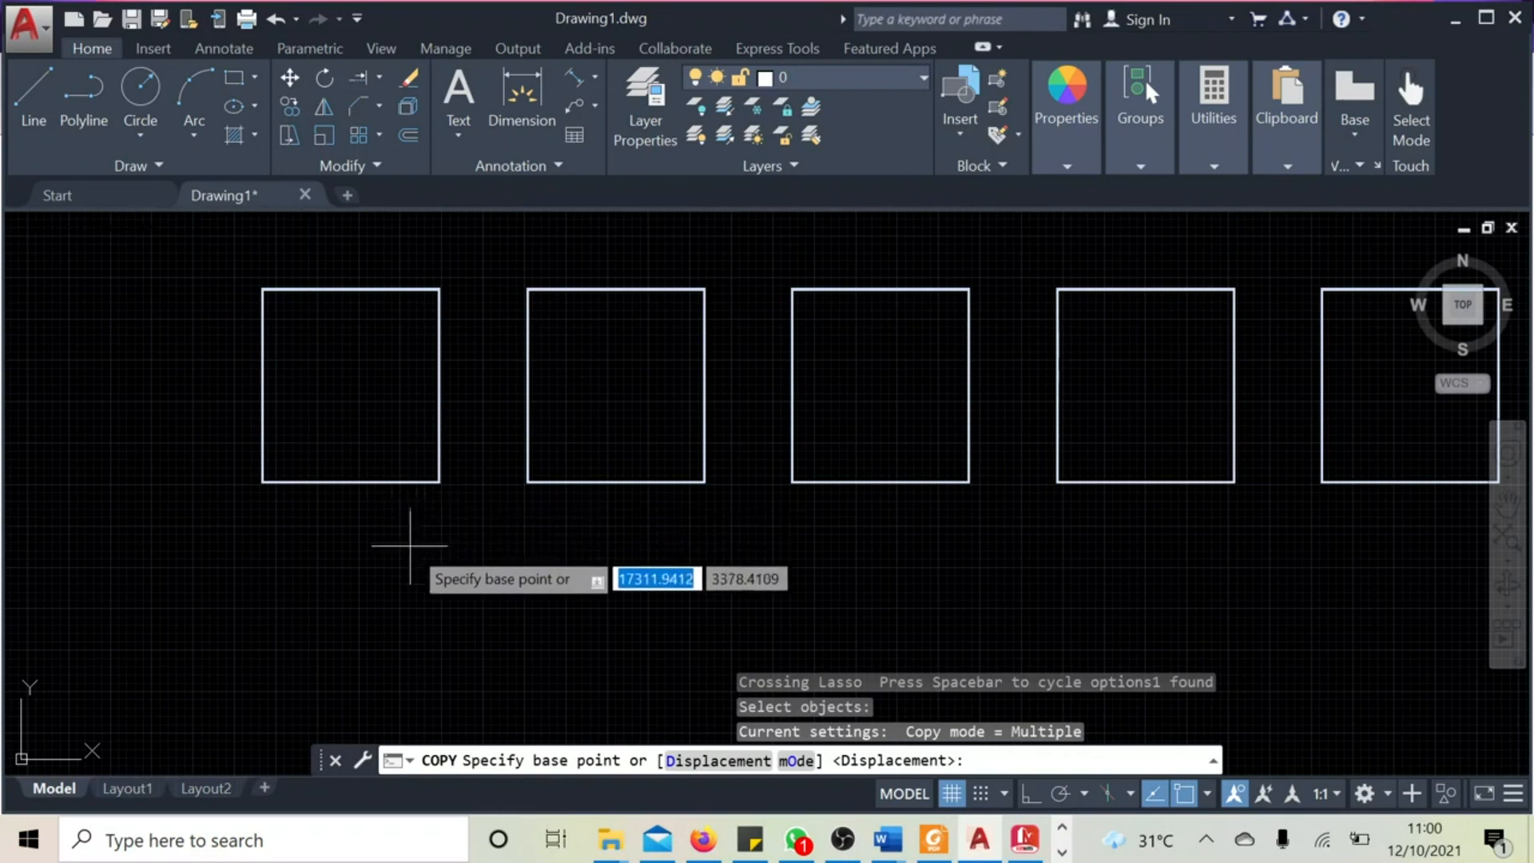
shift+right_click(409, 545)
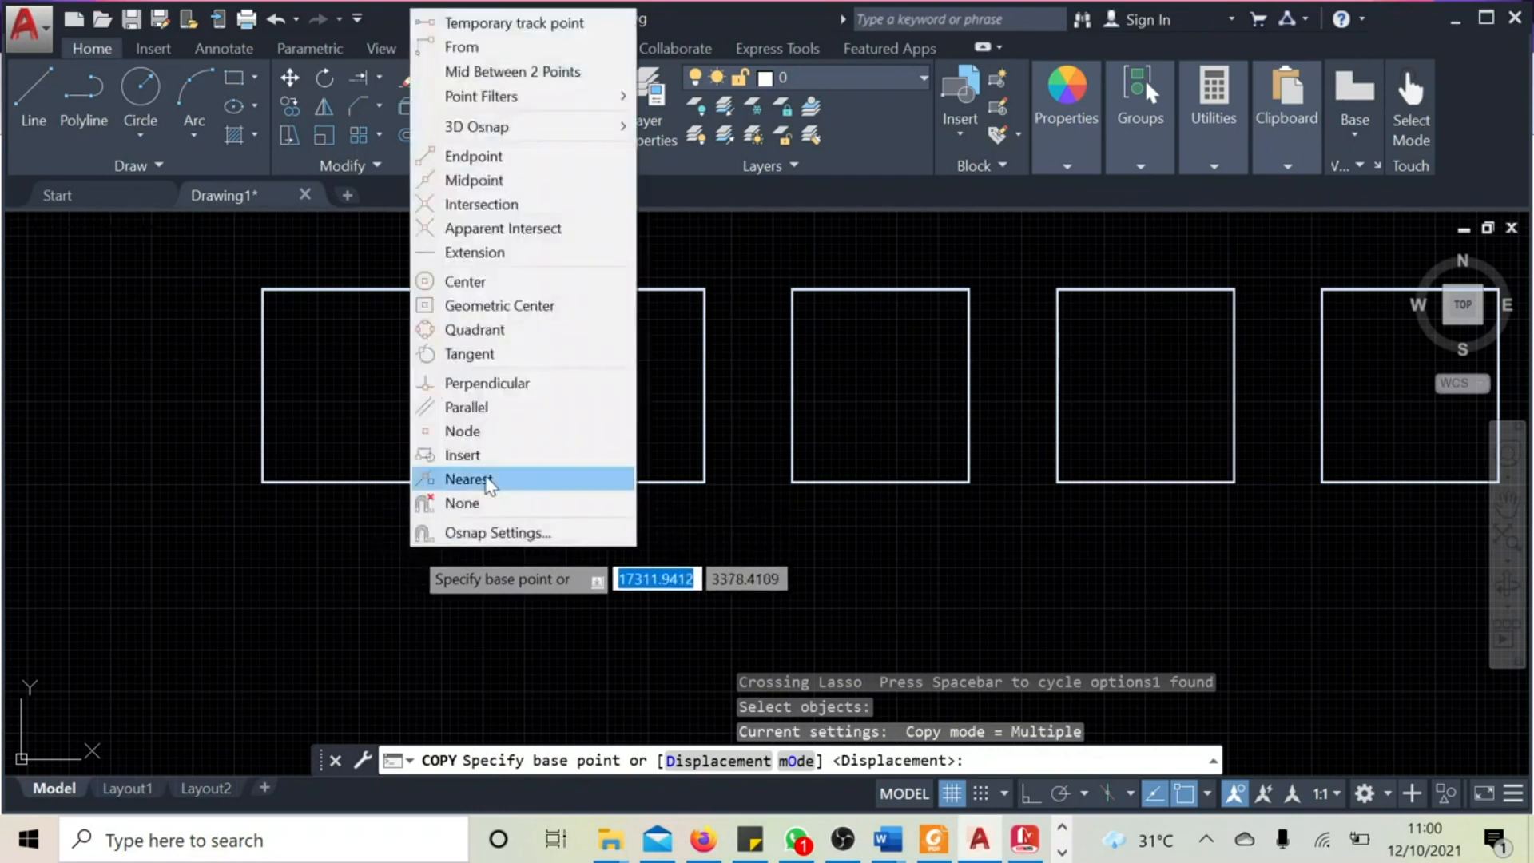
click(480, 157)
click(439, 482)
scroll(895, 596, down, 8)
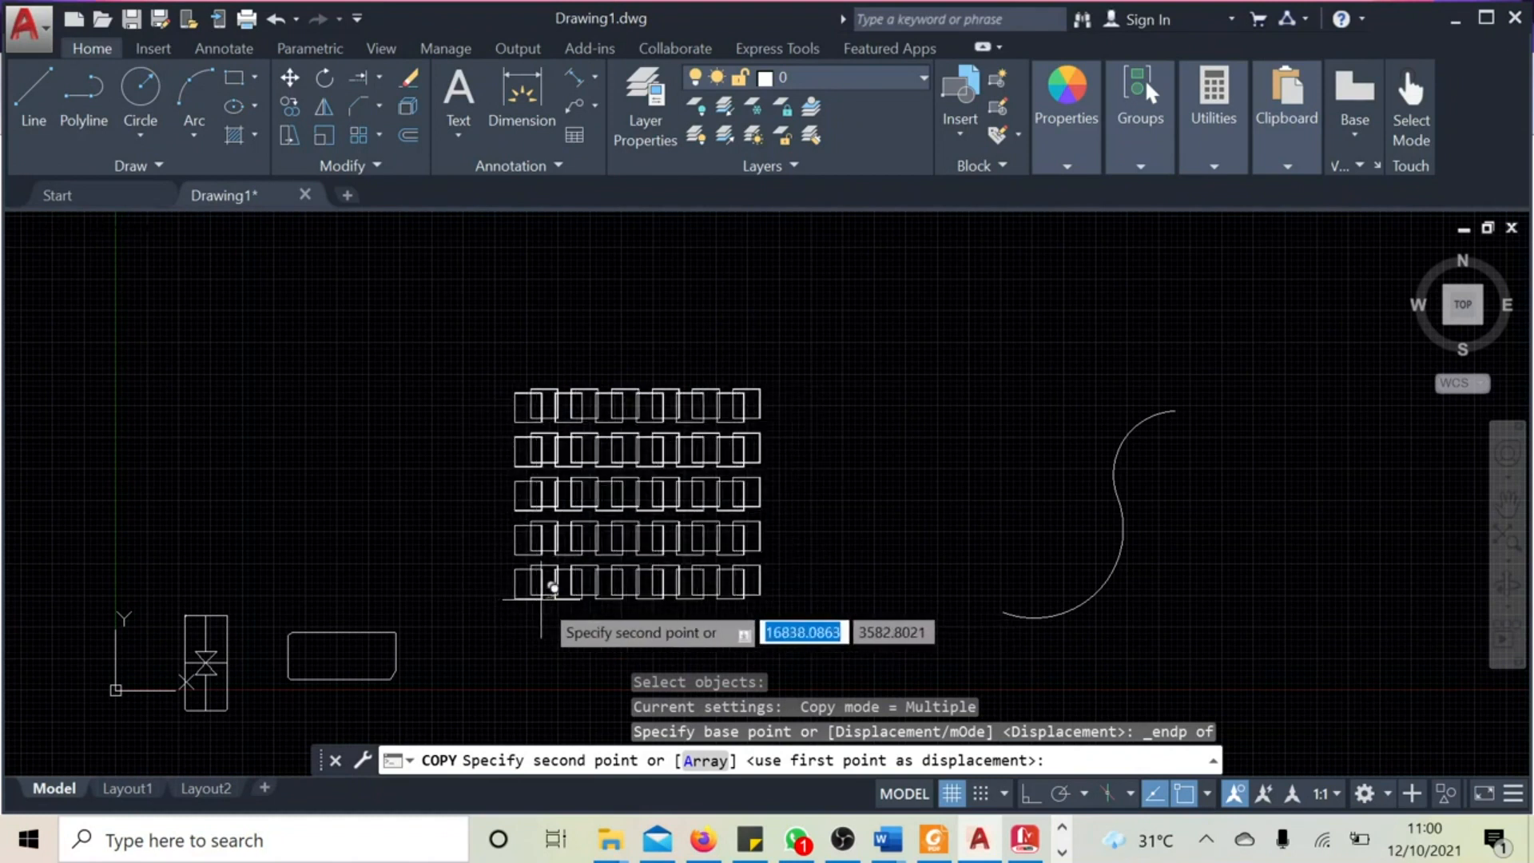
key(Escape)
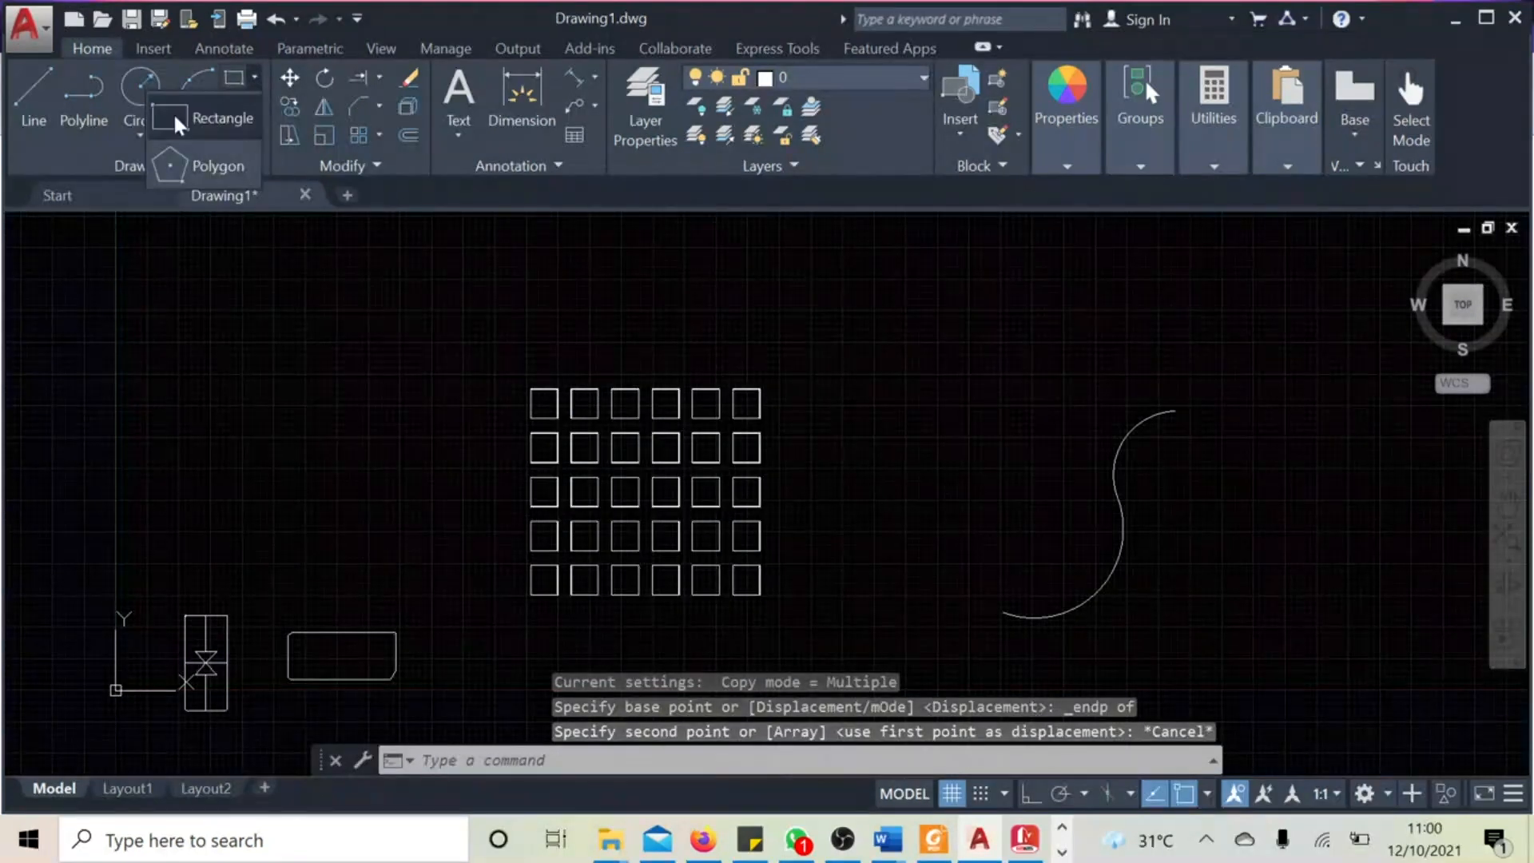
Step: Draw a small rectangle in the empty space between the rectangular array and the S-shaped polyline
click(233, 77)
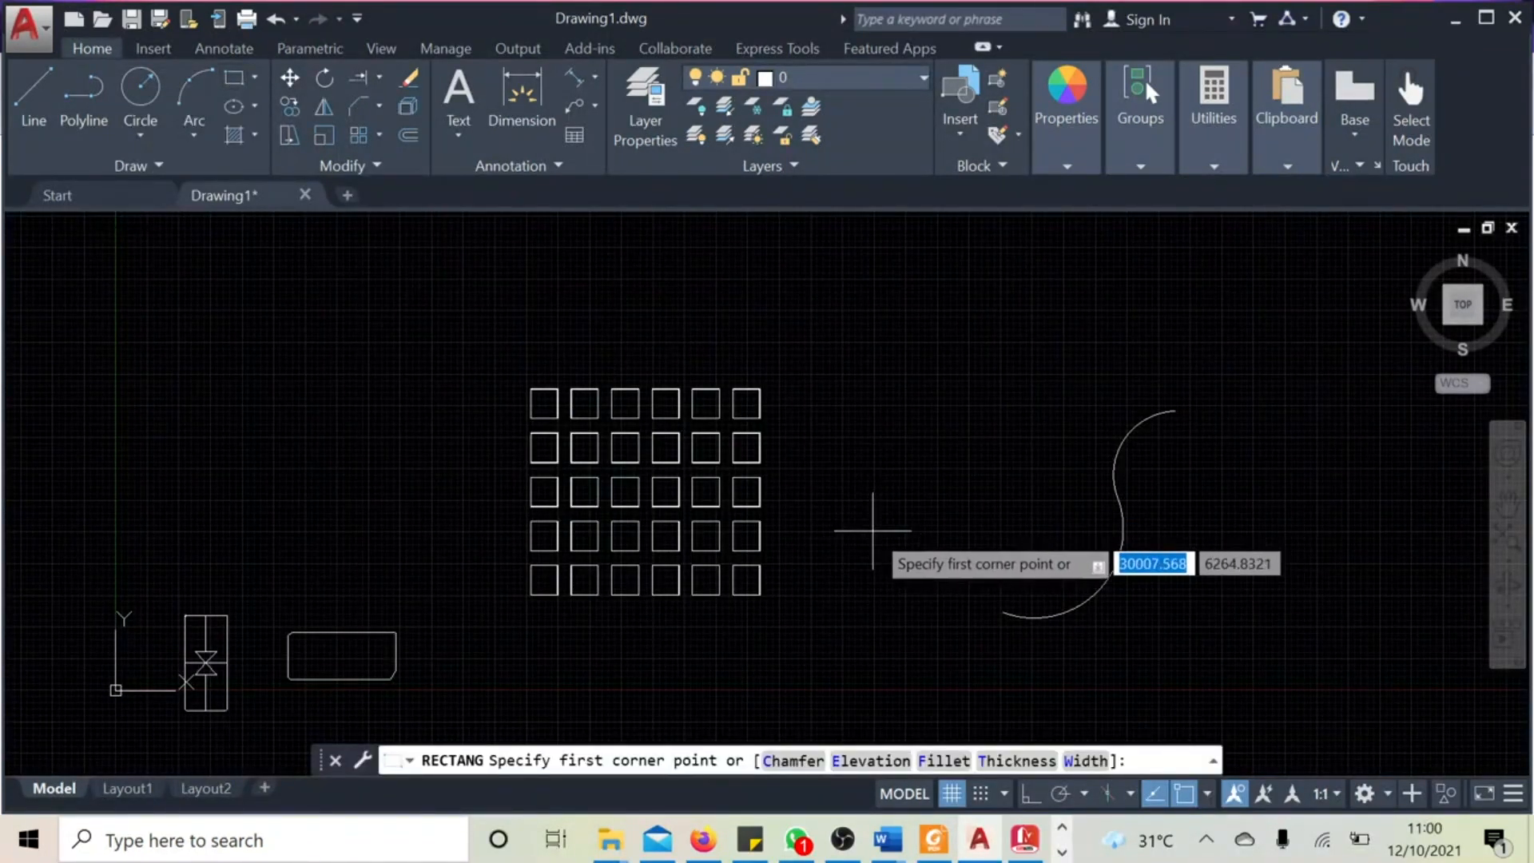
click(878, 551)
scroll(892, 566, up, 4)
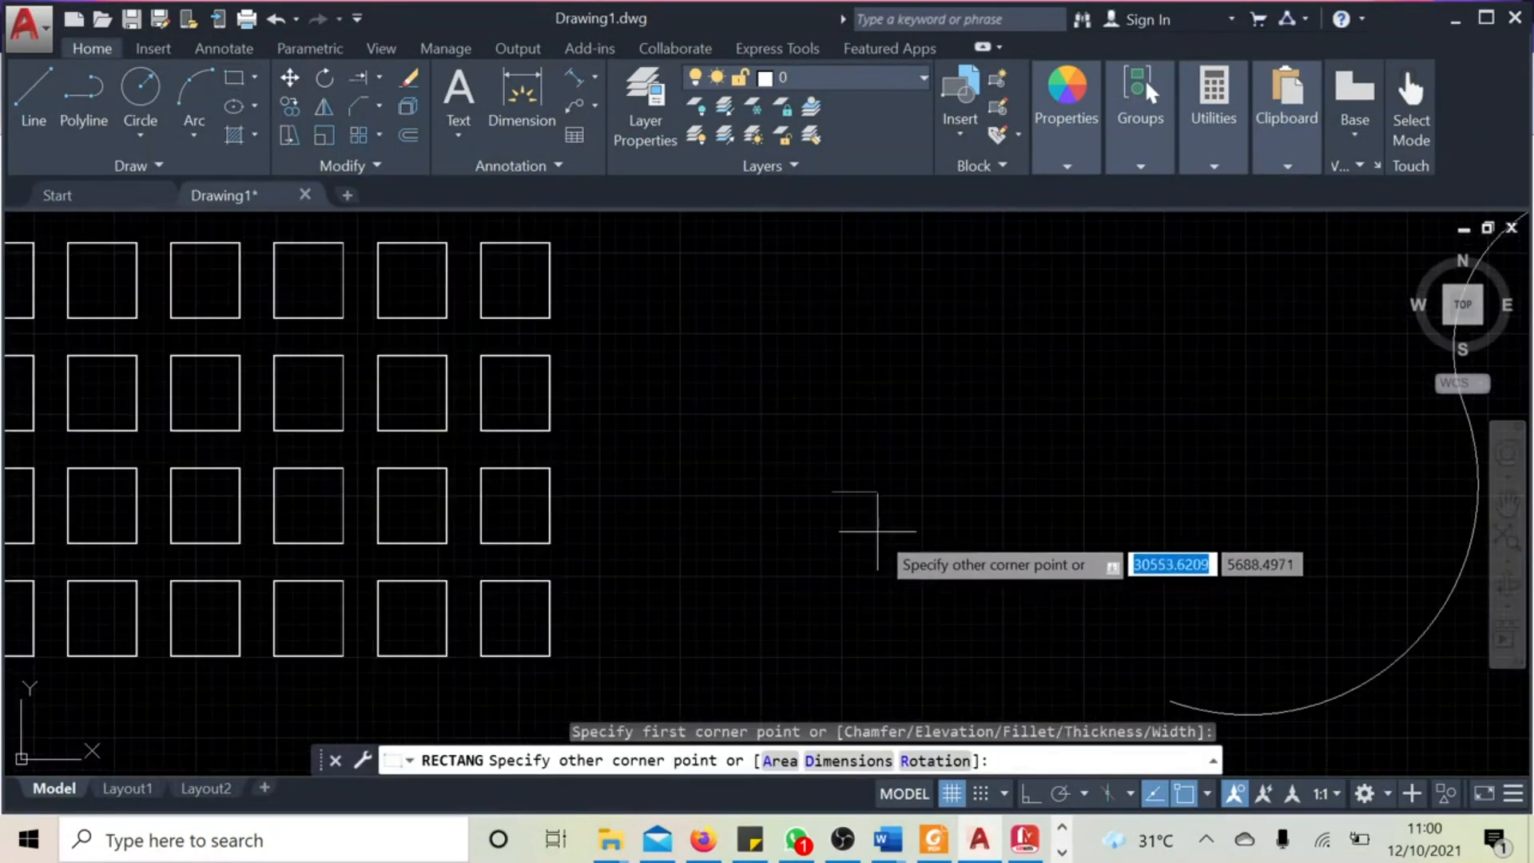
click(862, 528)
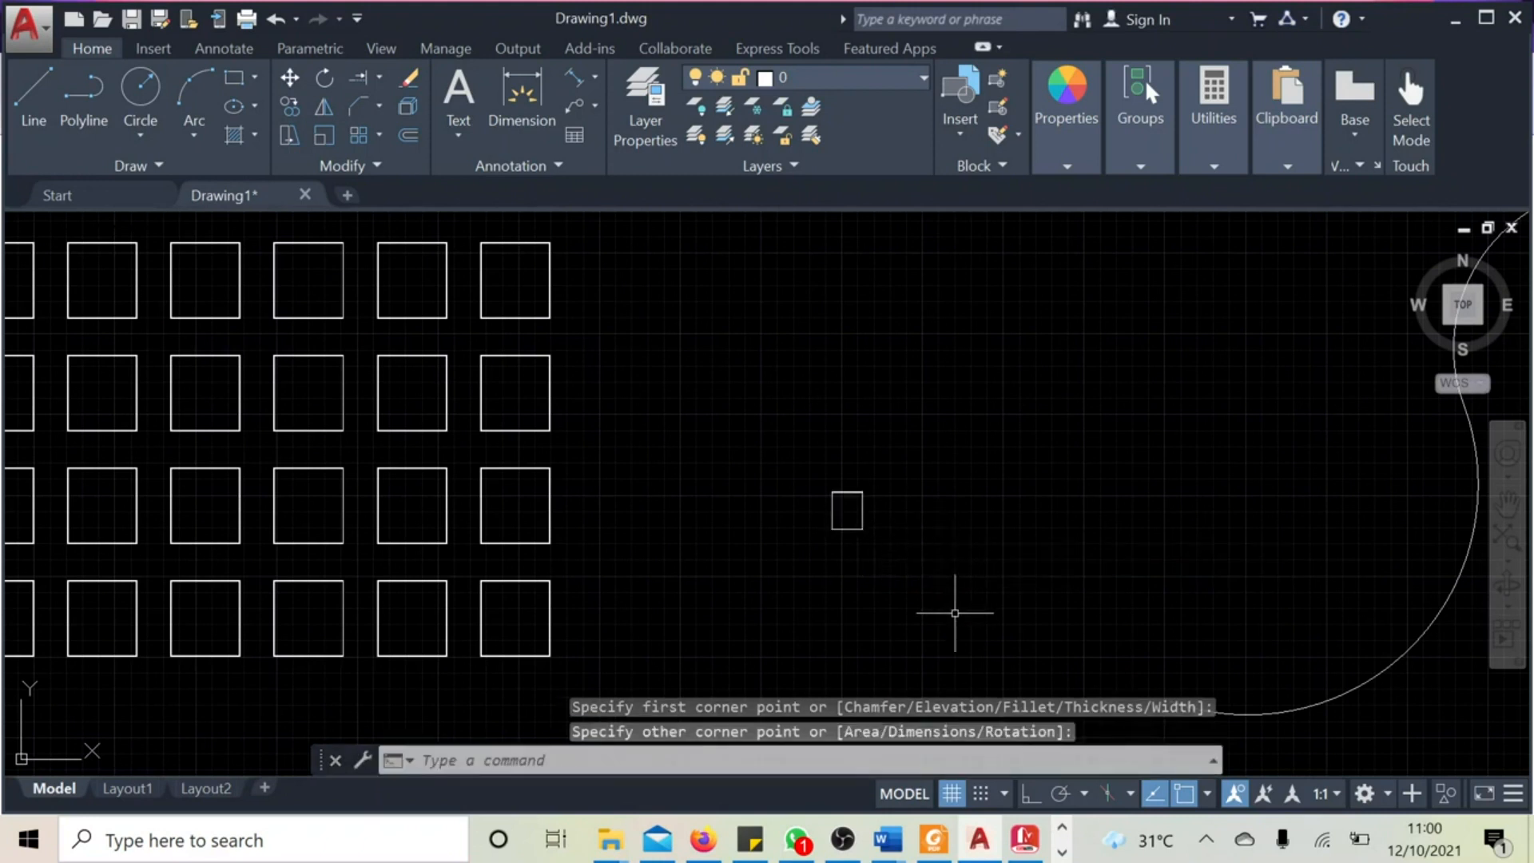
Step: Try a path array of the small rectangle along the S-shaped polyline, and undo it
middle_drag(982, 606, 683, 532)
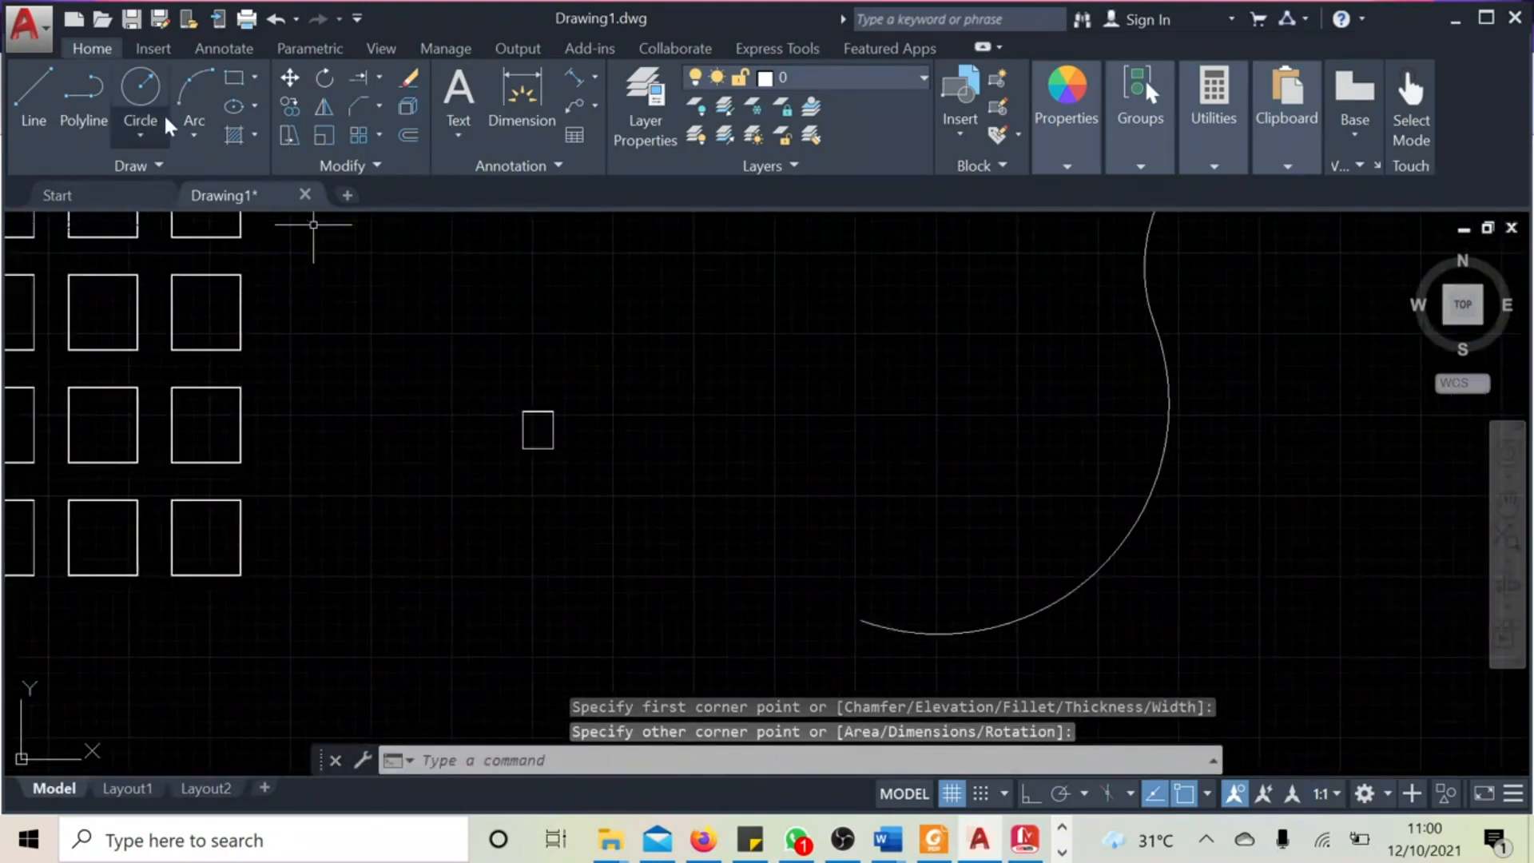
click(378, 136)
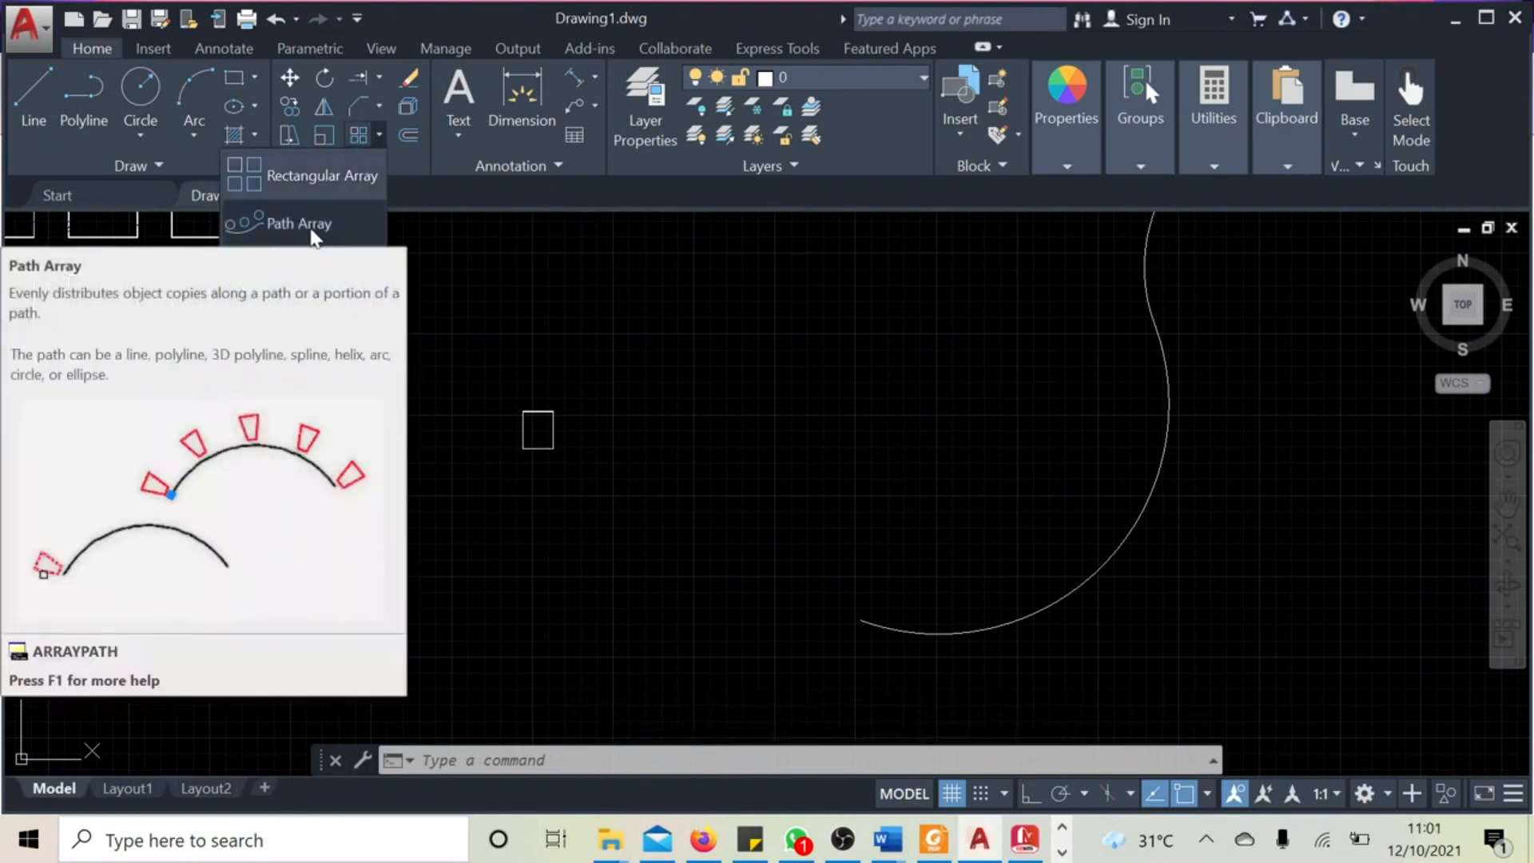
click(312, 232)
click(463, 389)
drag(466, 439, 611, 400)
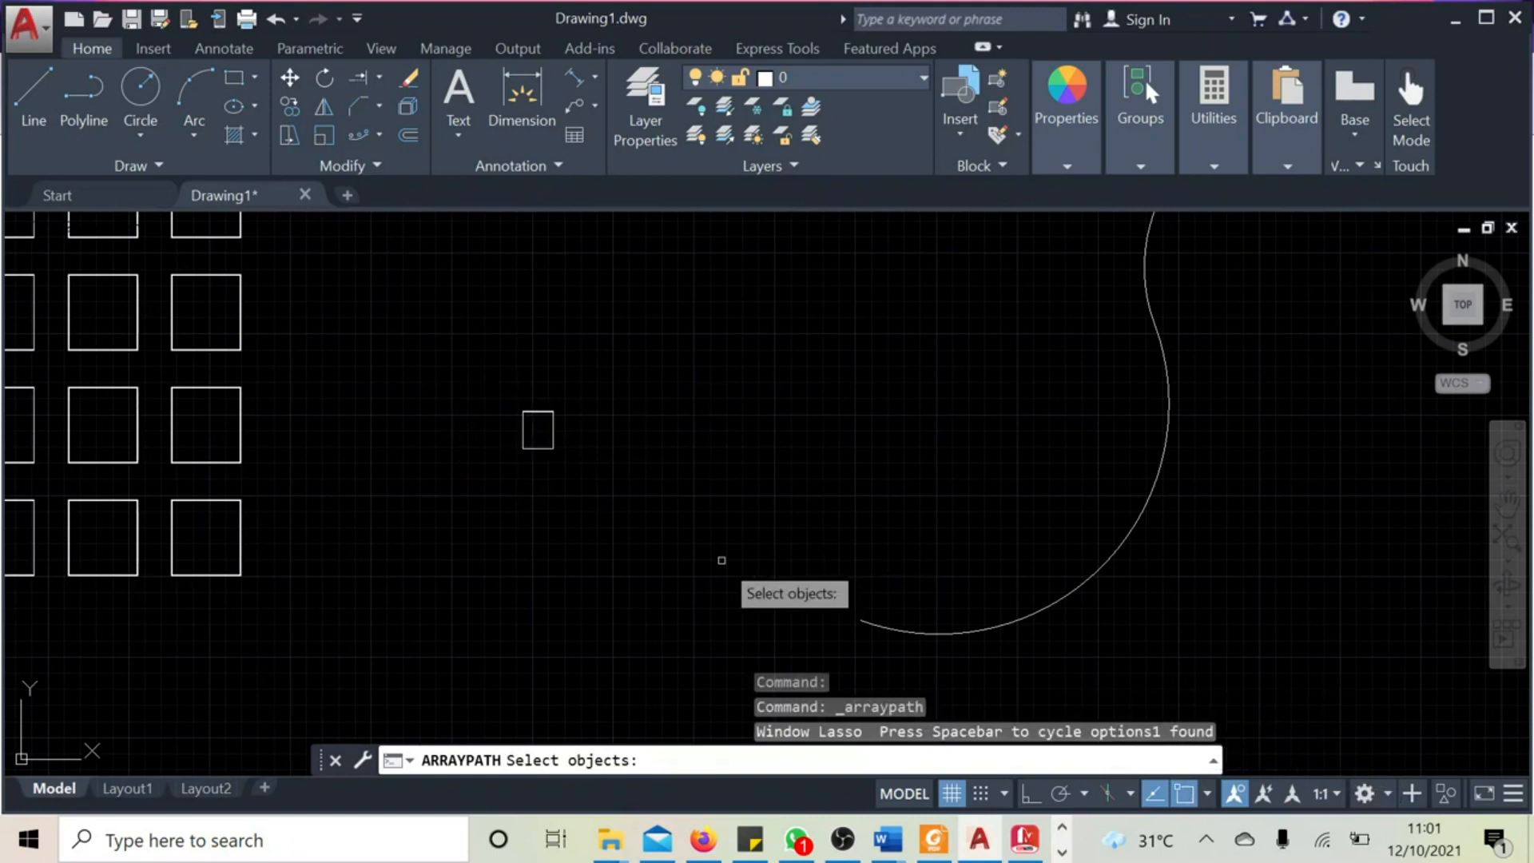
key(Return)
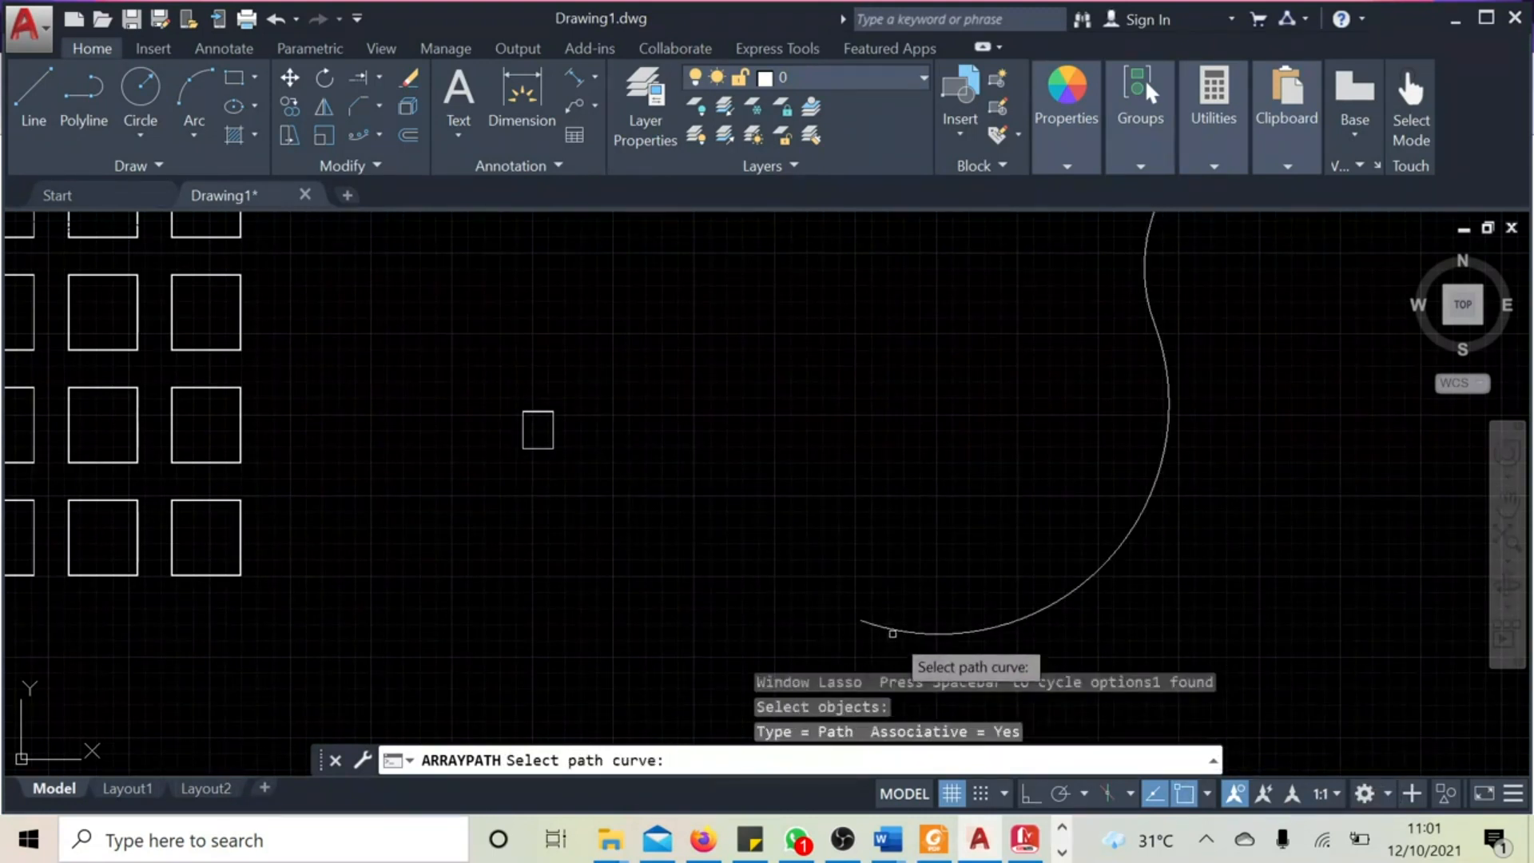
click(893, 631)
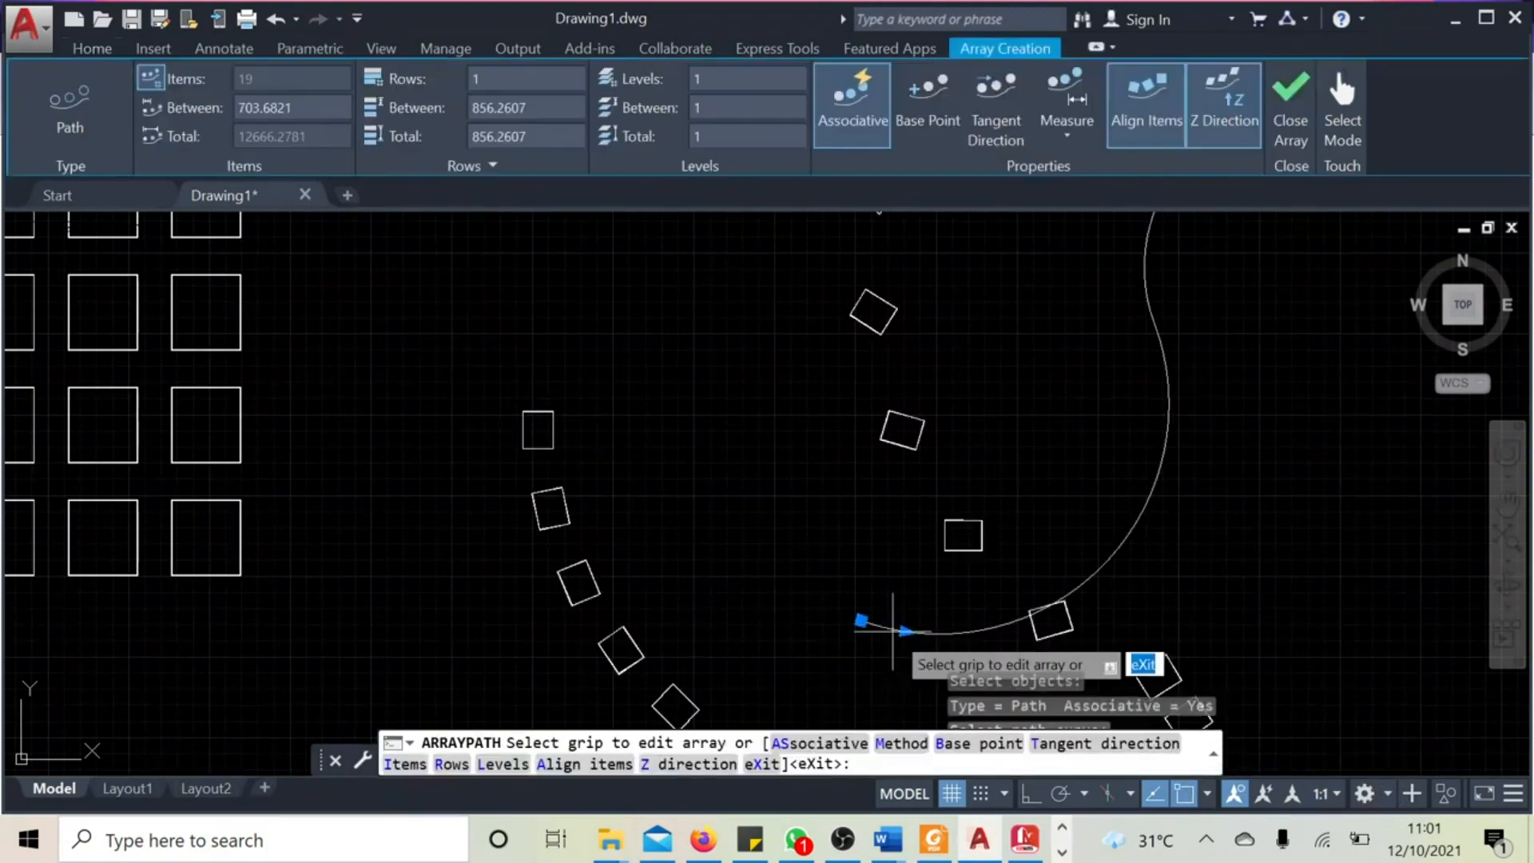
scroll(1130, 543, down, 4)
middle_drag(1250, 631, 903, 591)
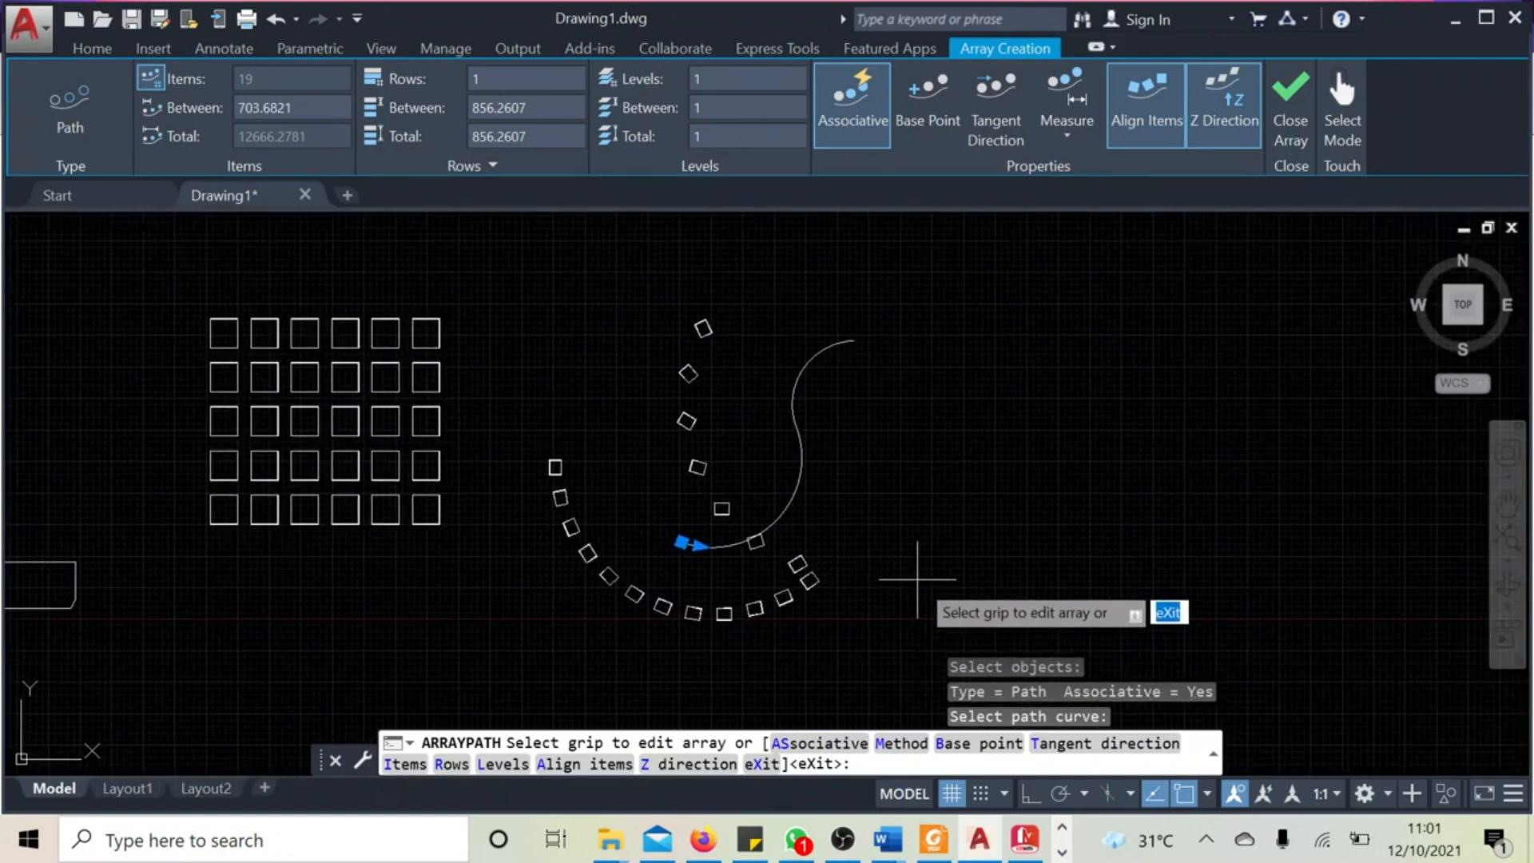
key(Escape)
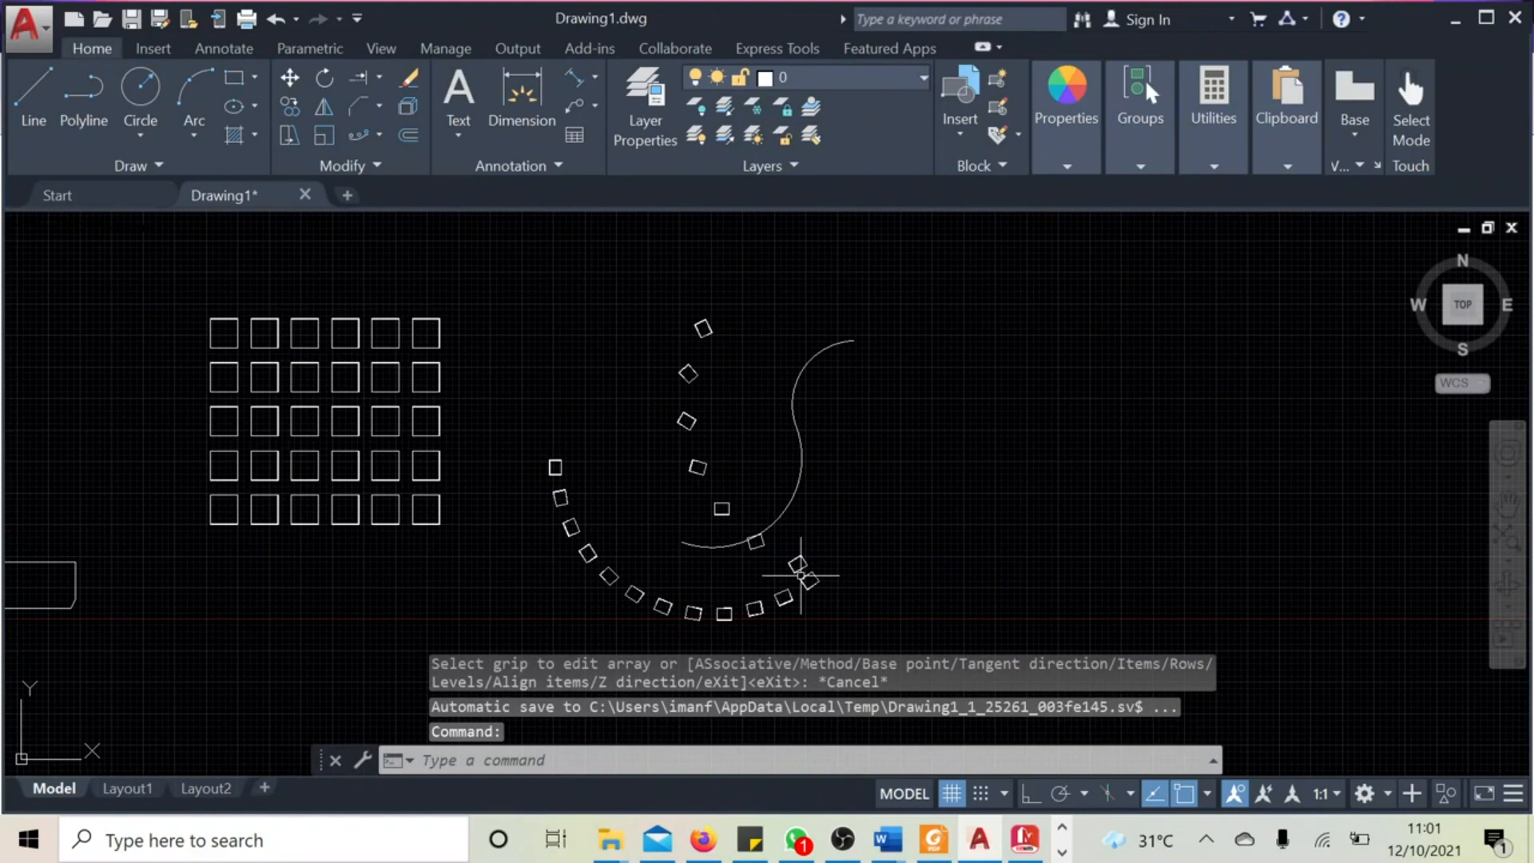
key(ctrl+z)
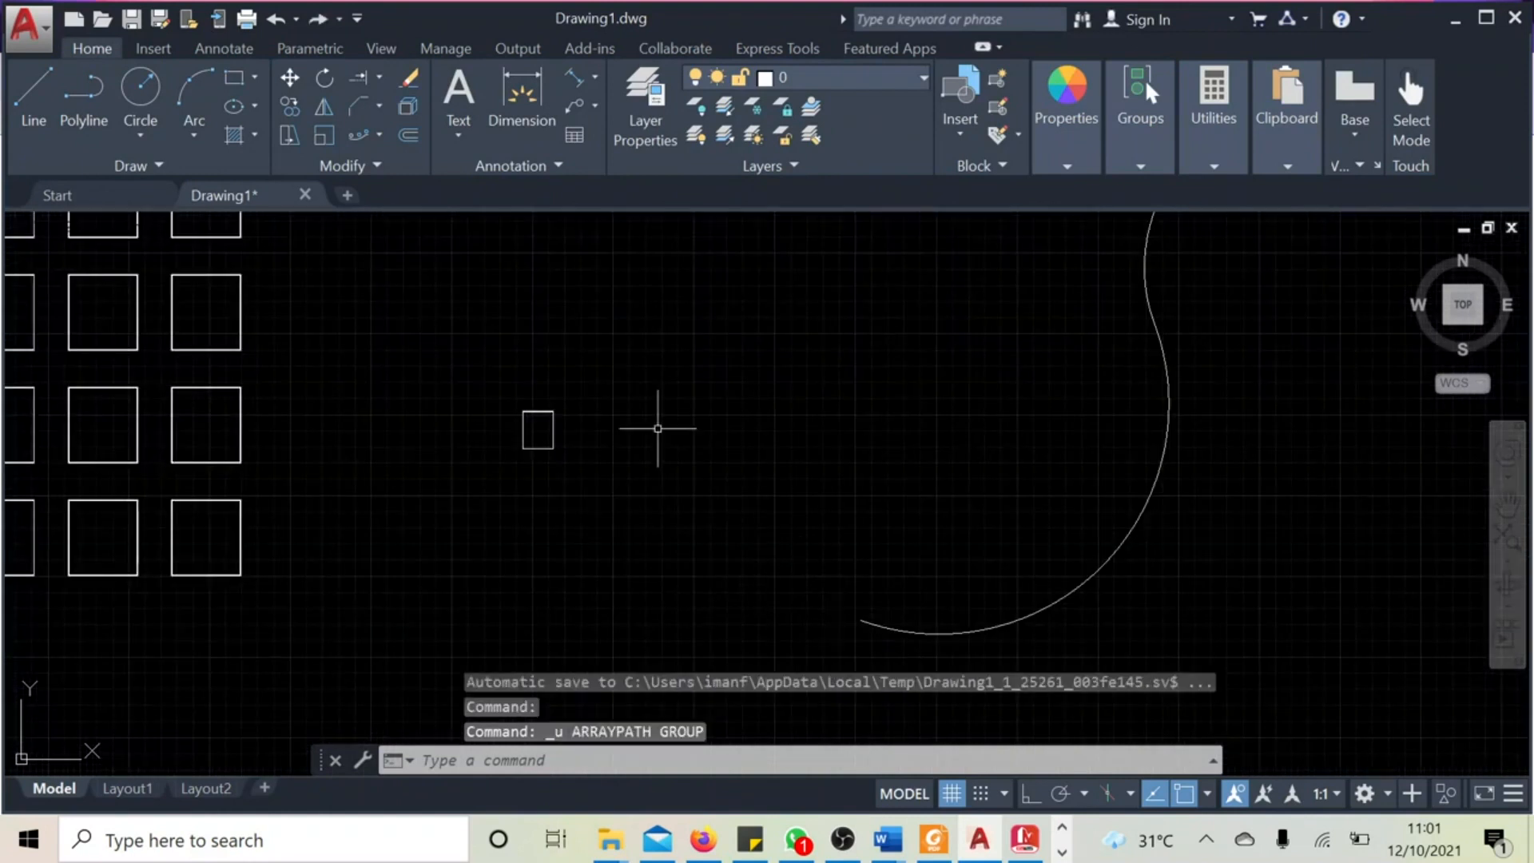
Step: Move the small rectangle from its geometric center onto the lower endpoint of the S-shaped polyline
middle_drag(801, 600, 614, 531)
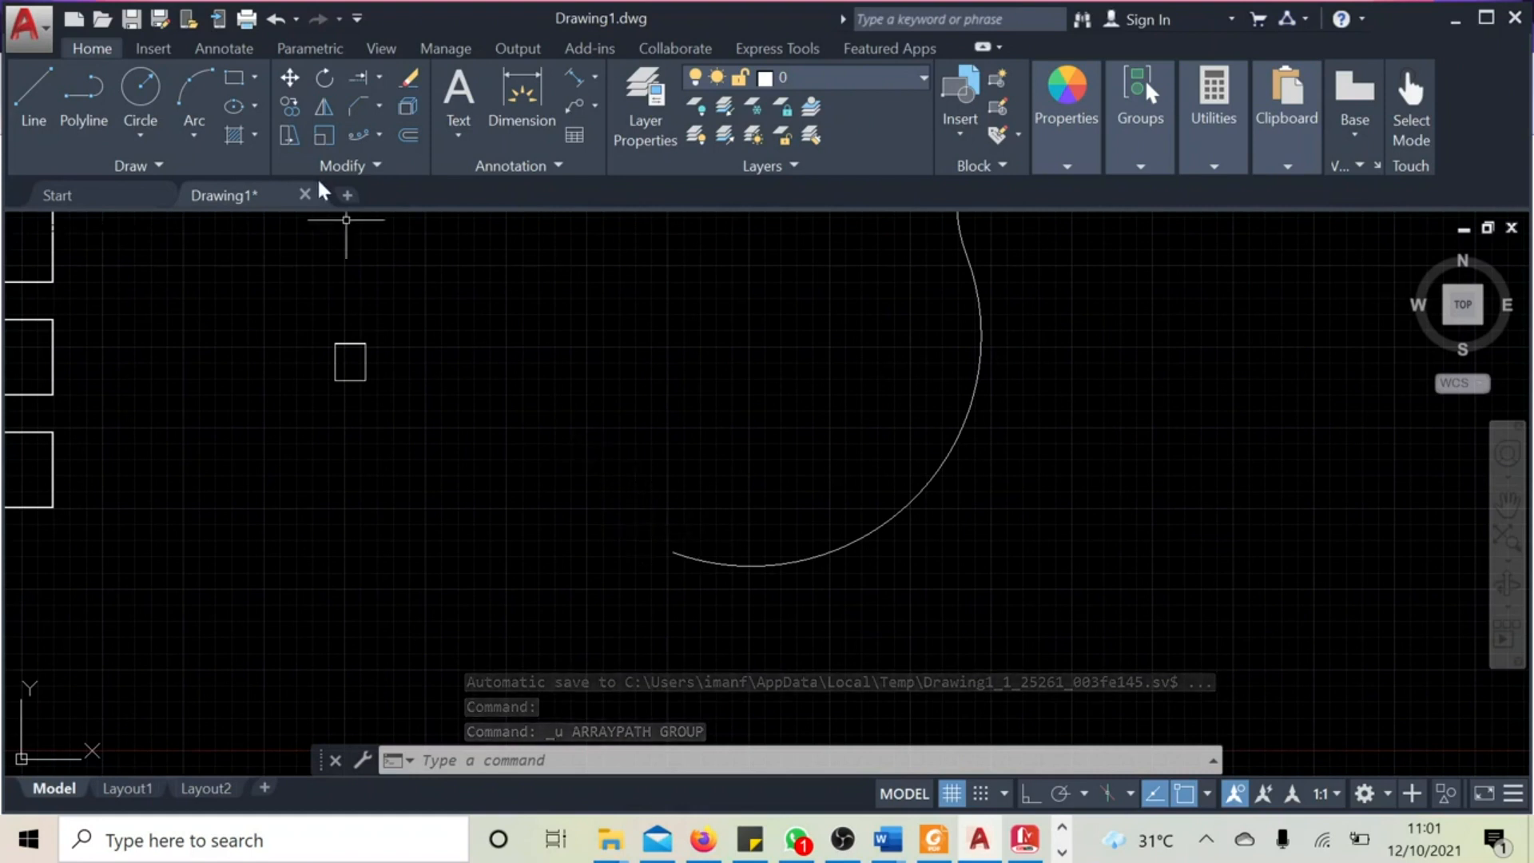
click(289, 78)
mouse_move(278, 302)
mouse_down()
mouse_move(280, 343)
mouse_move(443, 380)
mouse_move(431, 346)
mouse_up()
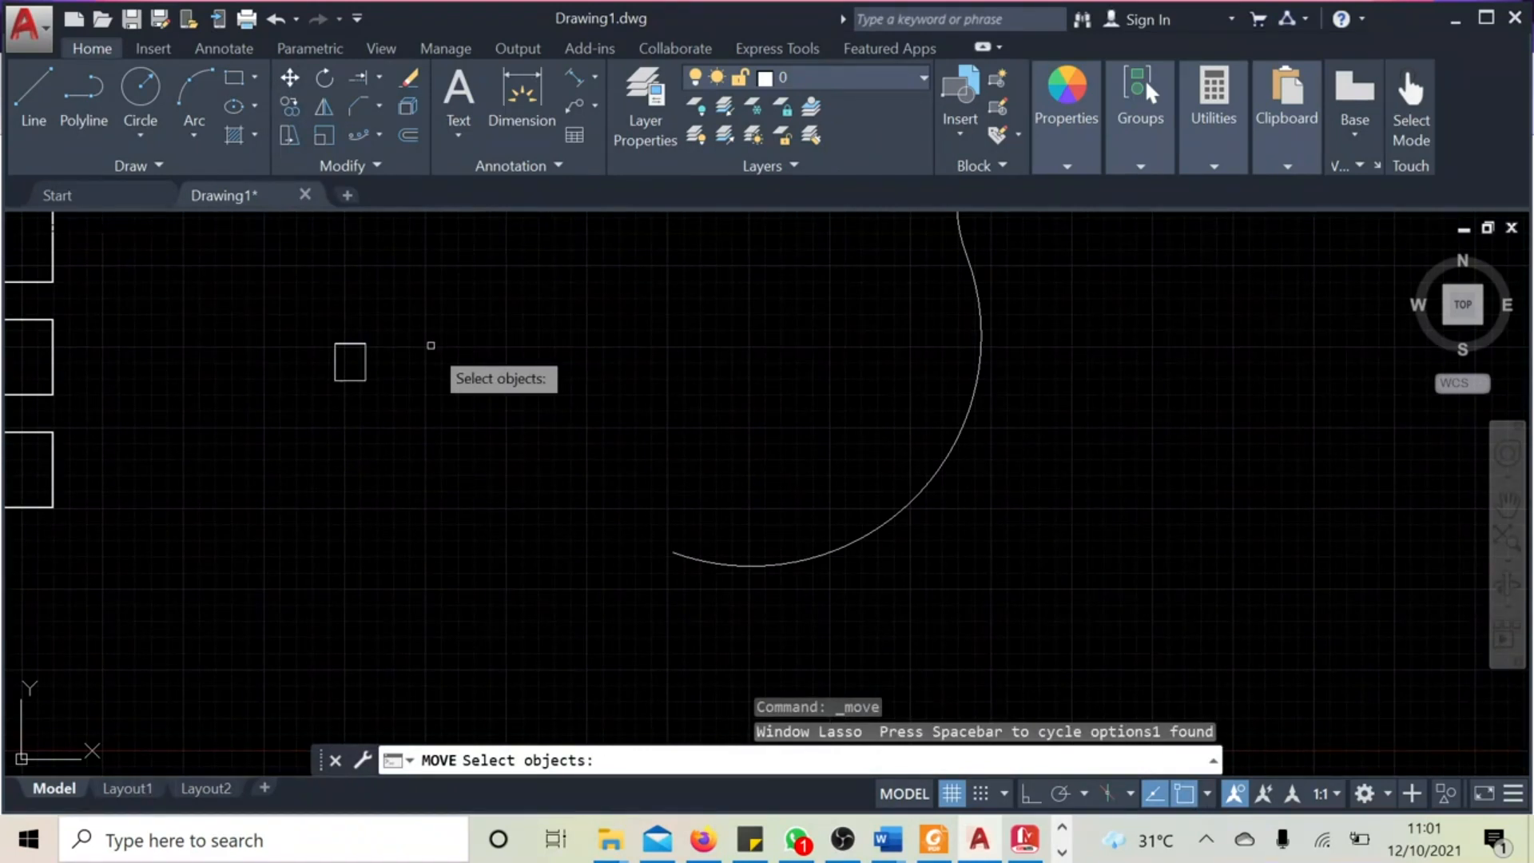
key(Return)
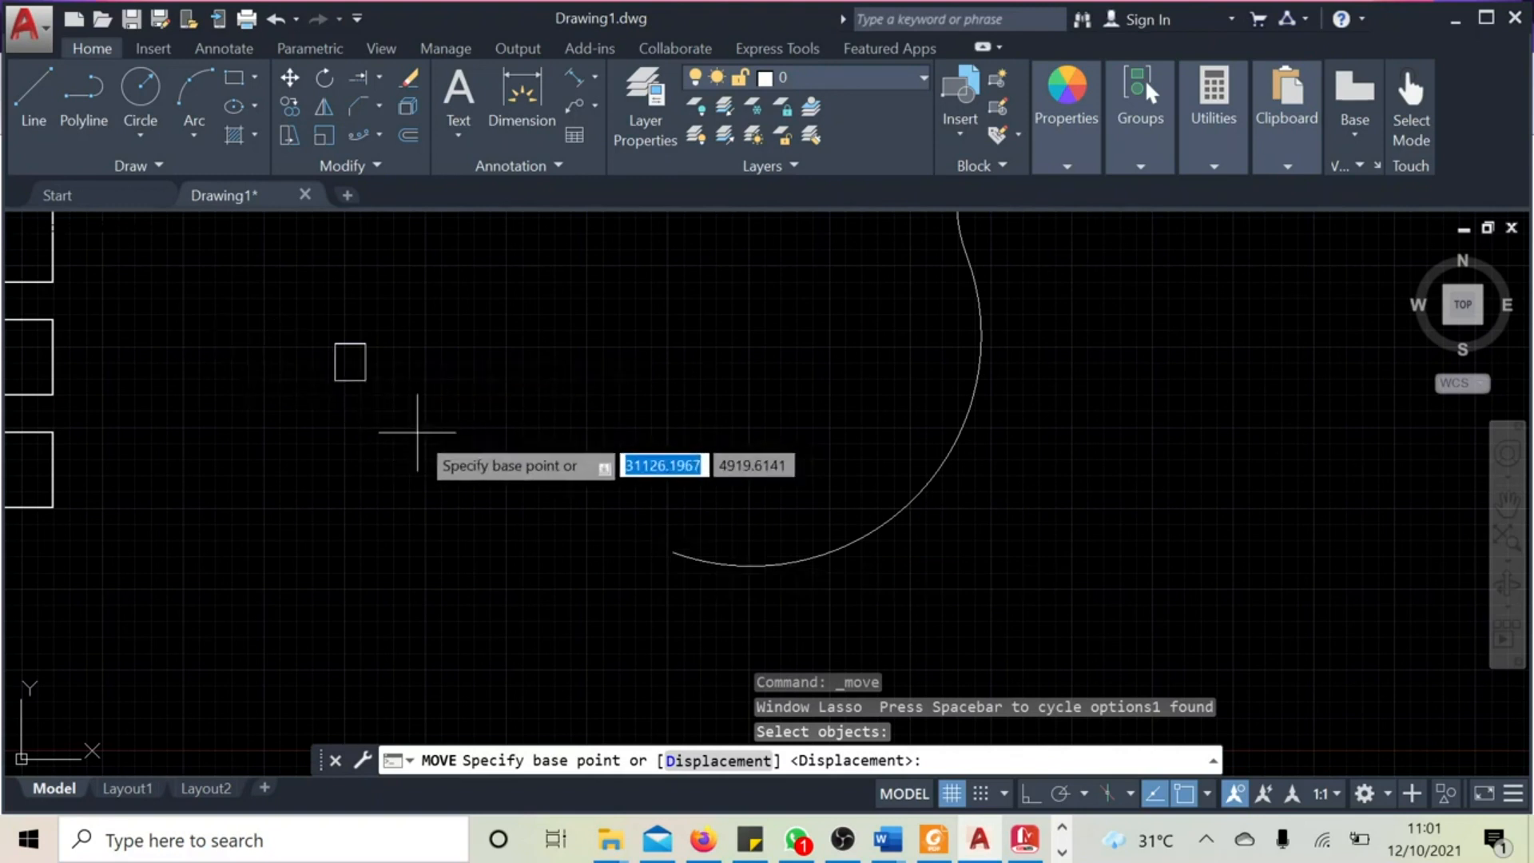
shift+right_click(417, 432)
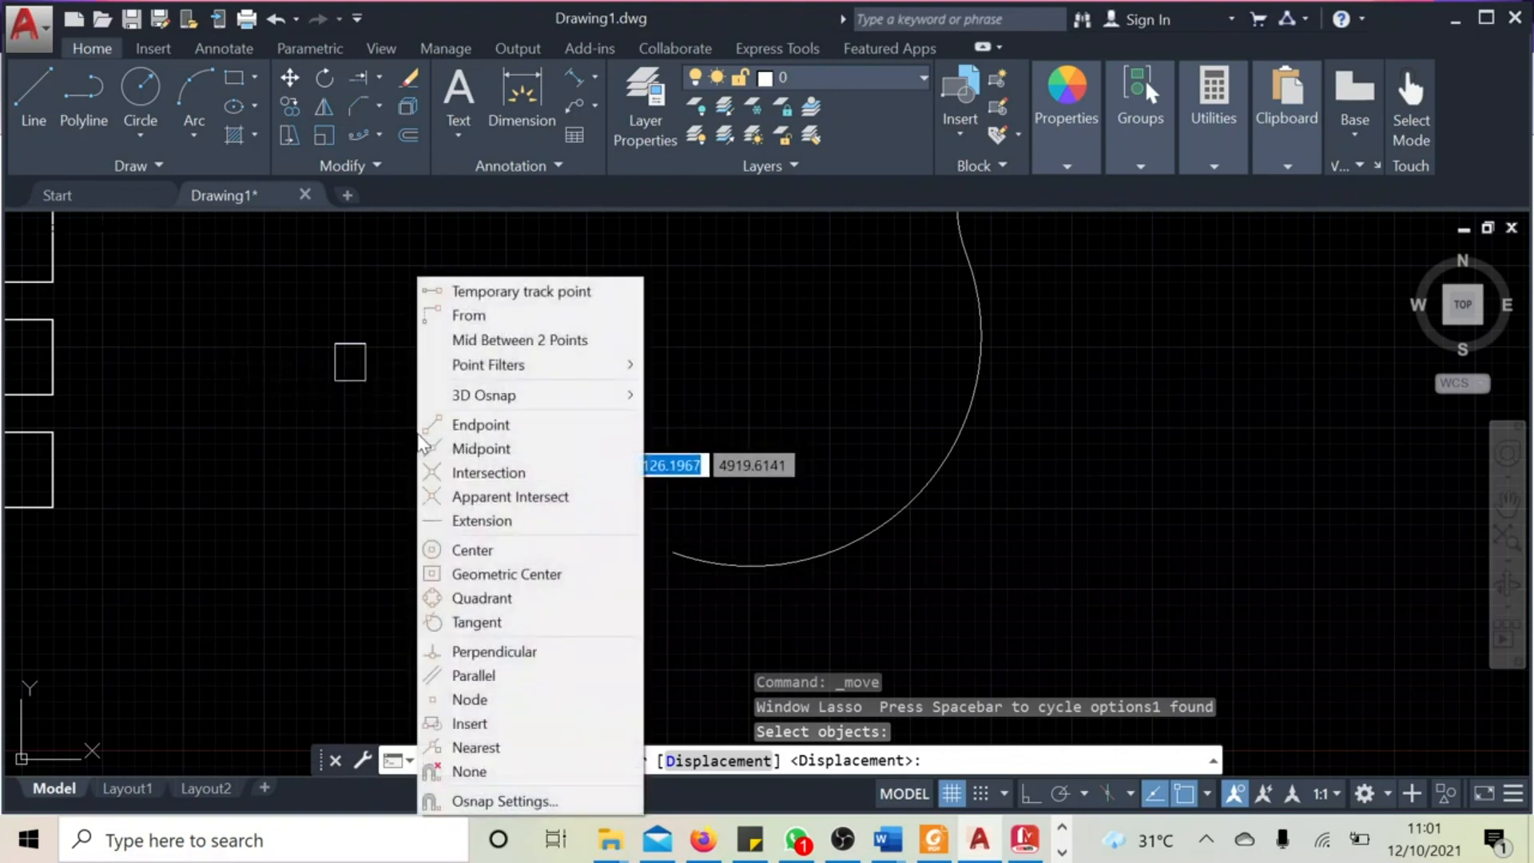
click(518, 580)
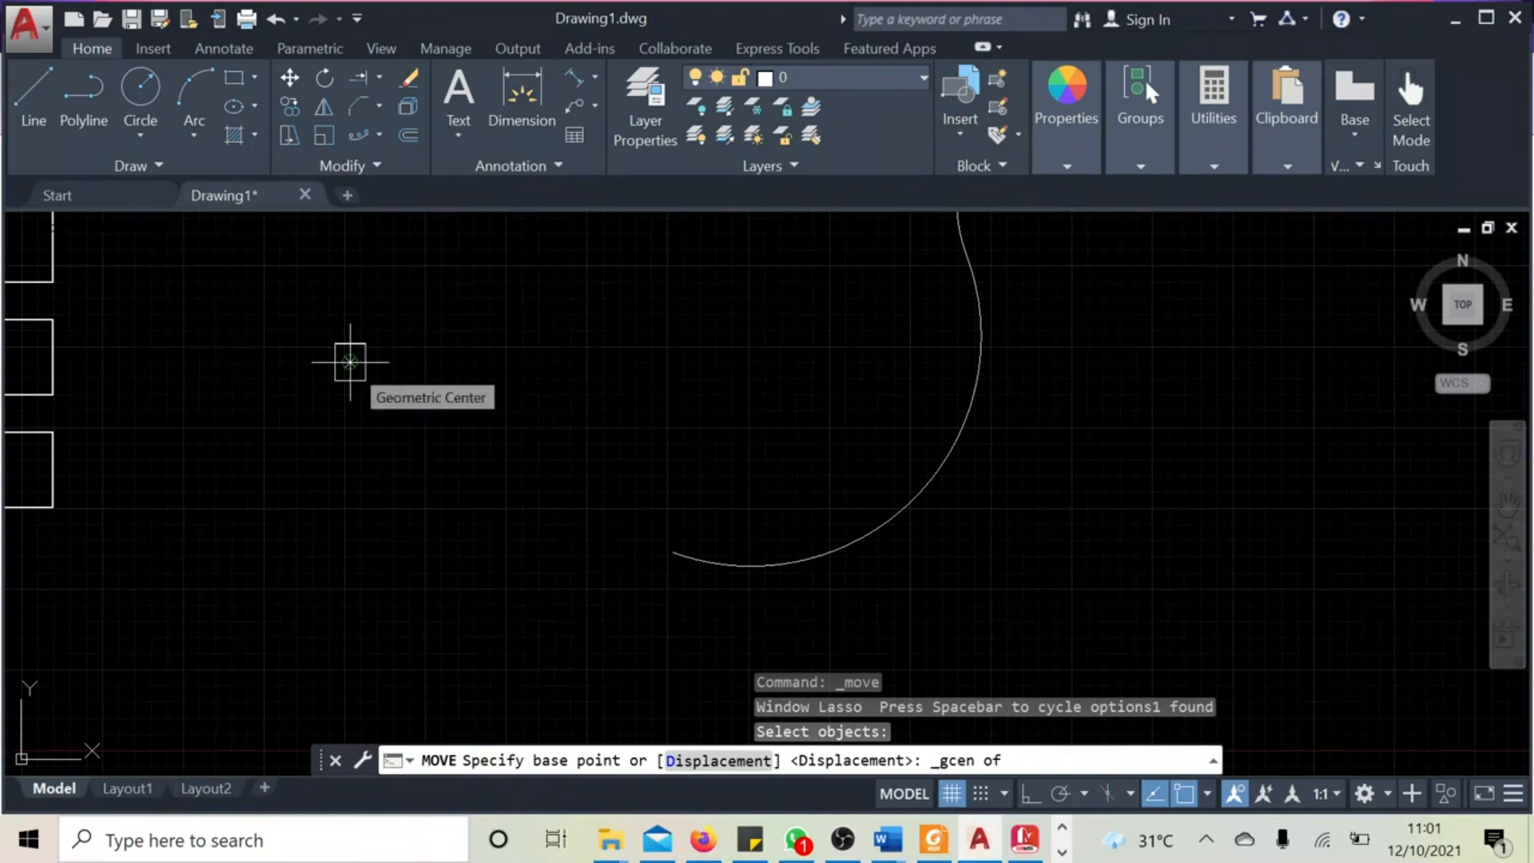
scroll(350, 362, up, 4)
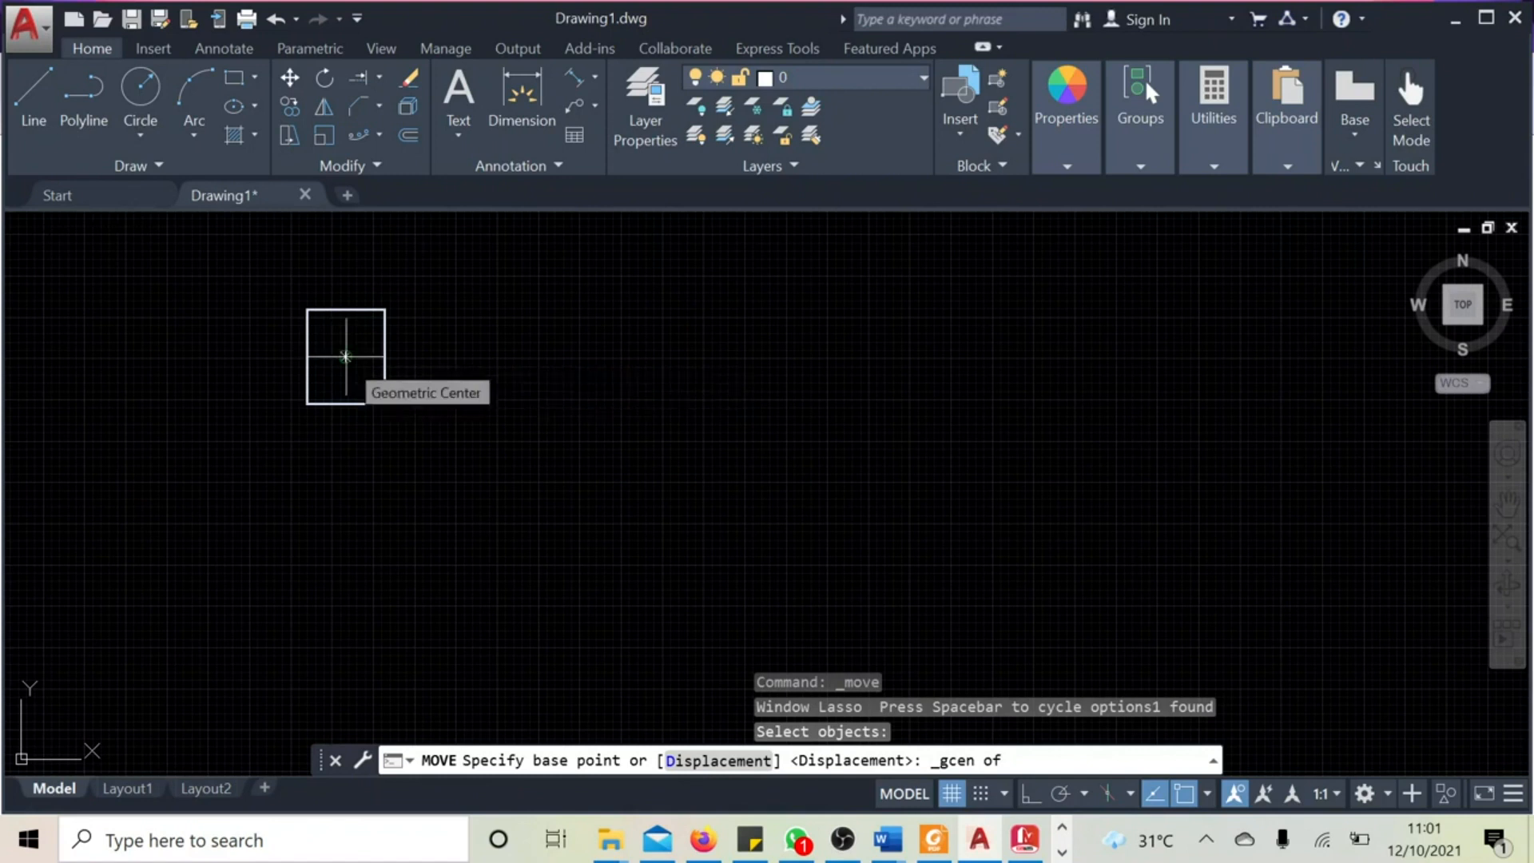
click(345, 356)
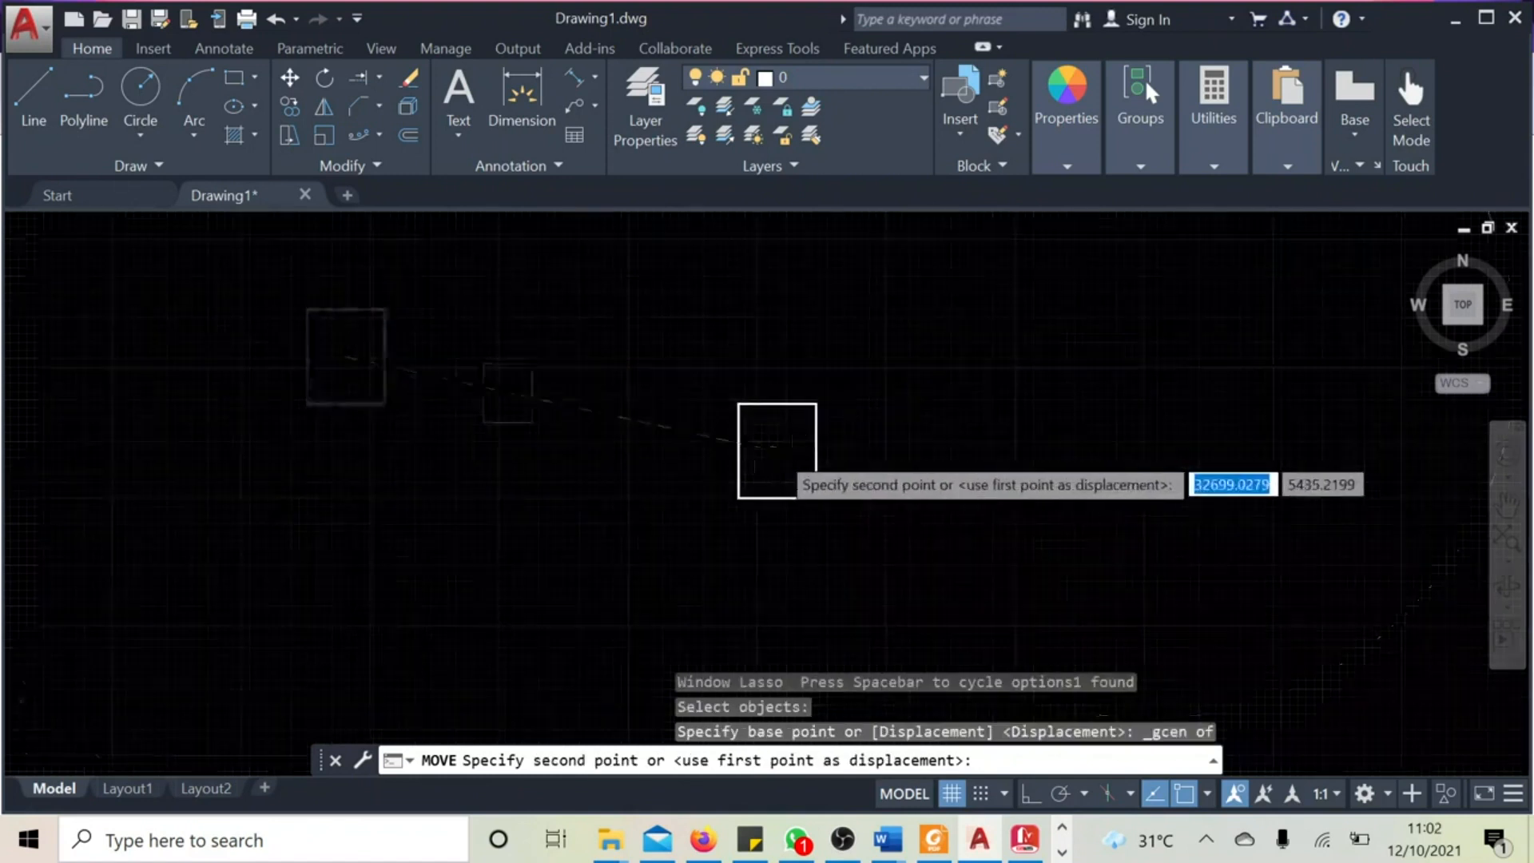
scroll(799, 463, down, 5)
scroll(643, 558, up, 4)
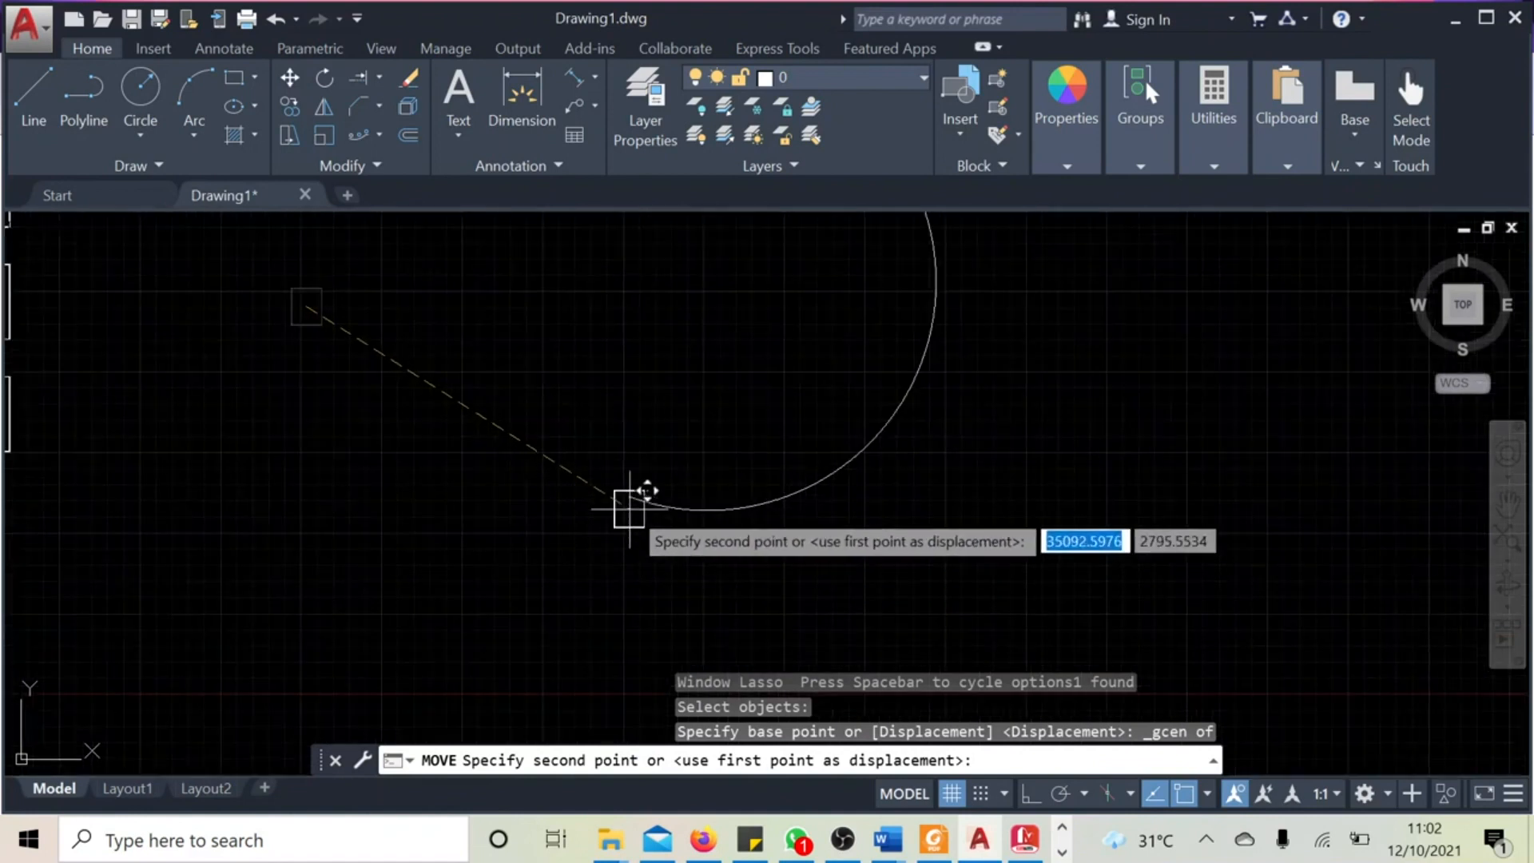
scroll(620, 513, up, 2)
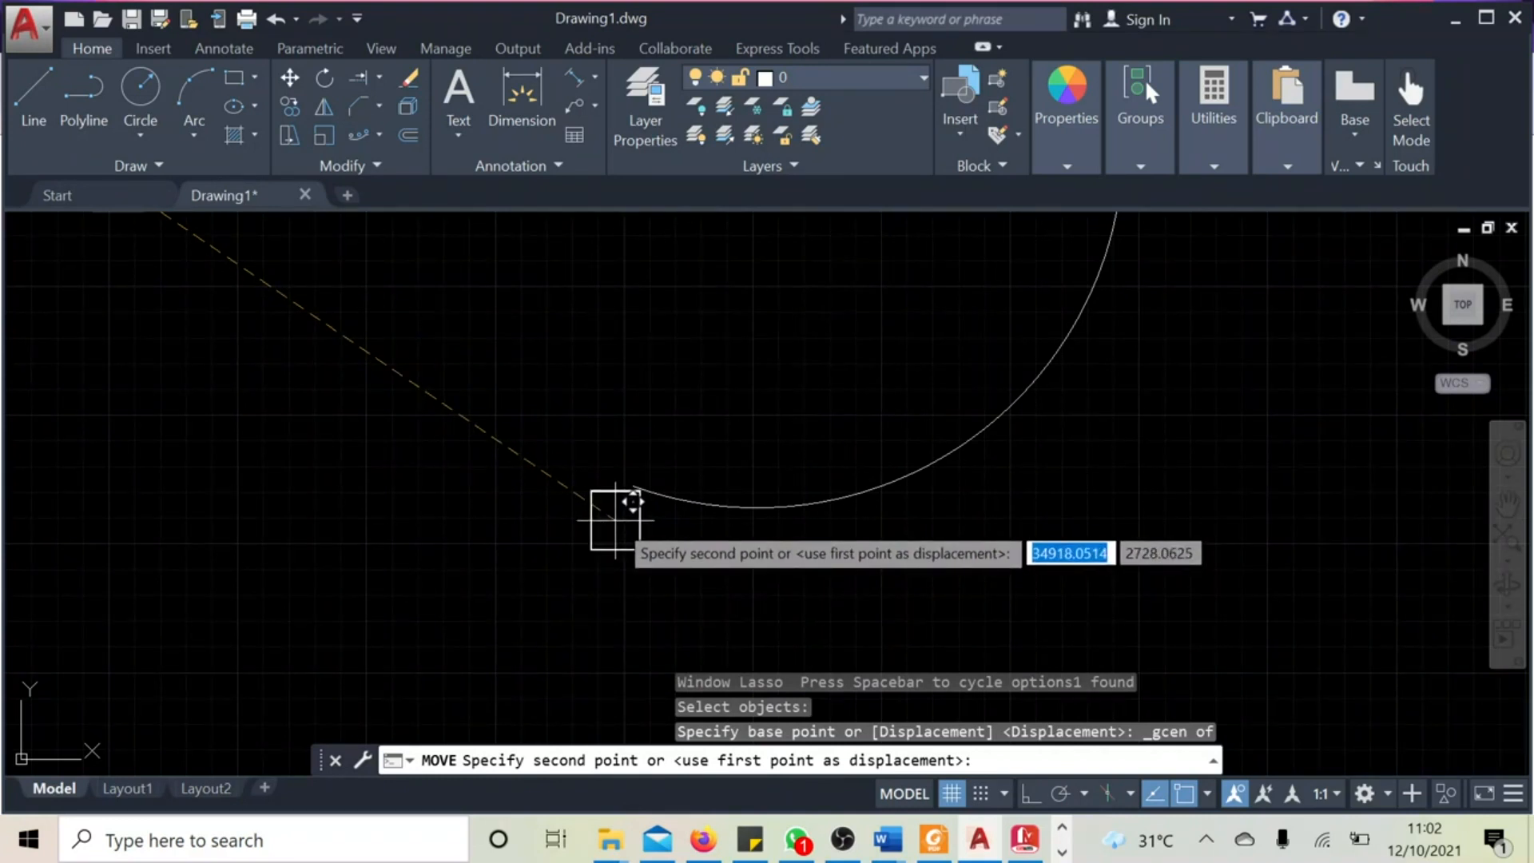
shift+right_click(633, 502)
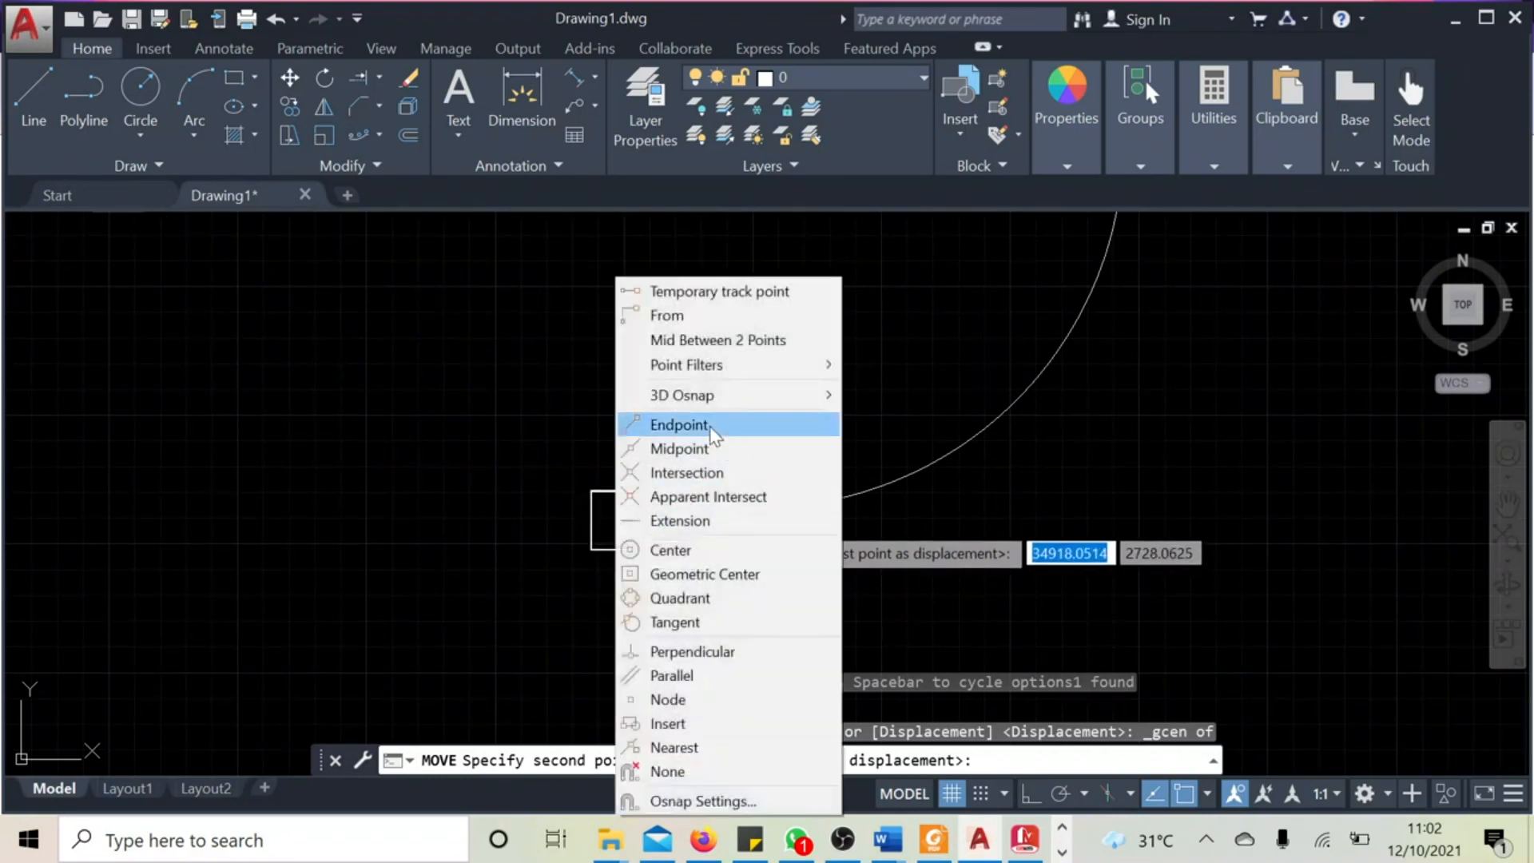
click(679, 424)
click(632, 485)
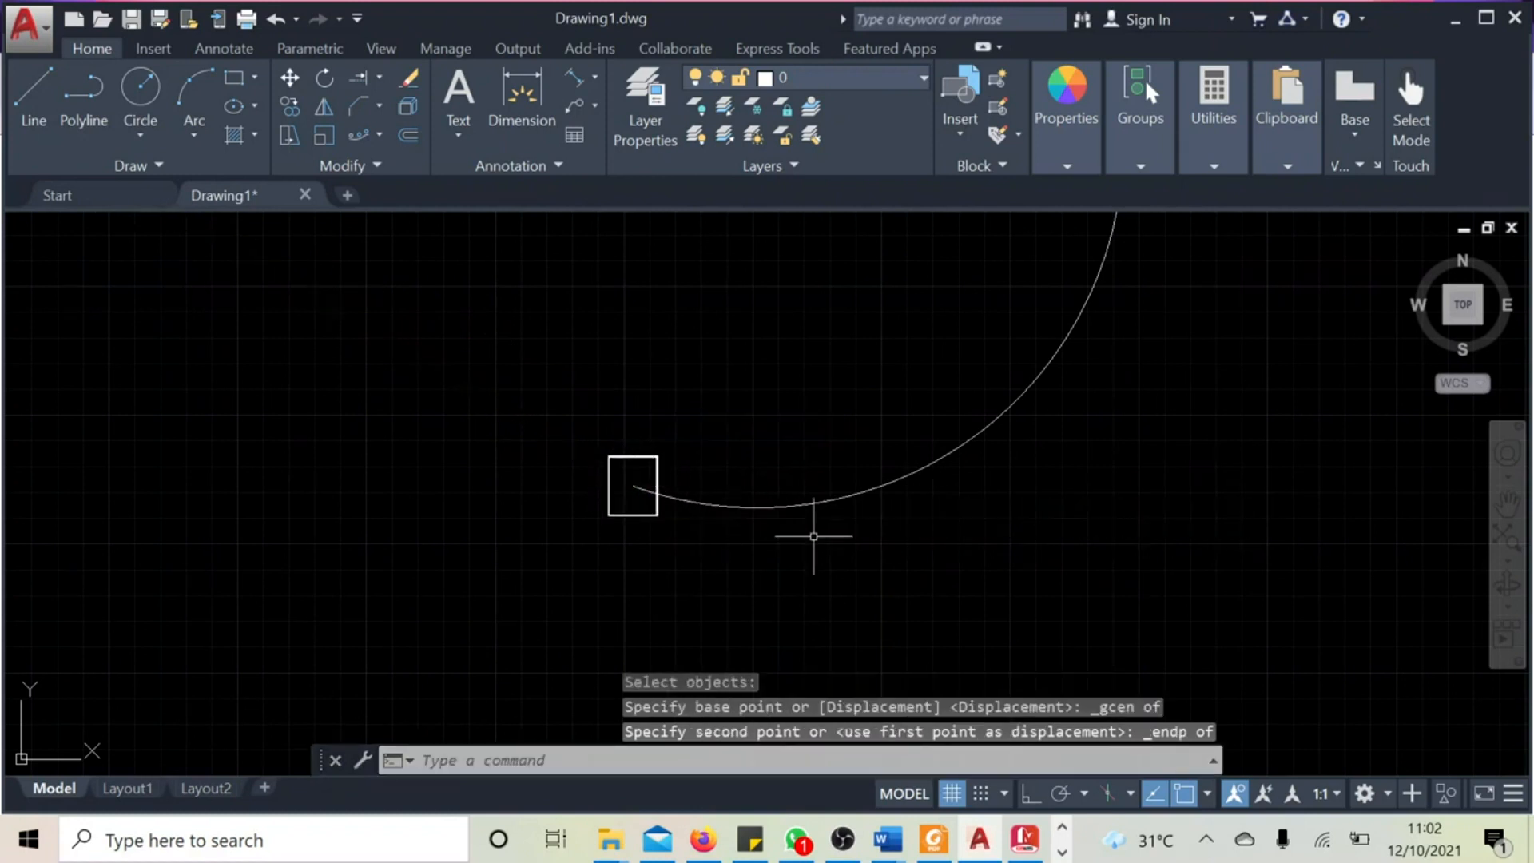
Step: Create a path array of the small rectangle along the S-shaped polyline, keeping the default array settings
scroll(831, 541, down, 2)
mouse_move(1007, 561)
middle_down()
mouse_move(798, 603)
mouse_move(746, 589)
middle_up()
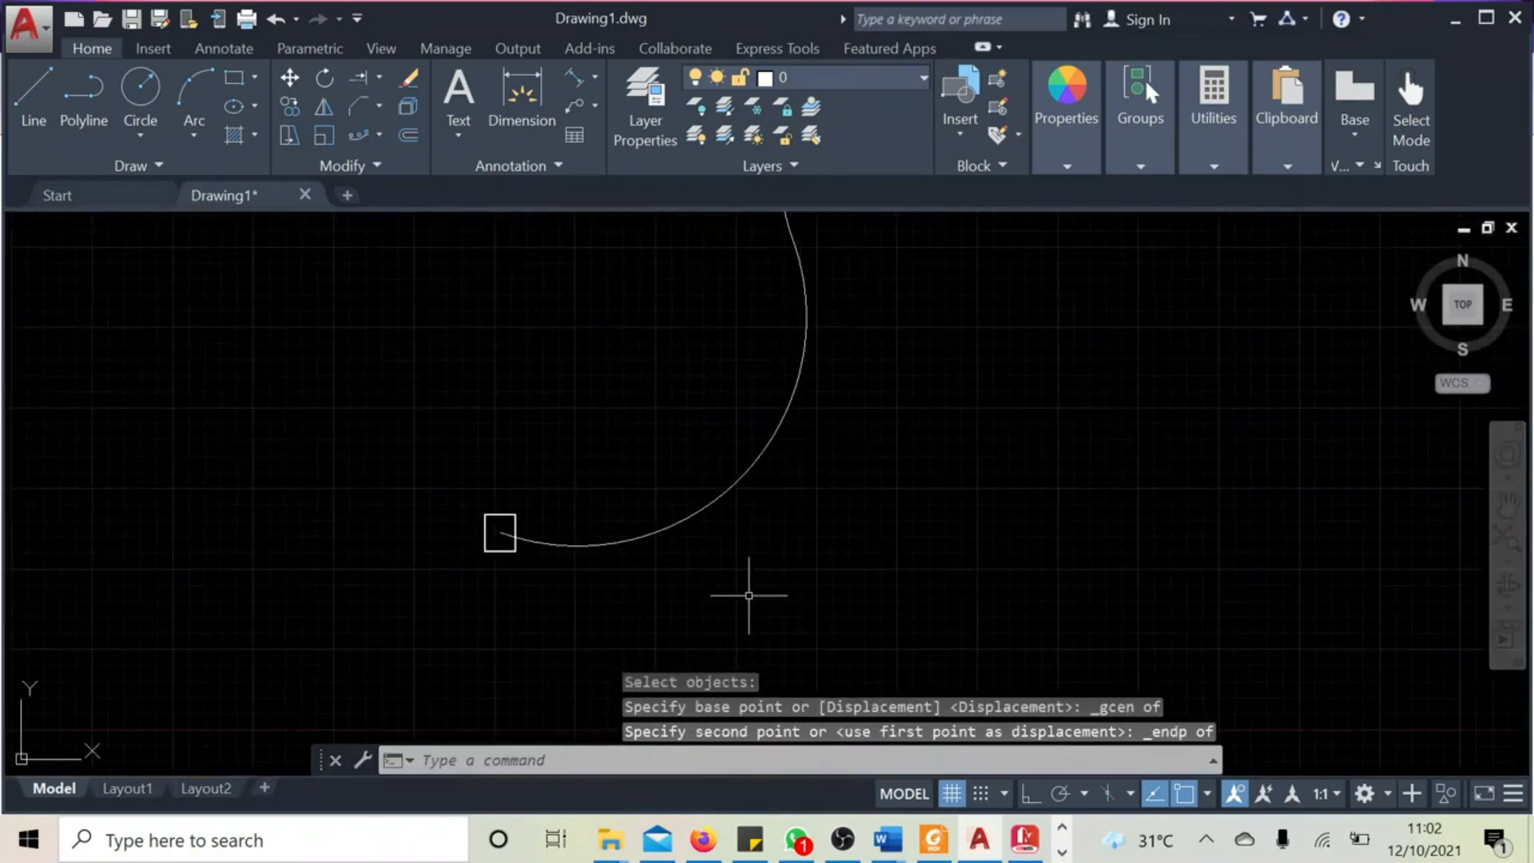
scroll(743, 599, down, 2)
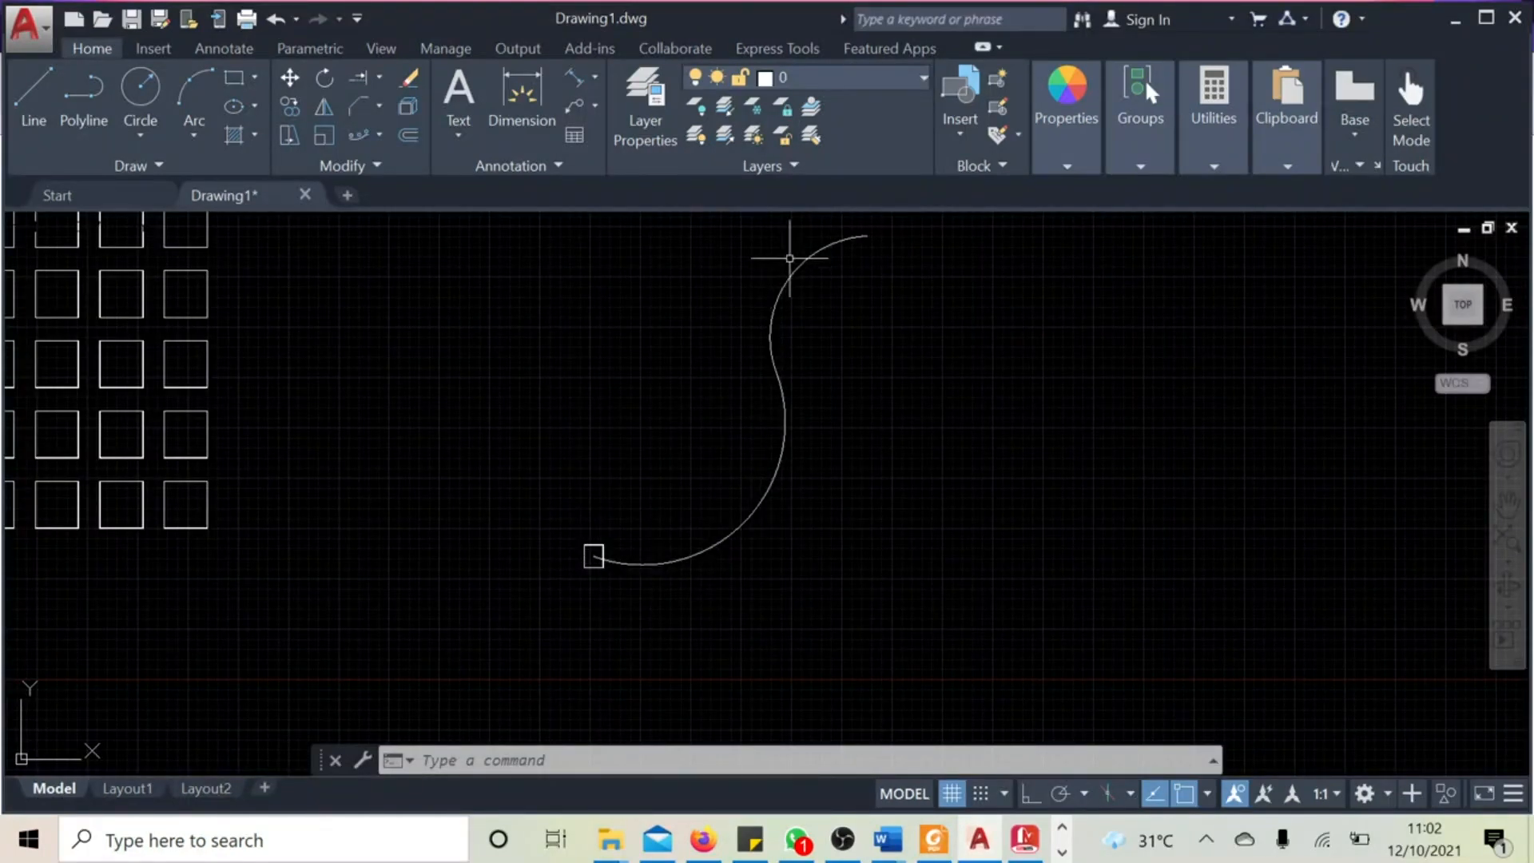
click(379, 135)
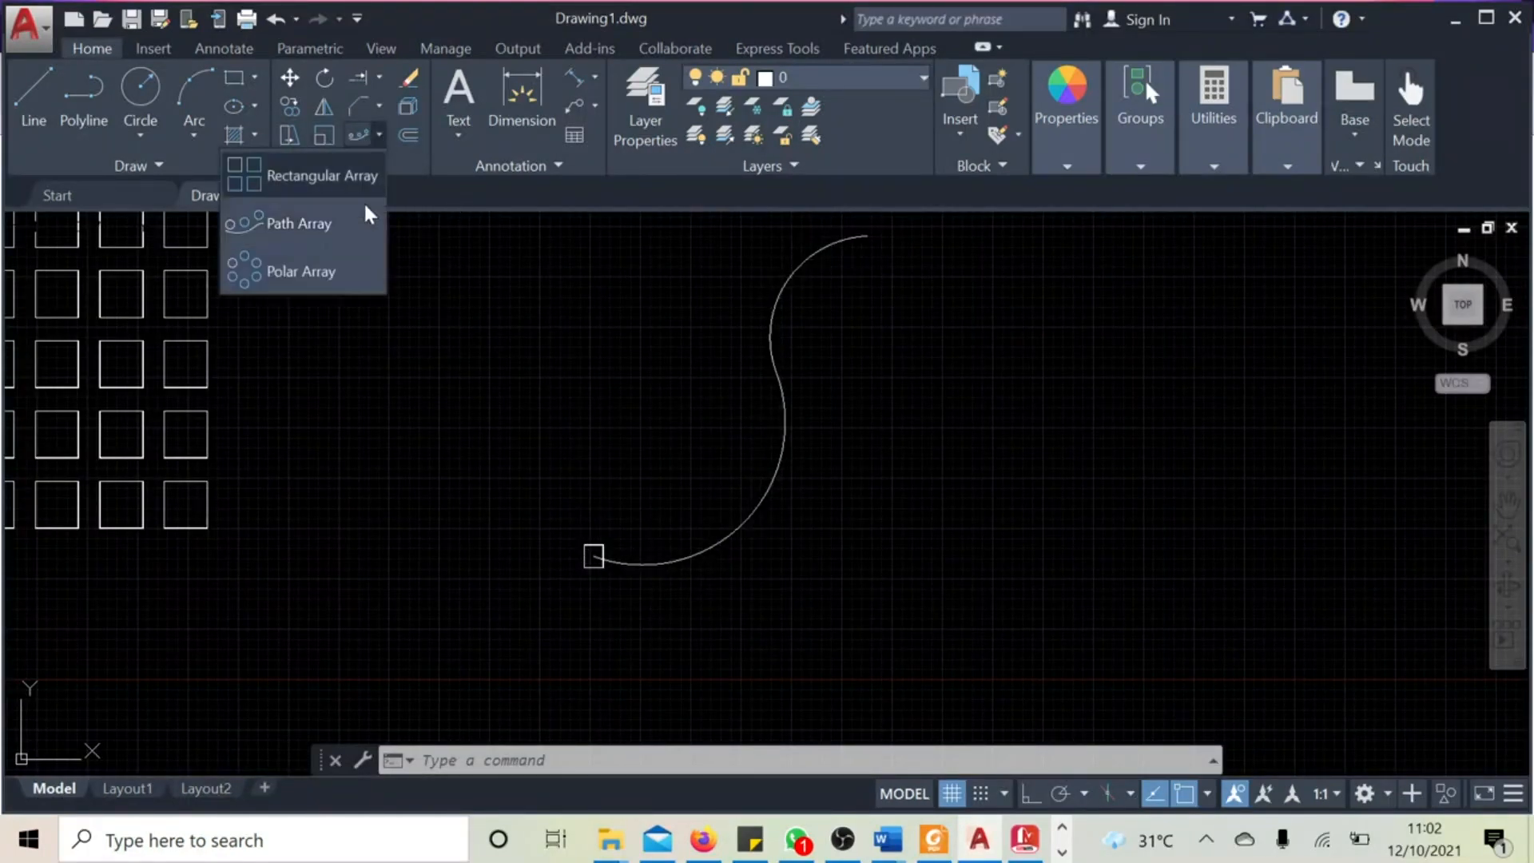
click(320, 226)
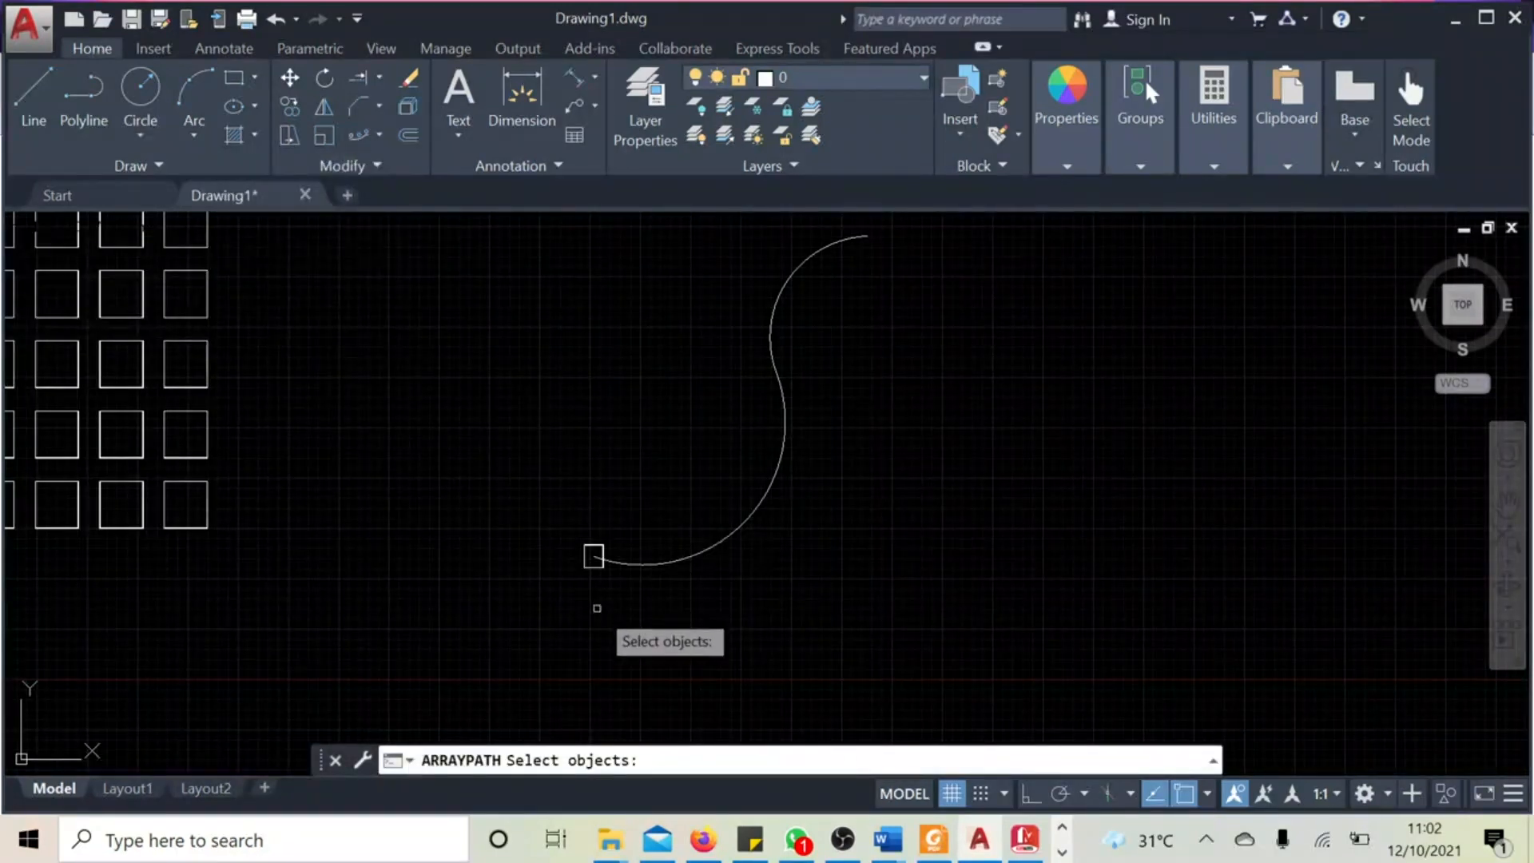
scroll(596, 608, up, 2)
scroll(597, 608, up, 2)
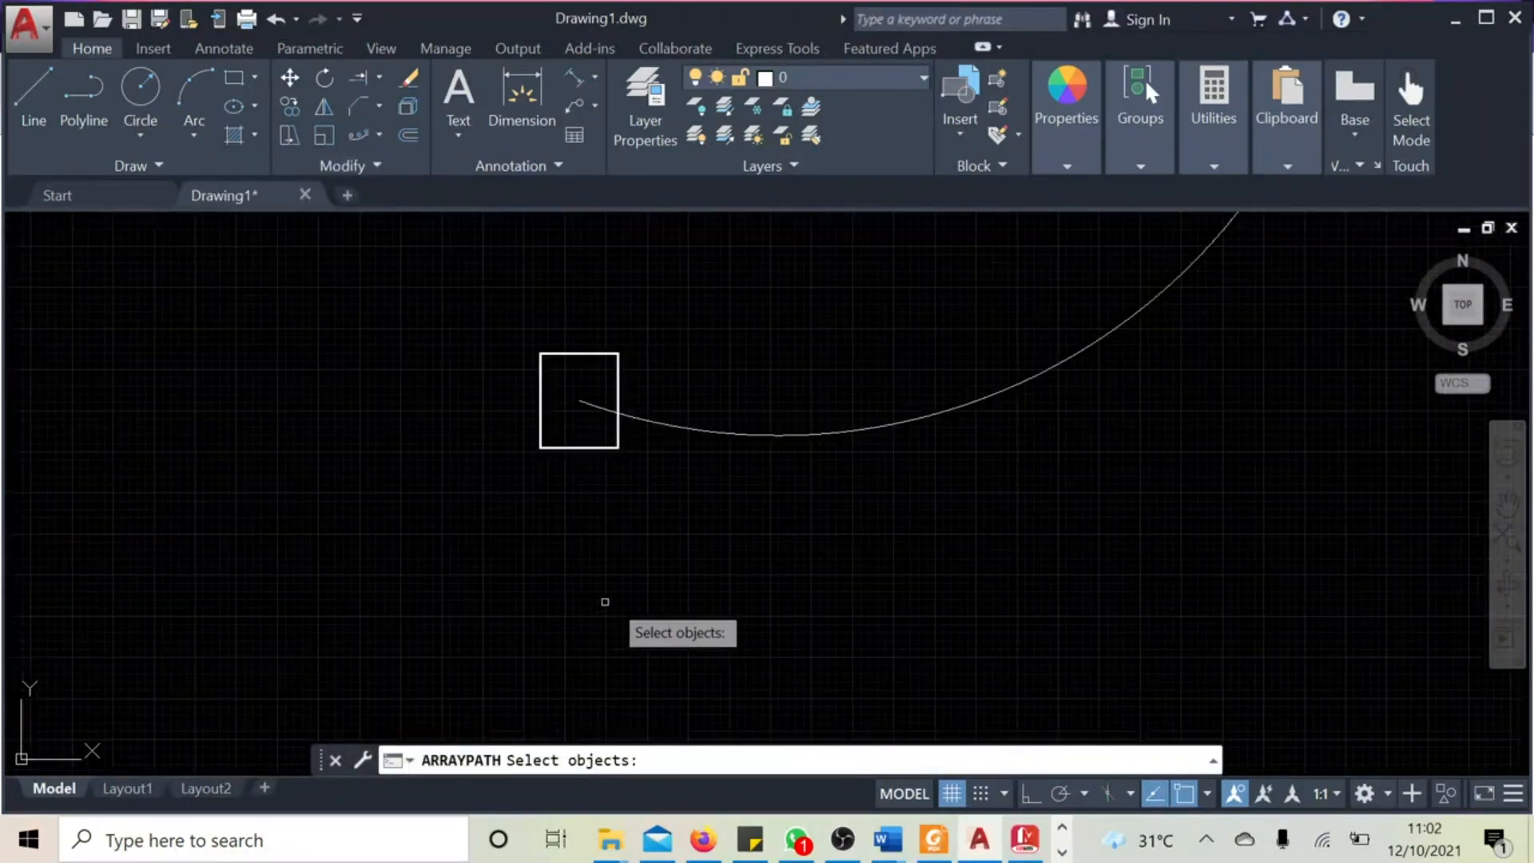
click(561, 351)
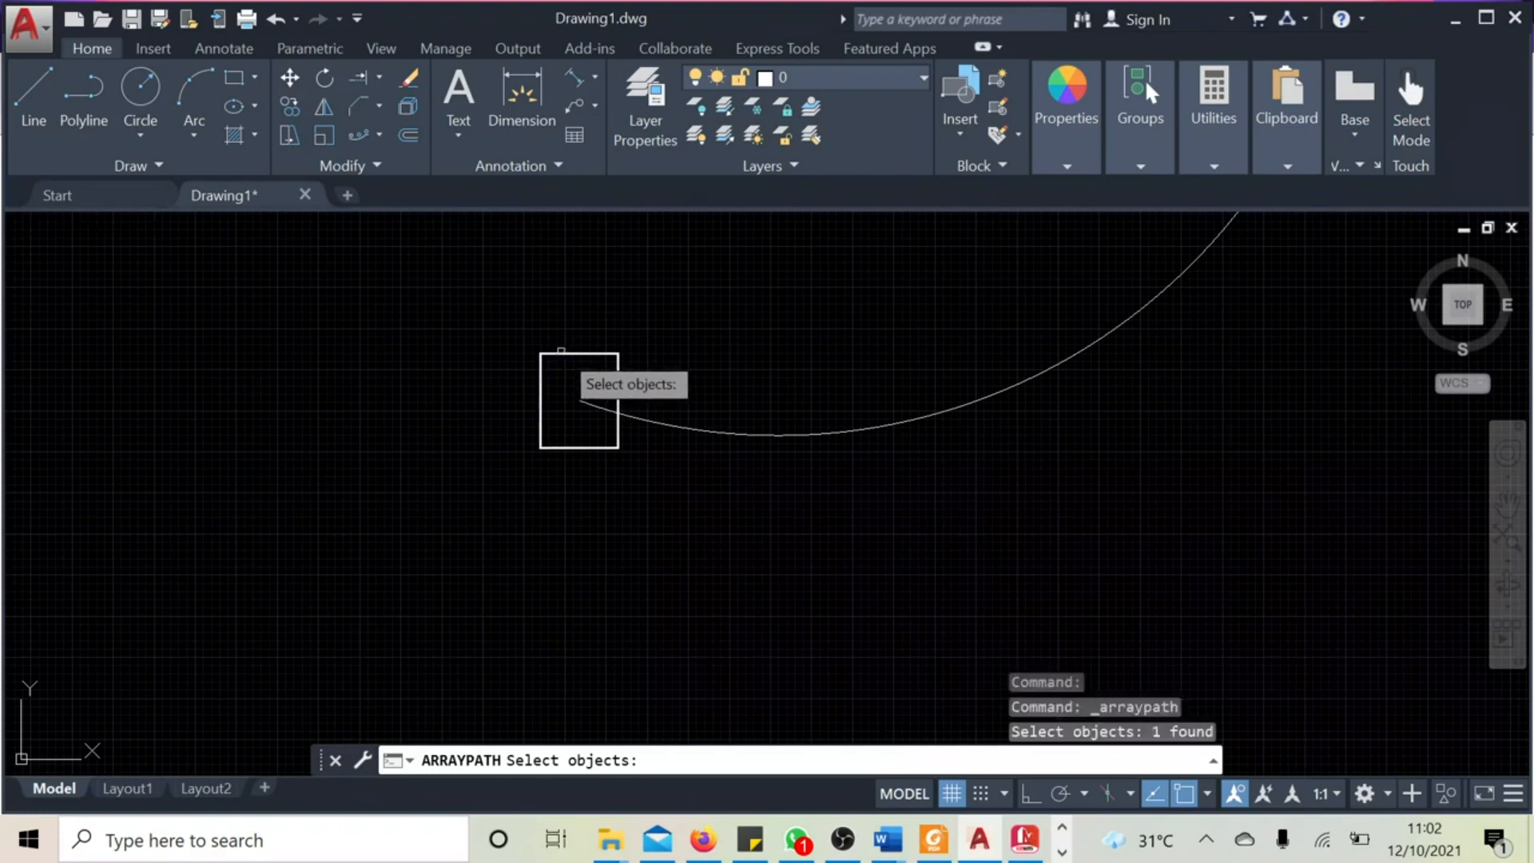
key(Return)
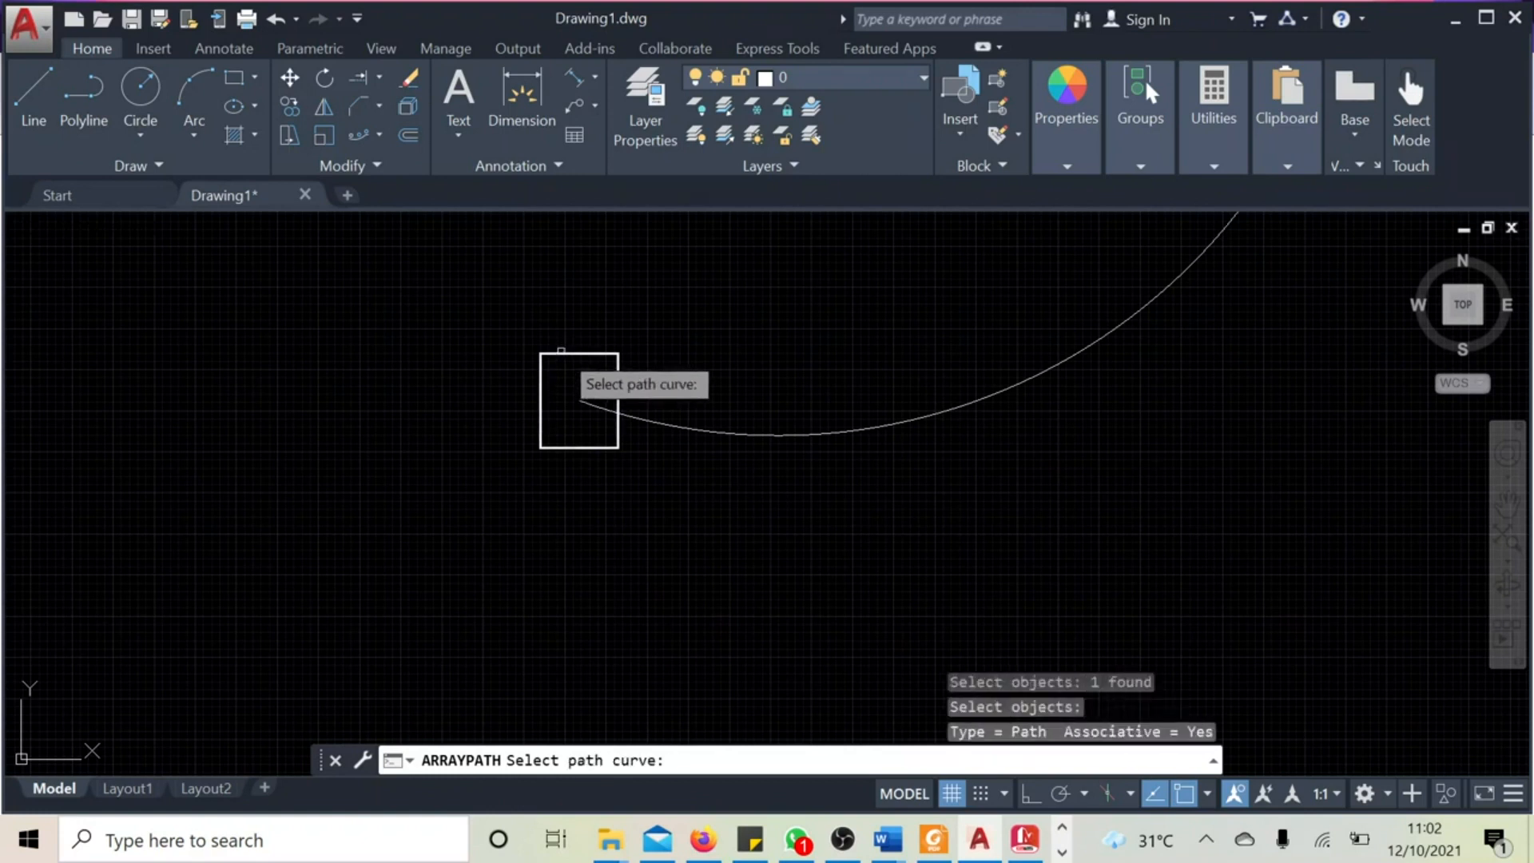
click(730, 435)
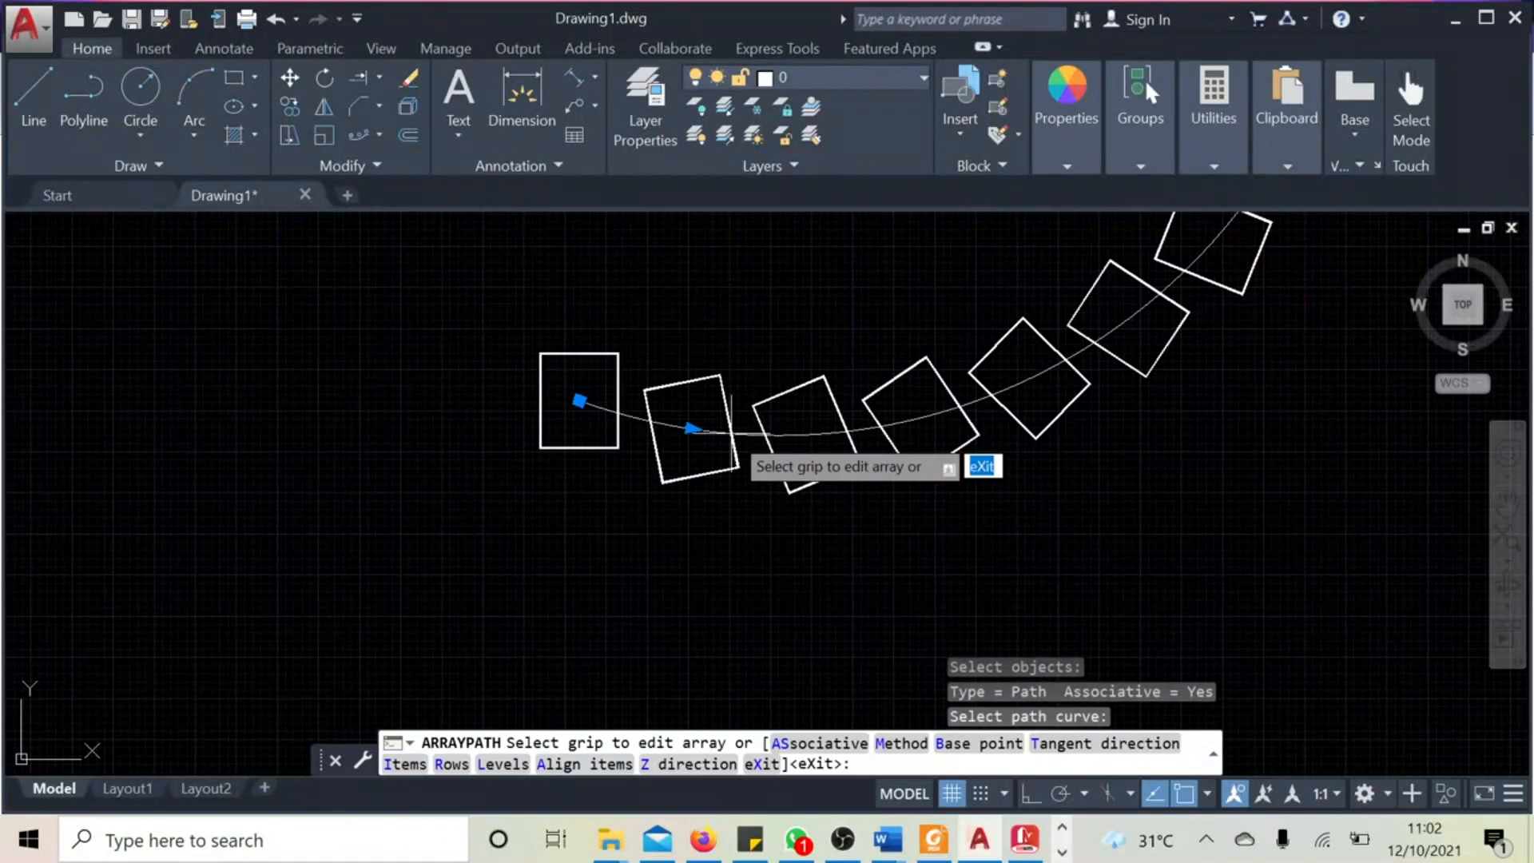
scroll(1130, 506, down, 4)
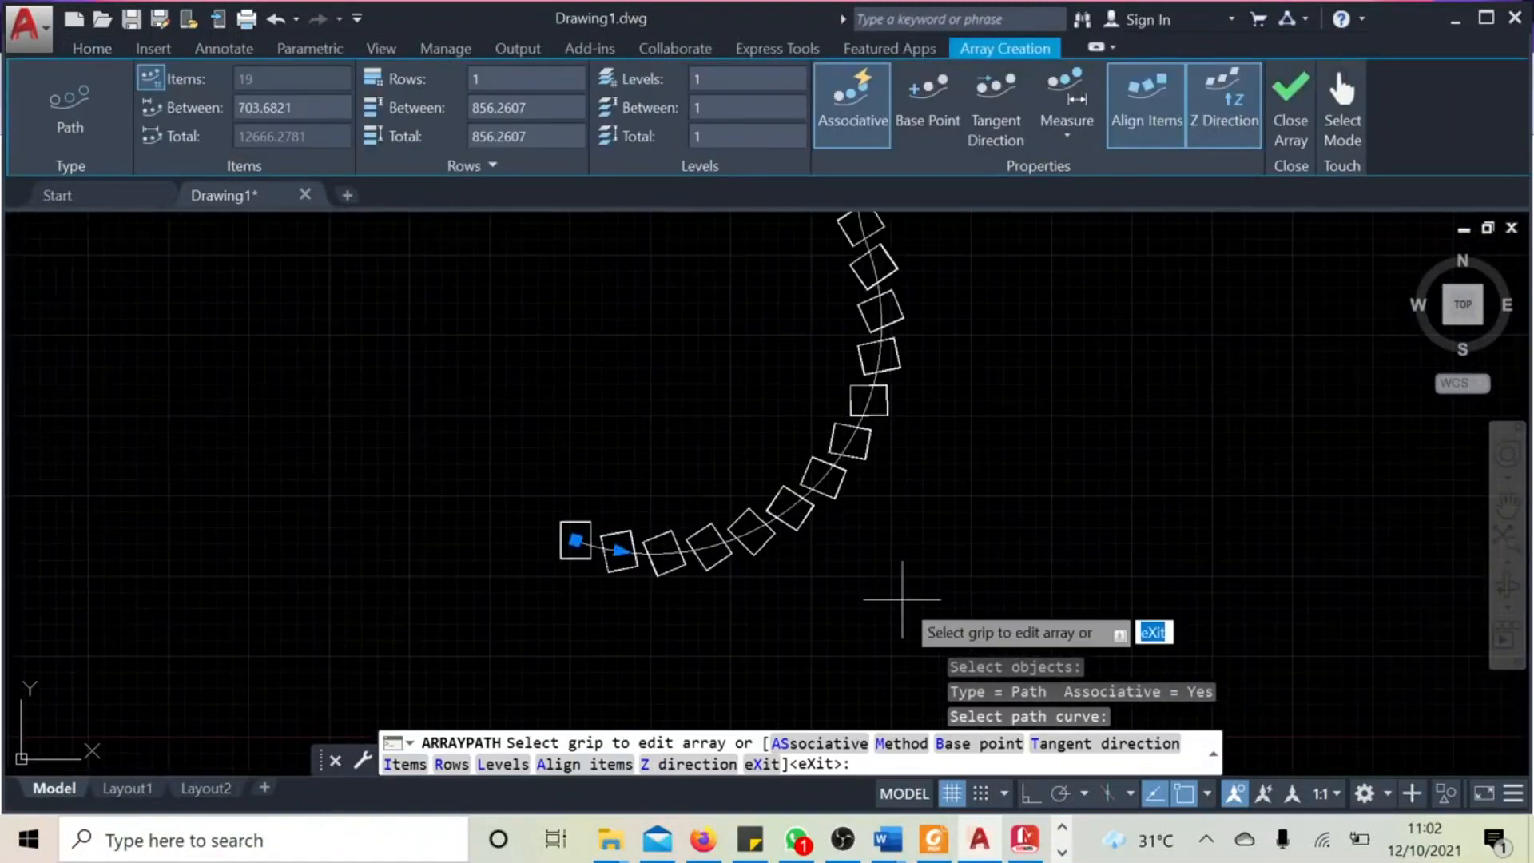
scroll(902, 598, down, 2)
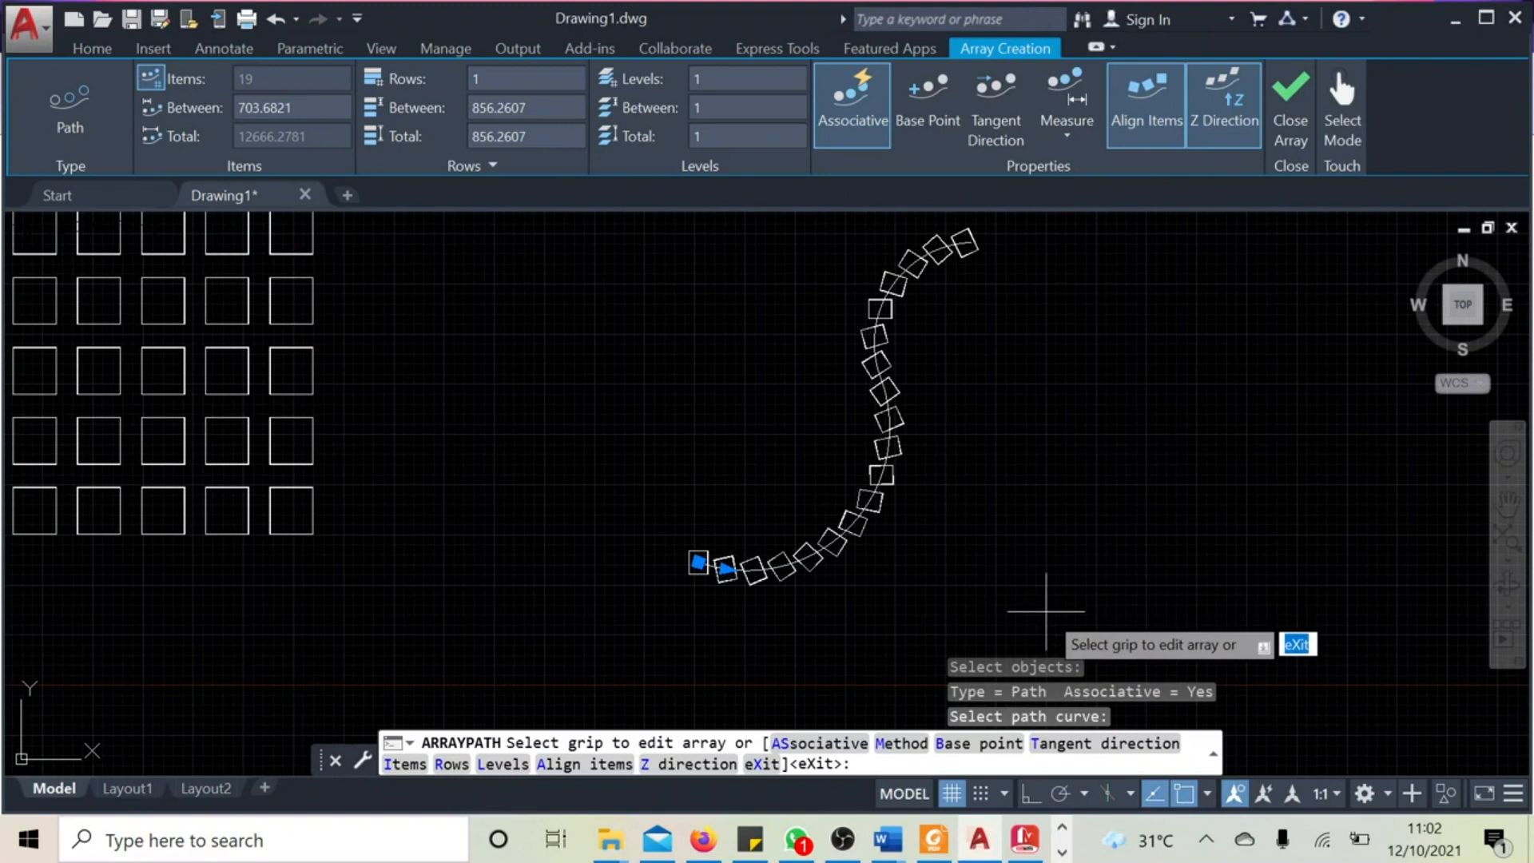
key(Return)
Step: Delete the S-shaped polyline, leaving only the arrayed rectangles
scroll(1000, 584, up, 2)
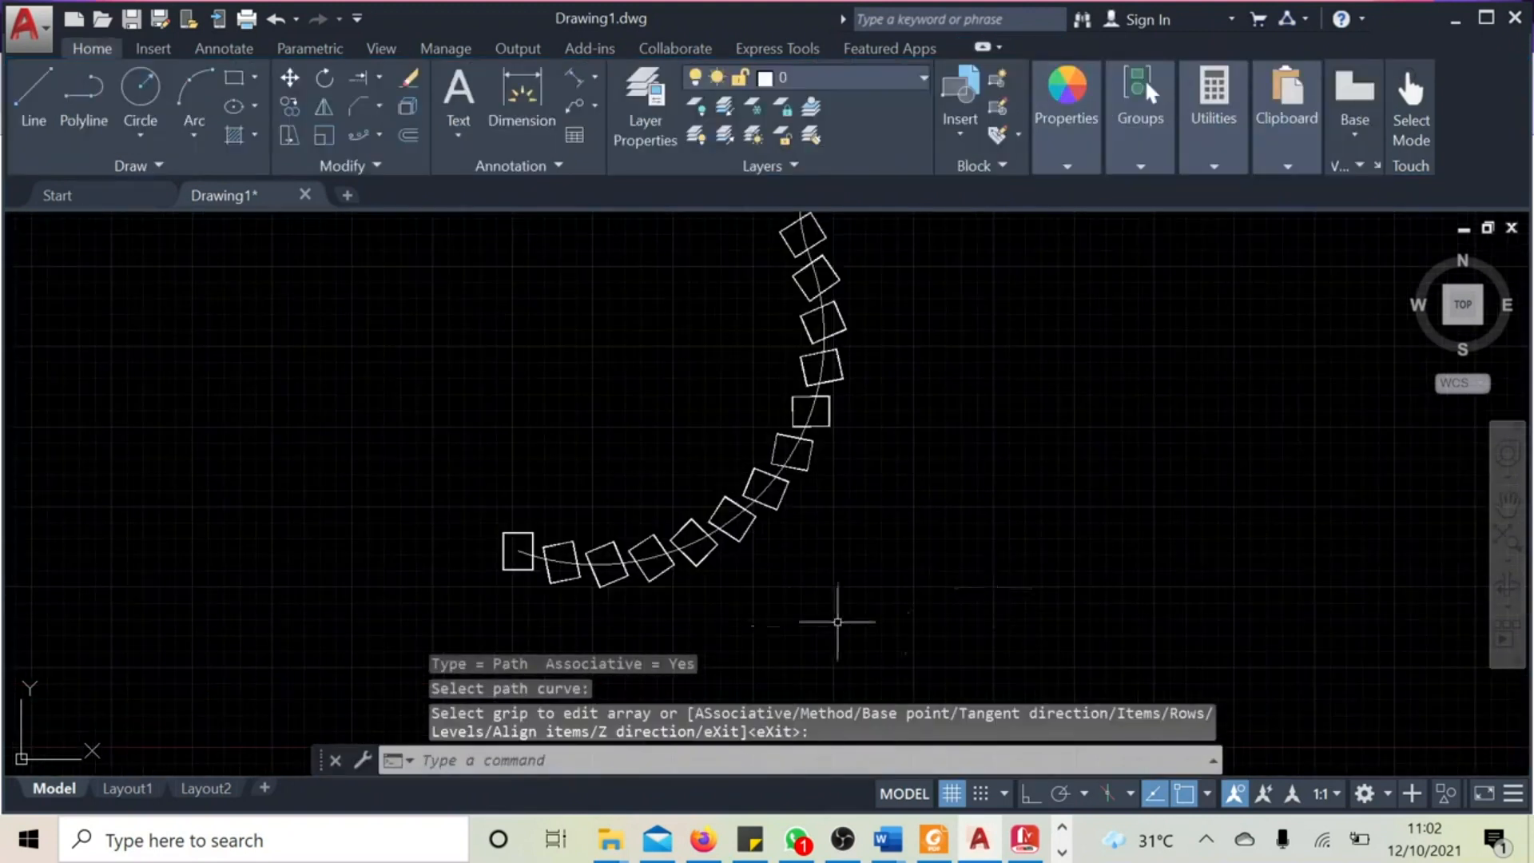
scroll(597, 616, up, 2)
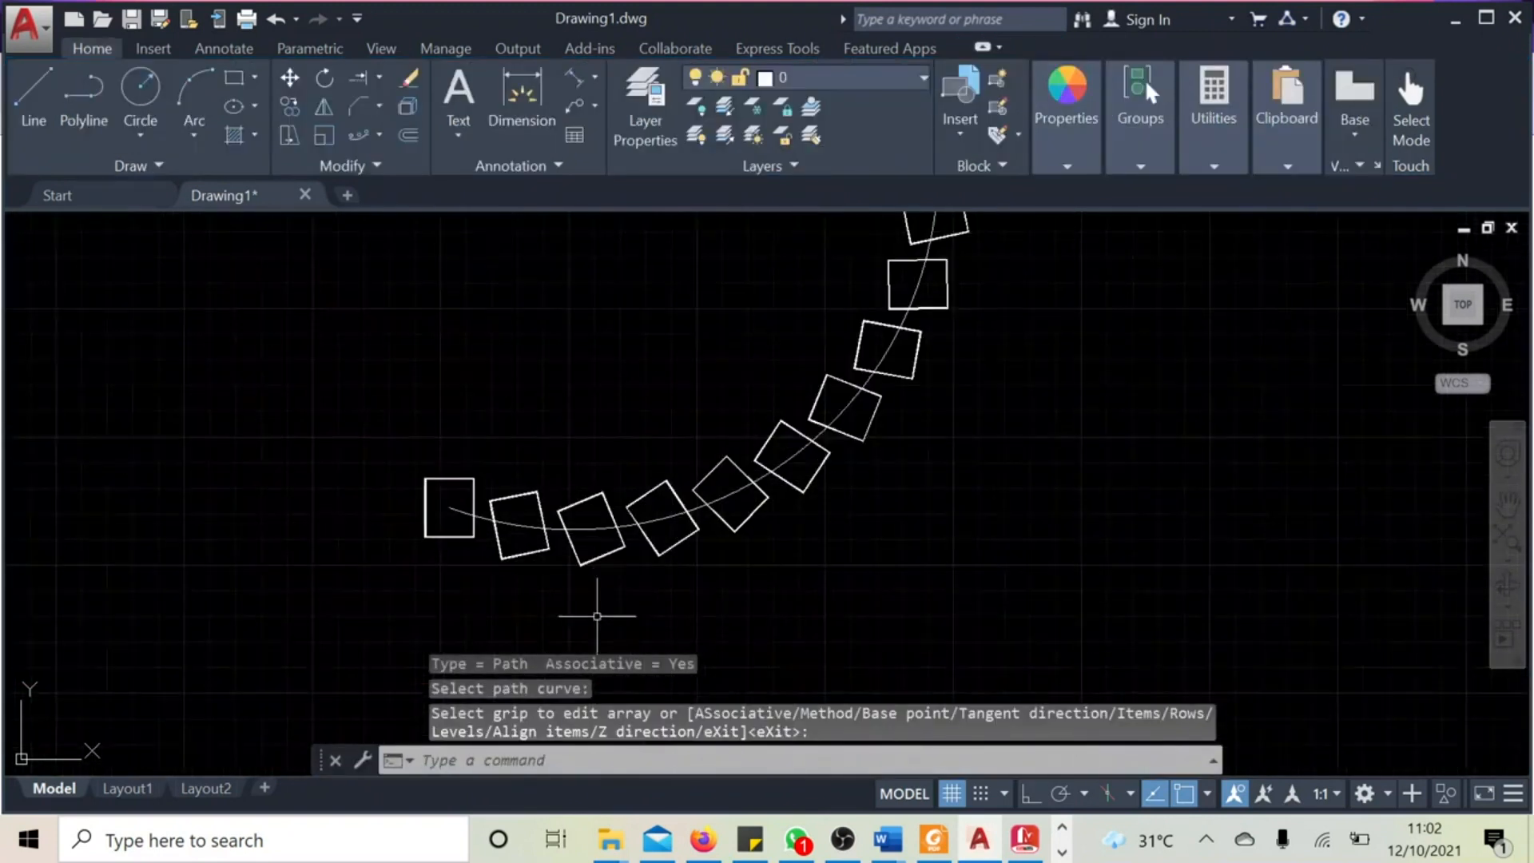
key(Return)
click(461, 511)
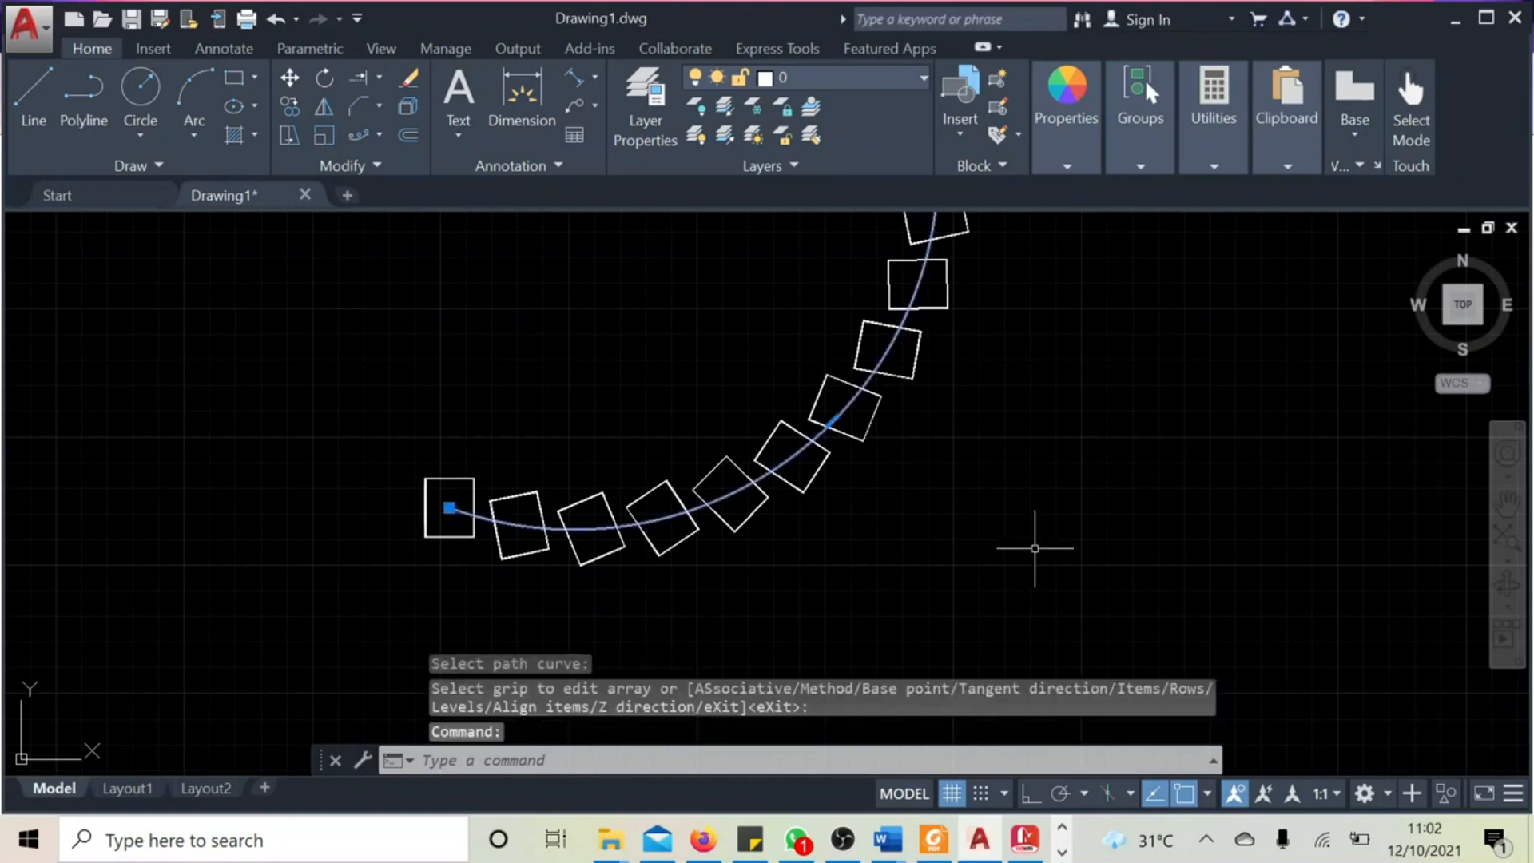
key(Delete)
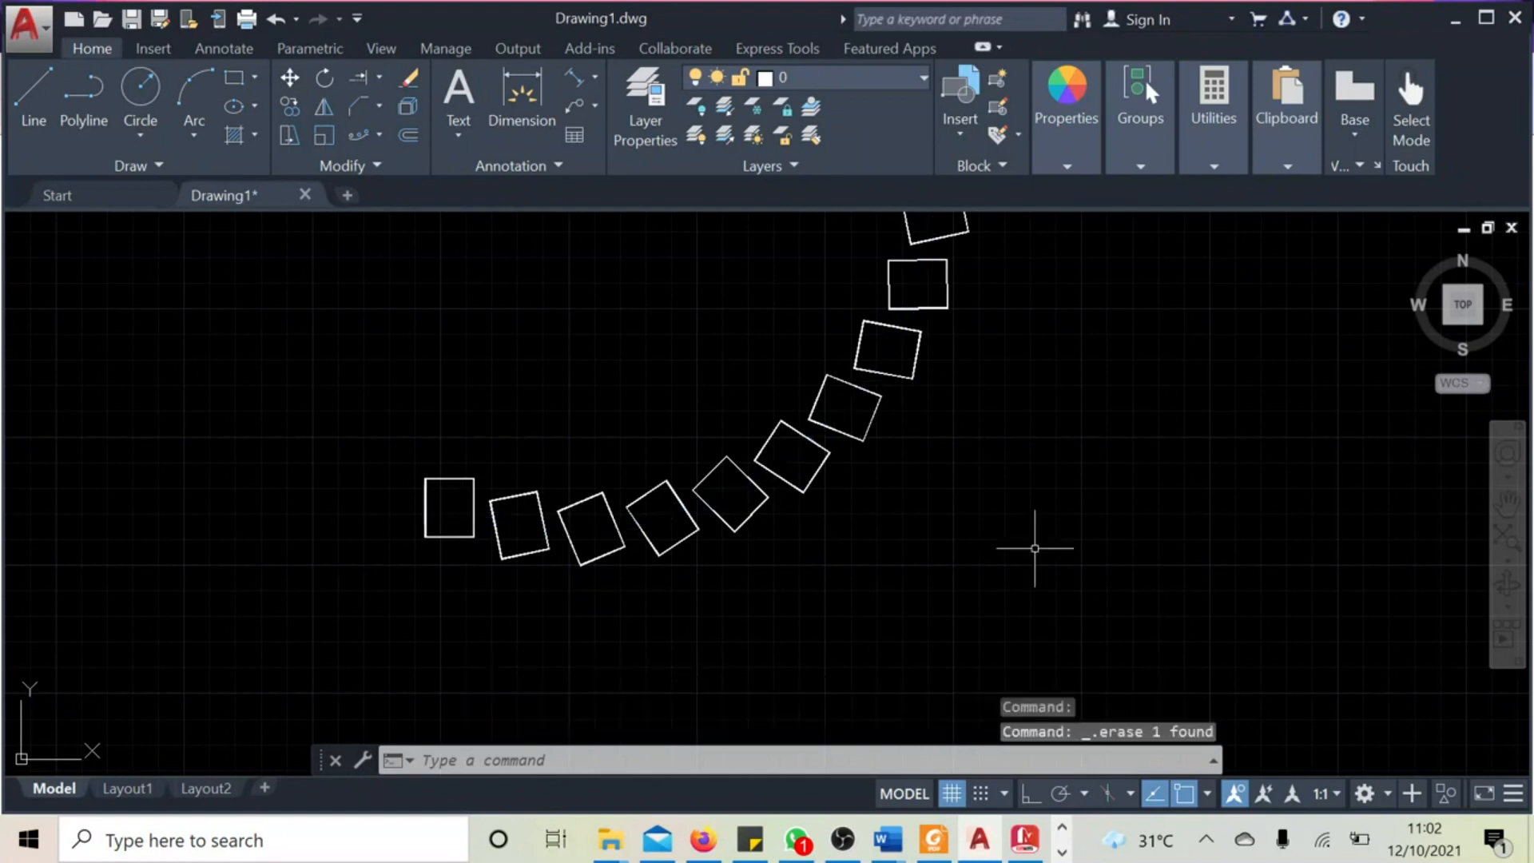
Step: Draw a large circle in the empty space to the right of the path array
scroll(1035, 548, down, 5)
middle_drag(1068, 589, 1074, 487)
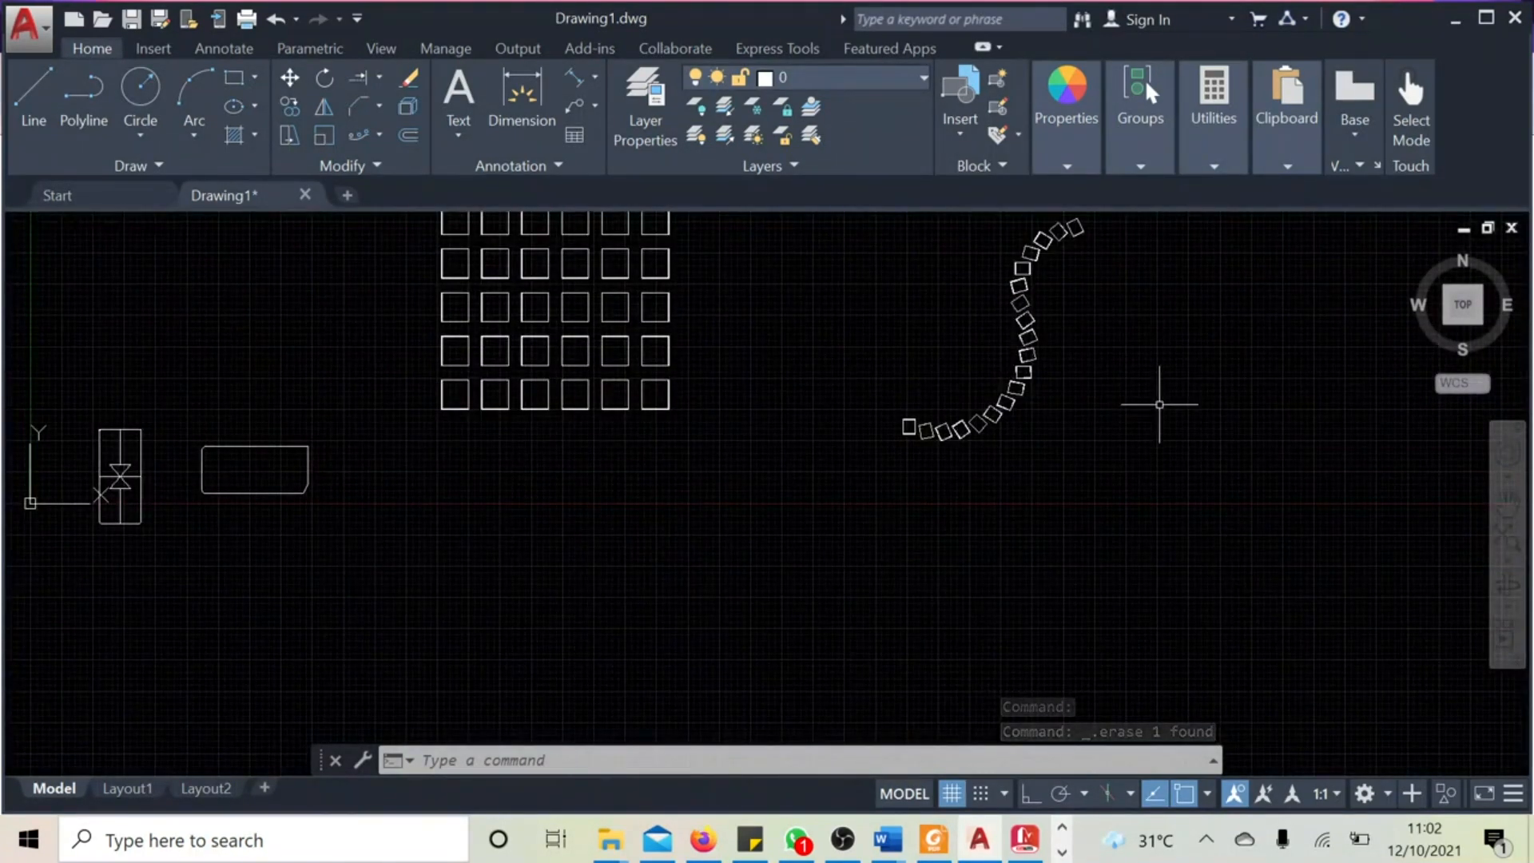
middle_drag(1160, 405, 866, 528)
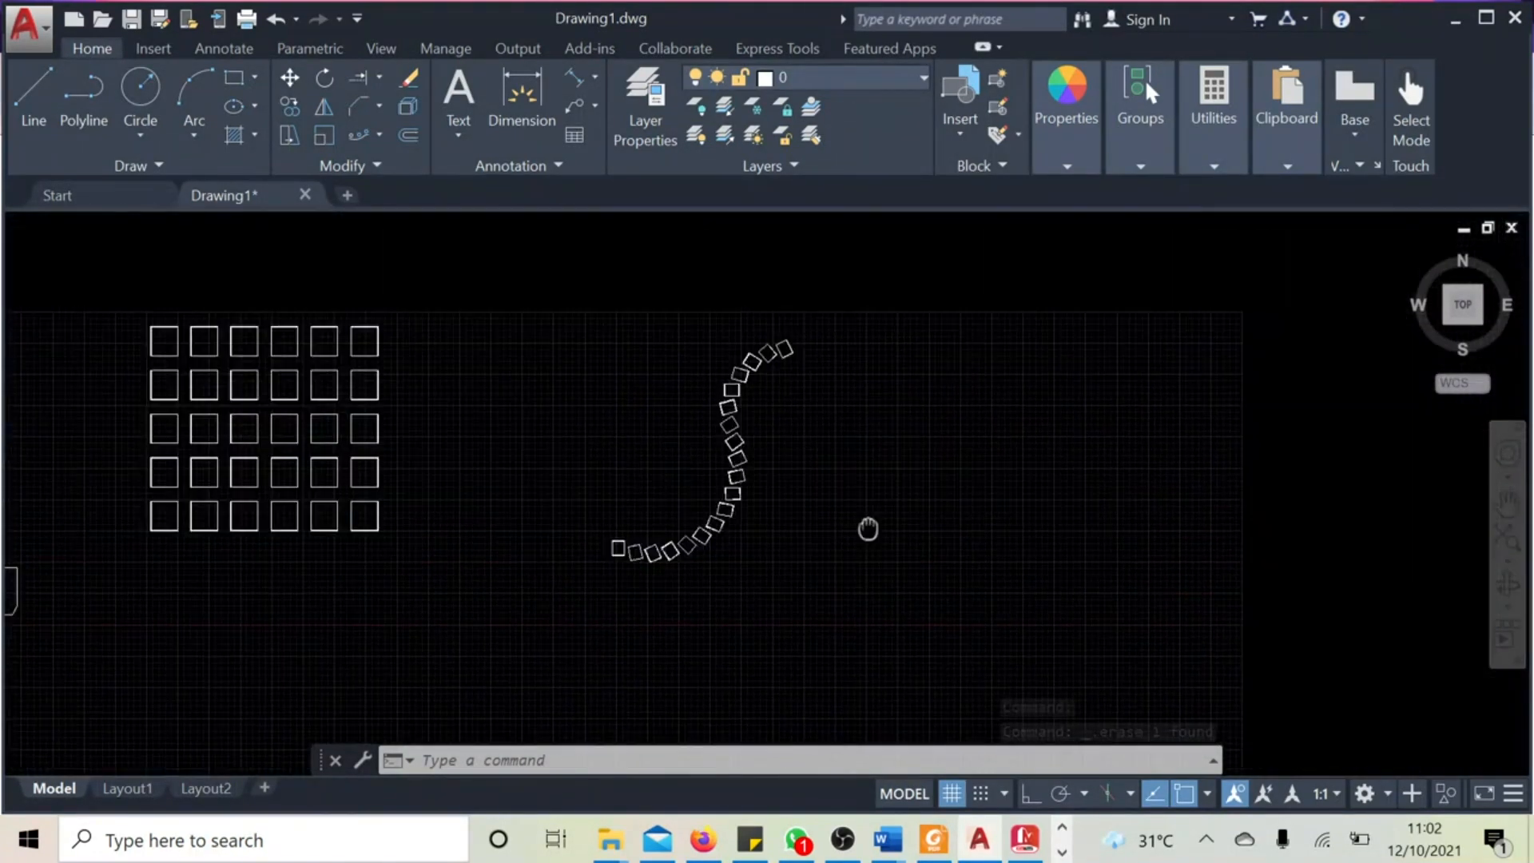
click(379, 134)
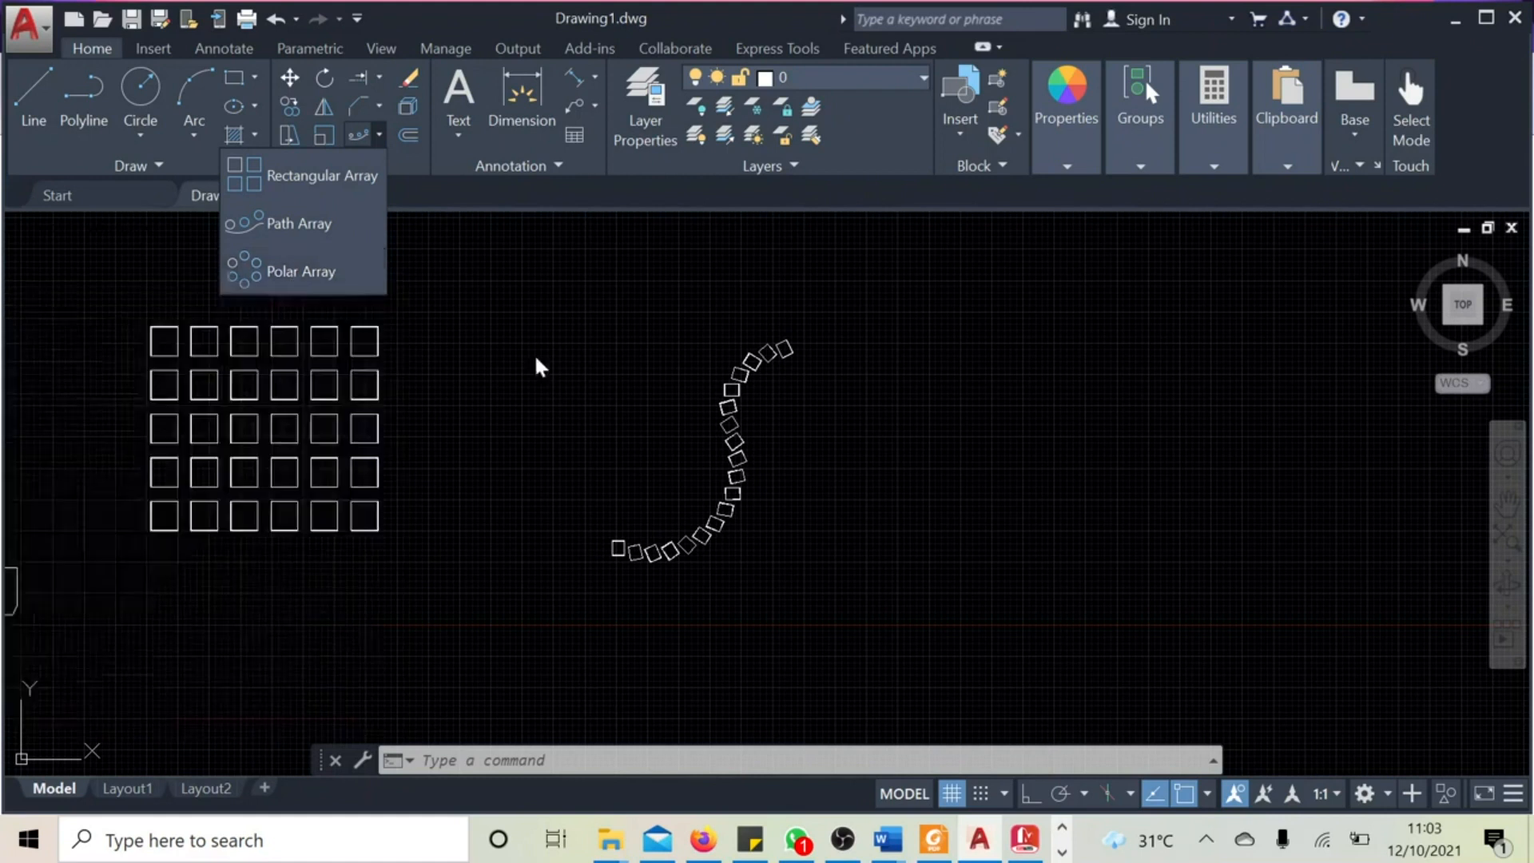
click(786, 767)
middle_drag(1032, 565, 512, 560)
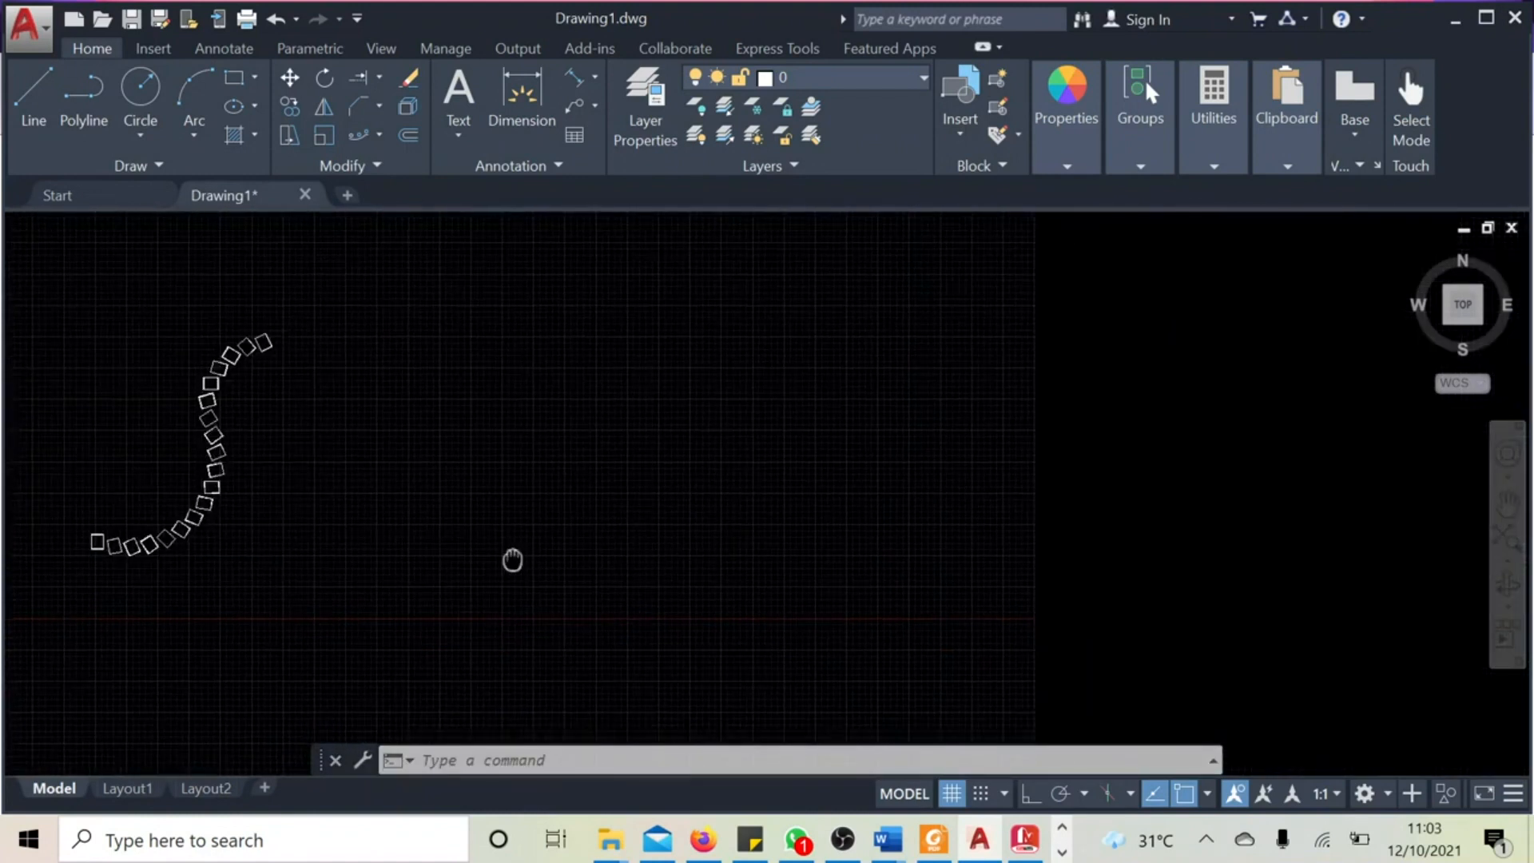
click(138, 83)
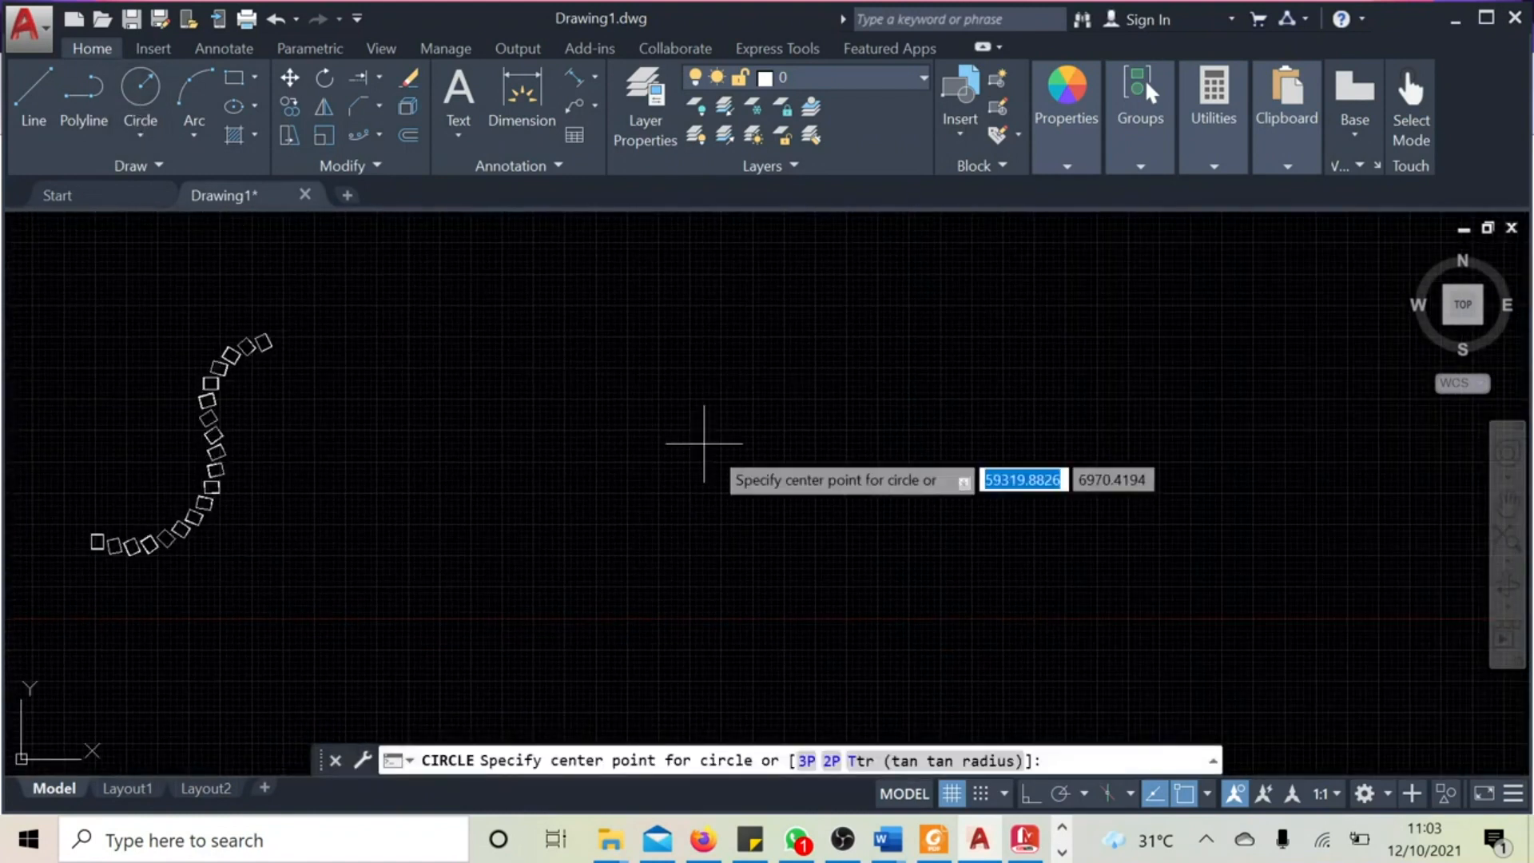
click(543, 363)
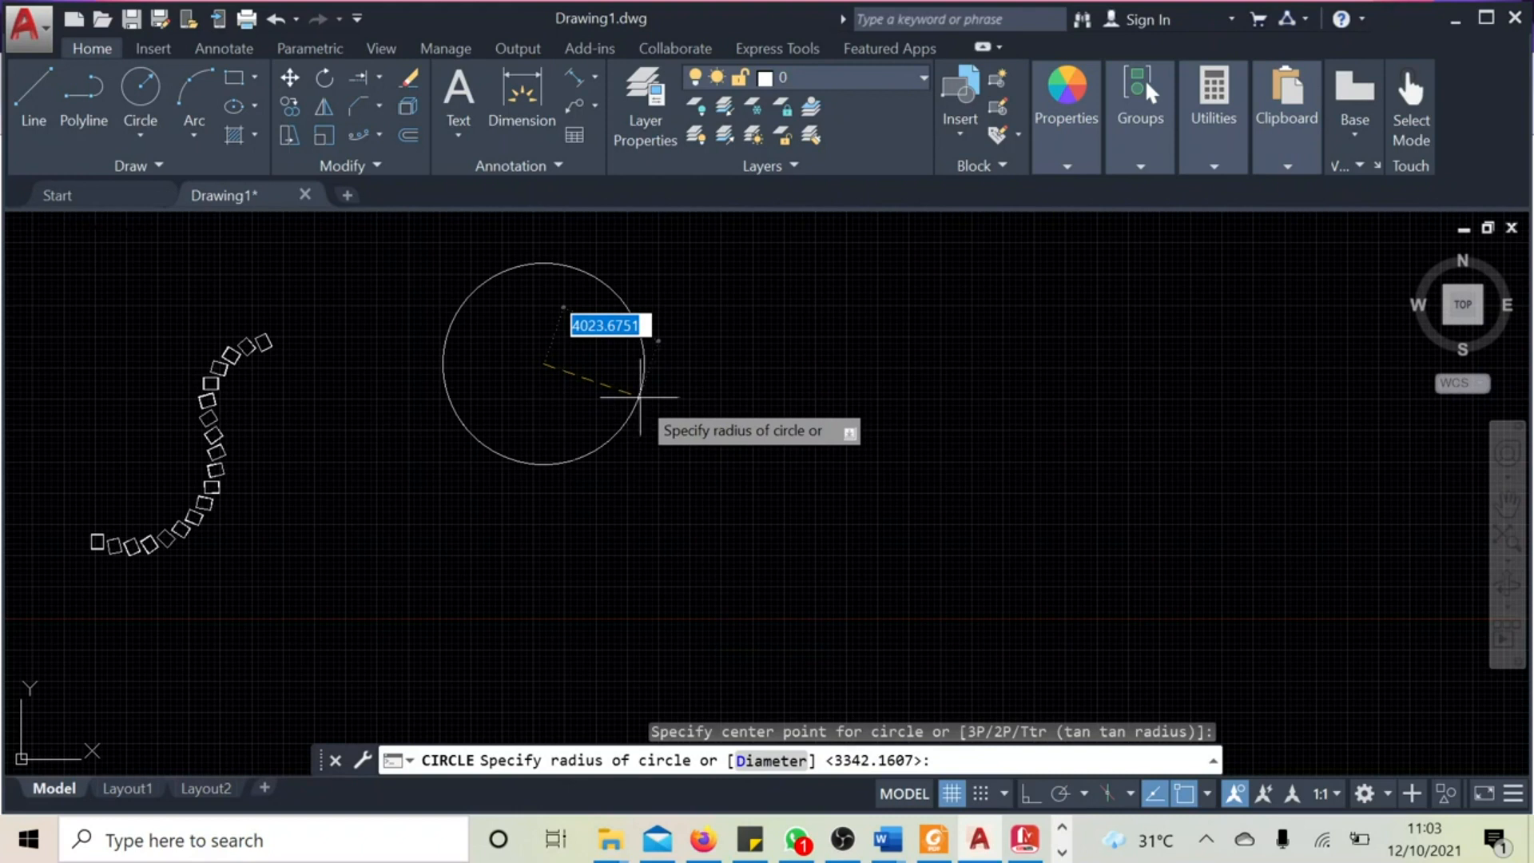
scroll(651, 400, up, 2)
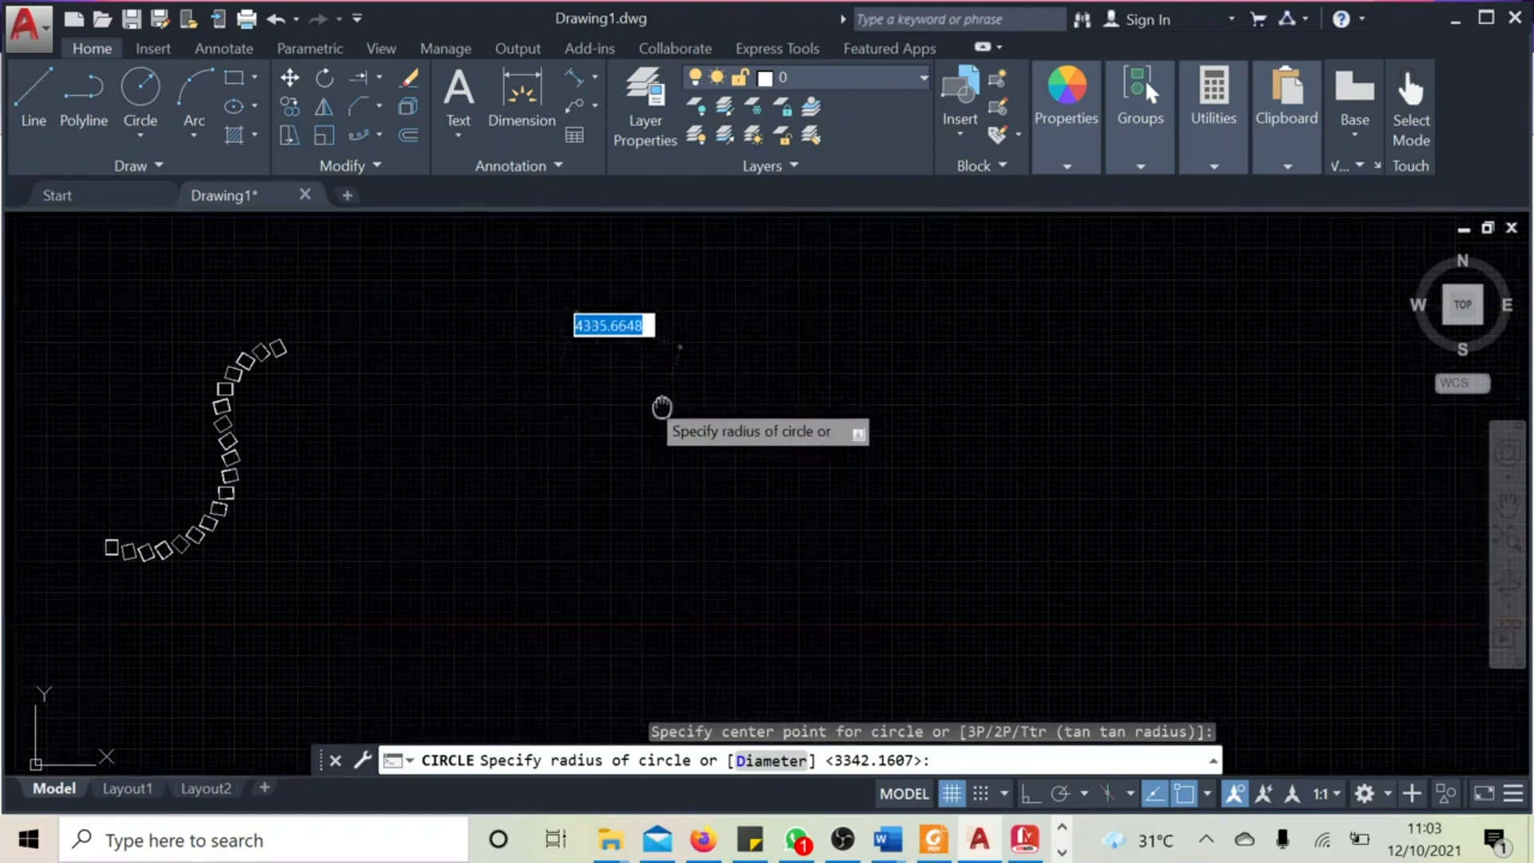
click(751, 550)
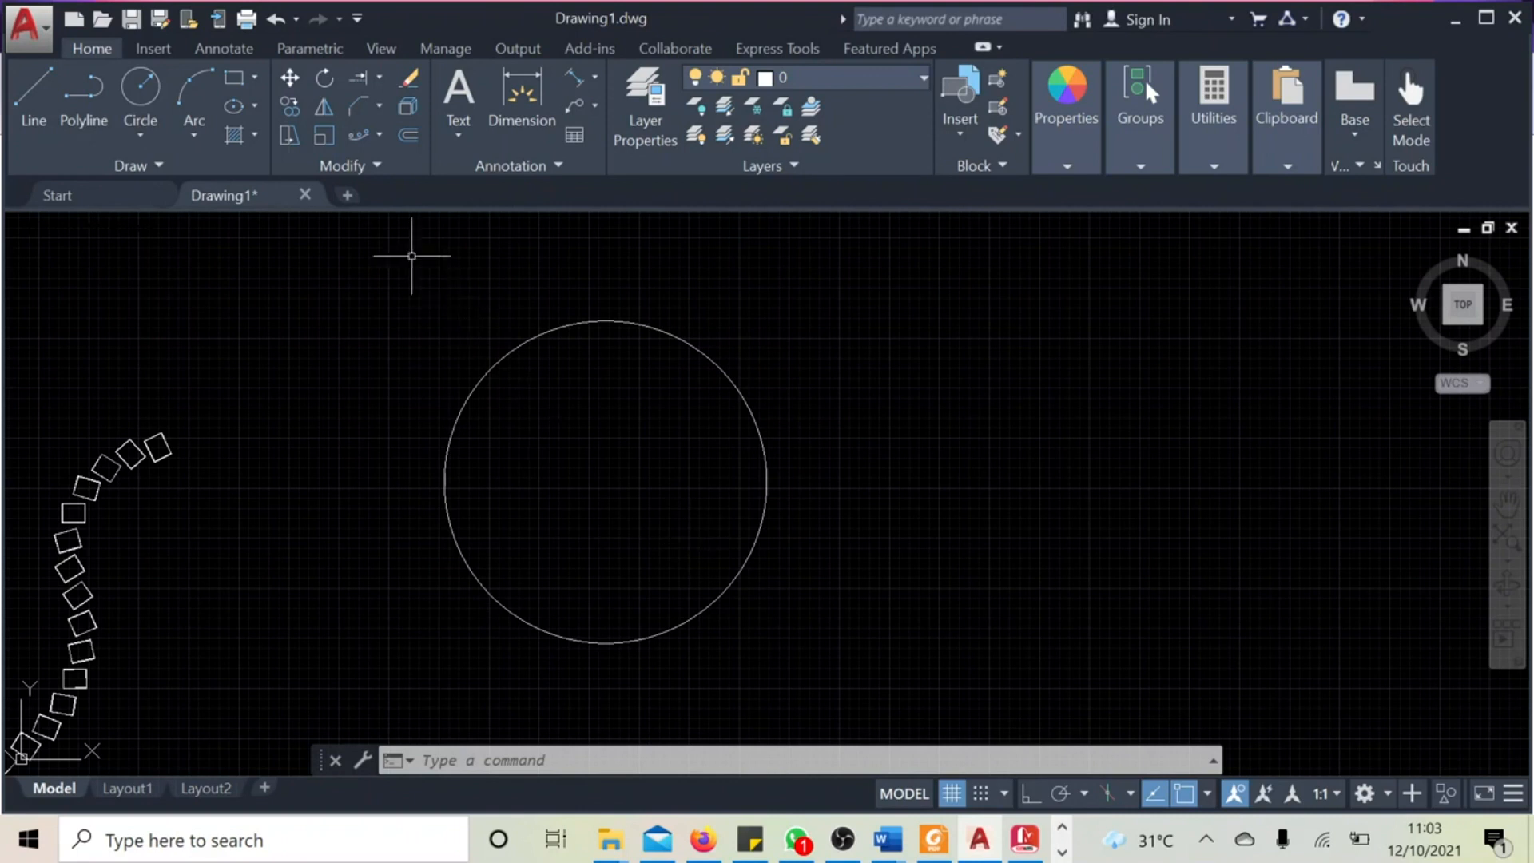
Step: Draw a small rectangle in the empty space between the path array and the large circle
middle_drag(559, 554, 799, 440)
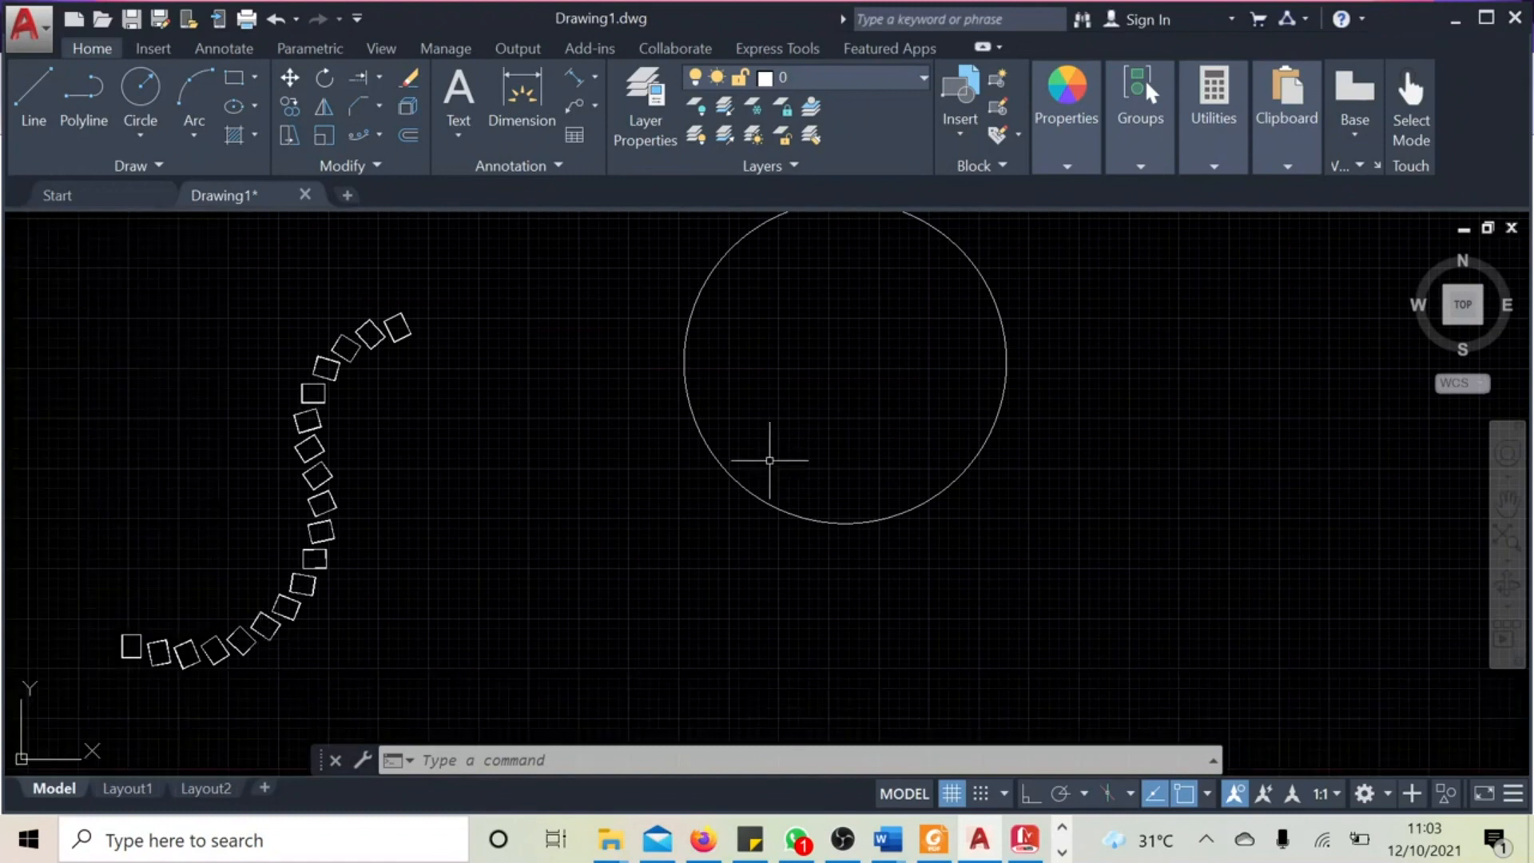
click(127, 656)
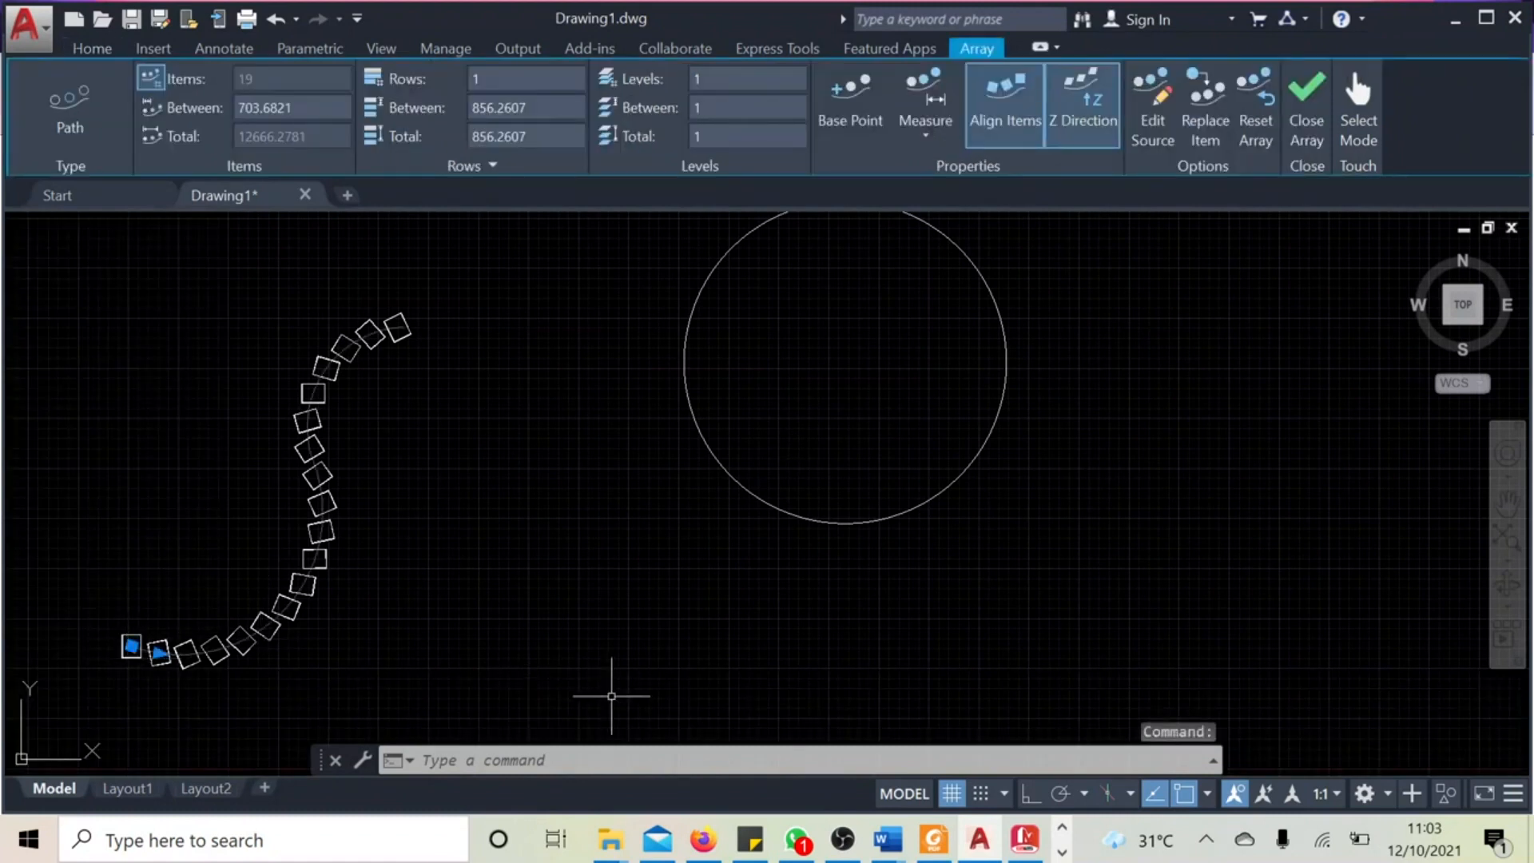
key(Escape)
middle_drag(610, 439, 502, 564)
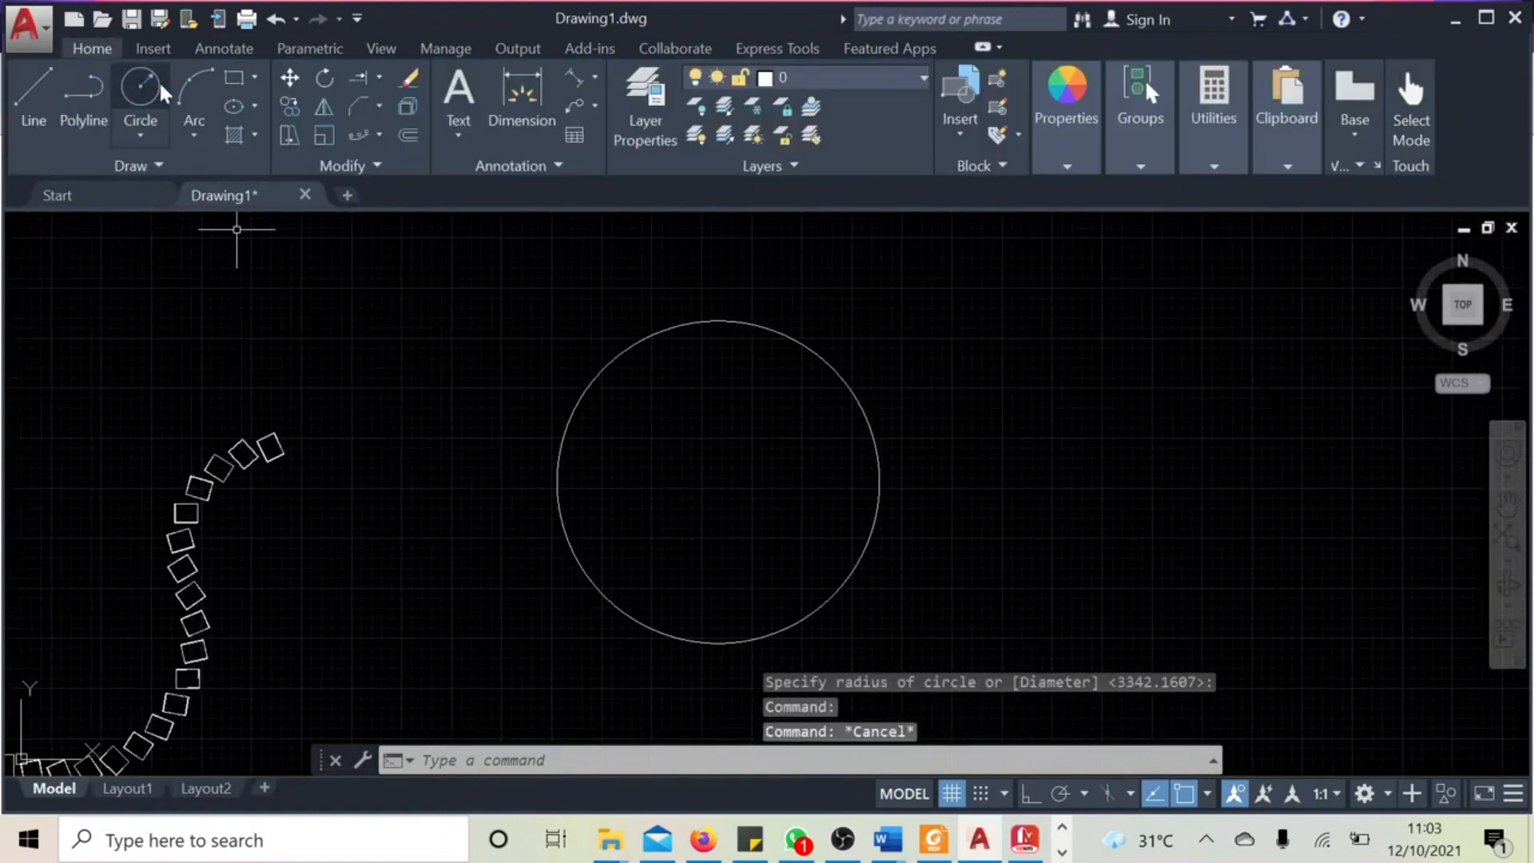
click(232, 86)
click(418, 453)
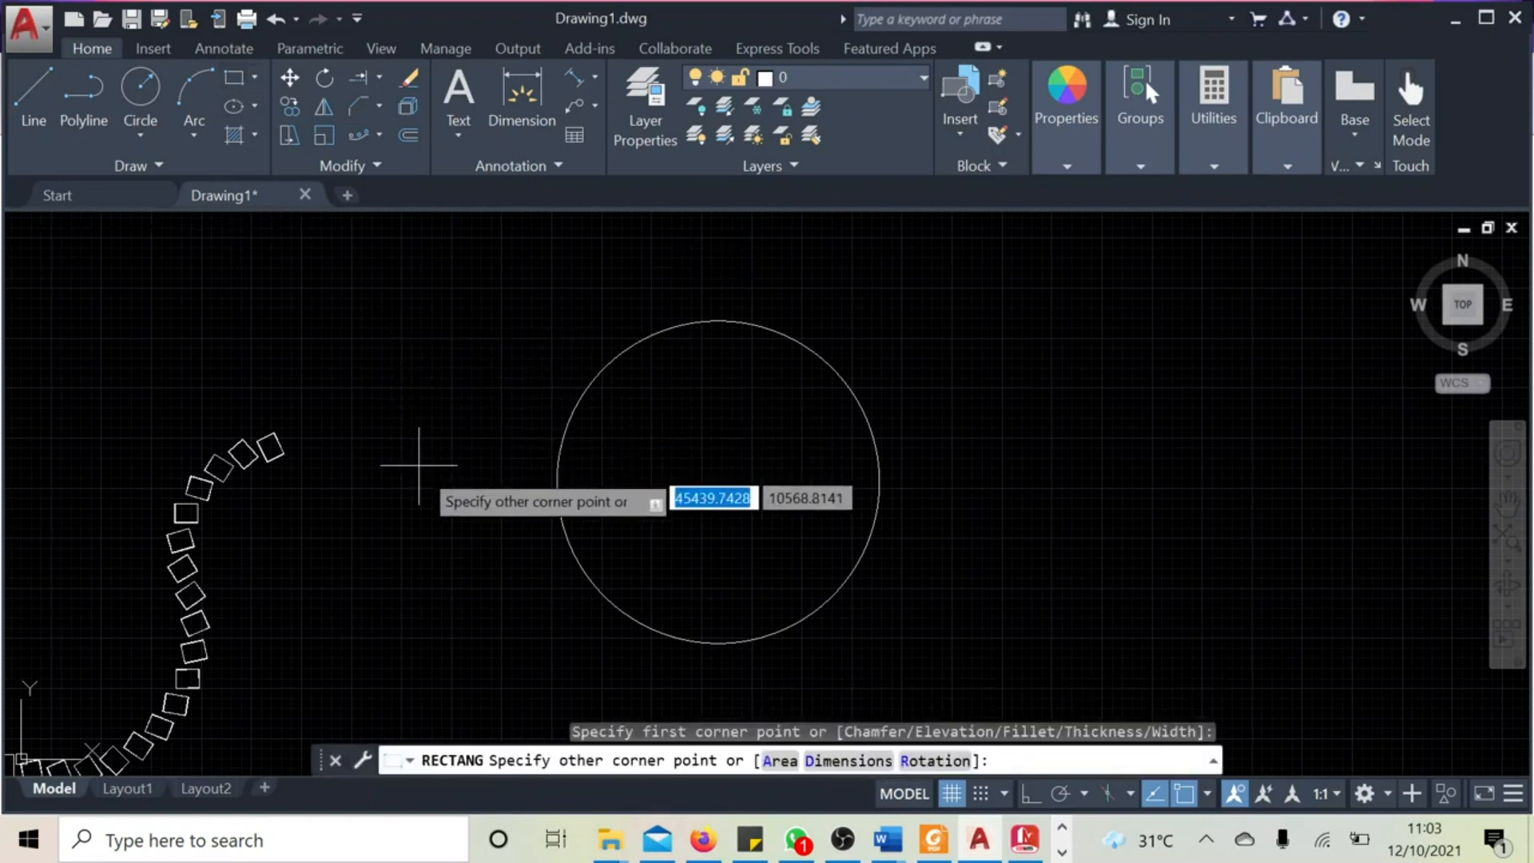
scroll(423, 503, up, 4)
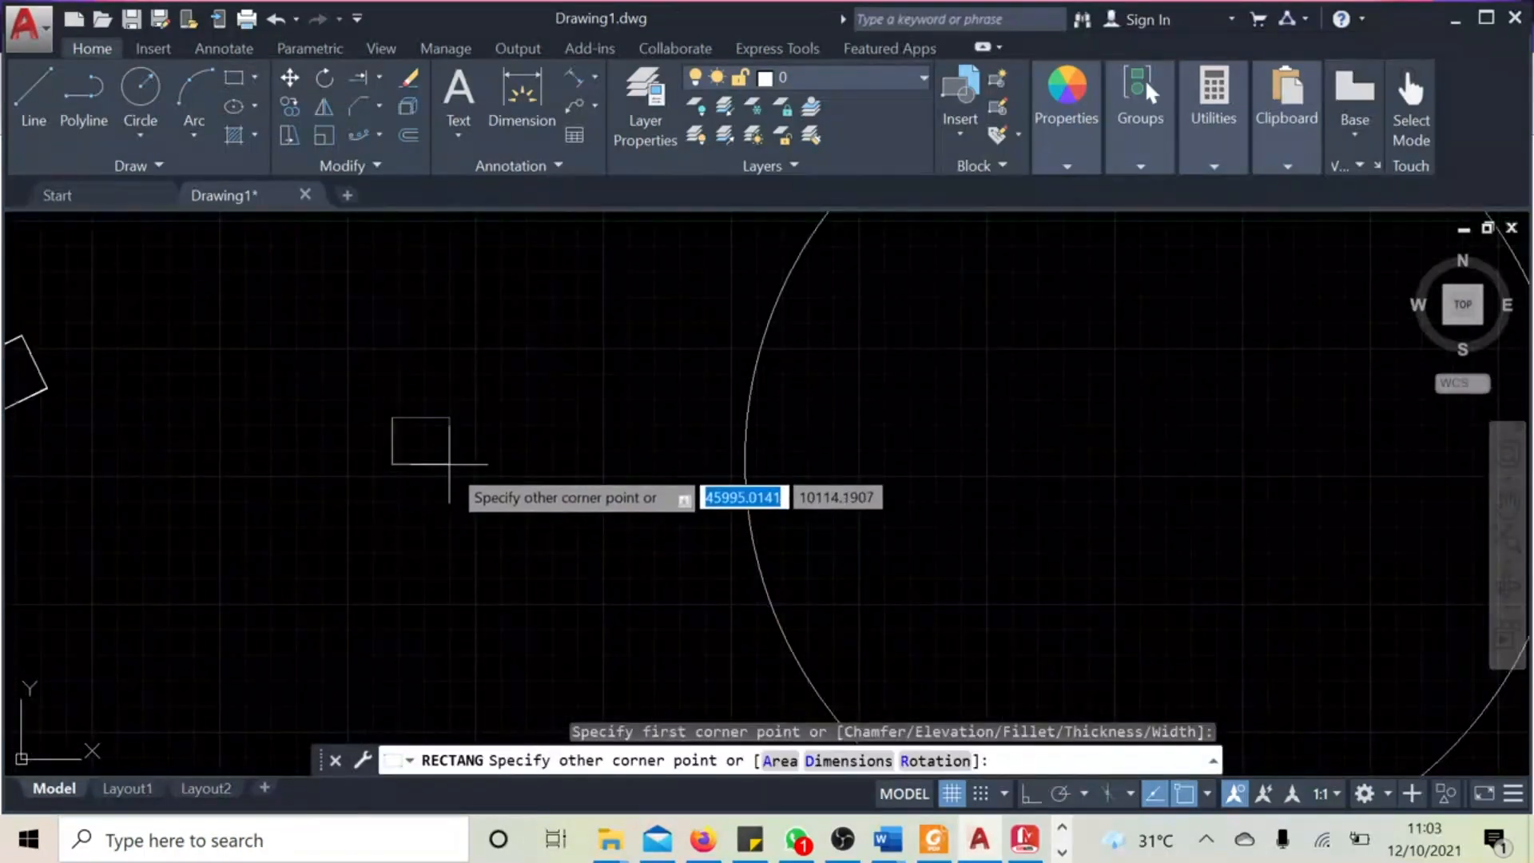
click(437, 466)
Step: Copy the small rectangle from its geometric center onto the large circle's left quadrant point
scroll(550, 519, down, 2)
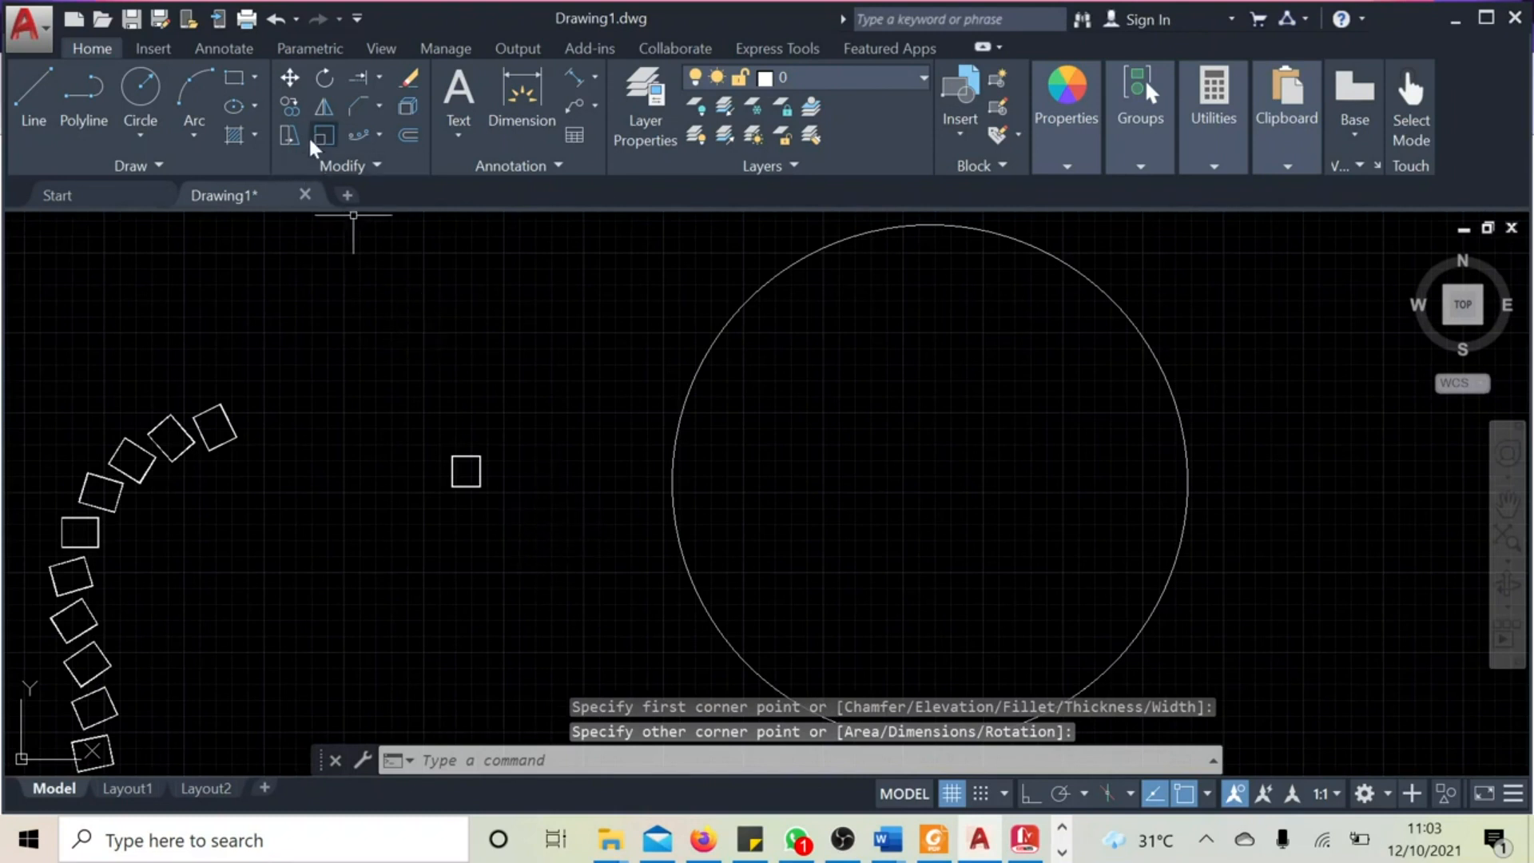
click(291, 107)
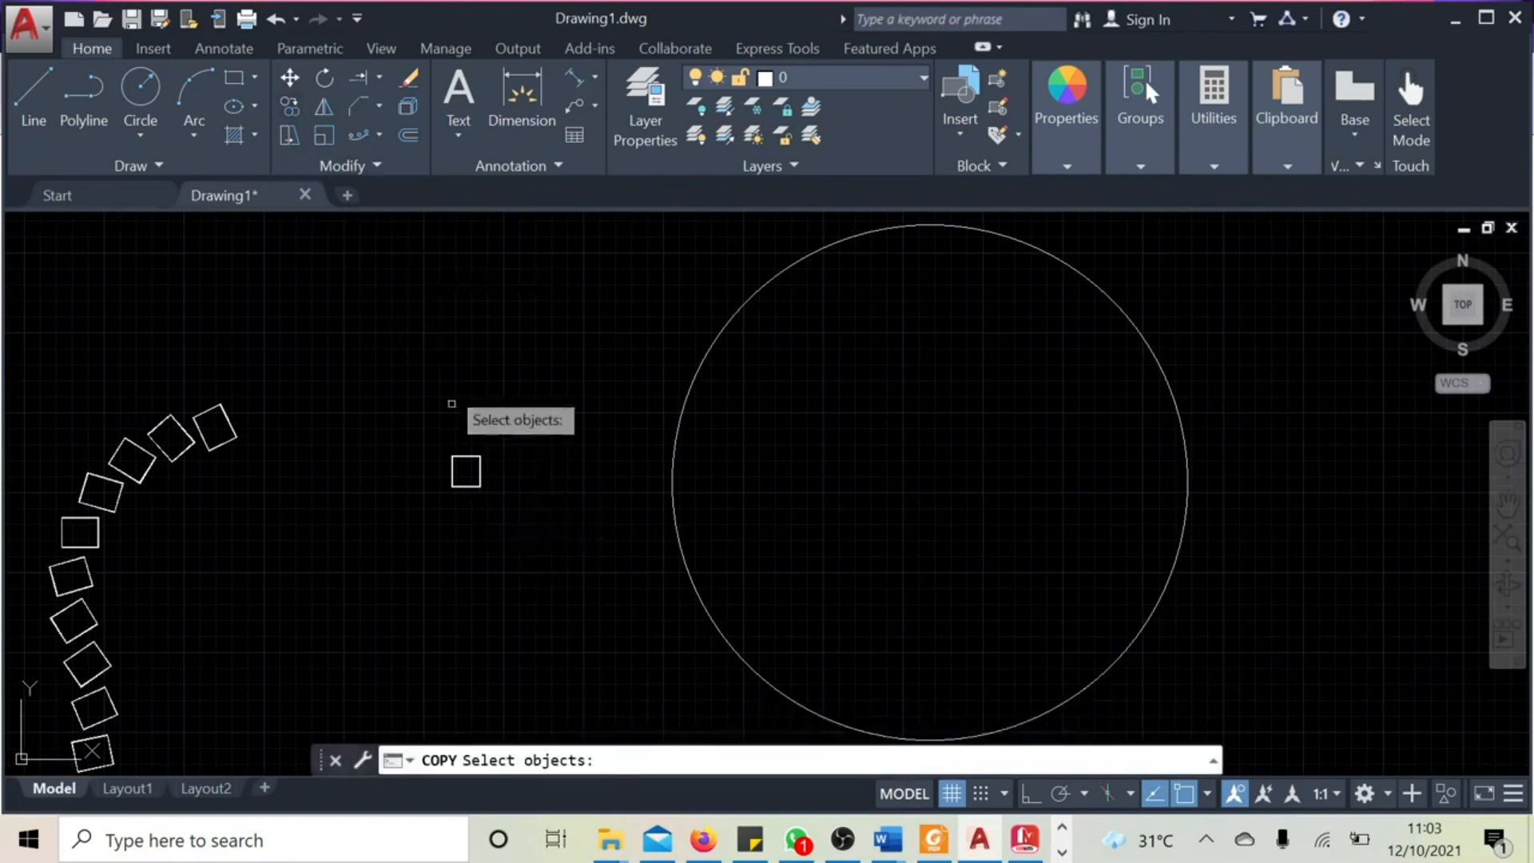
click(481, 474)
key(Return)
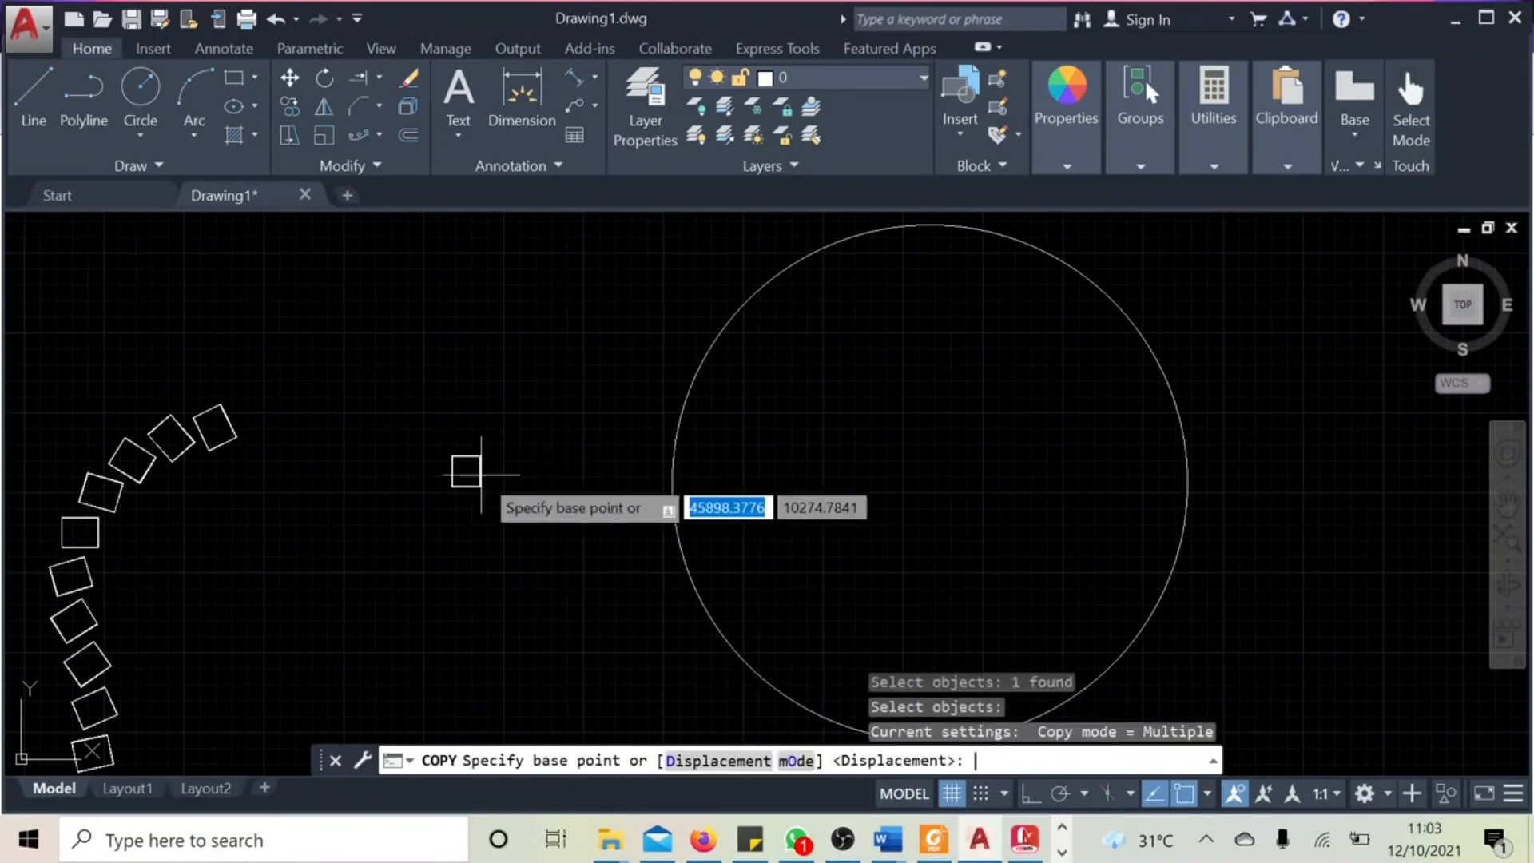
shift+right_click(585, 619)
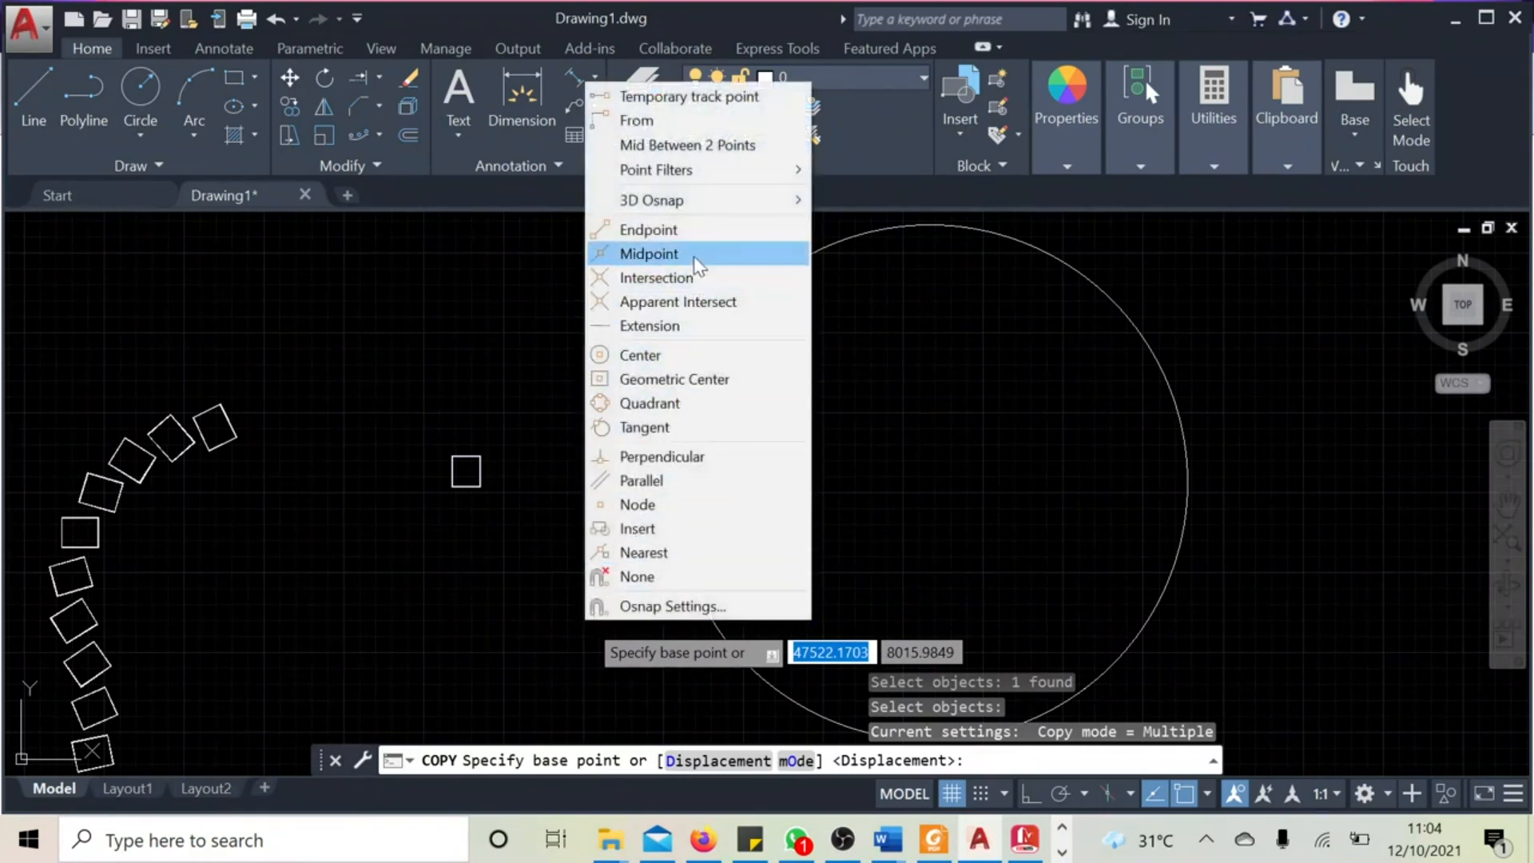
click(707, 380)
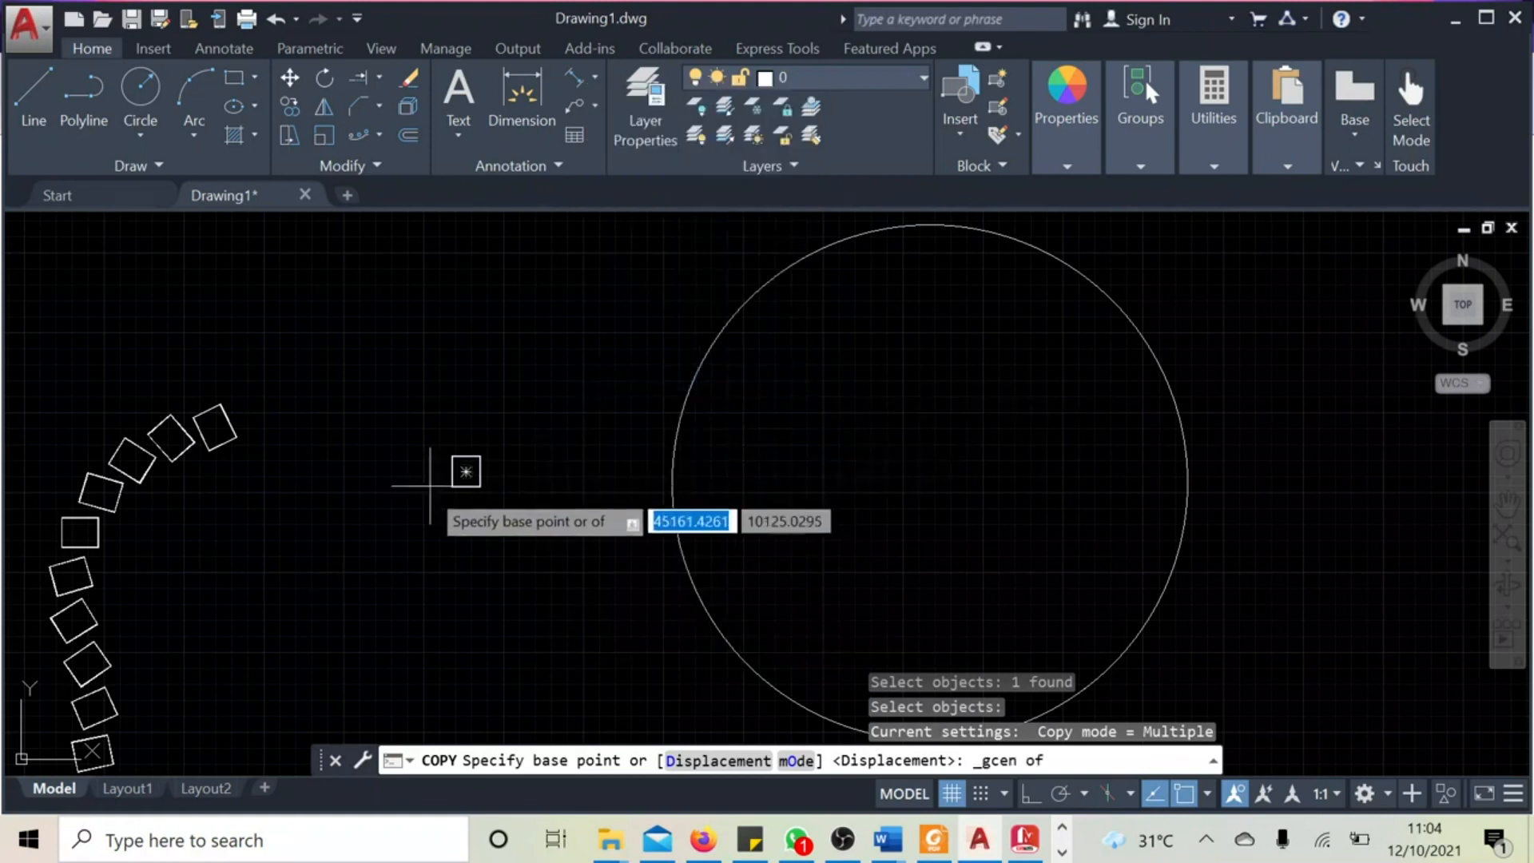
click(466, 472)
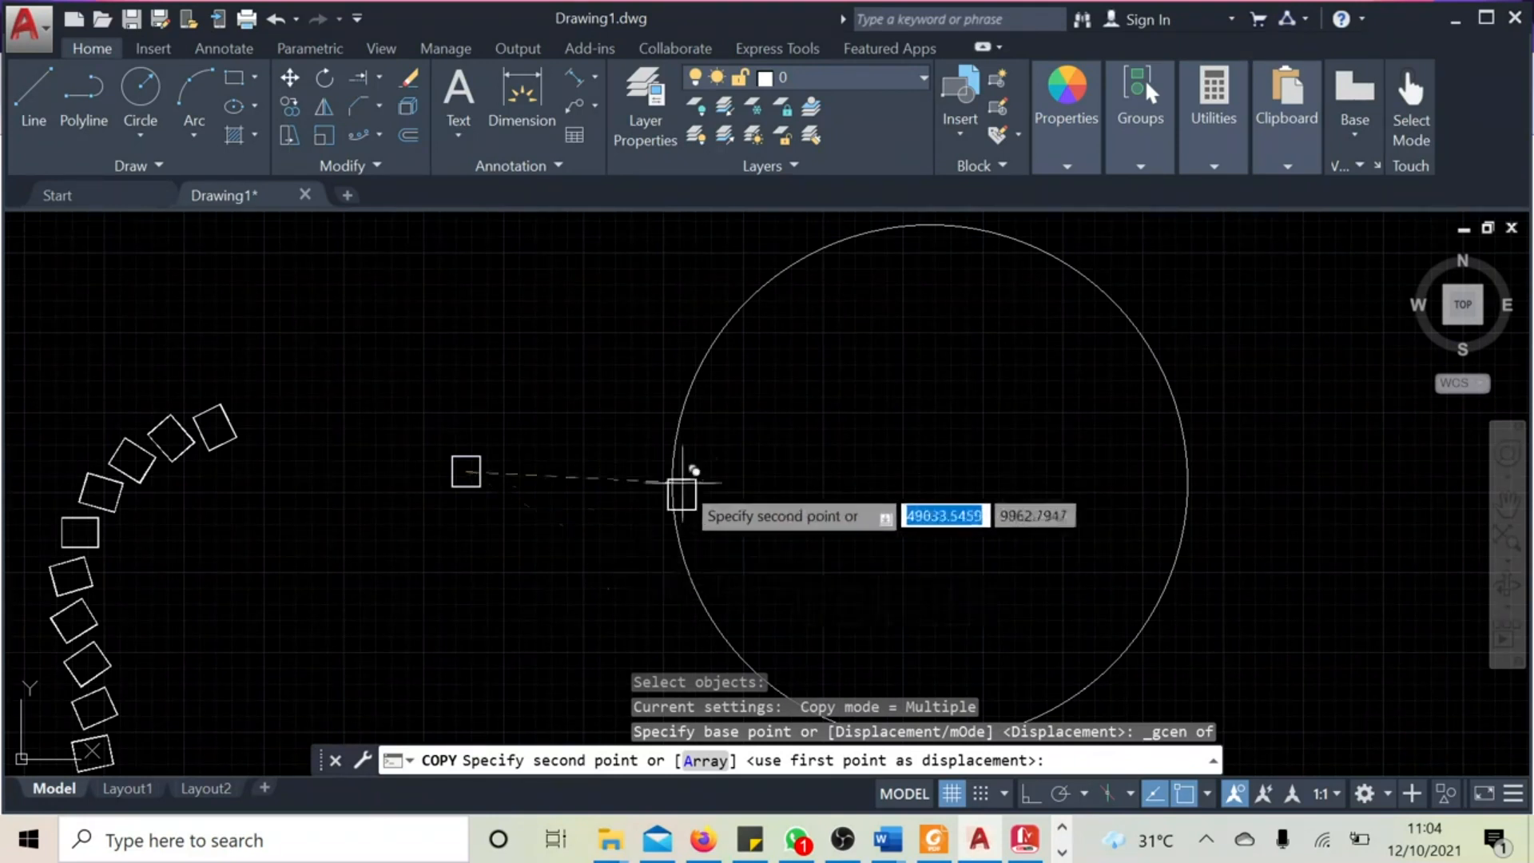
shift+right_click(625, 501)
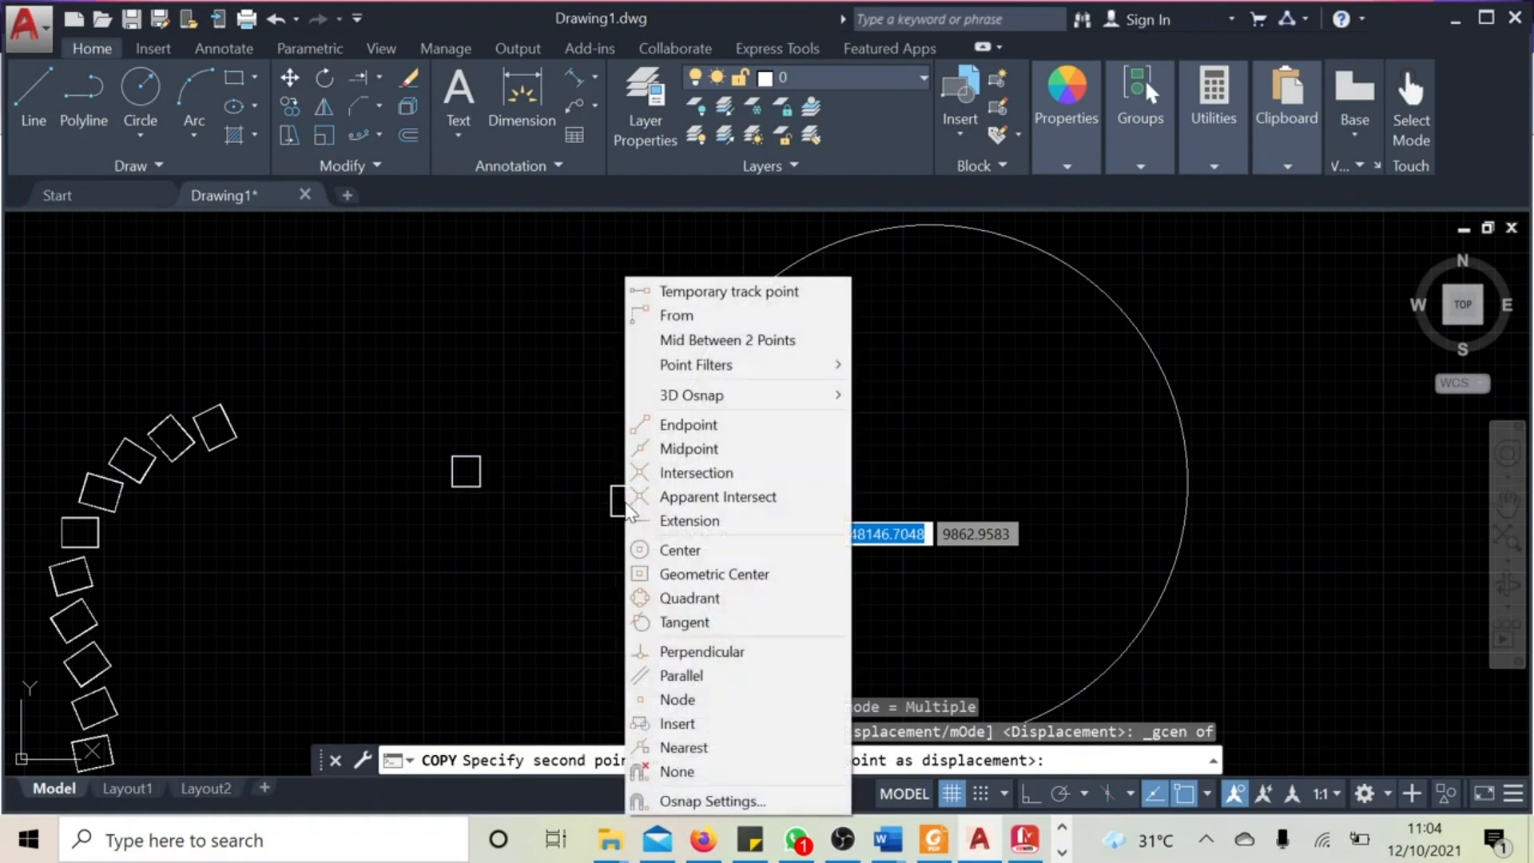
click(717, 601)
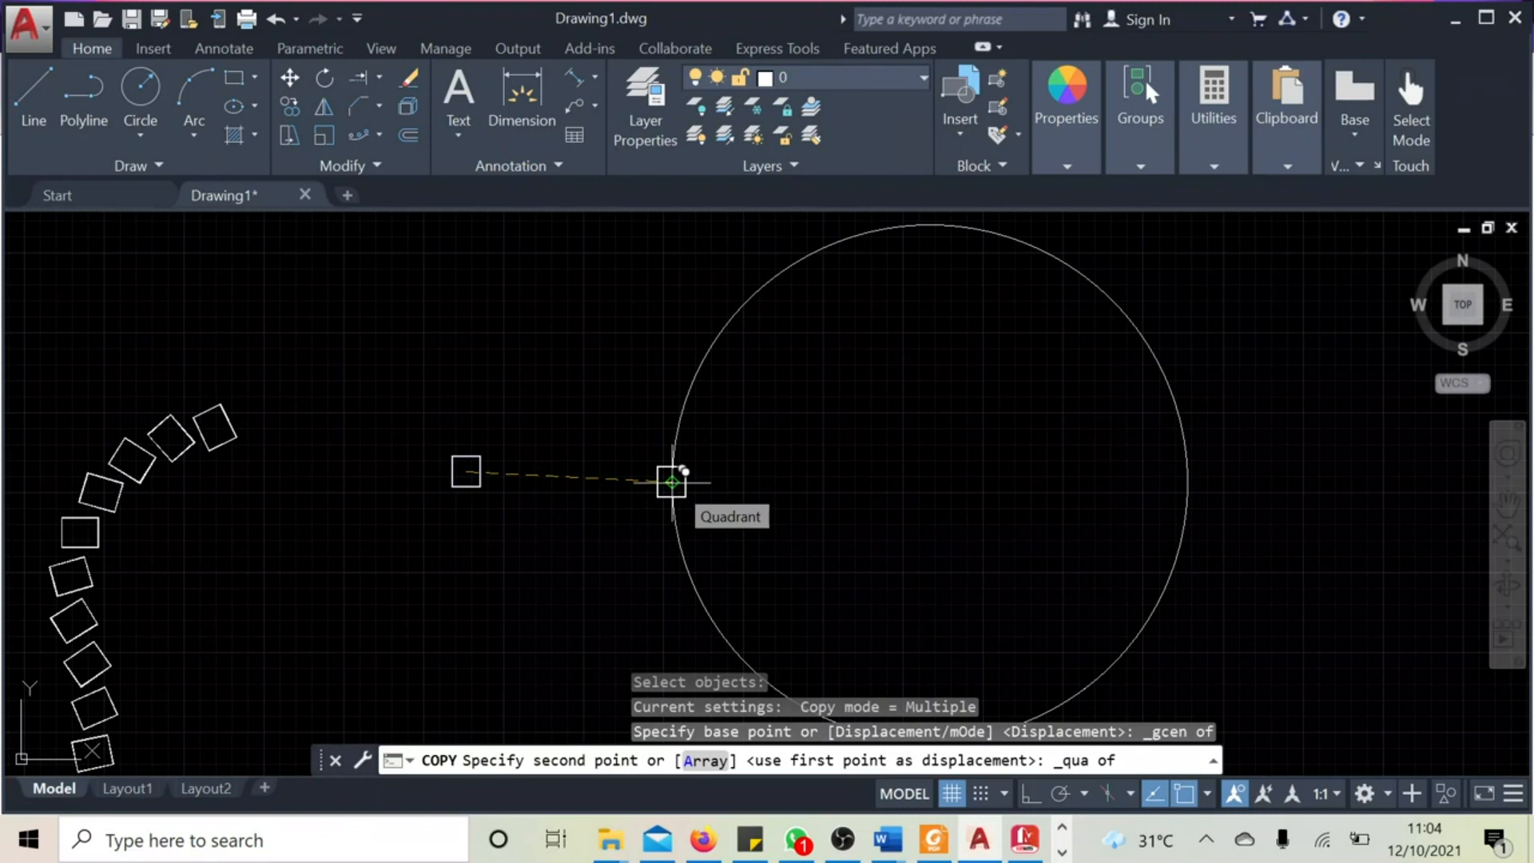
scroll(673, 482, up, 5)
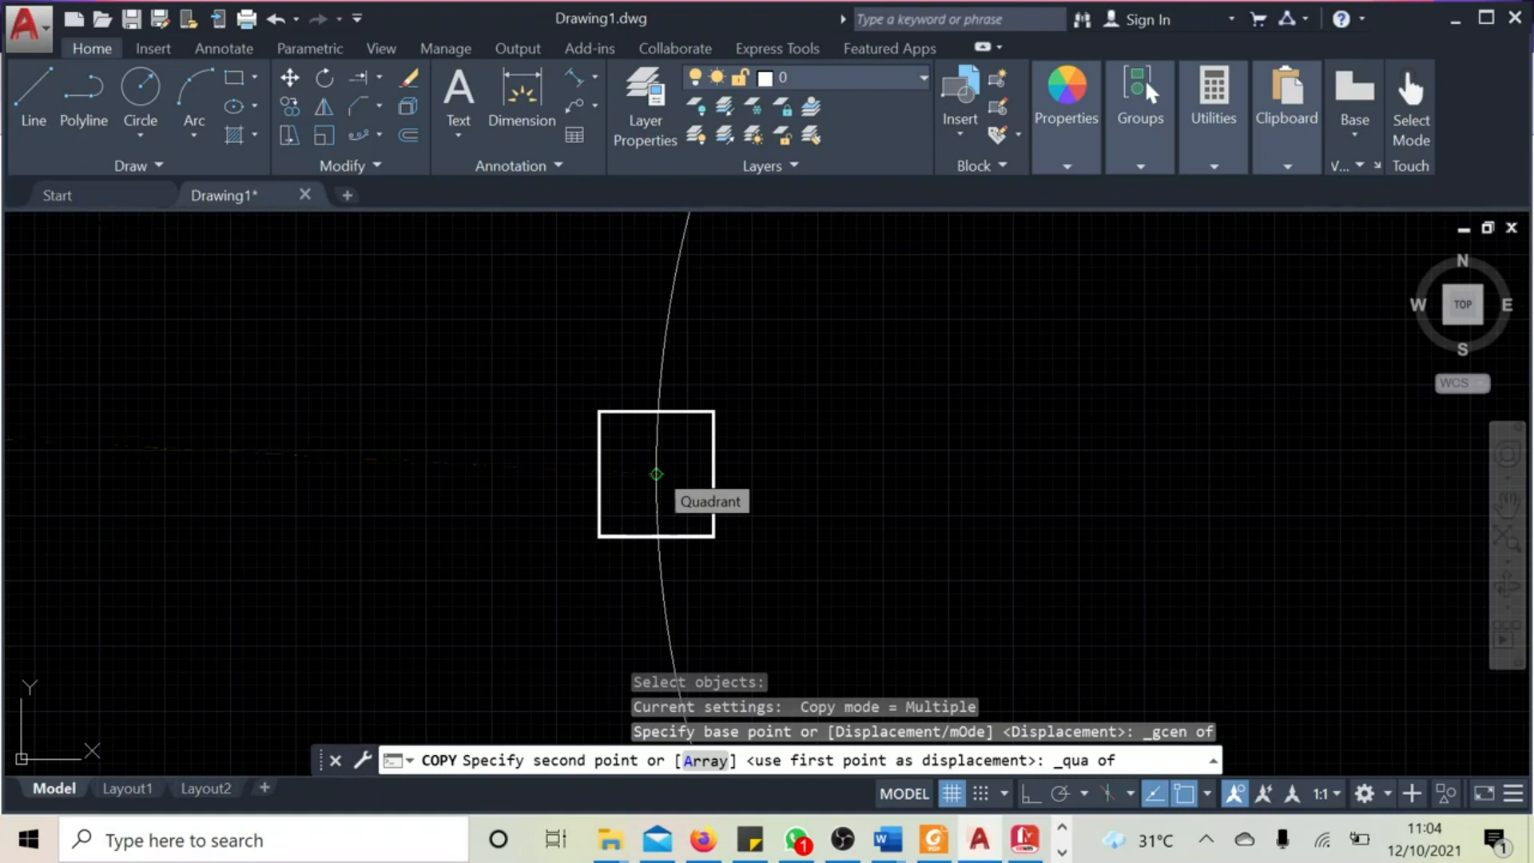
click(656, 474)
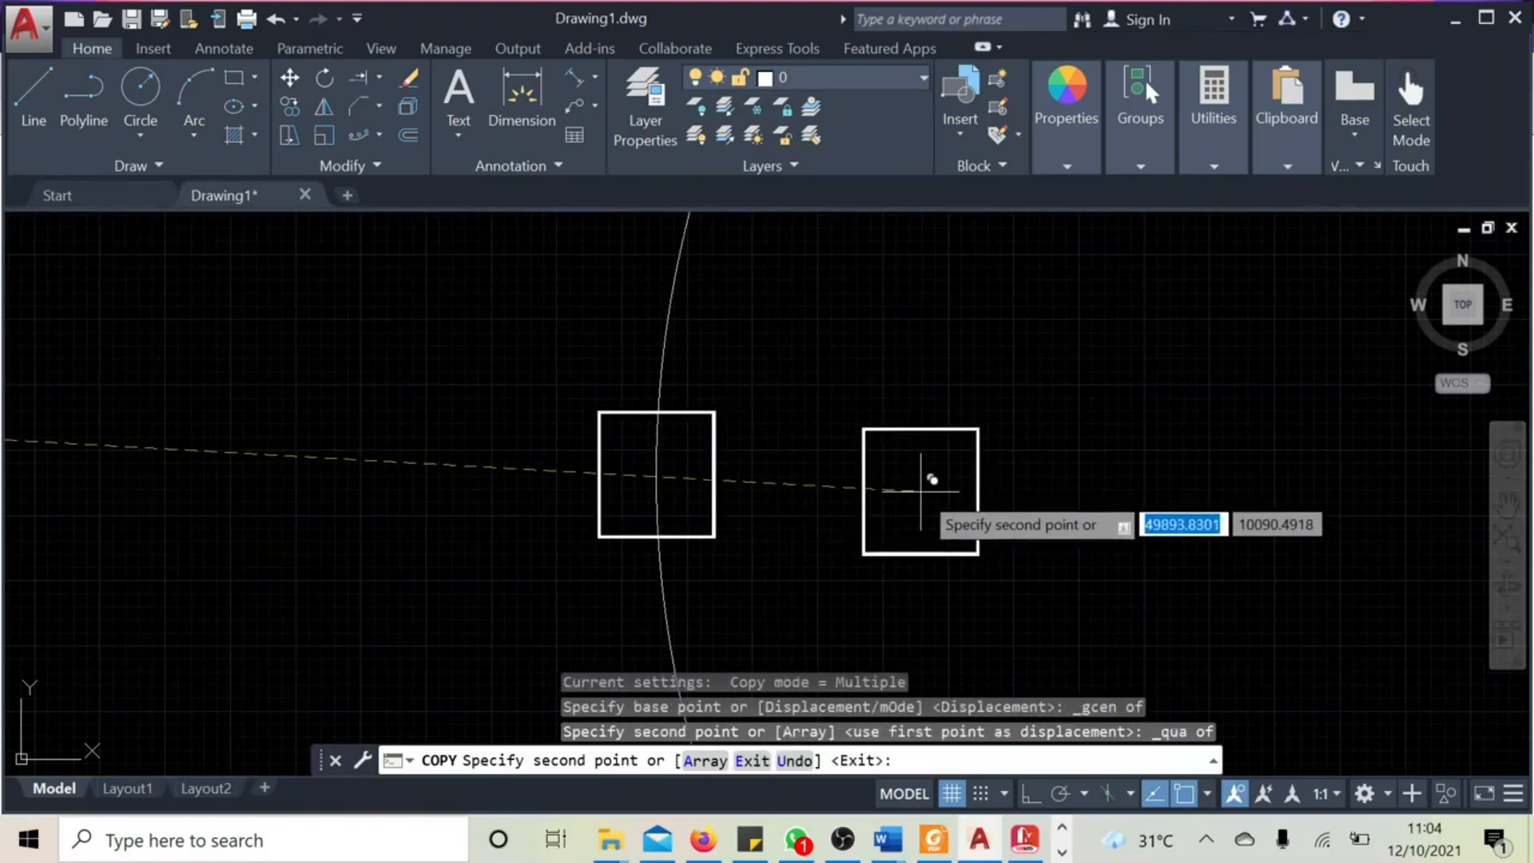
key(Return)
Step: Create a polar array of the rectangle sitting on the circle, using the circle's center as the array center
scroll(921, 491, down, 2)
mouse_move(1031, 556)
middle_down()
mouse_move(866, 548)
mouse_move(664, 466)
middle_up()
scroll(710, 484, down, 1)
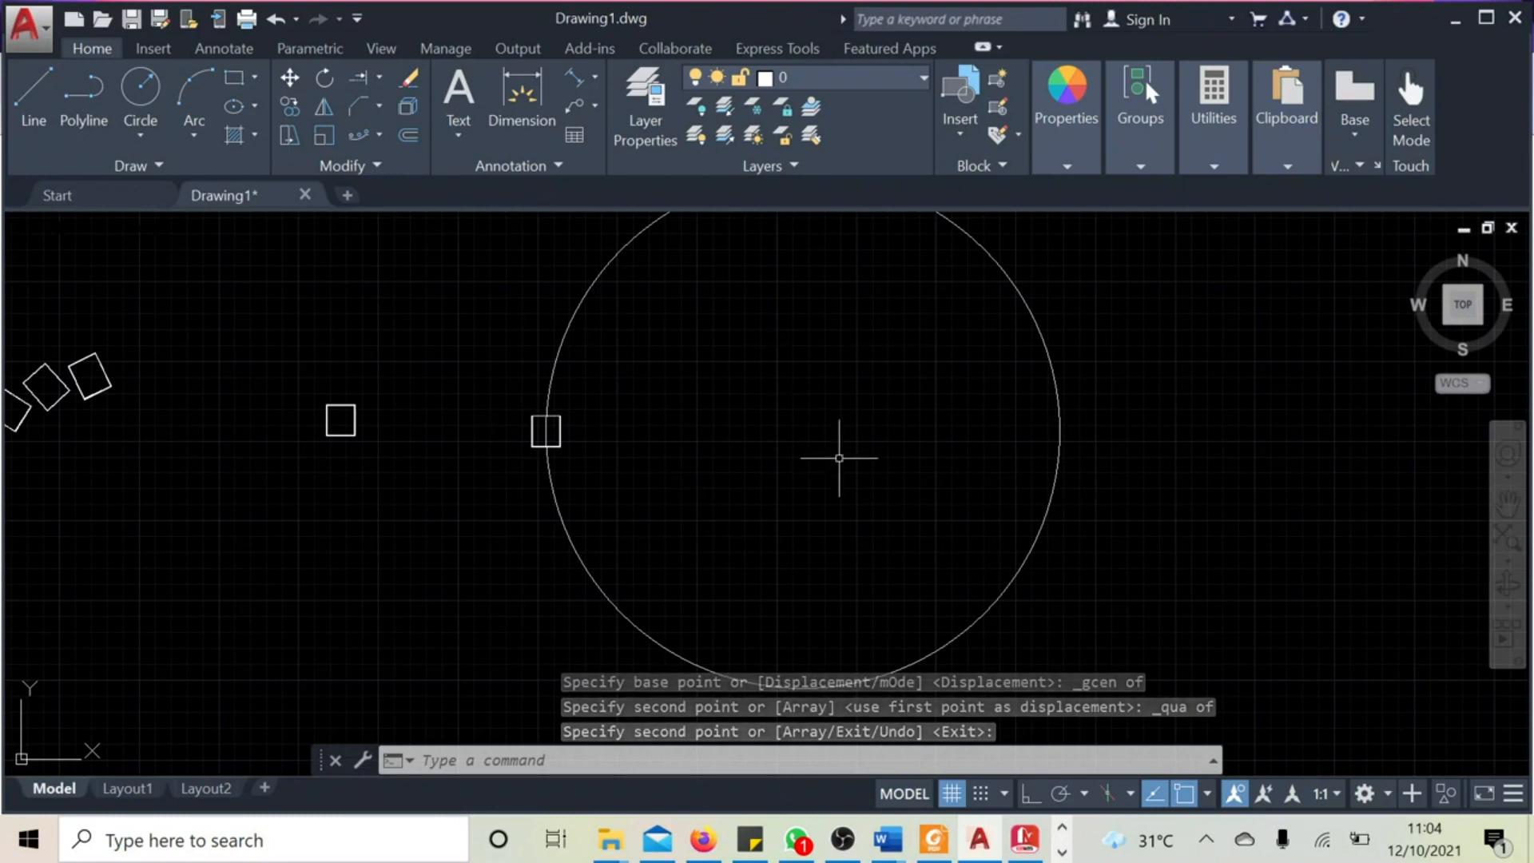
mouse_move(823, 411)
middle_down()
mouse_move(803, 449)
mouse_move(706, 466)
mouse_move(719, 456)
middle_up()
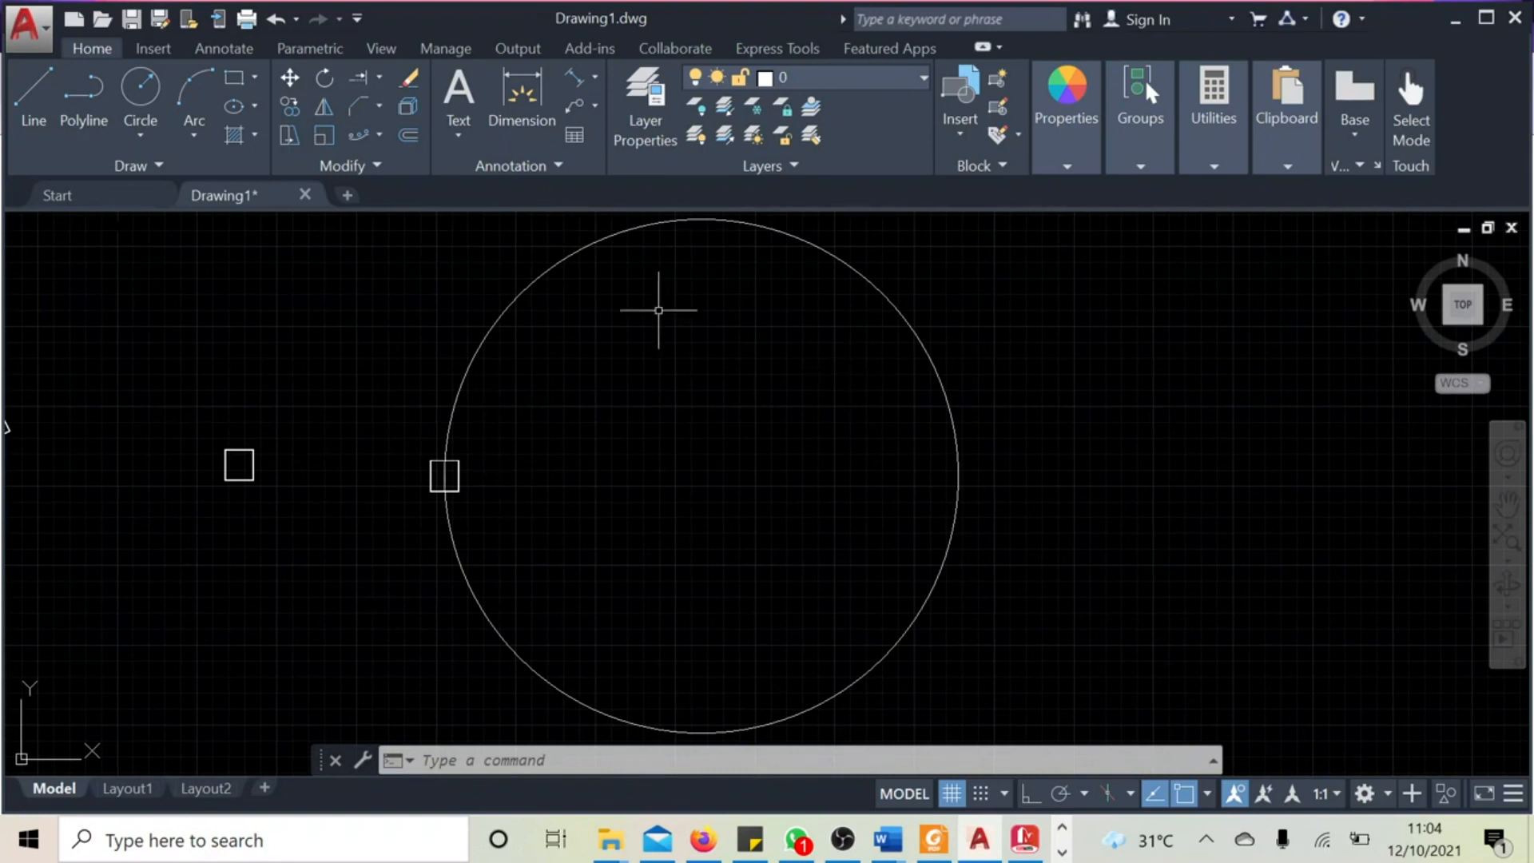
click(378, 134)
click(310, 269)
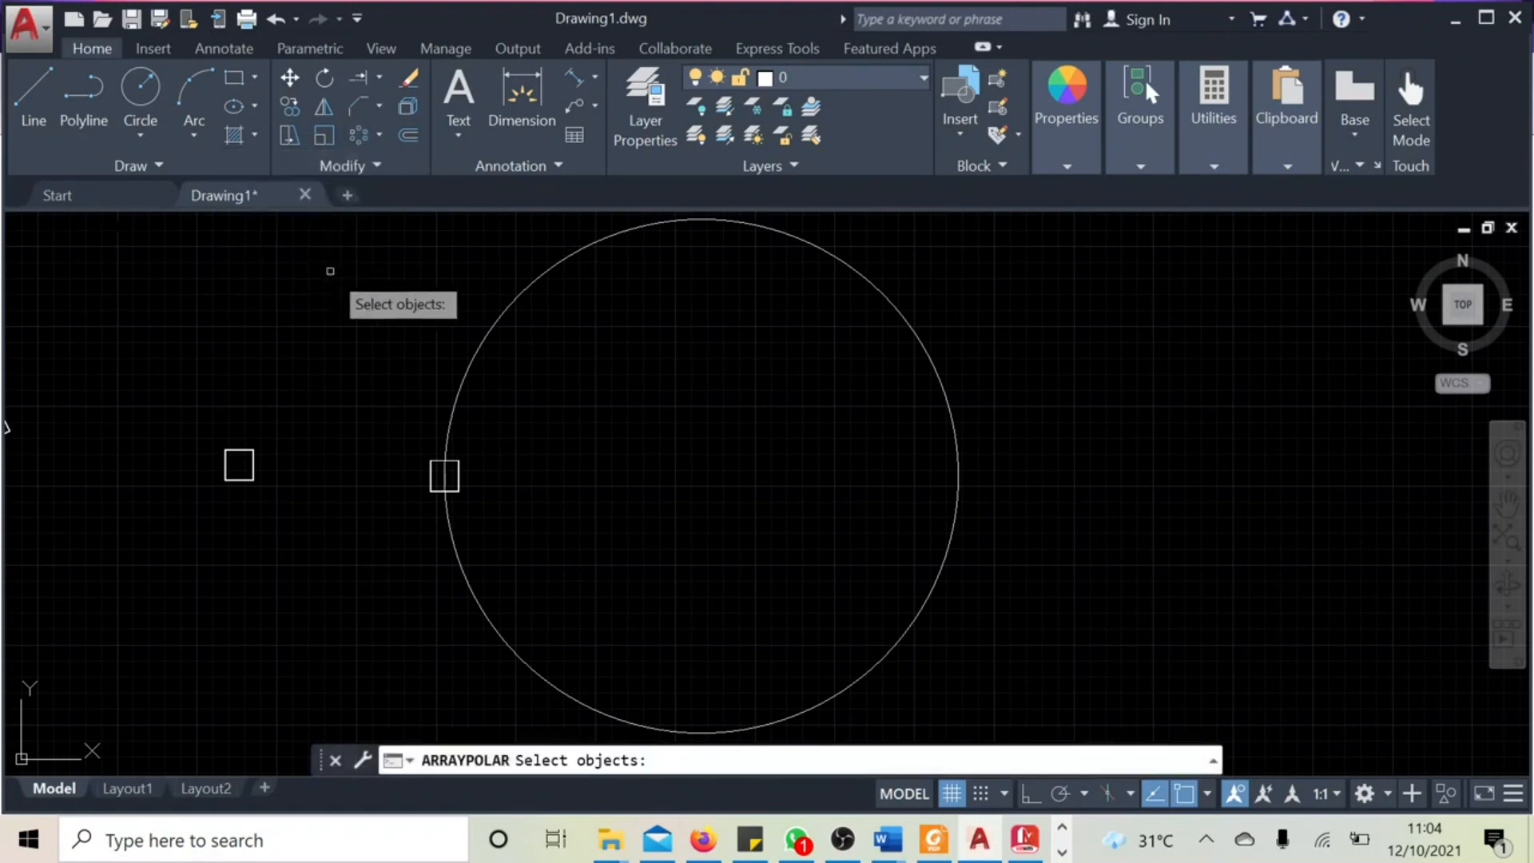
click(378, 133)
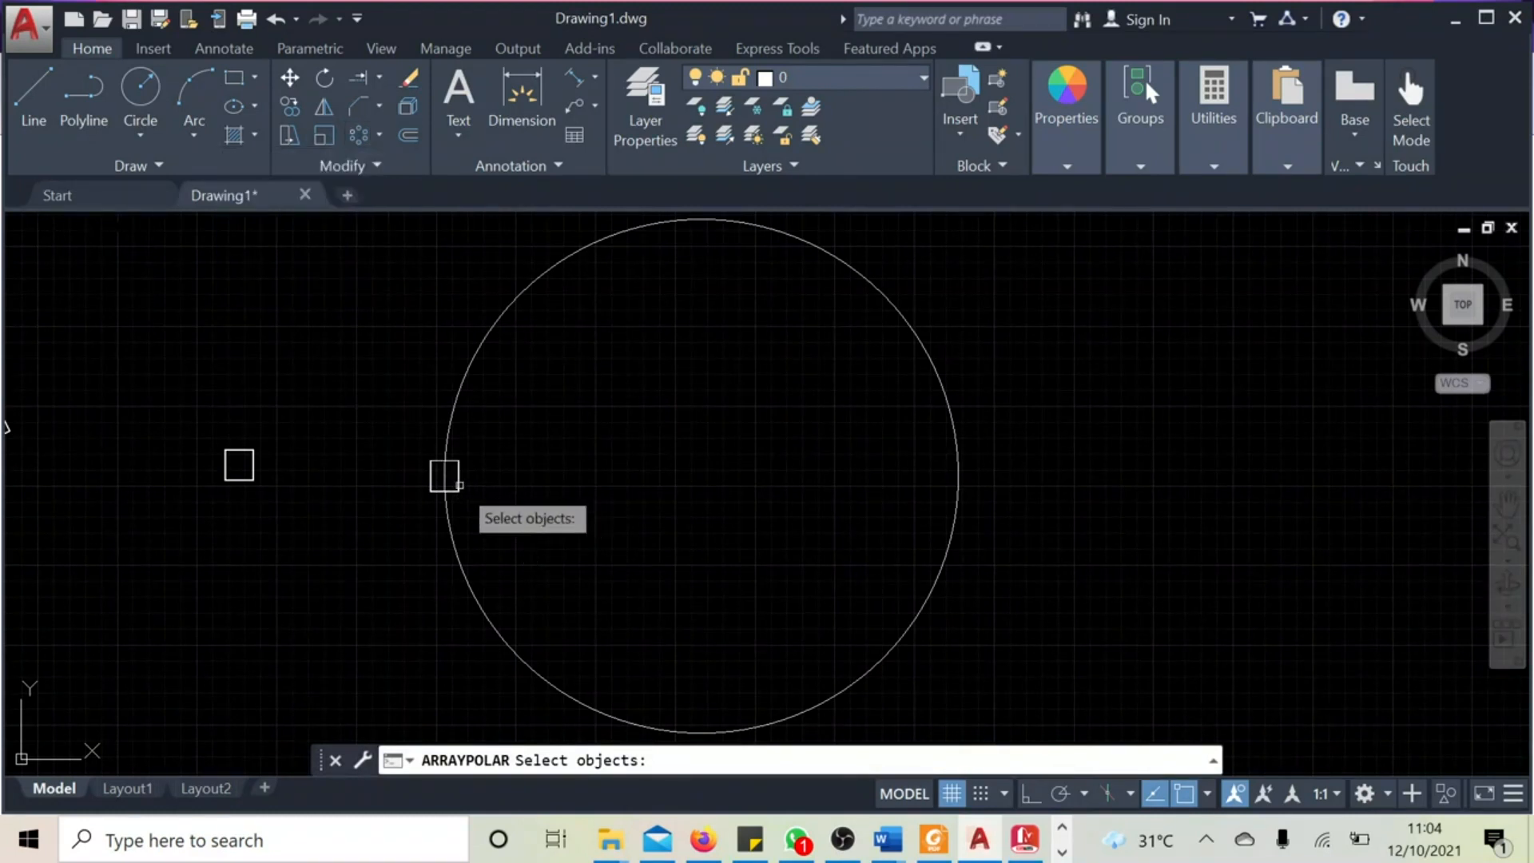
scroll(441, 470, up, 2)
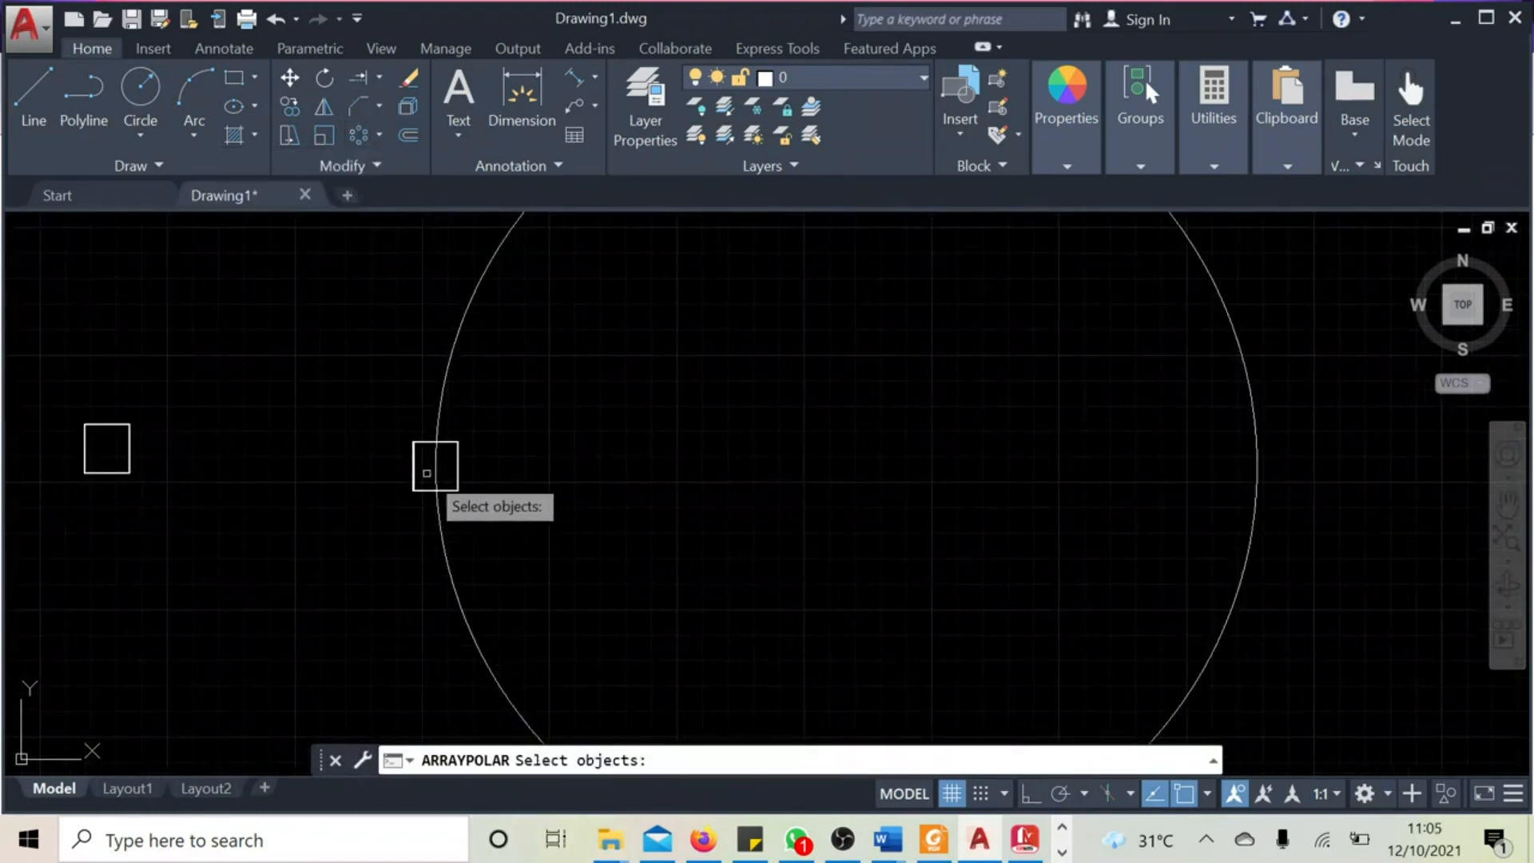
click(457, 477)
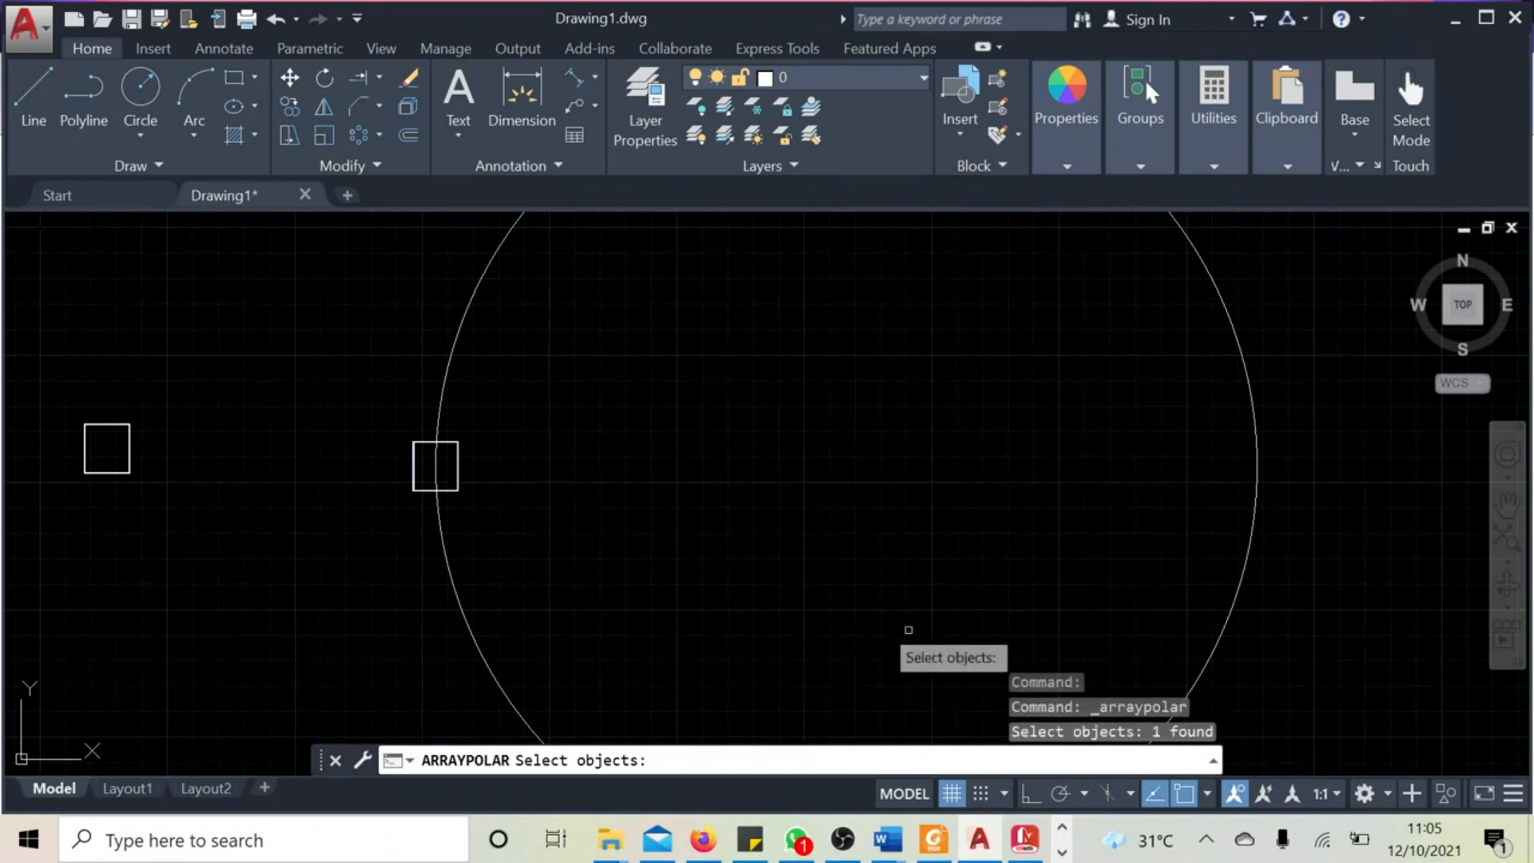
key(Return)
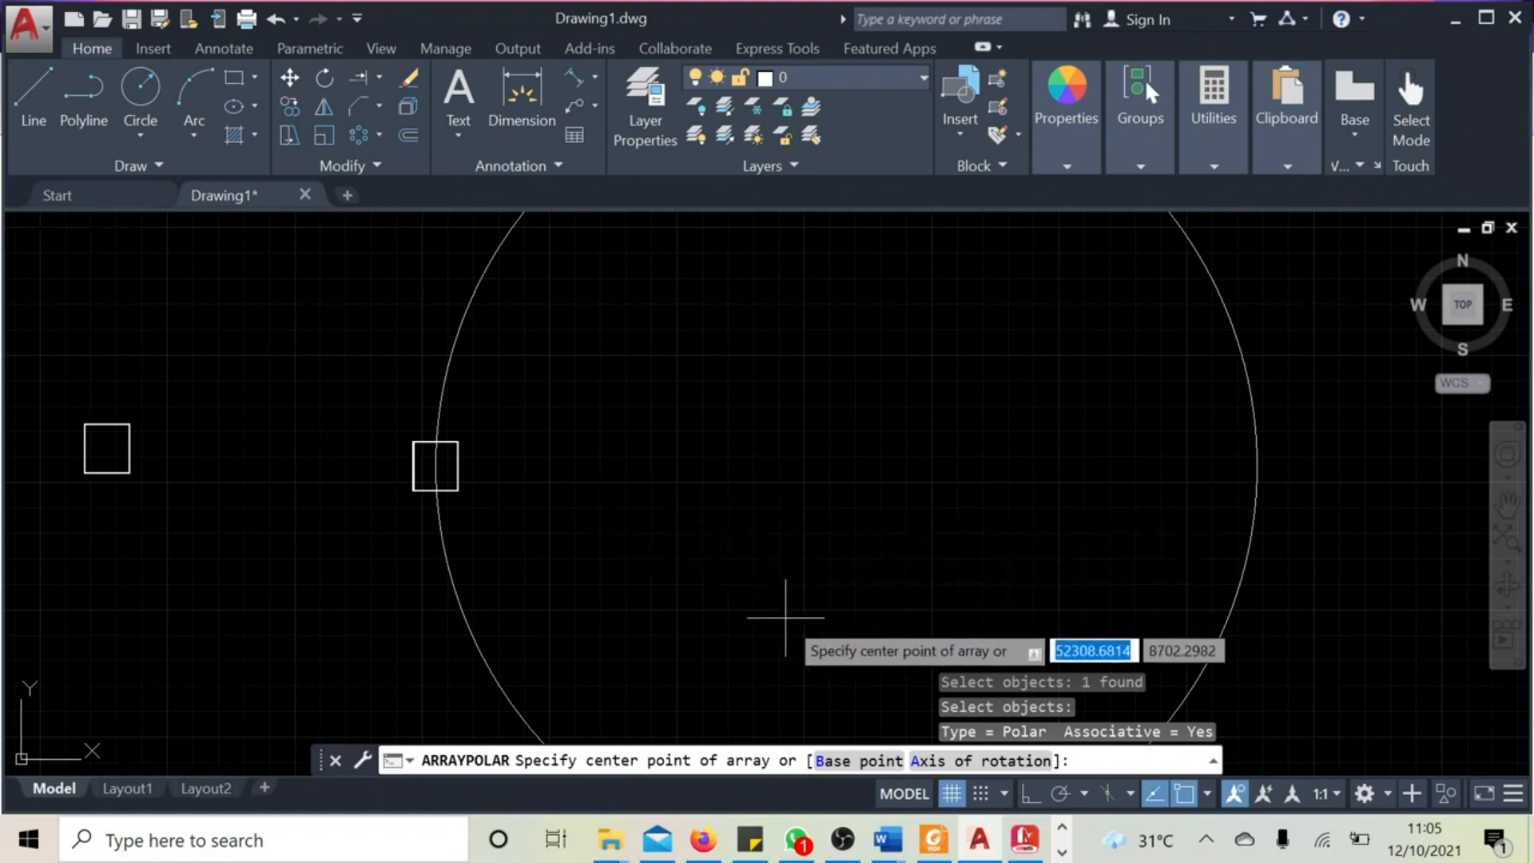
scroll(787, 577, down, 2)
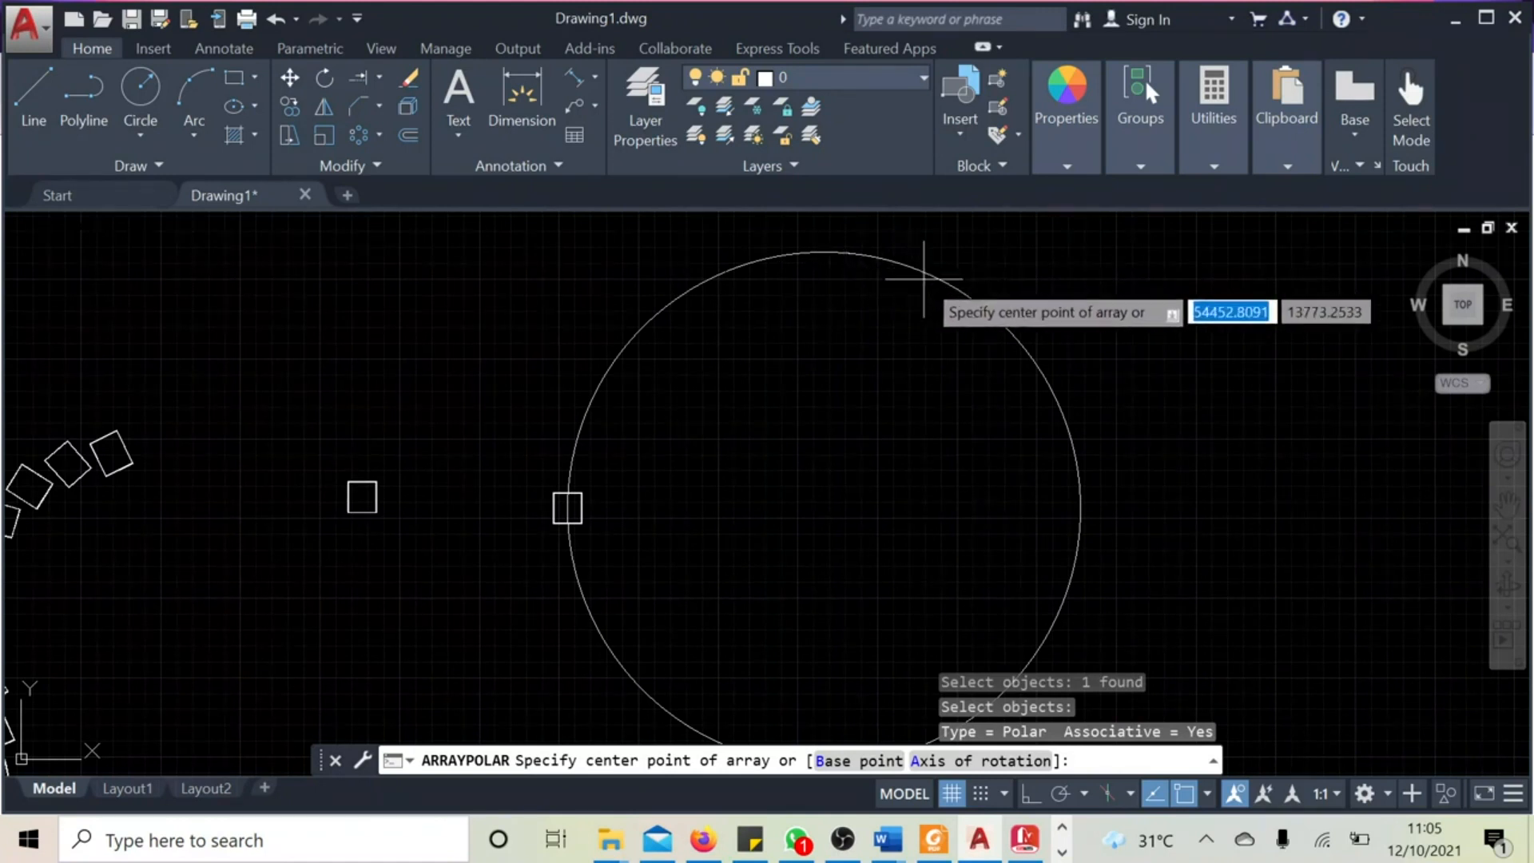
mouse_move(822, 584)
middle_down()
mouse_move(822, 520)
mouse_move(812, 555)
middle_up()
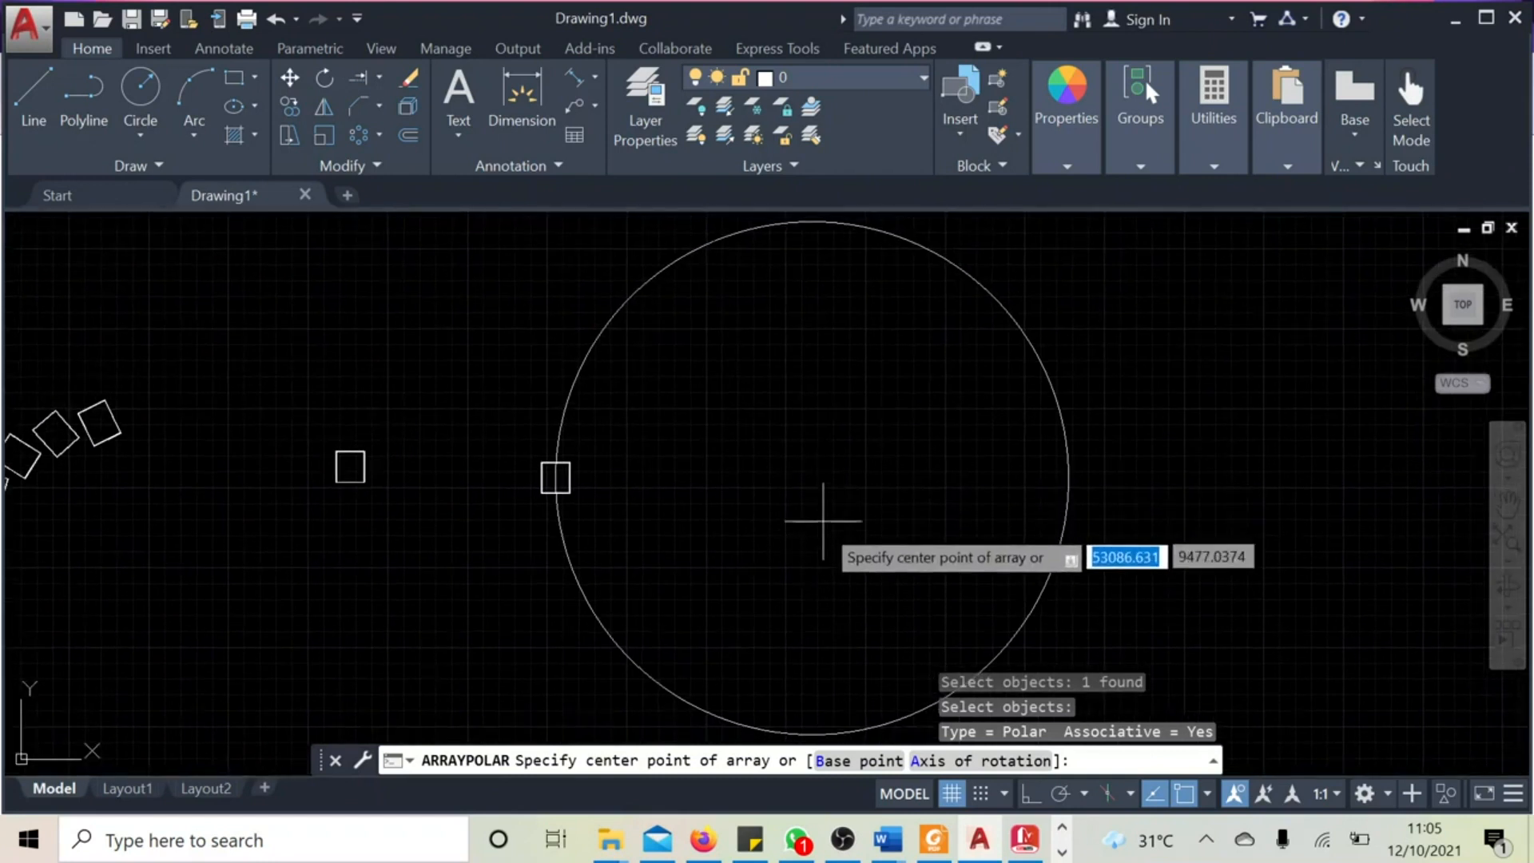
shift+right_click(815, 483)
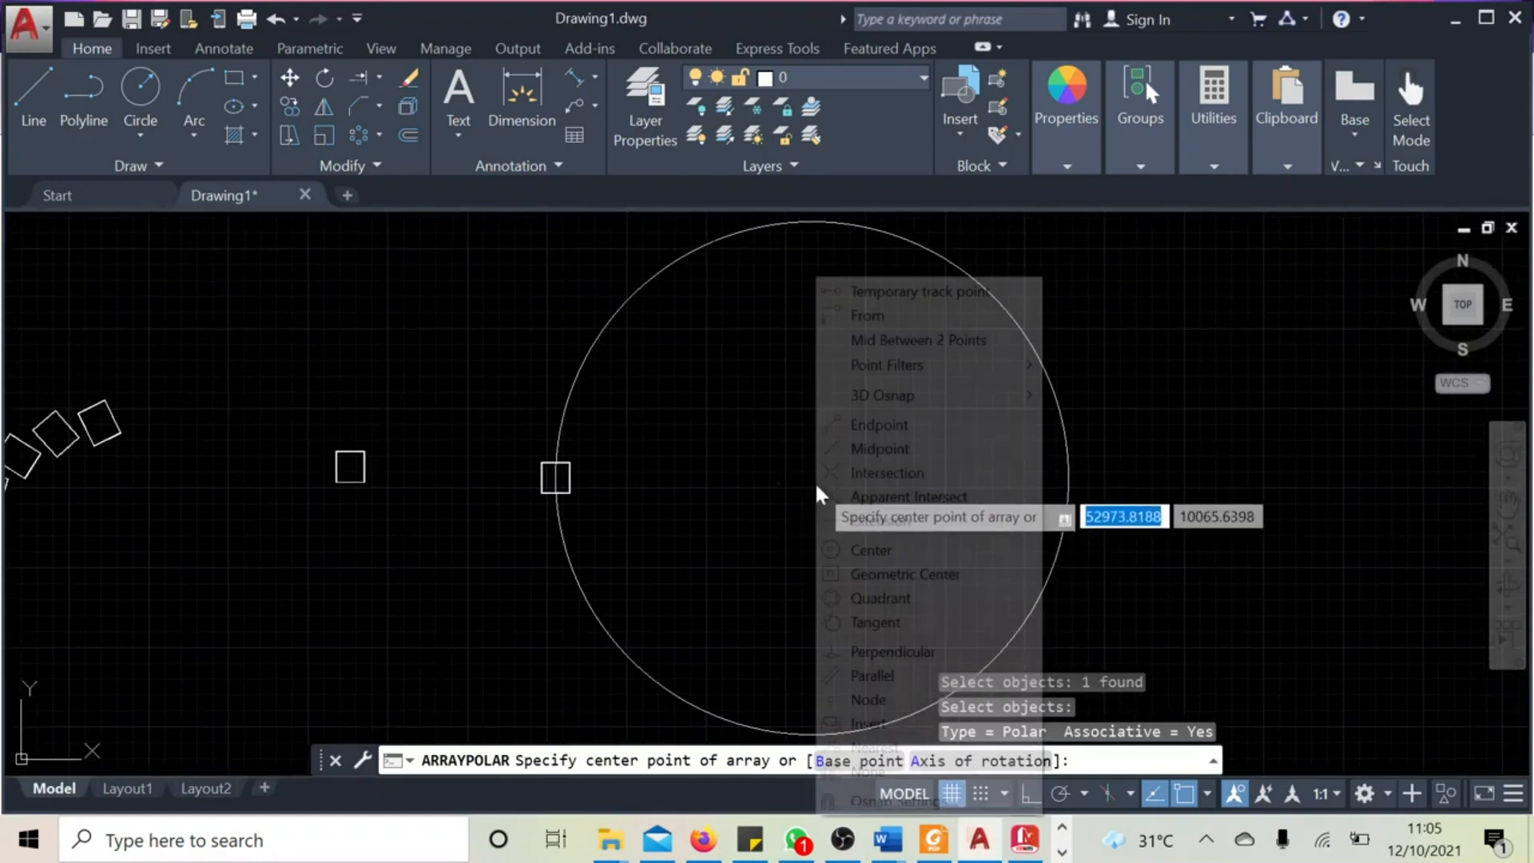
click(863, 550)
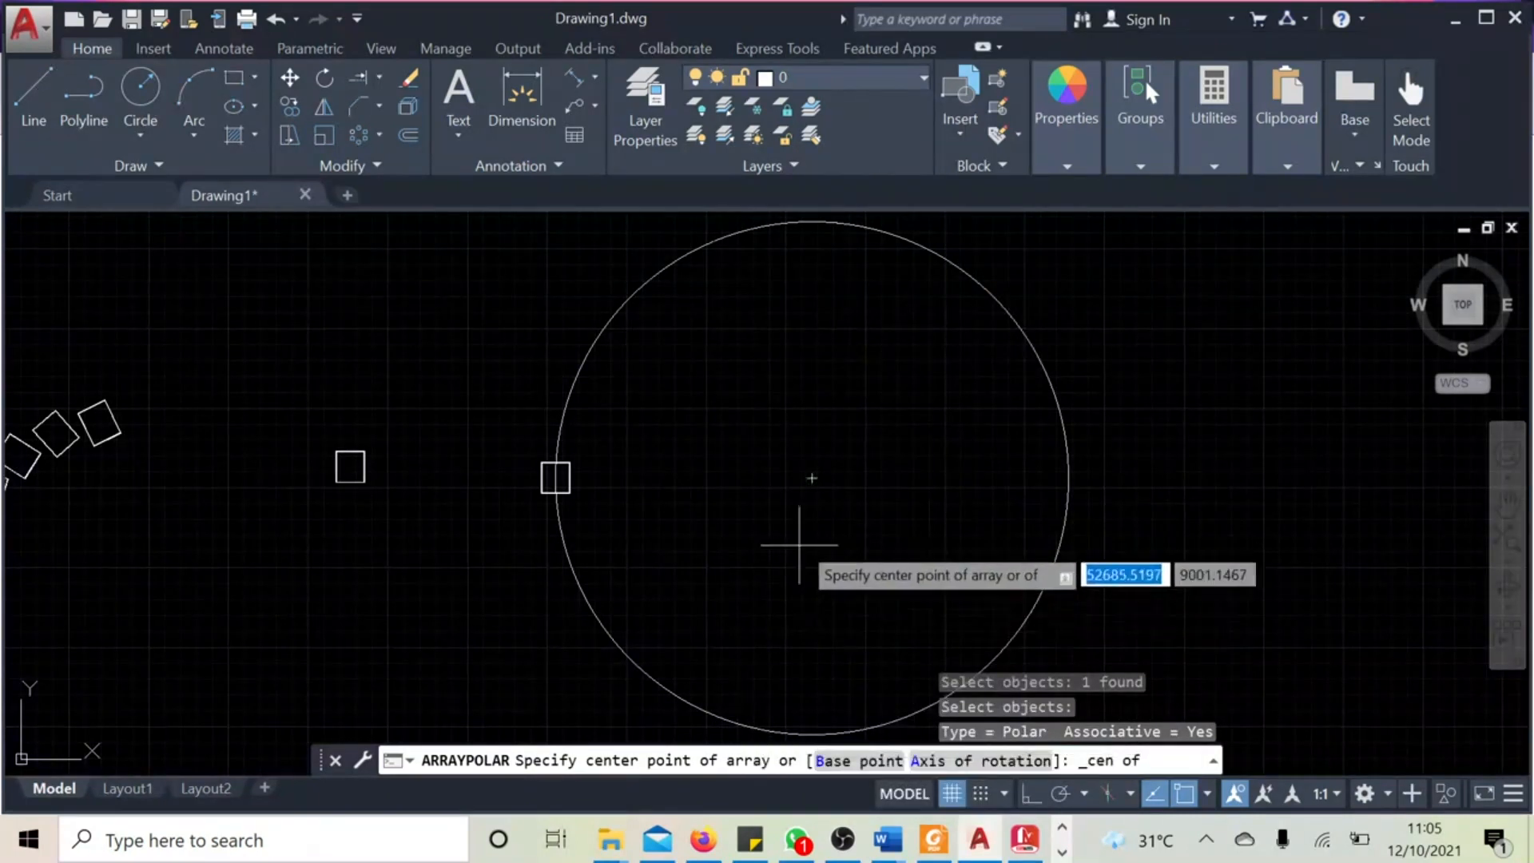
click(812, 478)
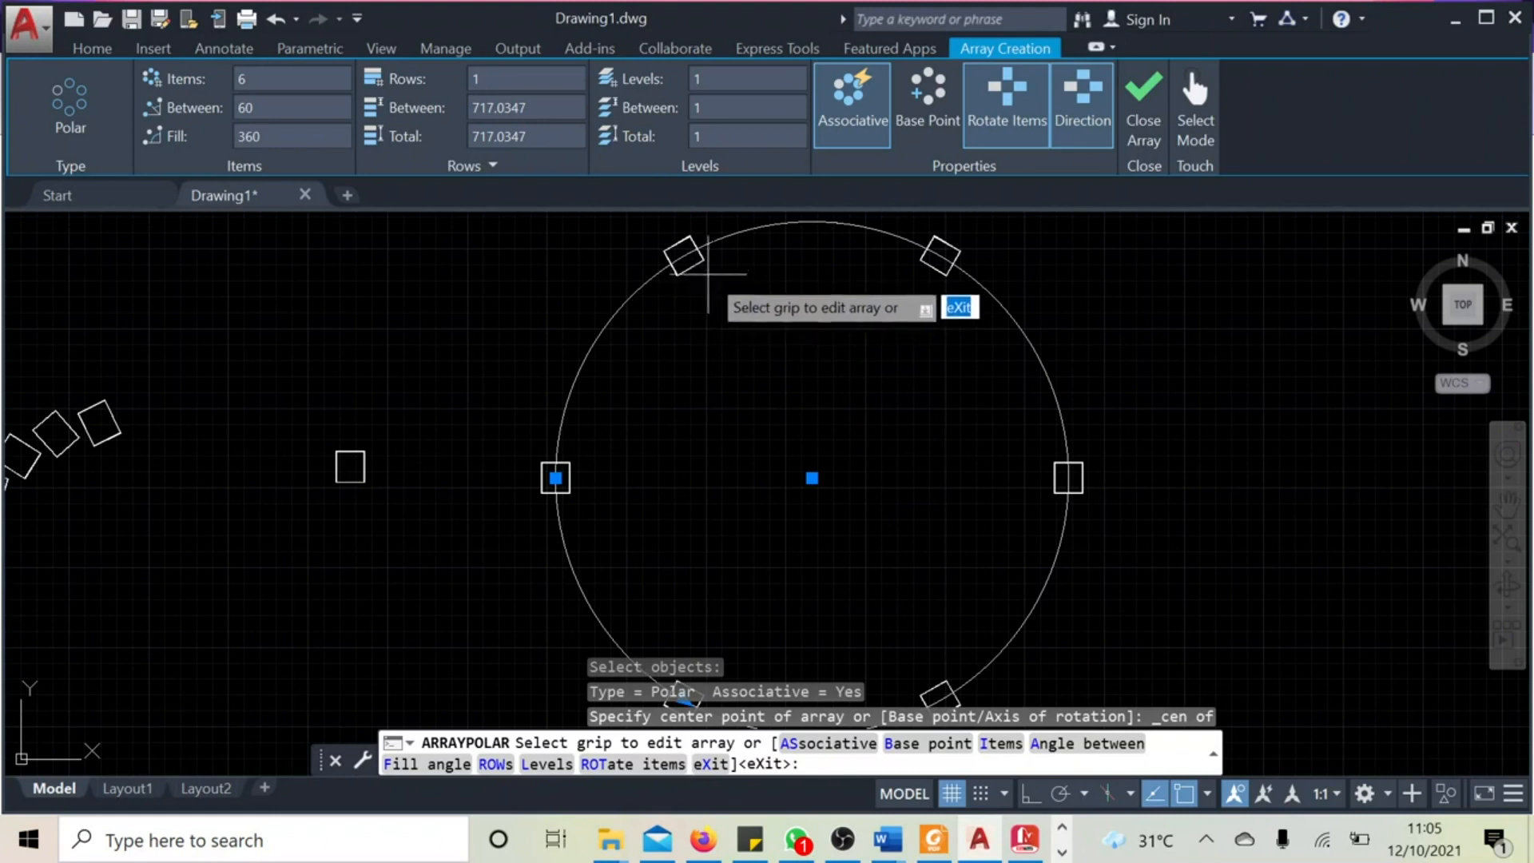
Step: Set the polar array to 15 items and finish the array
mouse_move(891, 554)
middle_down()
mouse_move(908, 497)
mouse_move(899, 559)
mouse_move(820, 583)
middle_up()
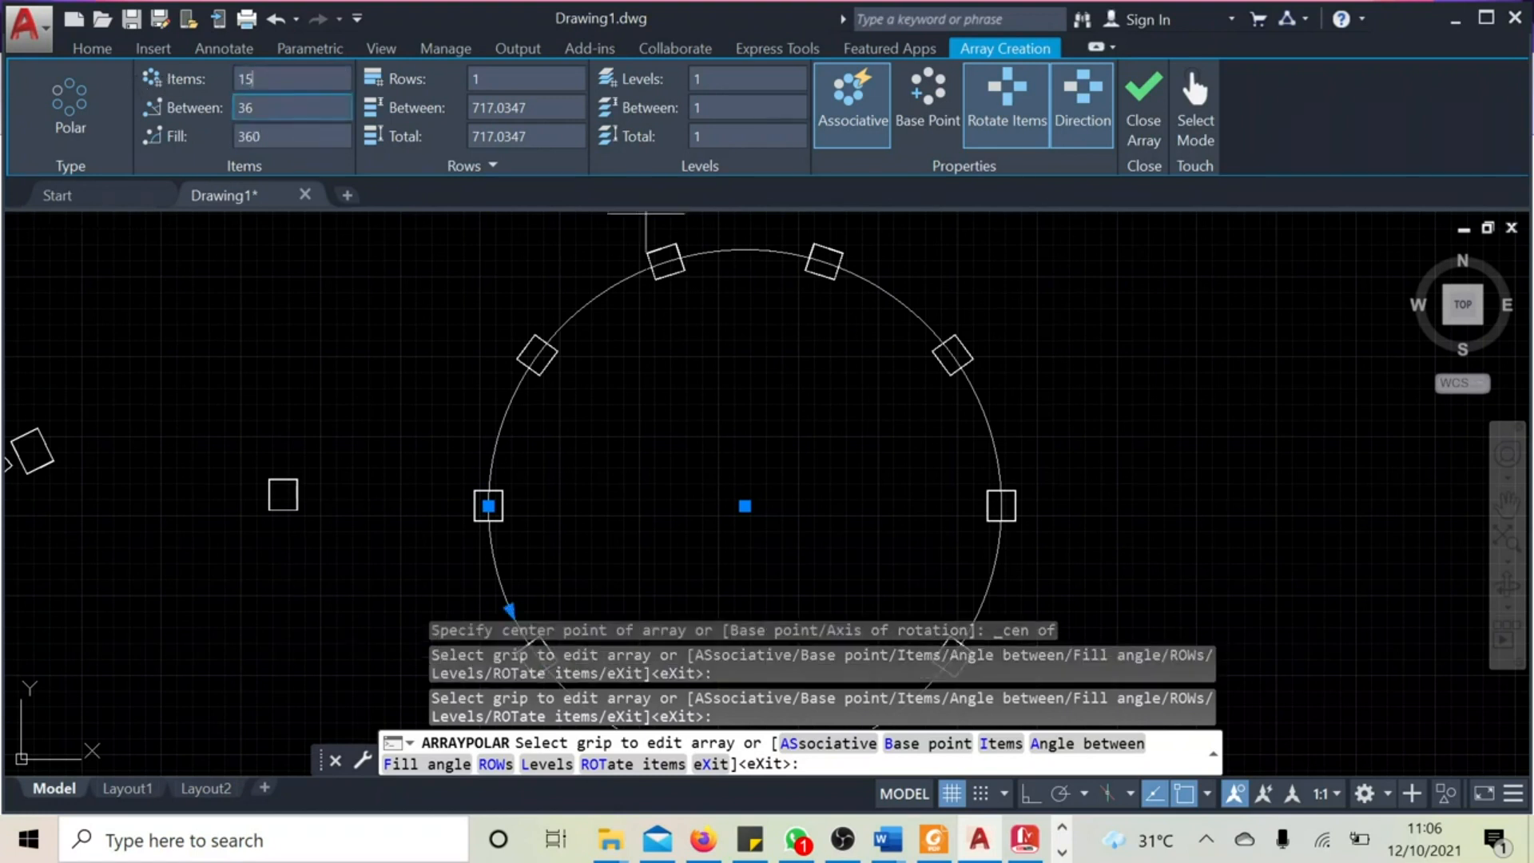
middle_drag(1078, 456, 1069, 413)
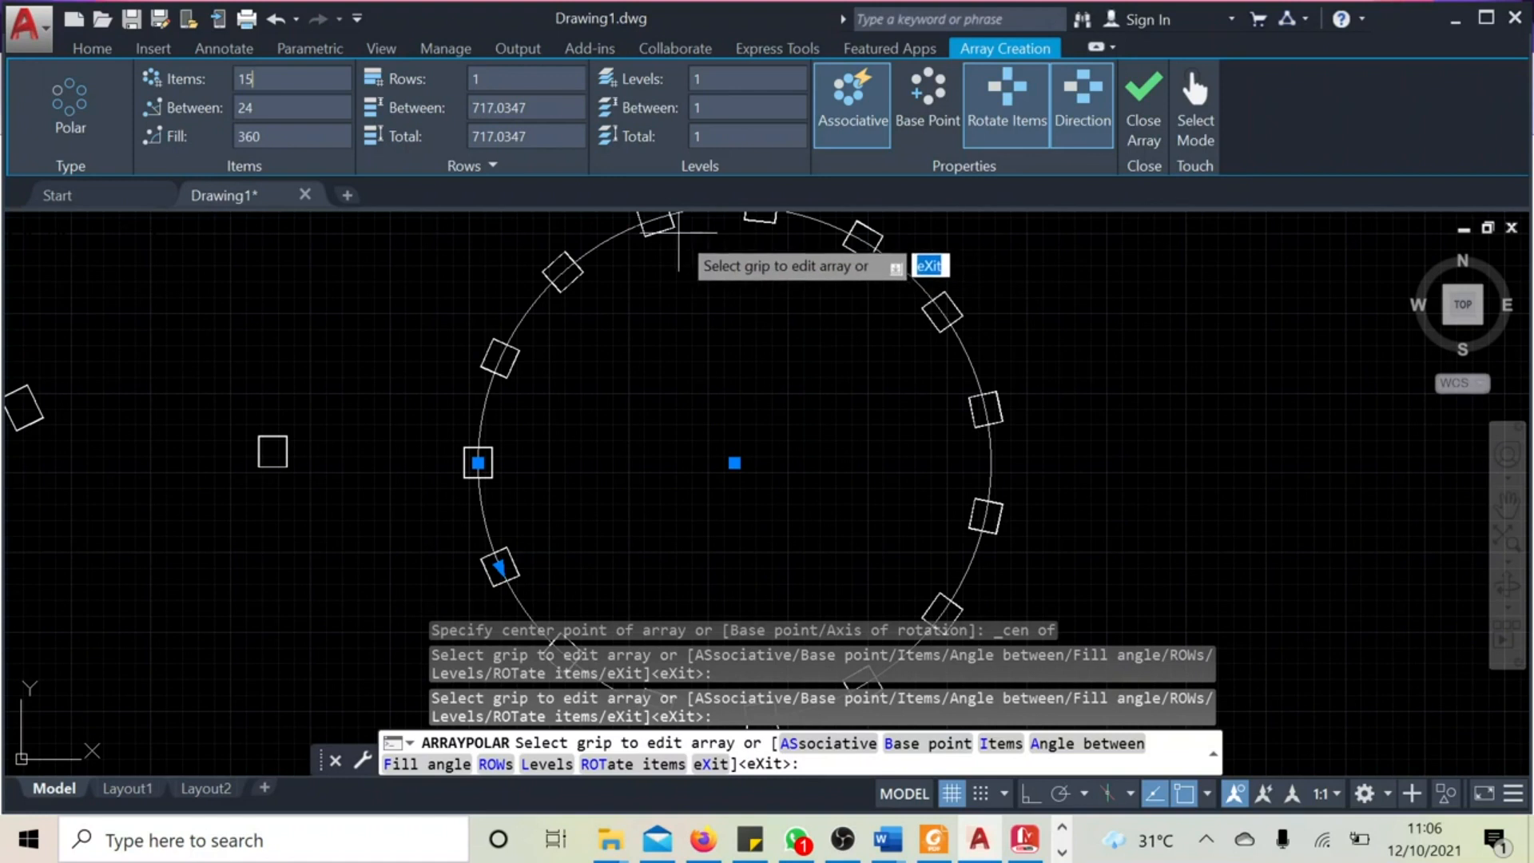
click(1143, 104)
Step: Delete the large circle, leaving only the polar-arrayed rectangles
scroll(1130, 457, down, 2)
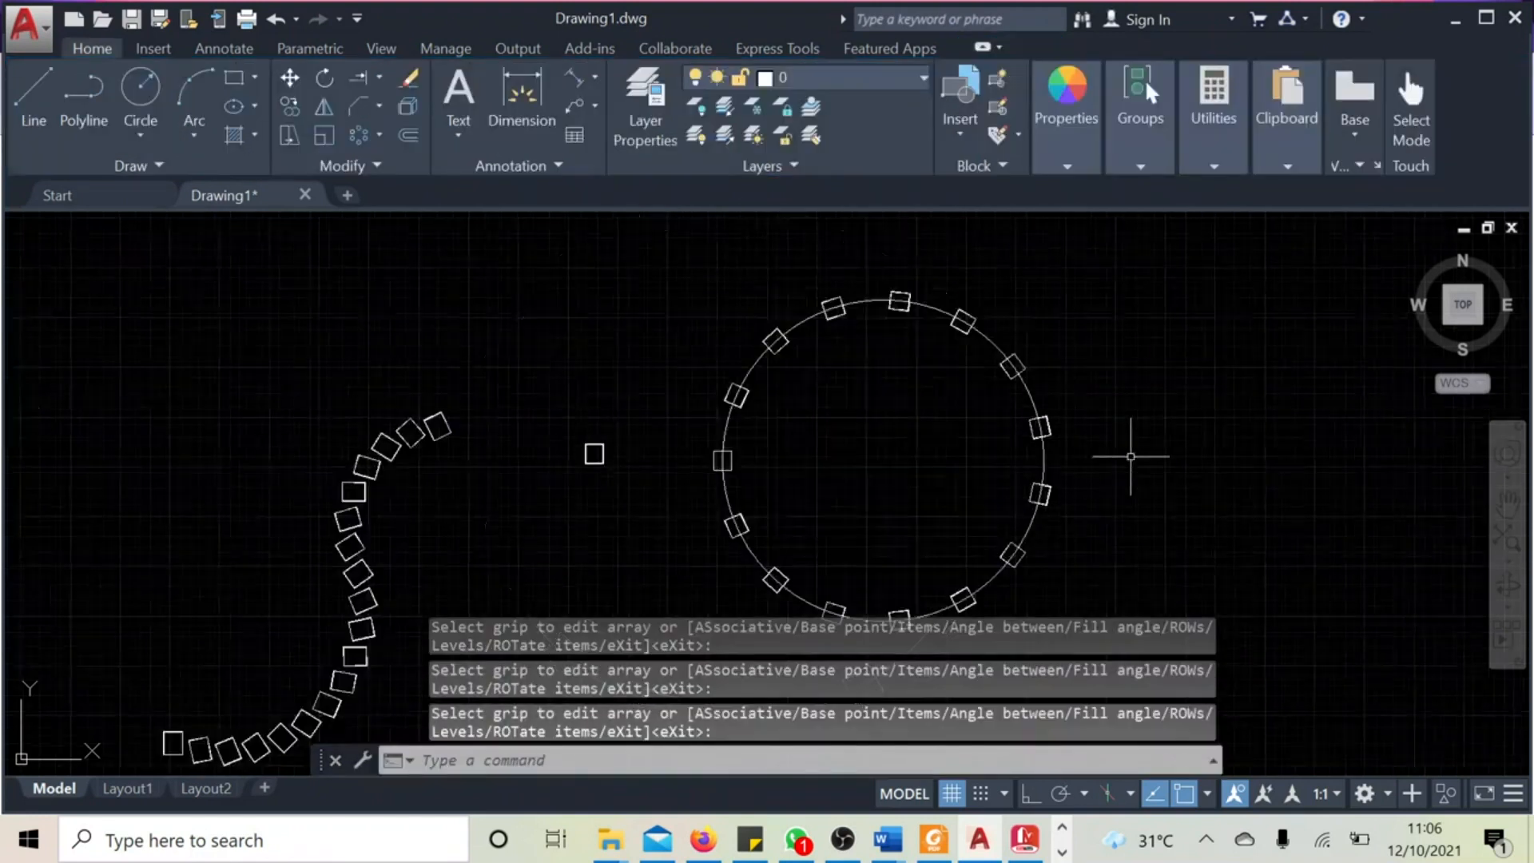
scroll(1127, 470, up, 2)
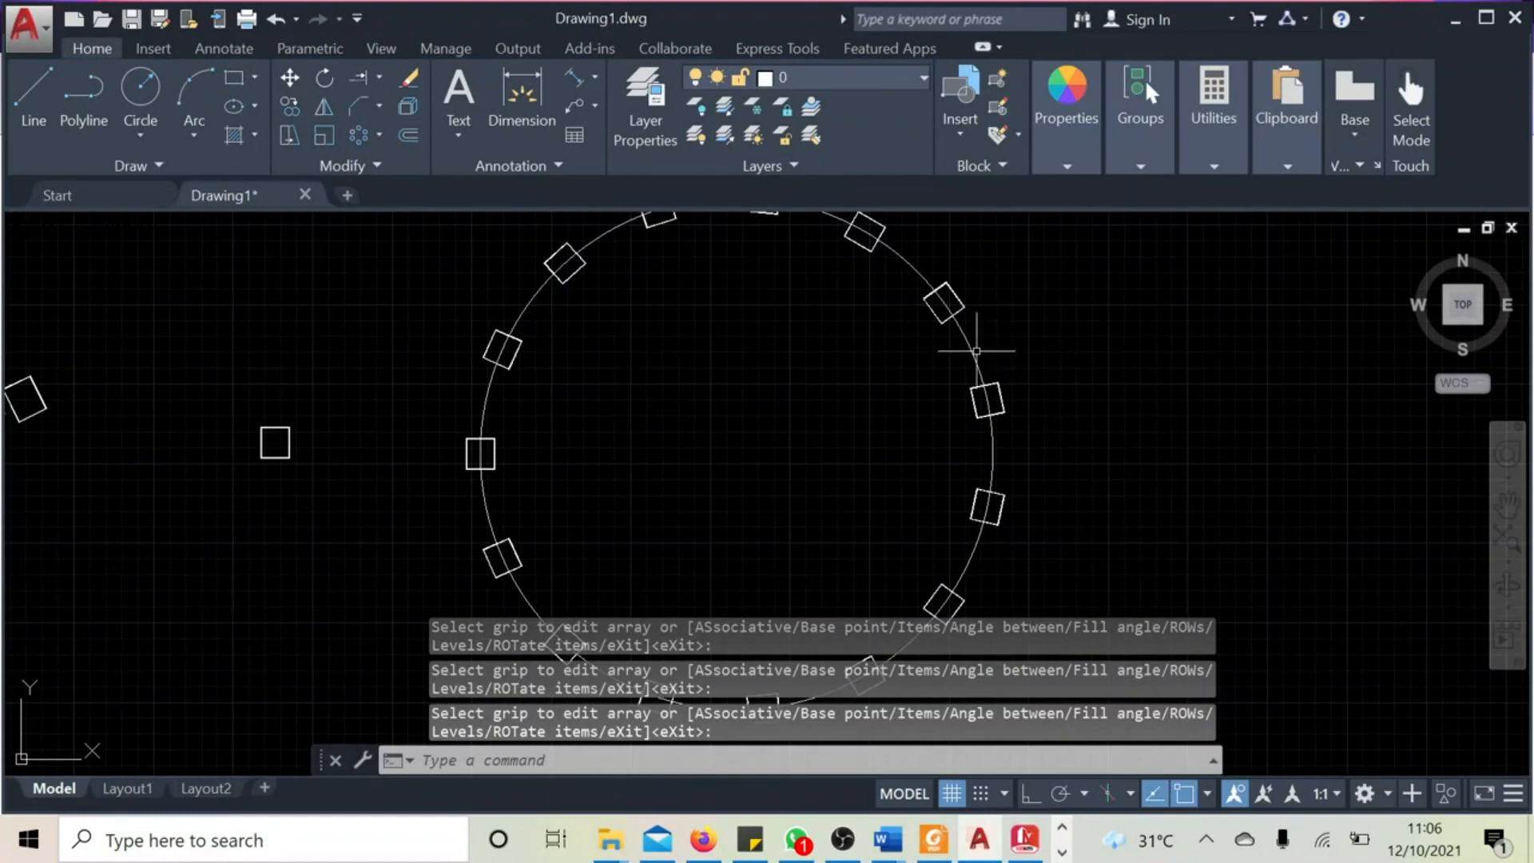
click(977, 351)
key(Delete)
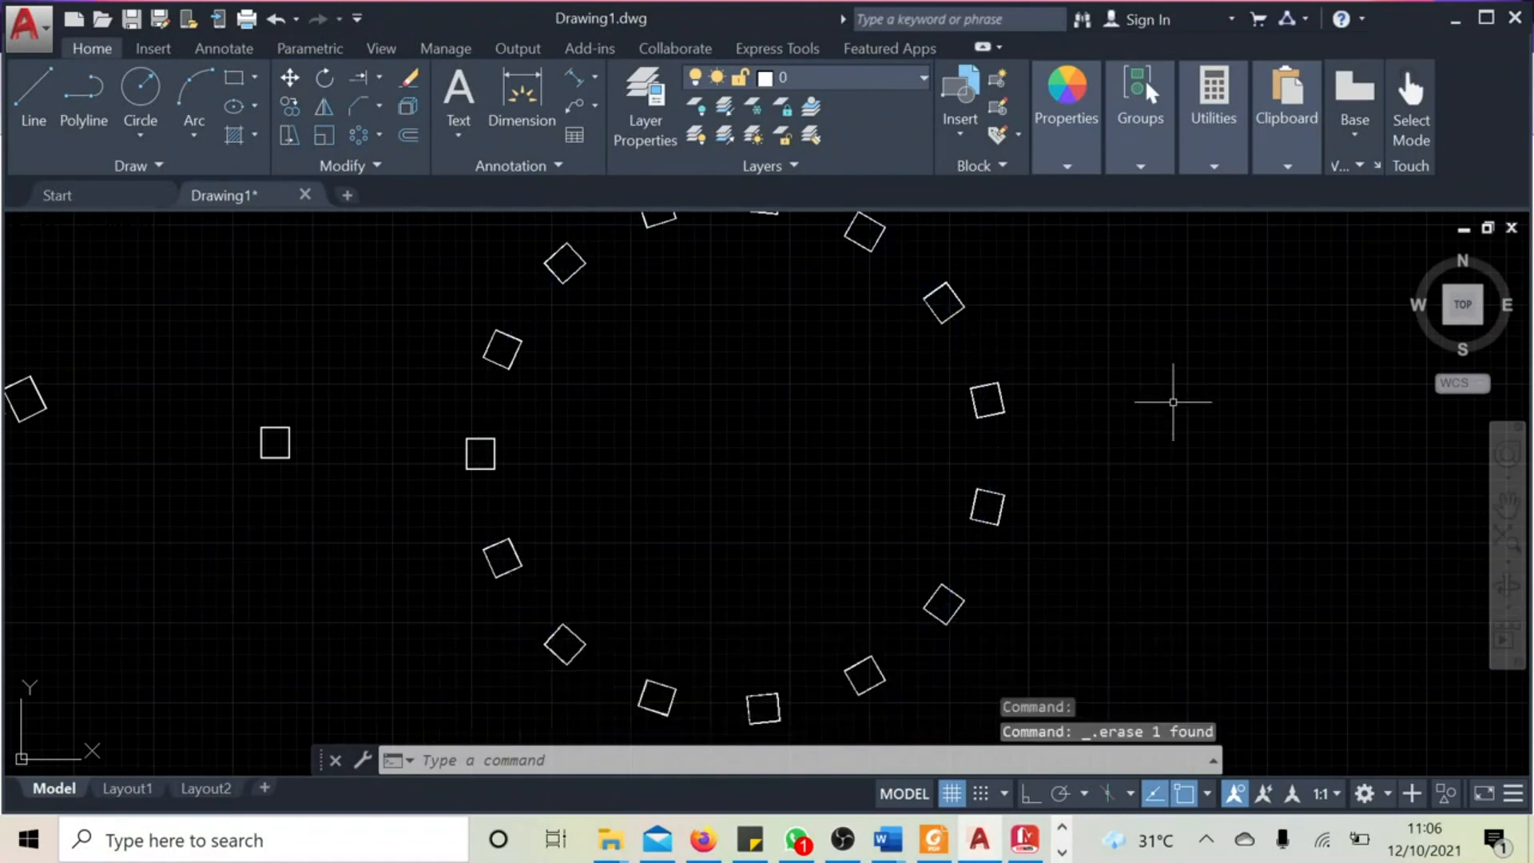
Step: Erase the leftover small rectangle between the path array and the polar array
scroll(1167, 395, down, 4)
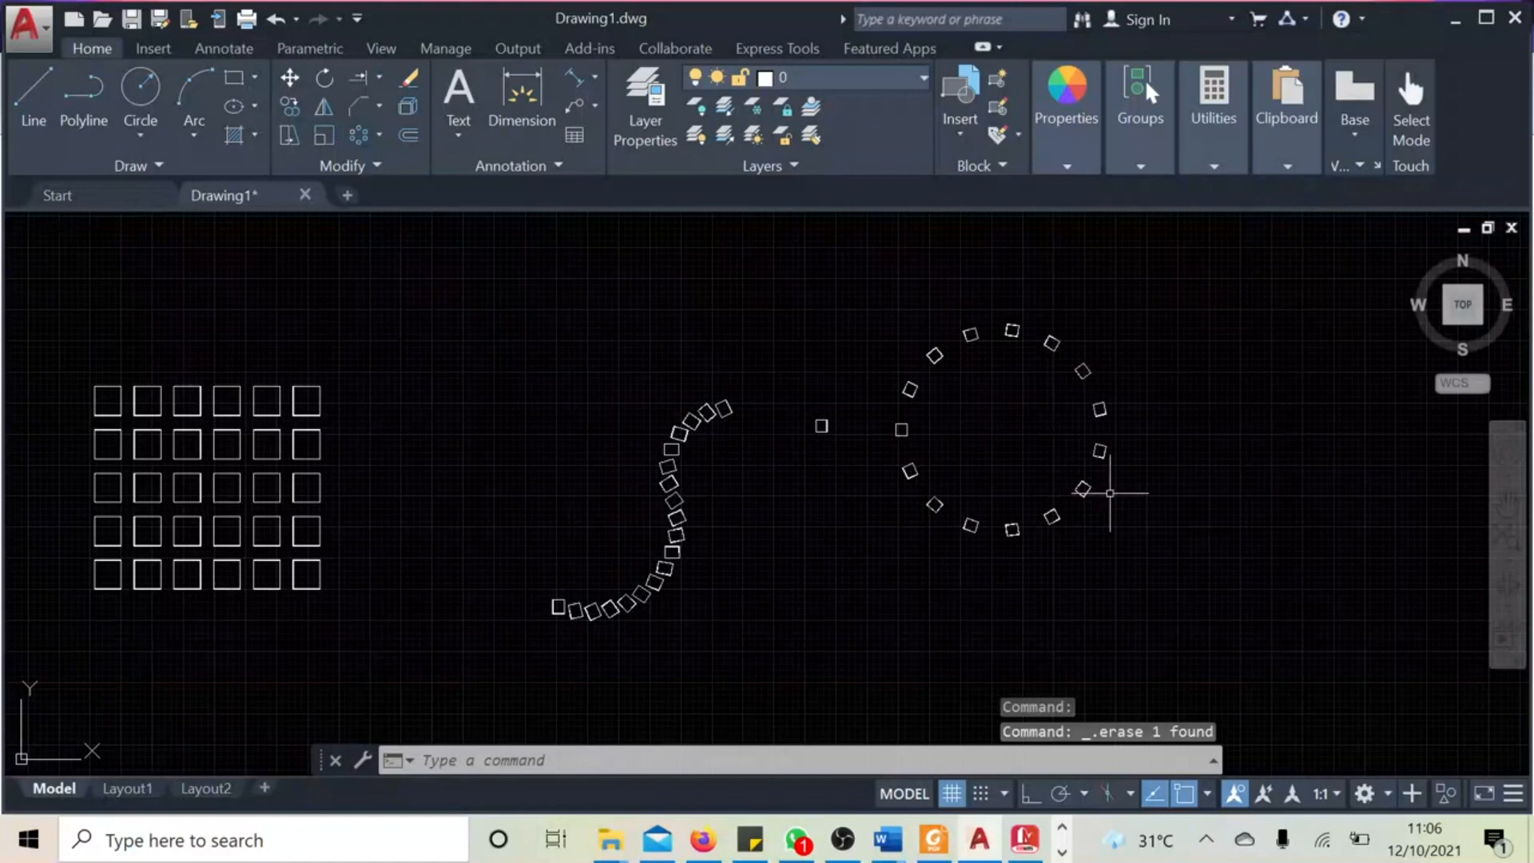
middle_drag(1227, 465, 945, 491)
scroll(538, 473, up, 4)
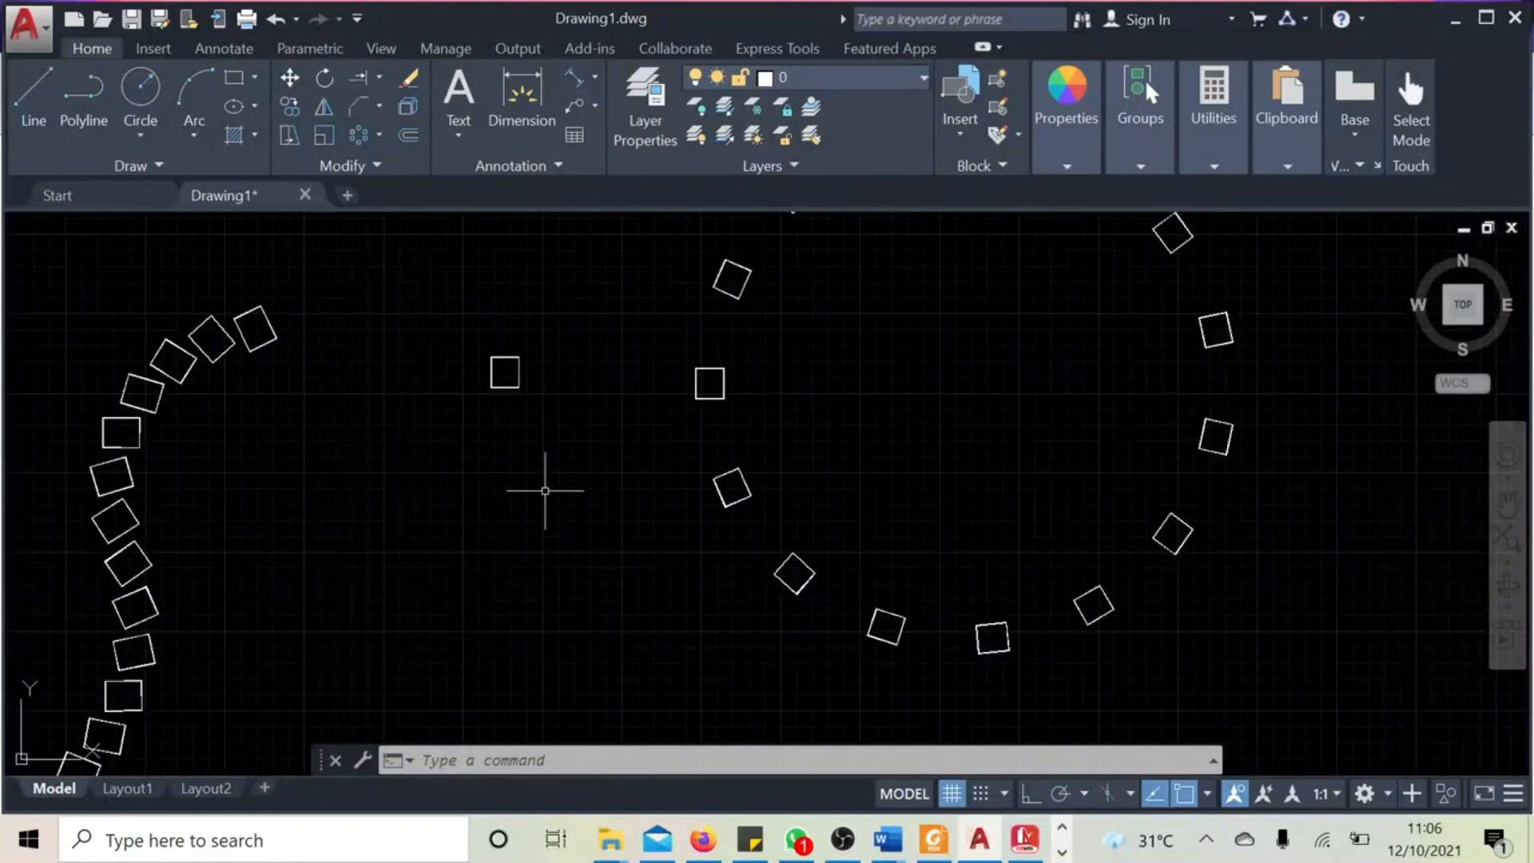
mouse_move(456, 322)
mouse_down()
mouse_move(599, 394)
mouse_move(576, 319)
mouse_move(564, 335)
mouse_up()
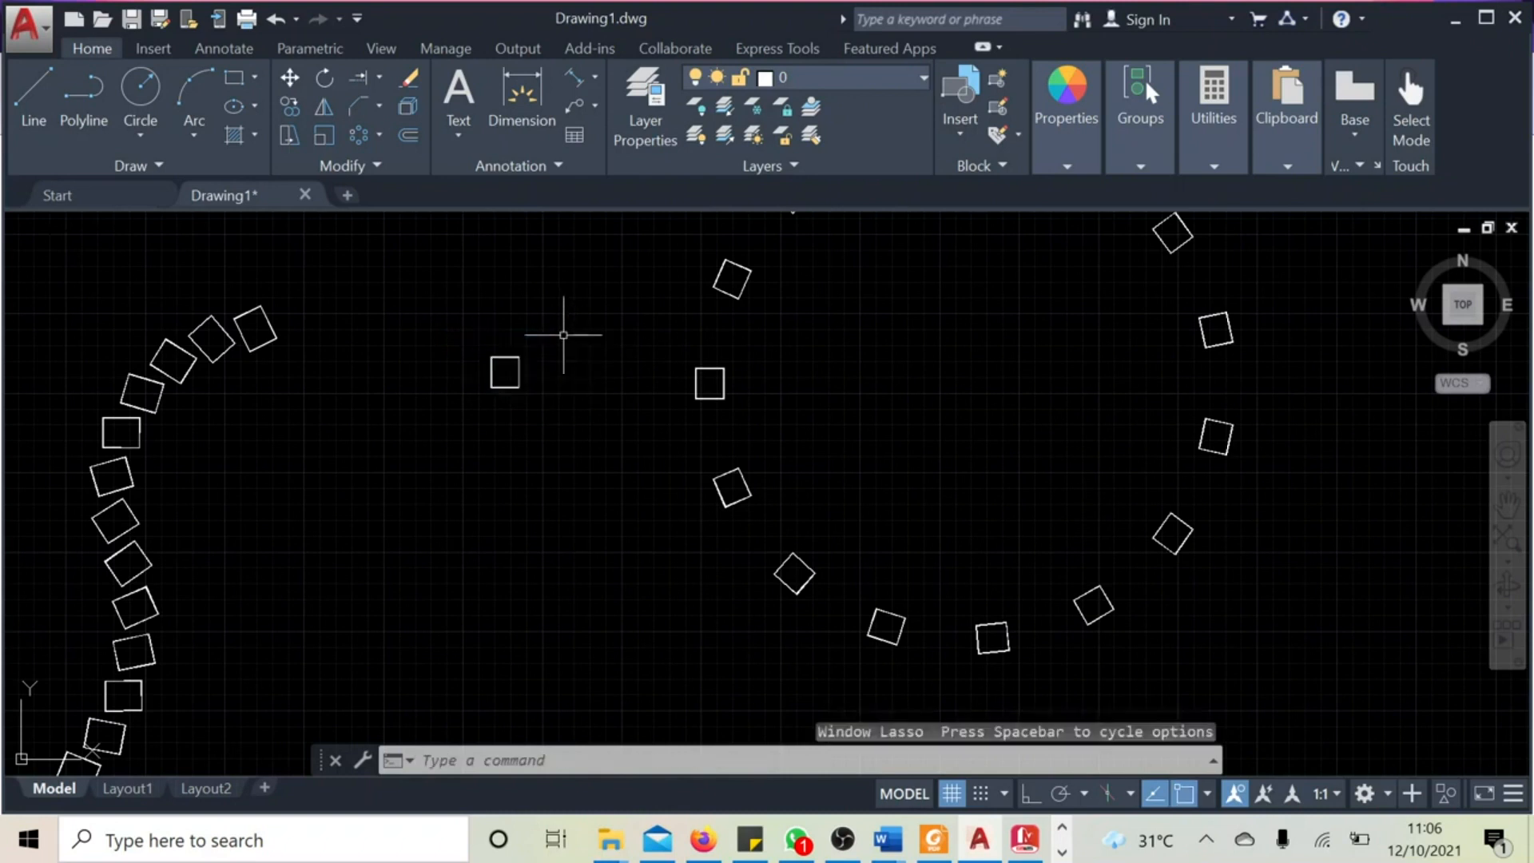
click(514, 386)
mouse_move(517, 388)
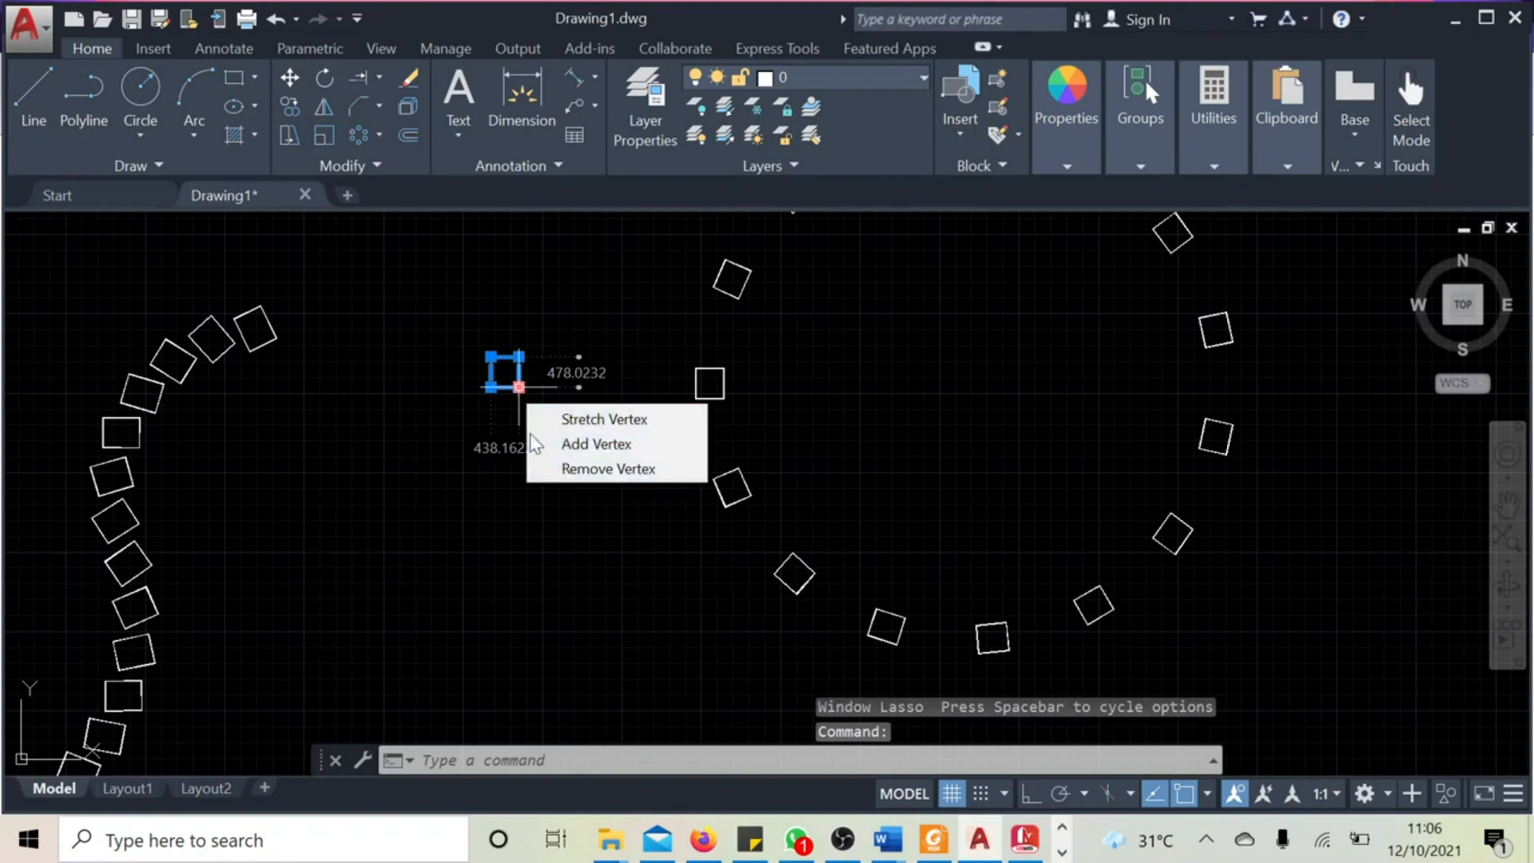
right_click(504, 367)
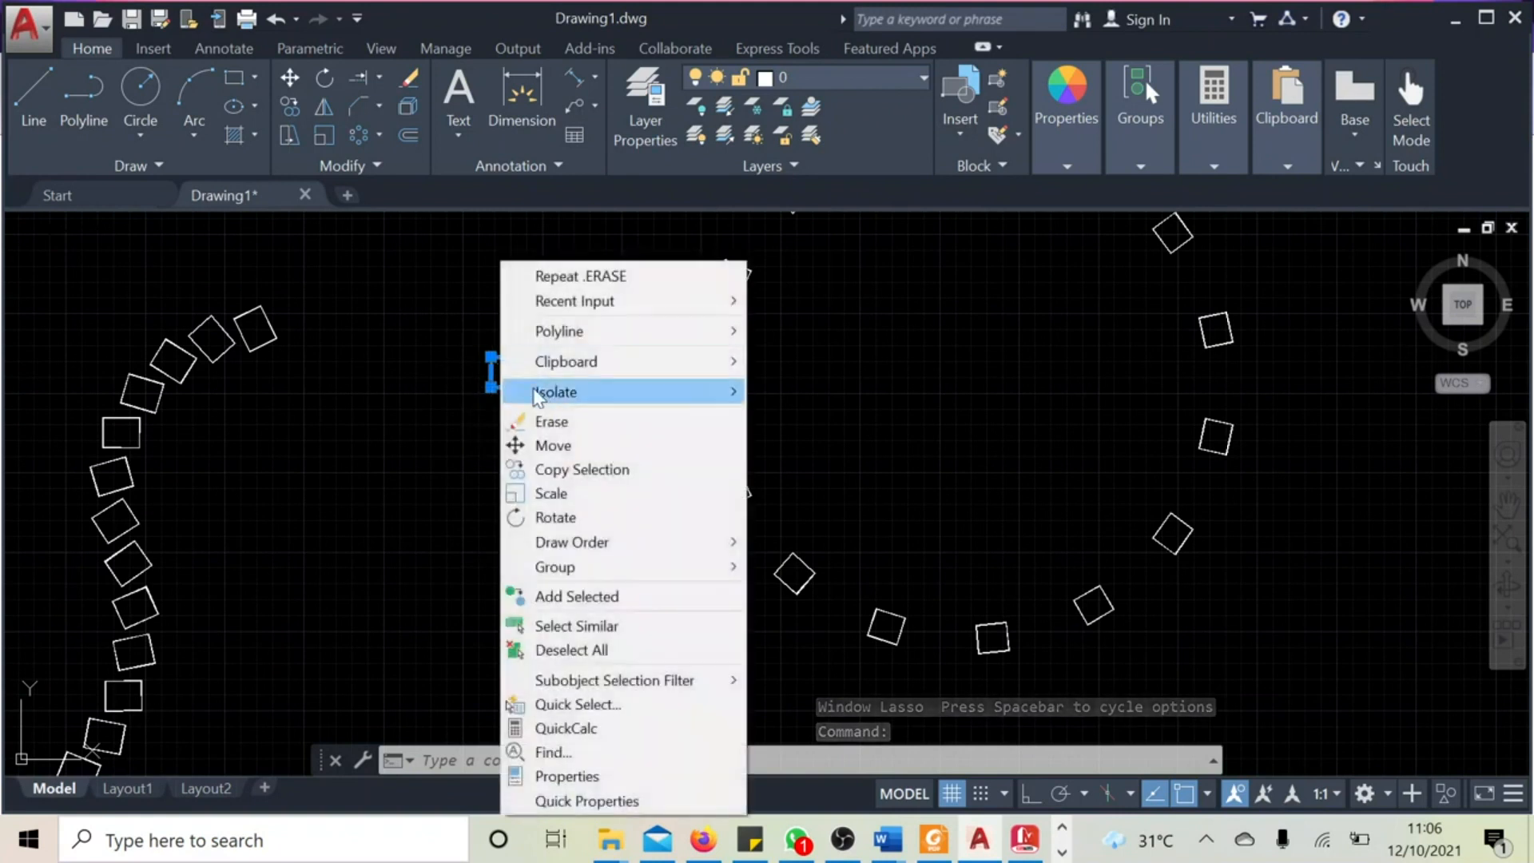
click(569, 421)
Step: Locate the existing vertical rectangle with the inner triangles and the cut-corner rectangle beside it, beyond the rectangular array
scroll(558, 487, down, 4)
middle_drag(695, 589, 410, 589)
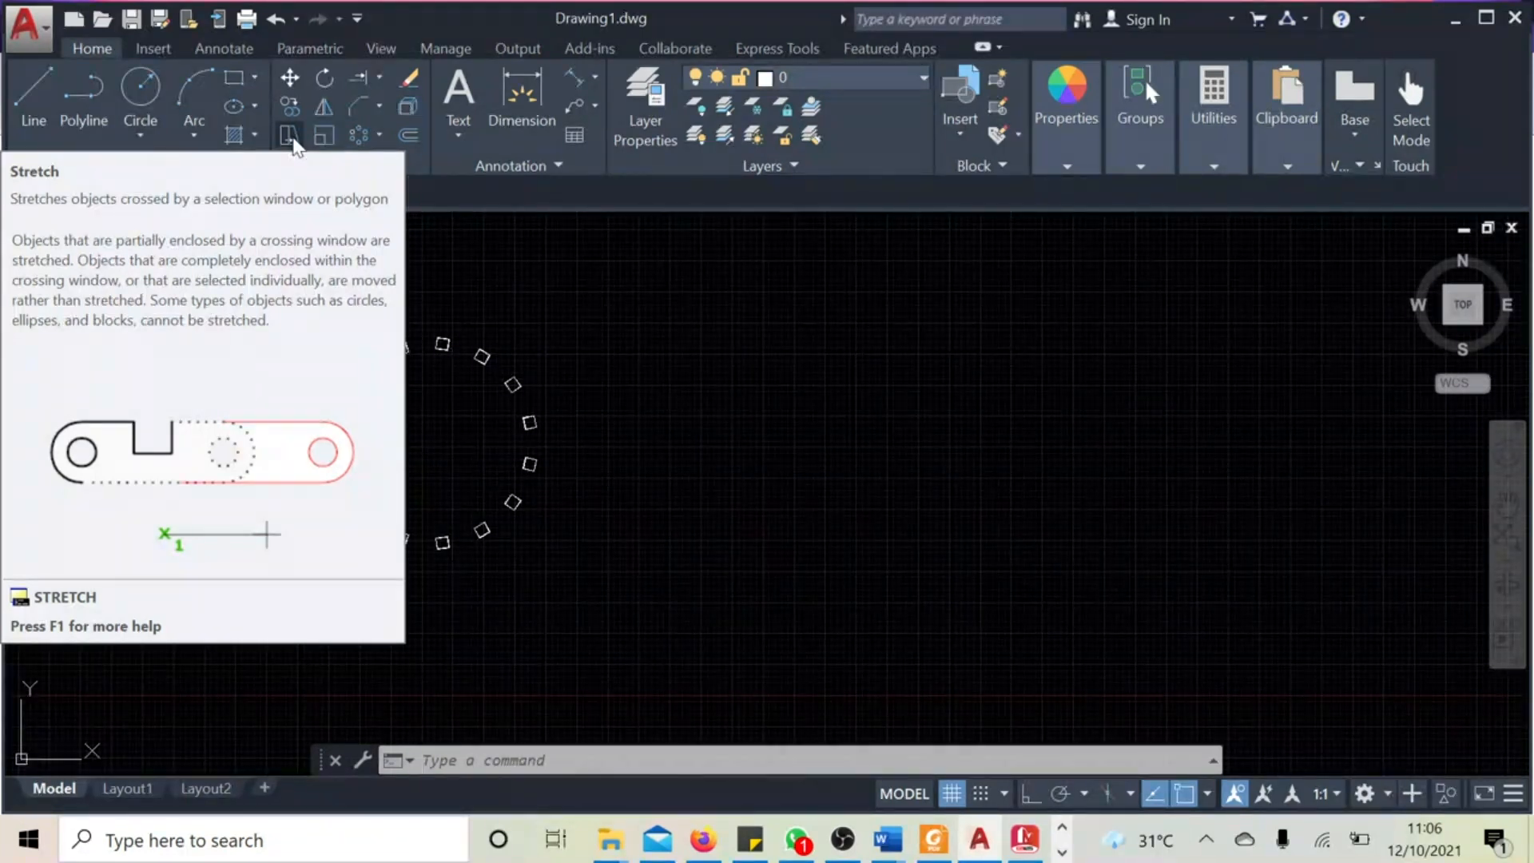
mouse_move(626, 668)
middle_down()
mouse_move(664, 627)
mouse_move(966, 439)
middle_up()
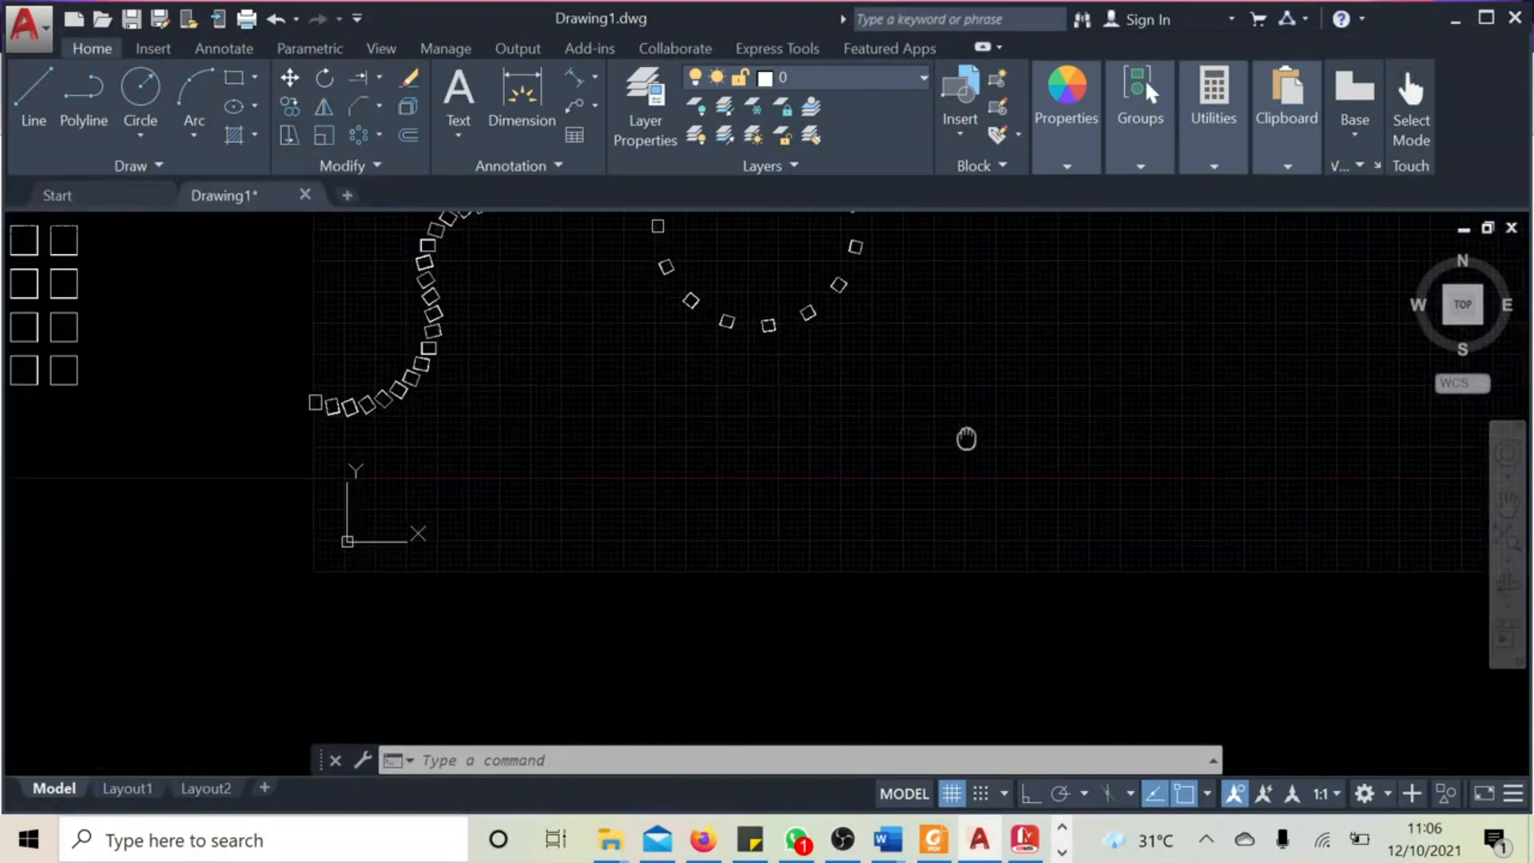
scroll(240, 422, down, 2)
middle_drag(165, 496, 803, 432)
scroll(559, 359, up, 3)
scroll(576, 348, up, 4)
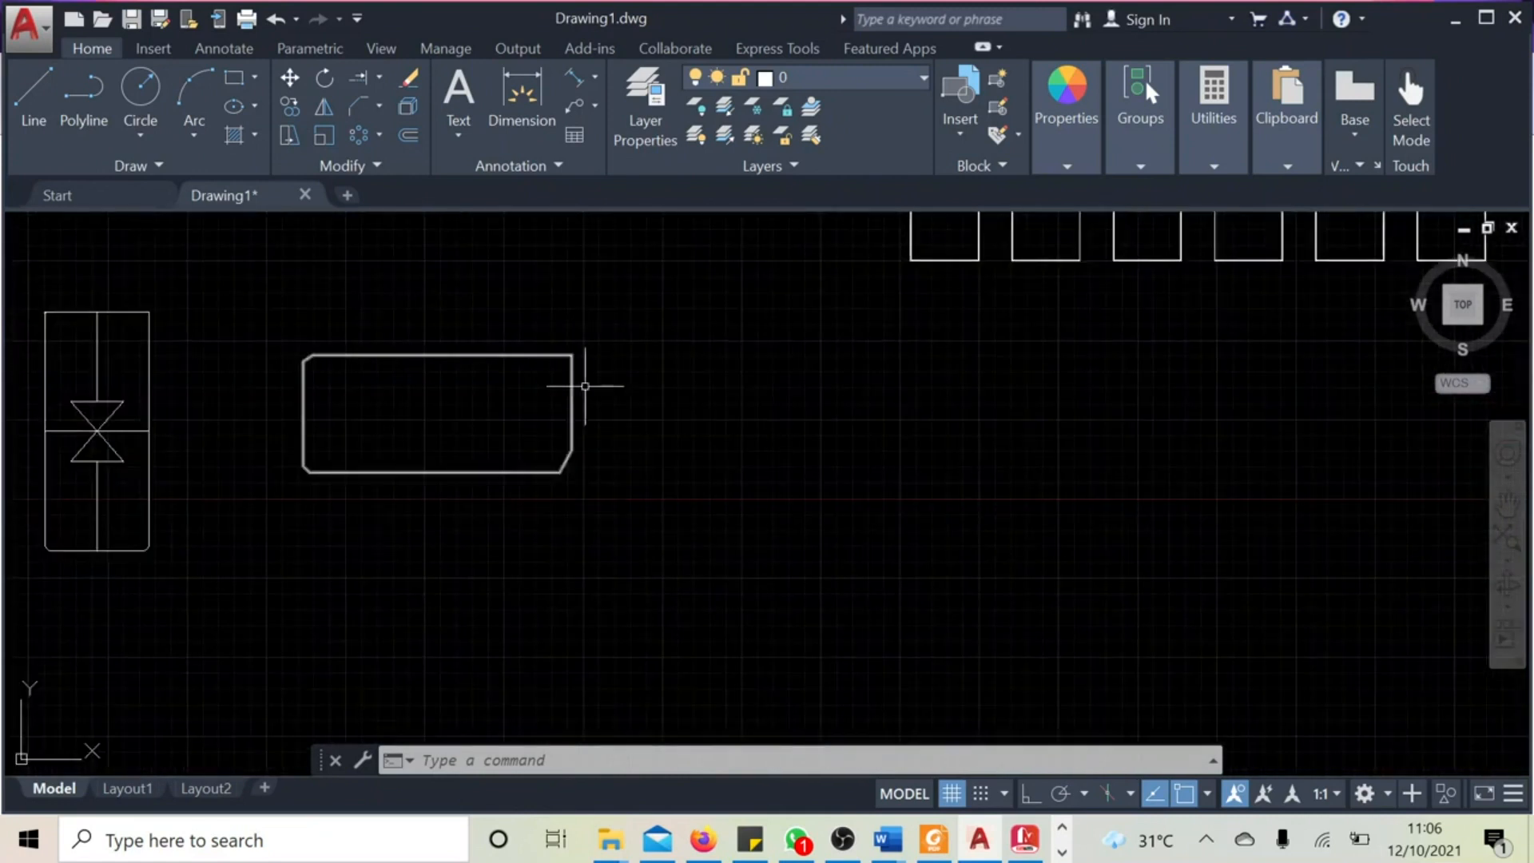
scroll(553, 529, down, 2)
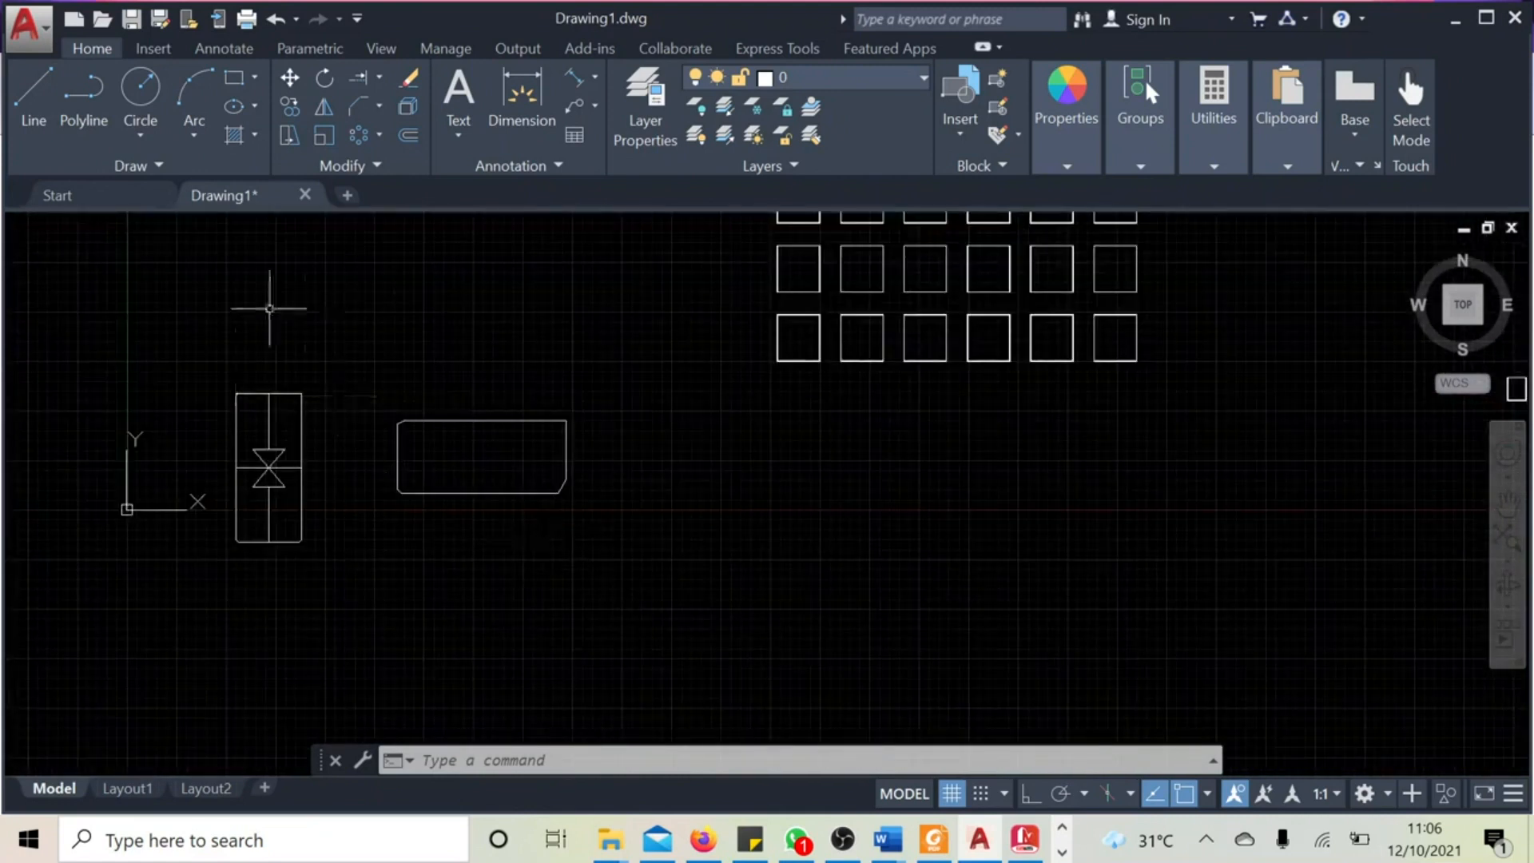
scroll(315, 520, up, 2)
middle_drag(316, 521, 438, 540)
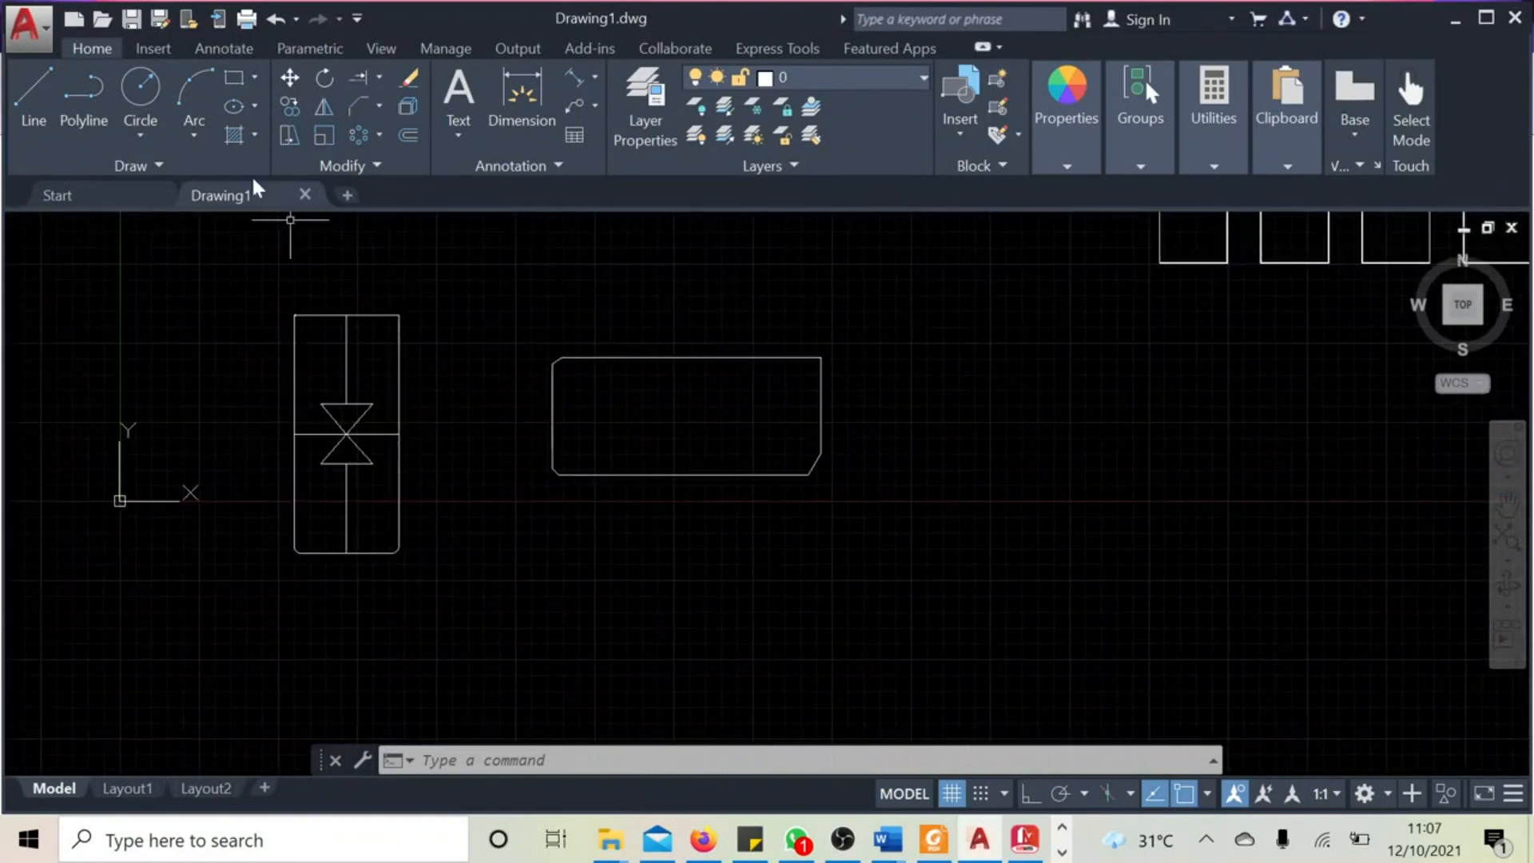
Step: Copy the vertical rectangle with its inner triangles into the open space beyond the polar array, using its middle line's right endpoint as base point
click(291, 103)
mouse_move(216, 273)
mouse_down()
mouse_move(222, 487)
mouse_move(456, 489)
mouse_move(455, 250)
mouse_move(463, 264)
mouse_up()
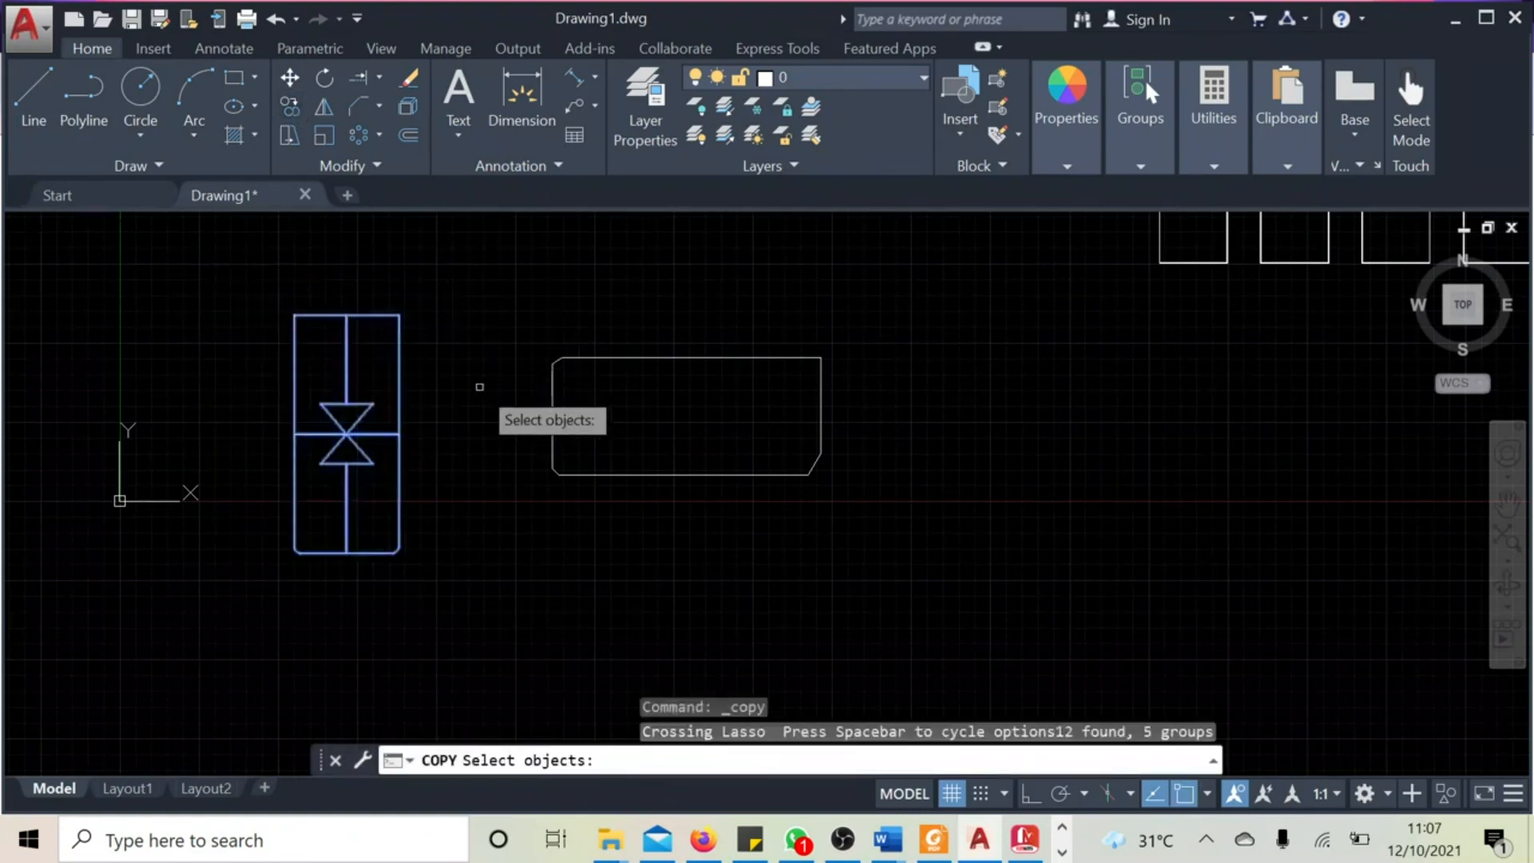
key(Return)
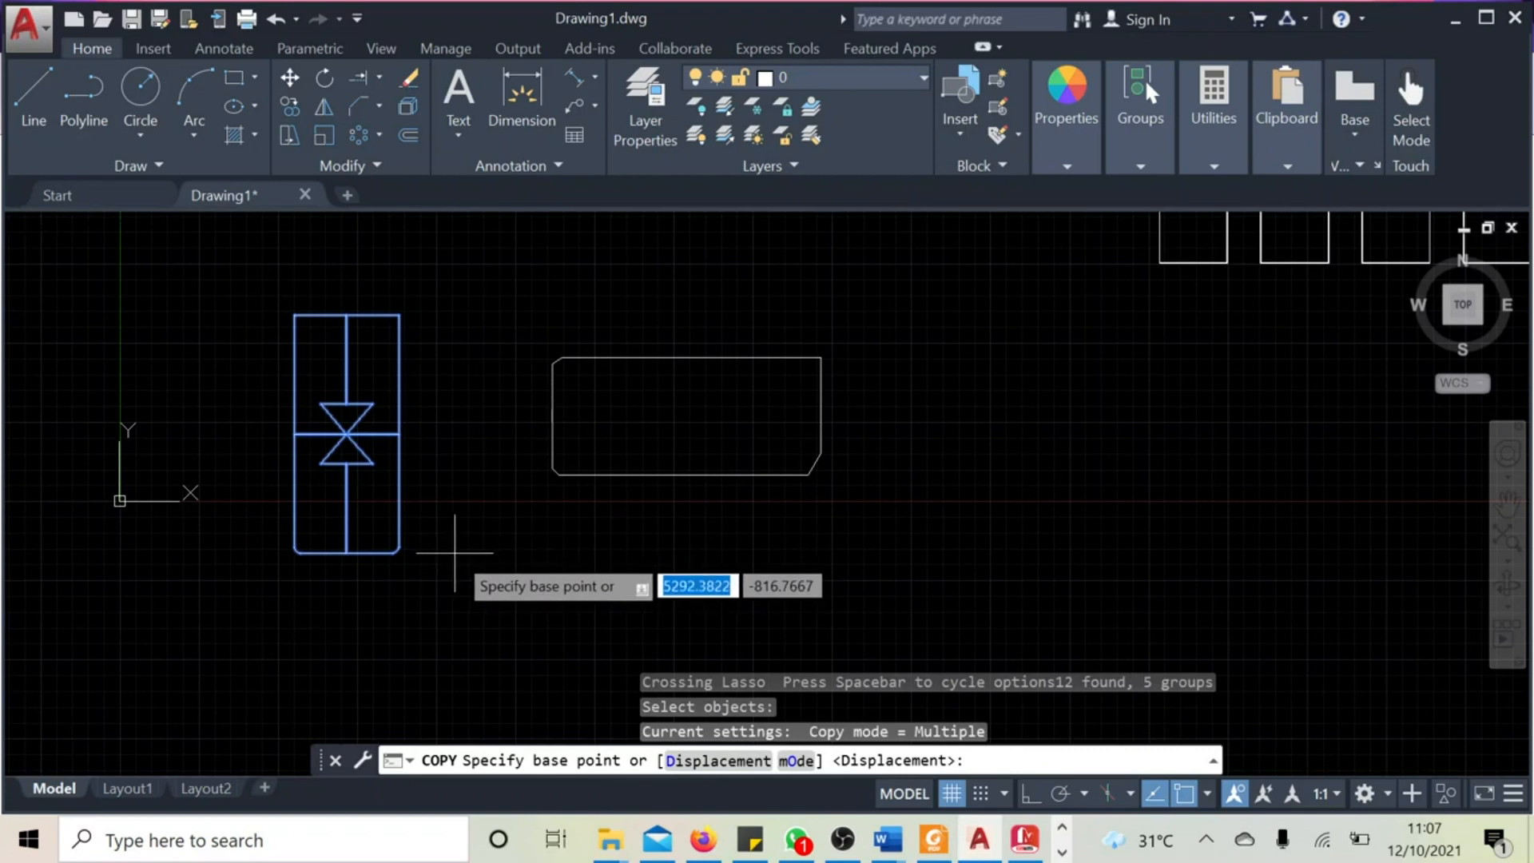
shift+right_click(460, 564)
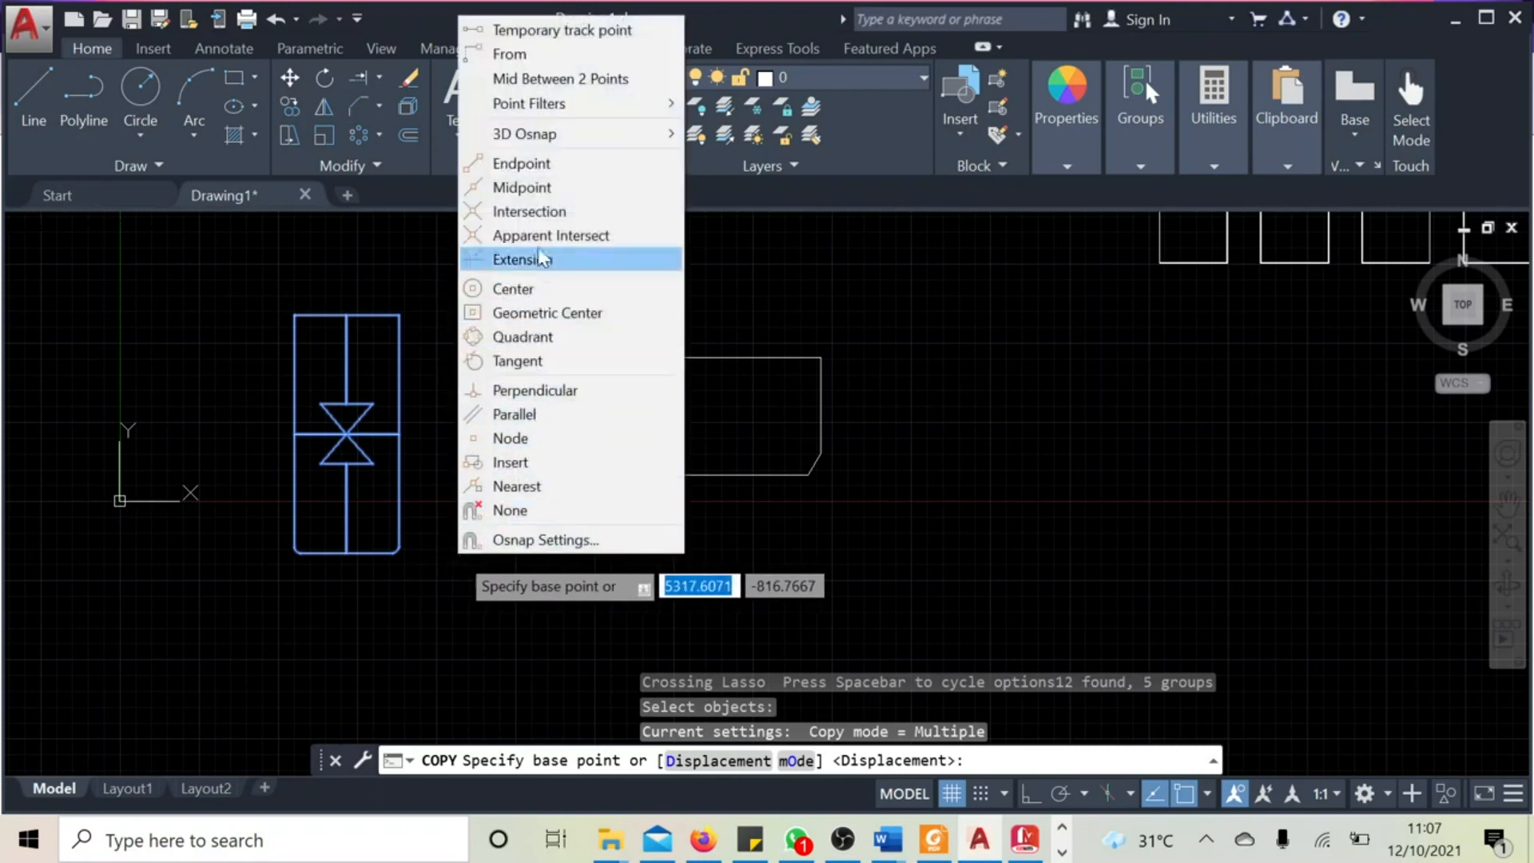
click(543, 169)
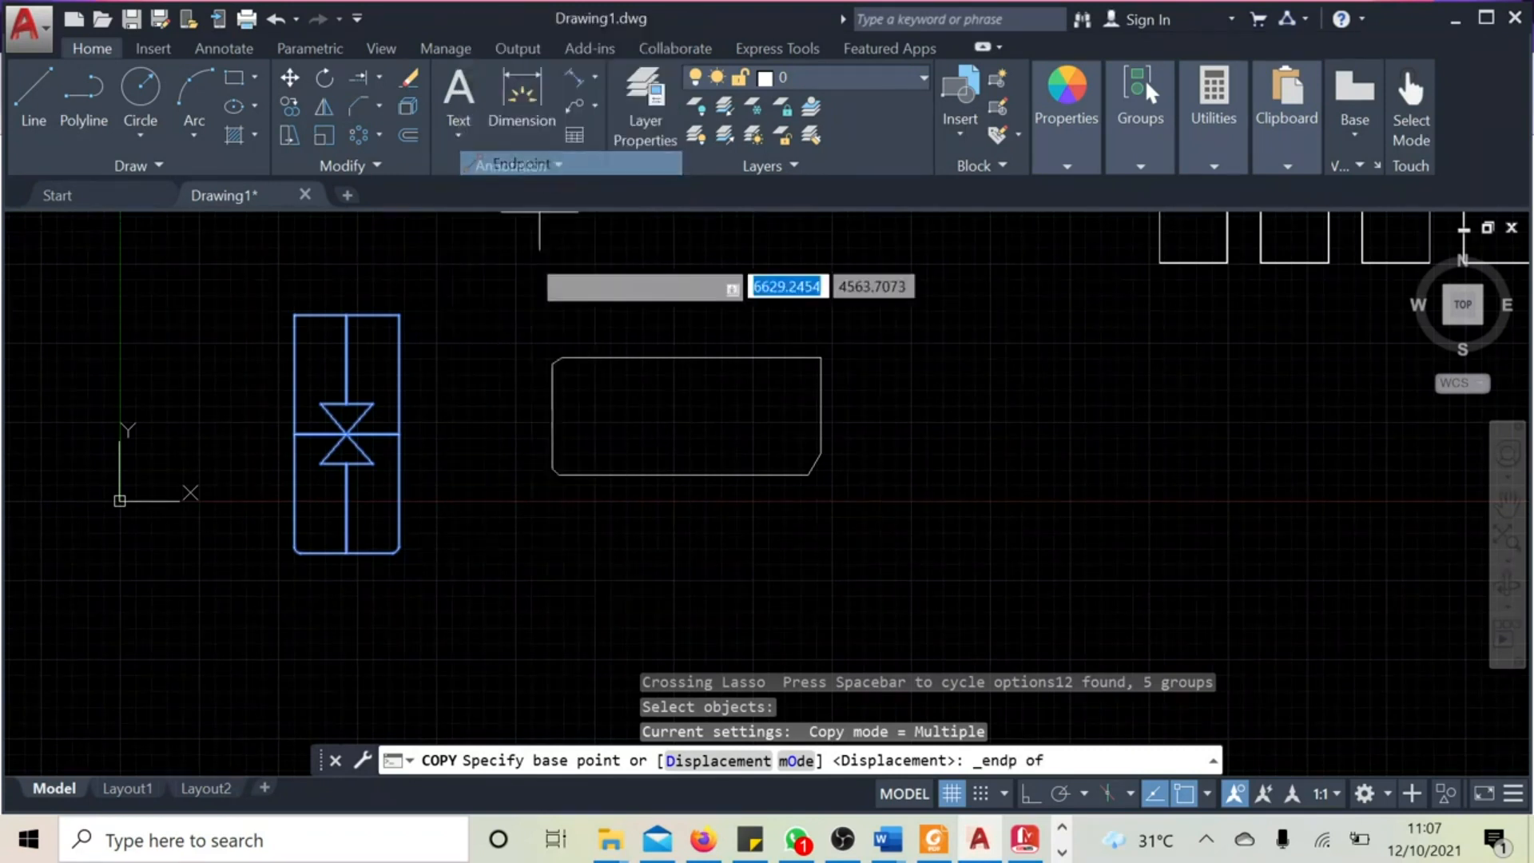
click(398, 434)
middle_drag(1240, 484, 96, 534)
scroll(239, 511, down, 5)
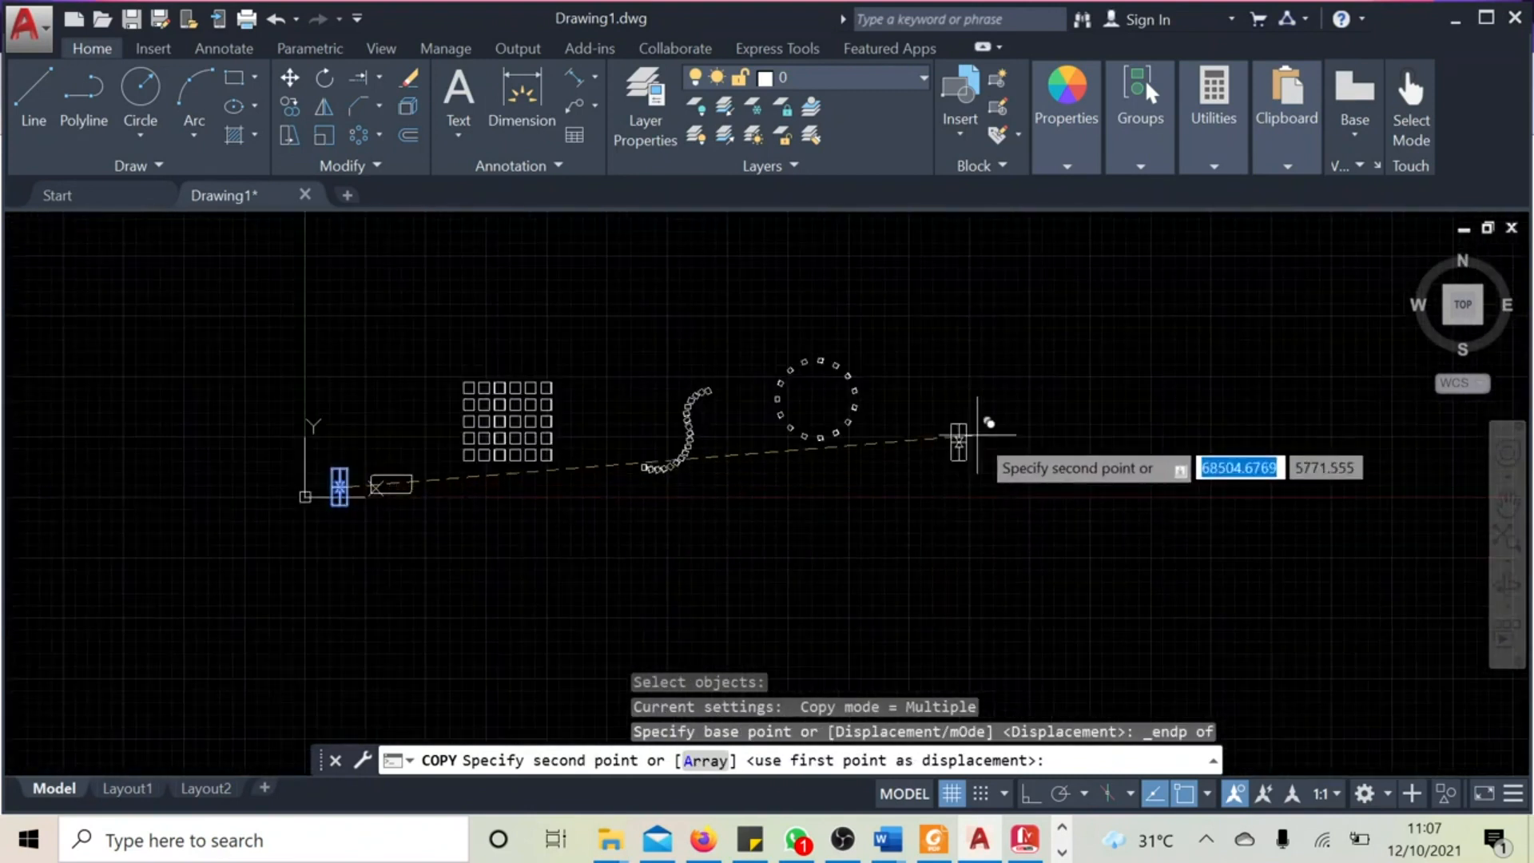
middle_drag(1008, 429, 684, 514)
scroll(759, 503, up, 6)
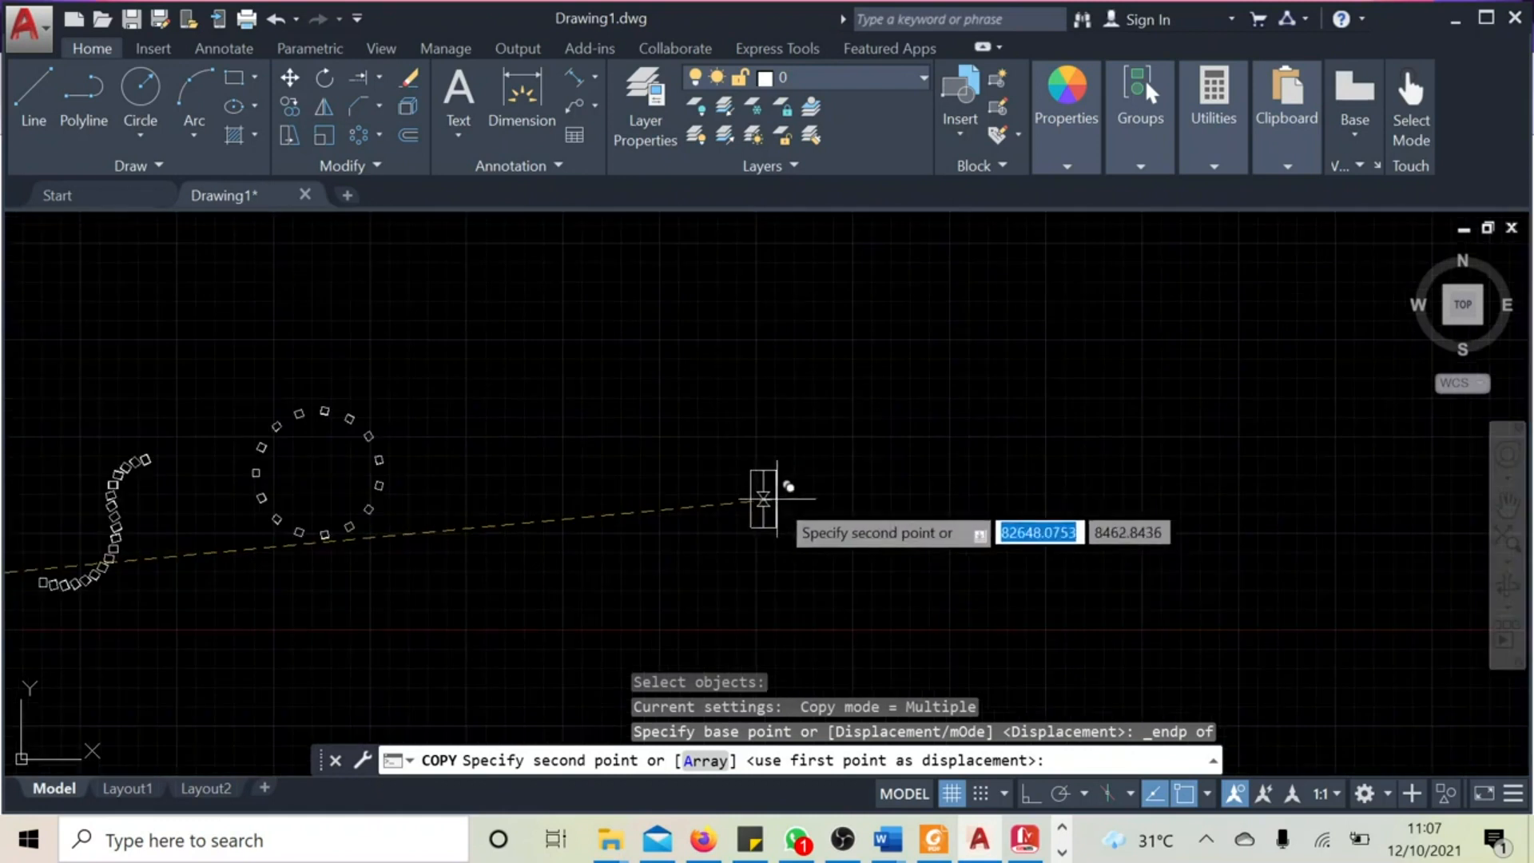
scroll(655, 486, down, 4)
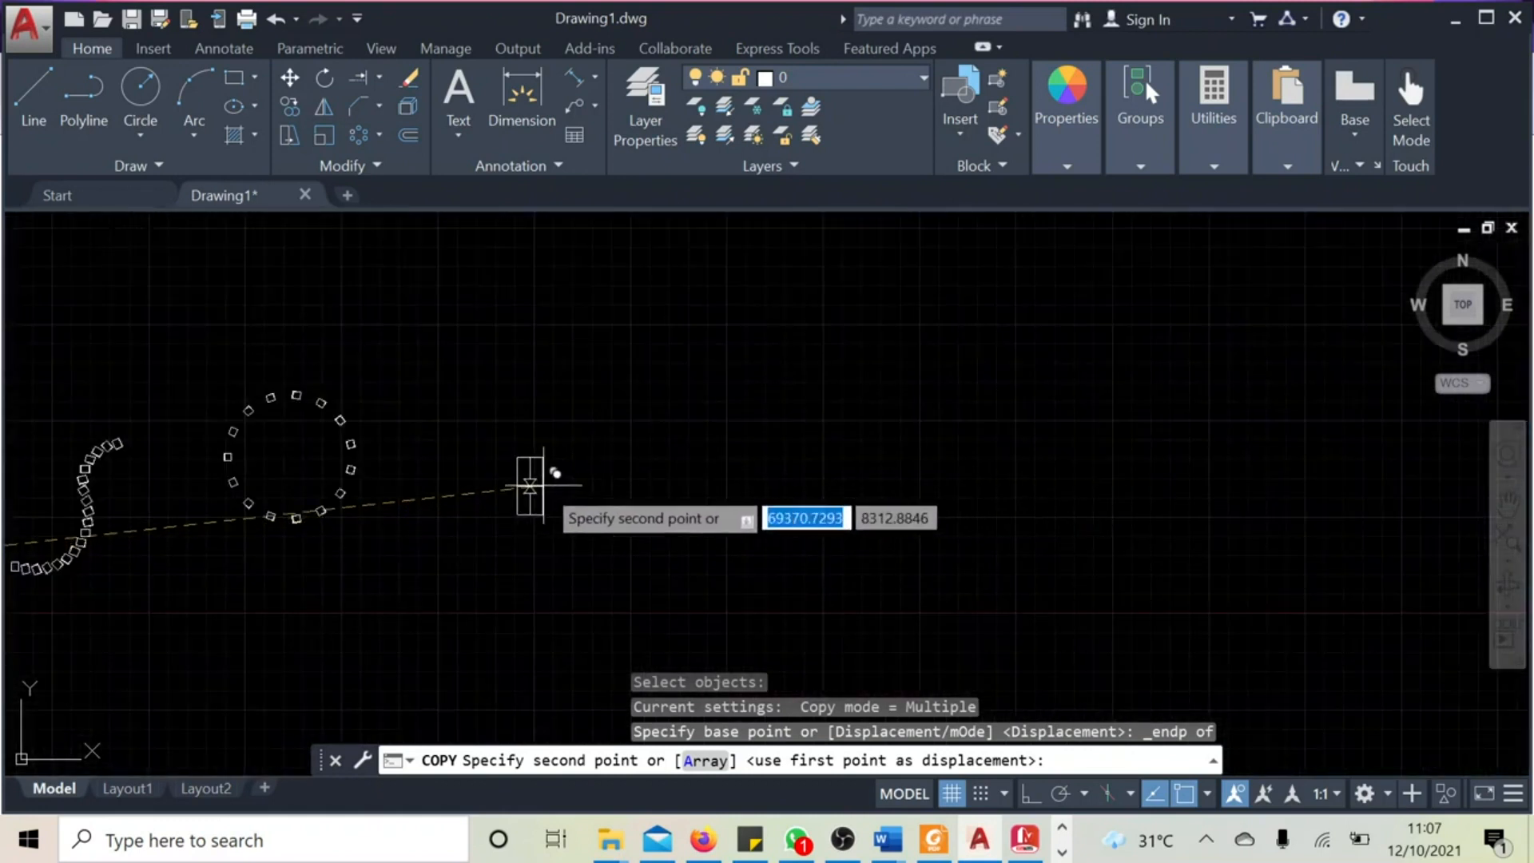
middle_drag(560, 484, 740, 460)
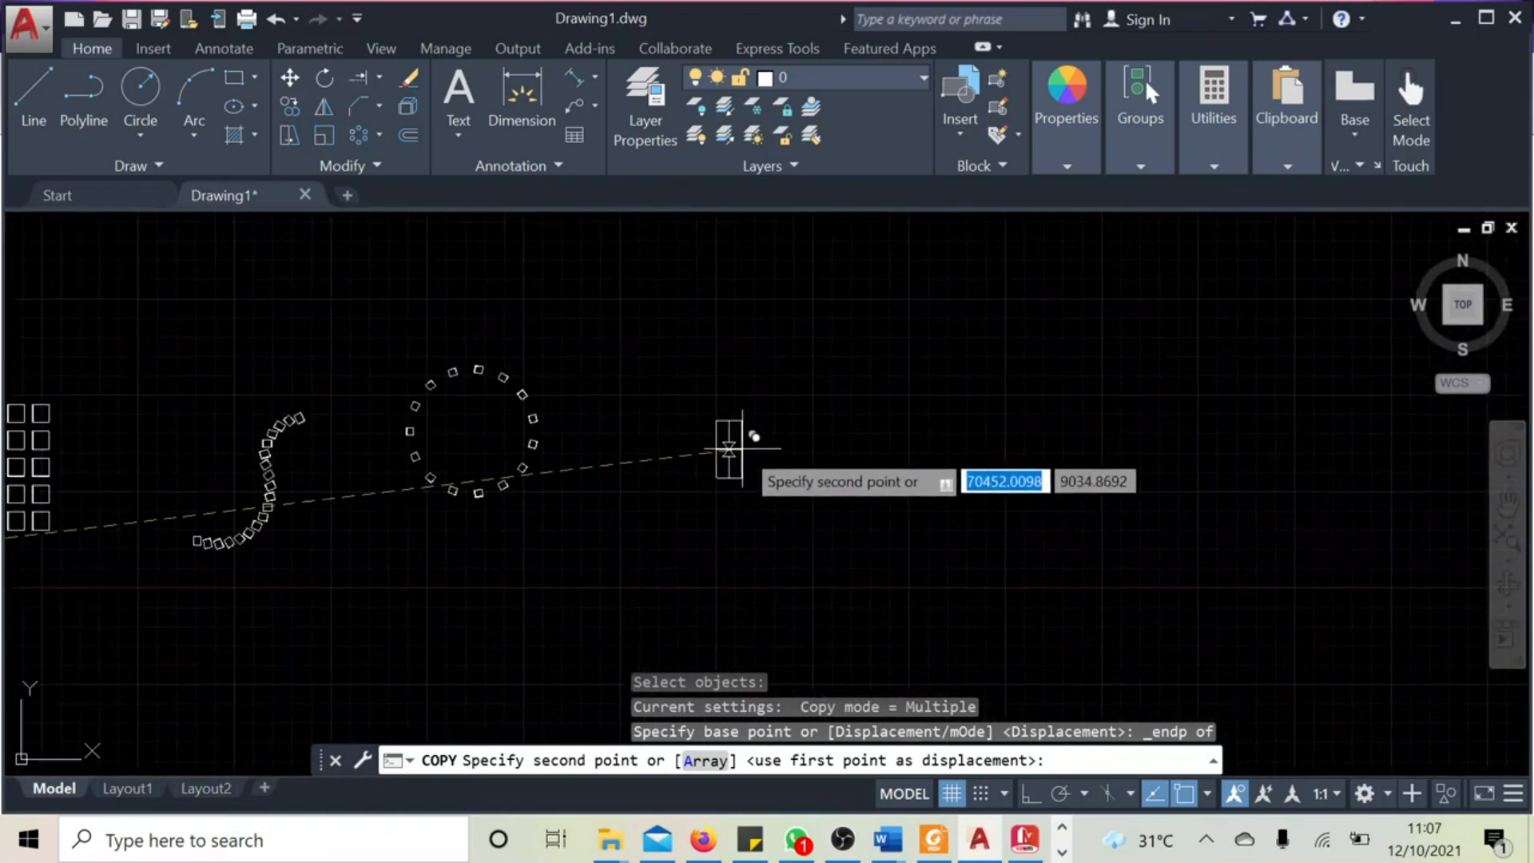
click(743, 448)
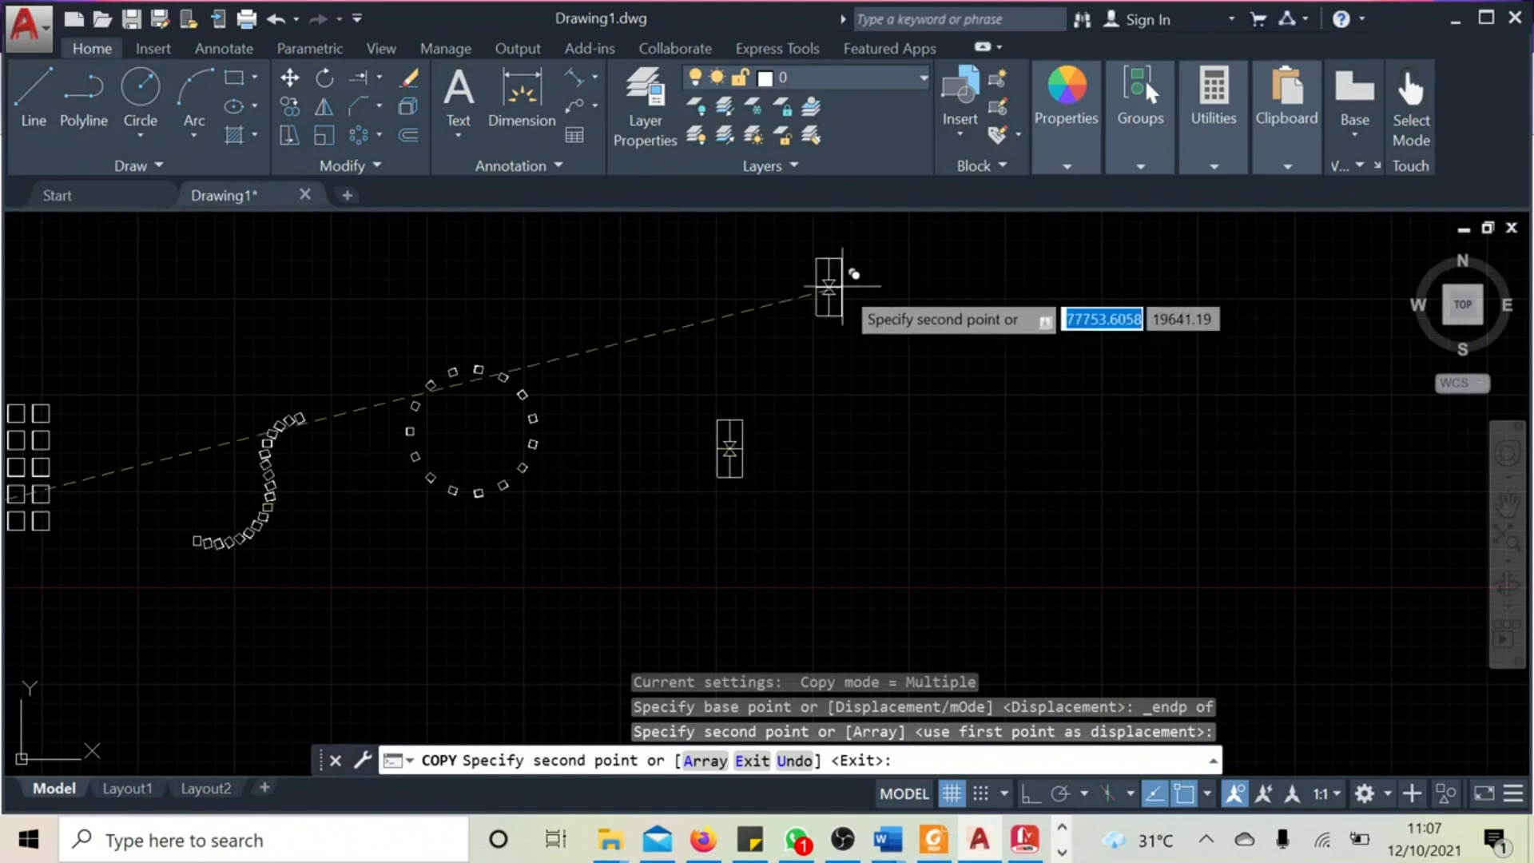
key(Return)
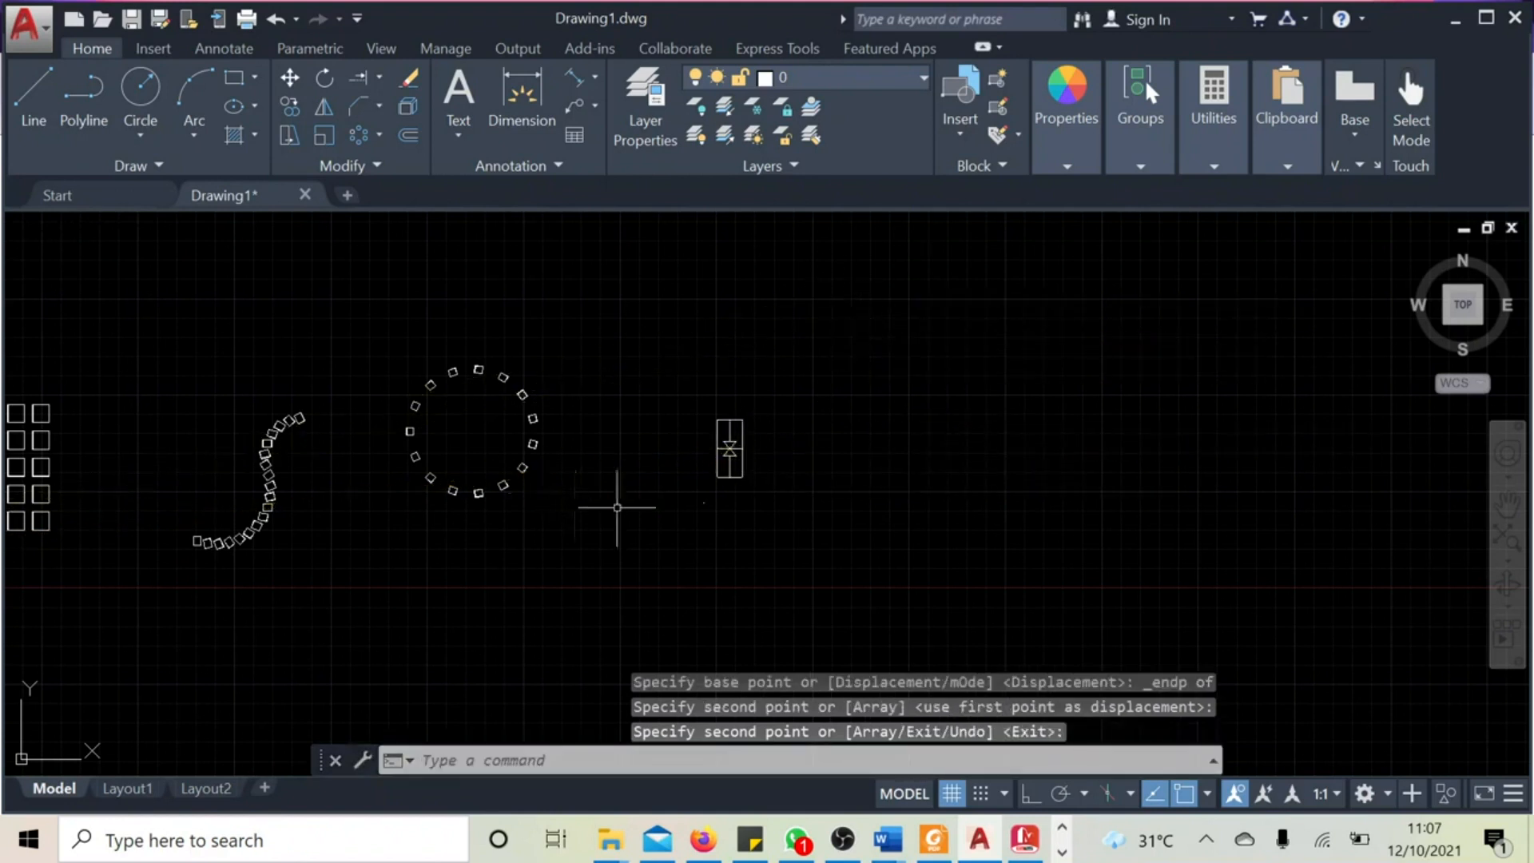
Step: Rotate the copied symbol by 90 degrees about the right endpoint of its middle line
scroll(725, 479, up, 5)
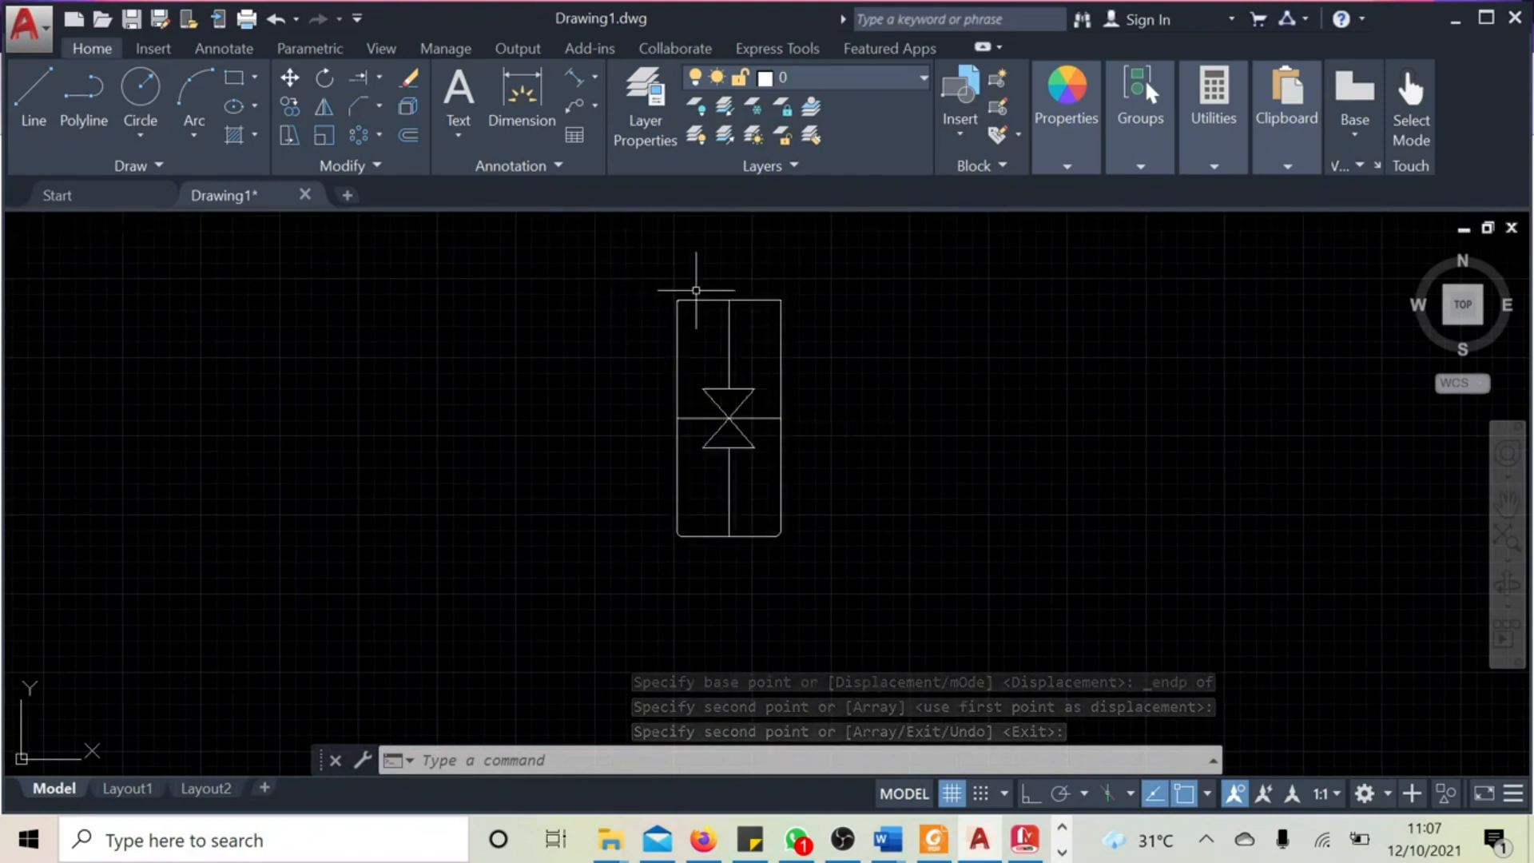
click(322, 77)
mouse_move(570, 276)
mouse_down()
mouse_move(648, 526)
mouse_move(903, 417)
mouse_move(868, 304)
mouse_up()
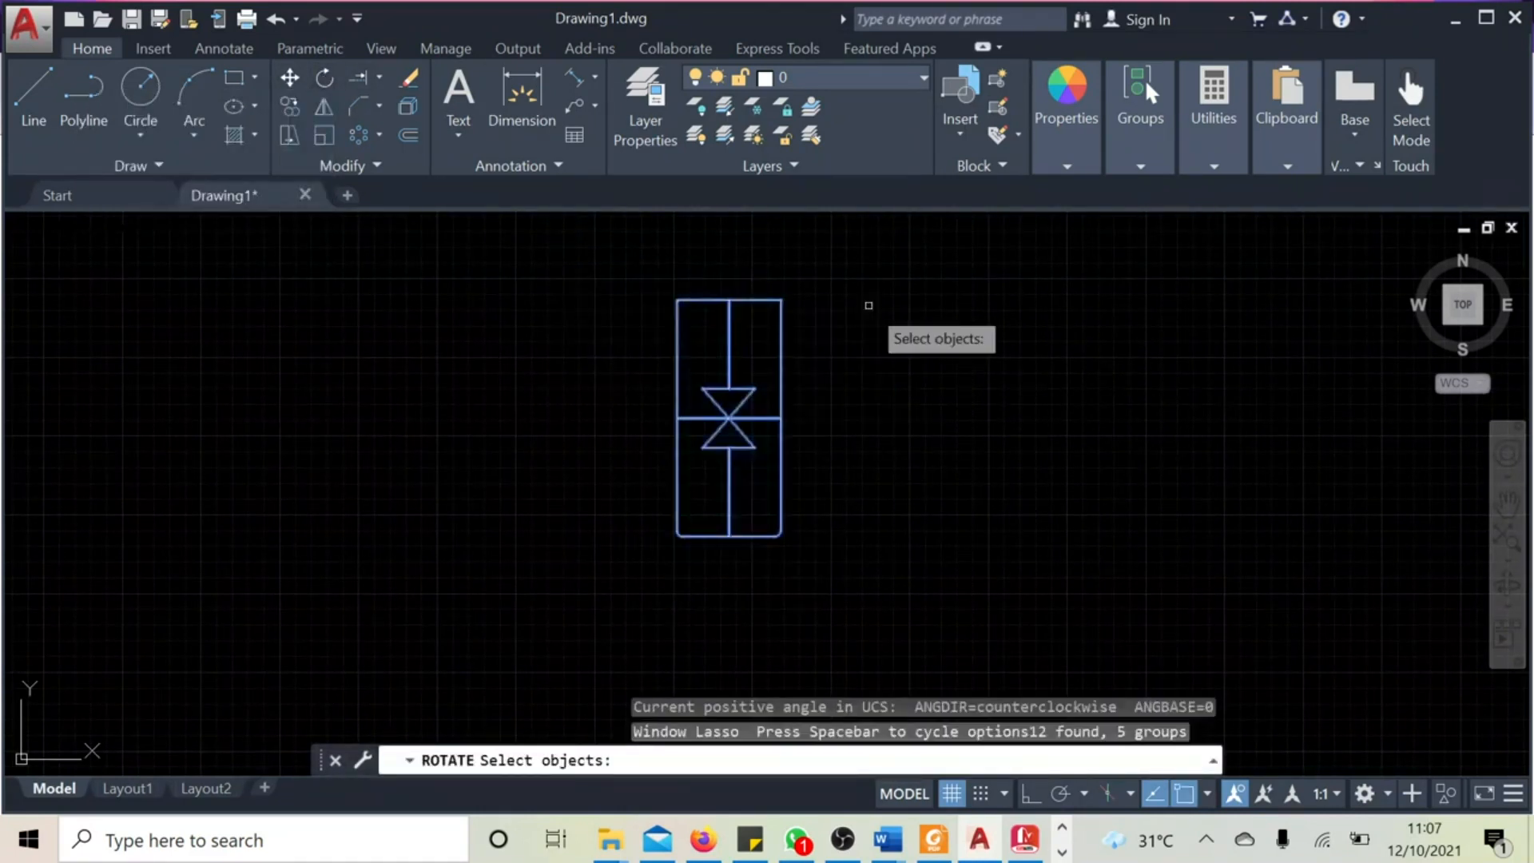
key(Return)
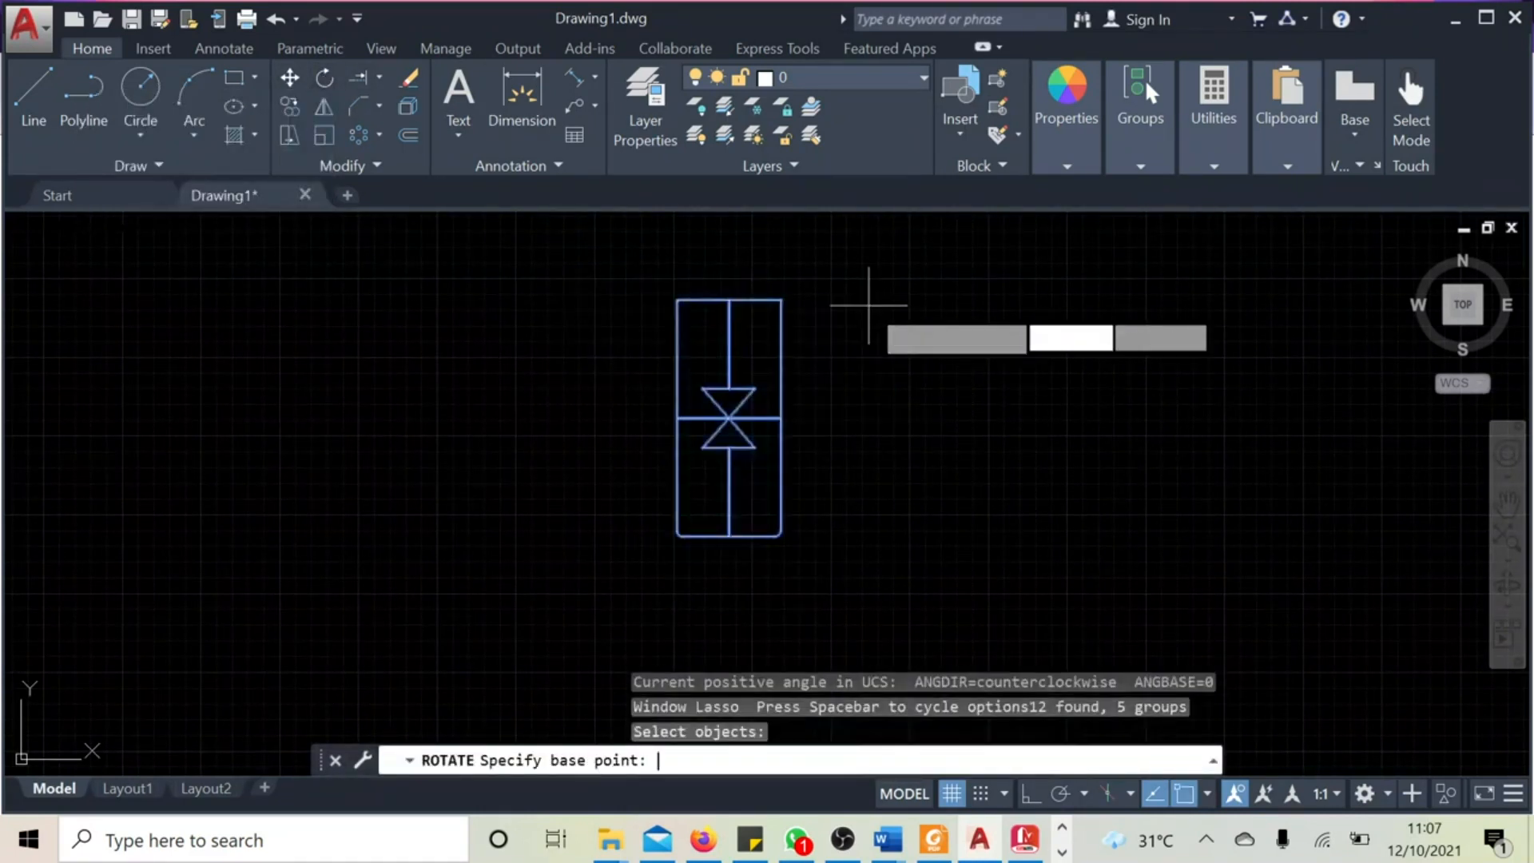
shift+right_click(909, 526)
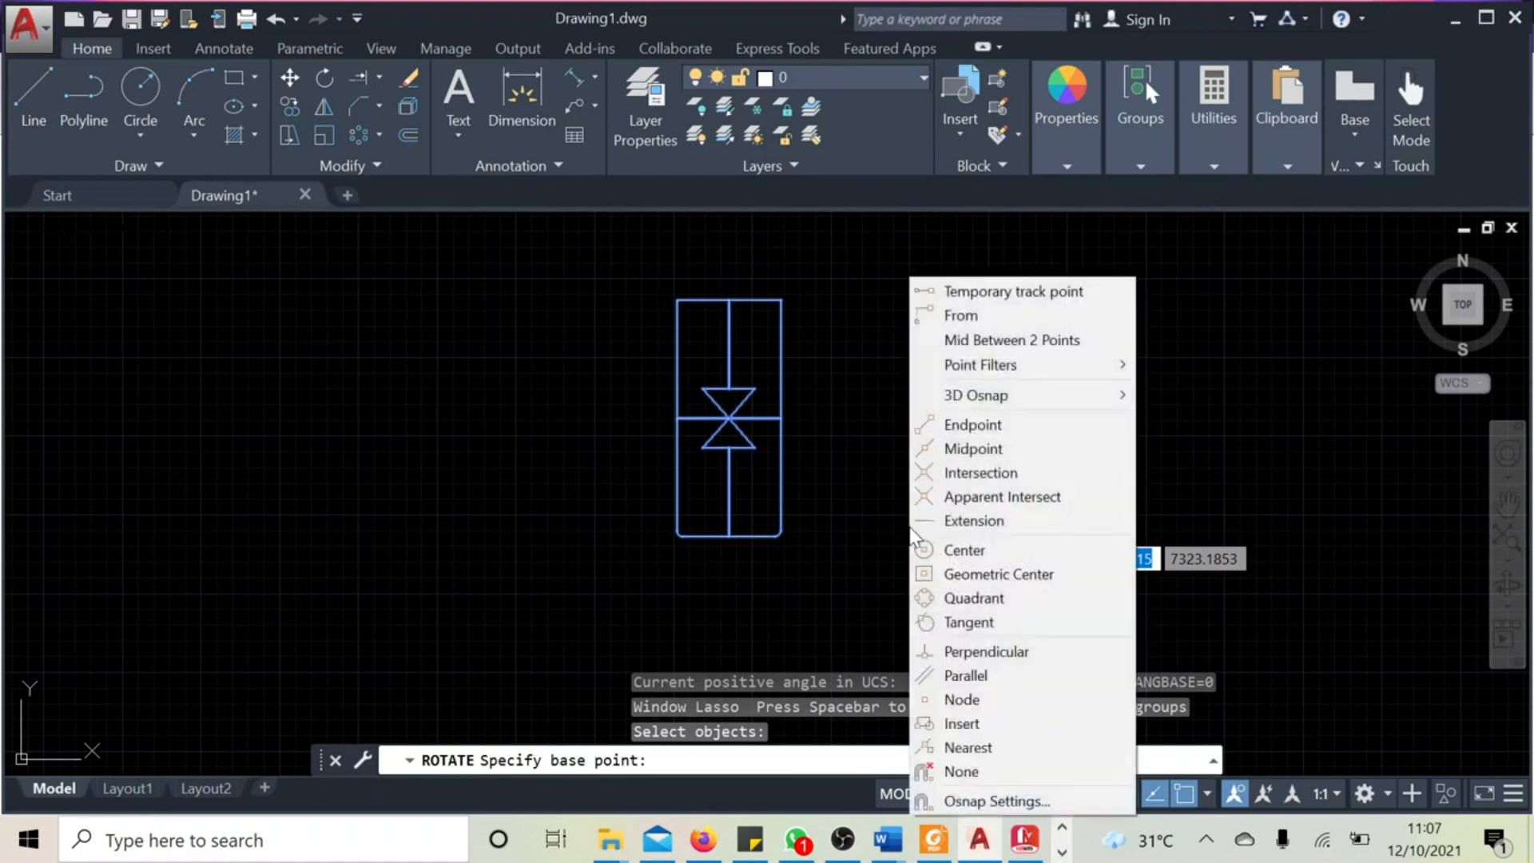
click(995, 423)
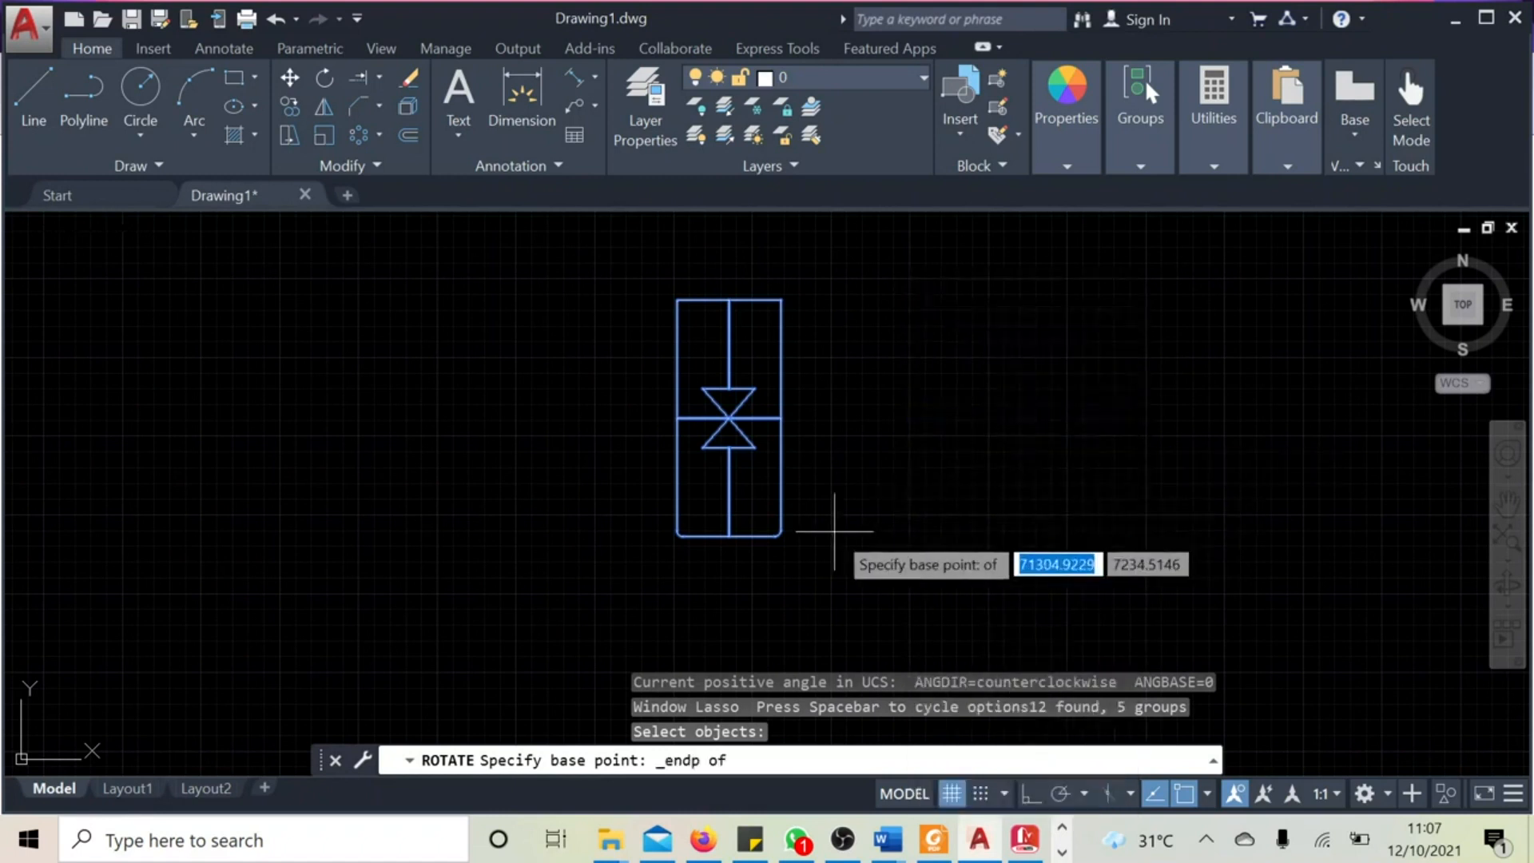
click(780, 418)
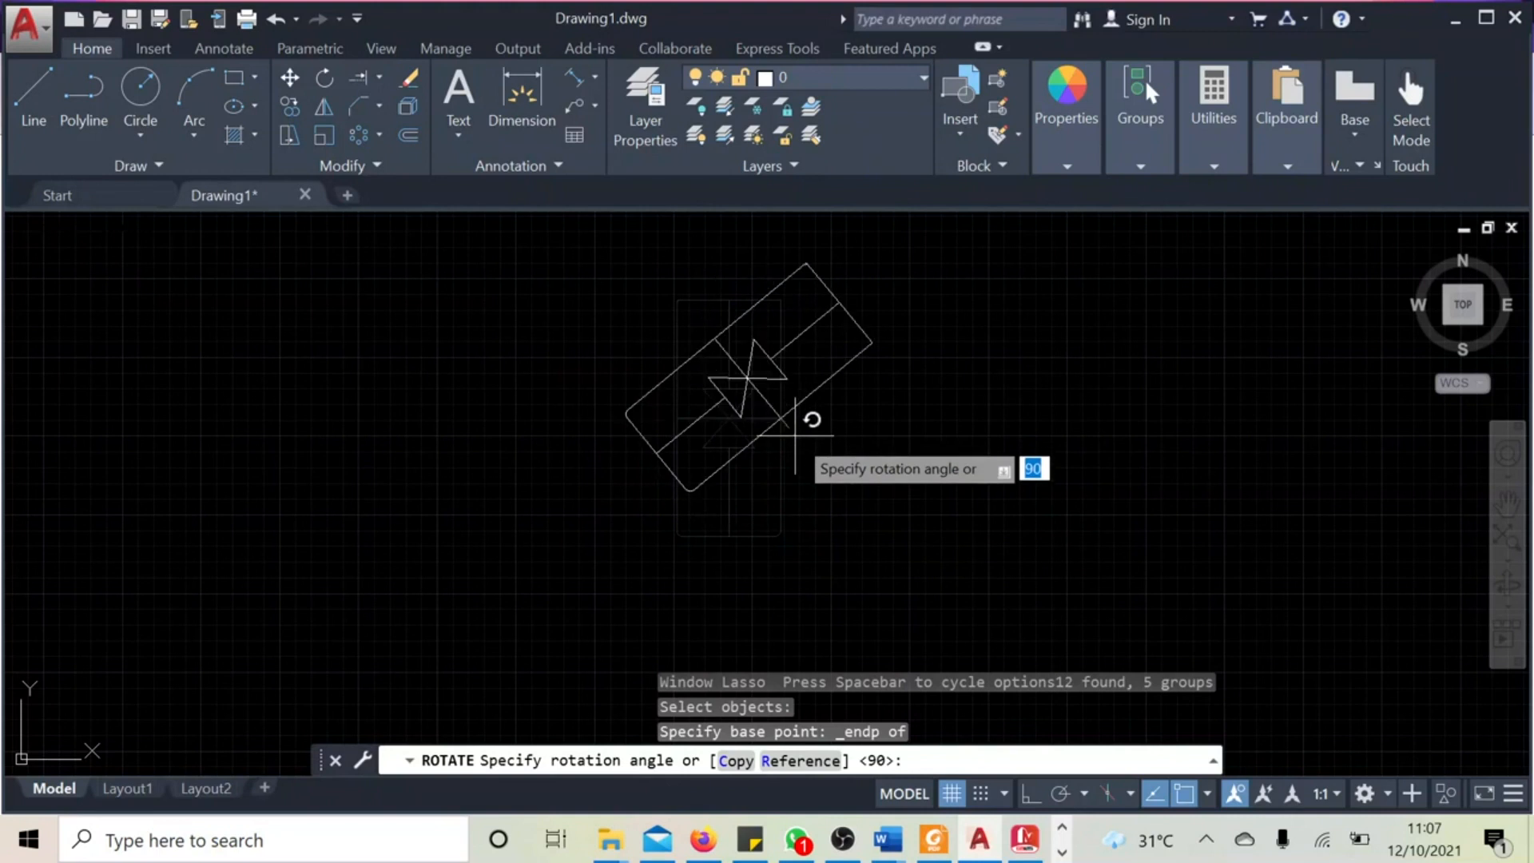
key(Return)
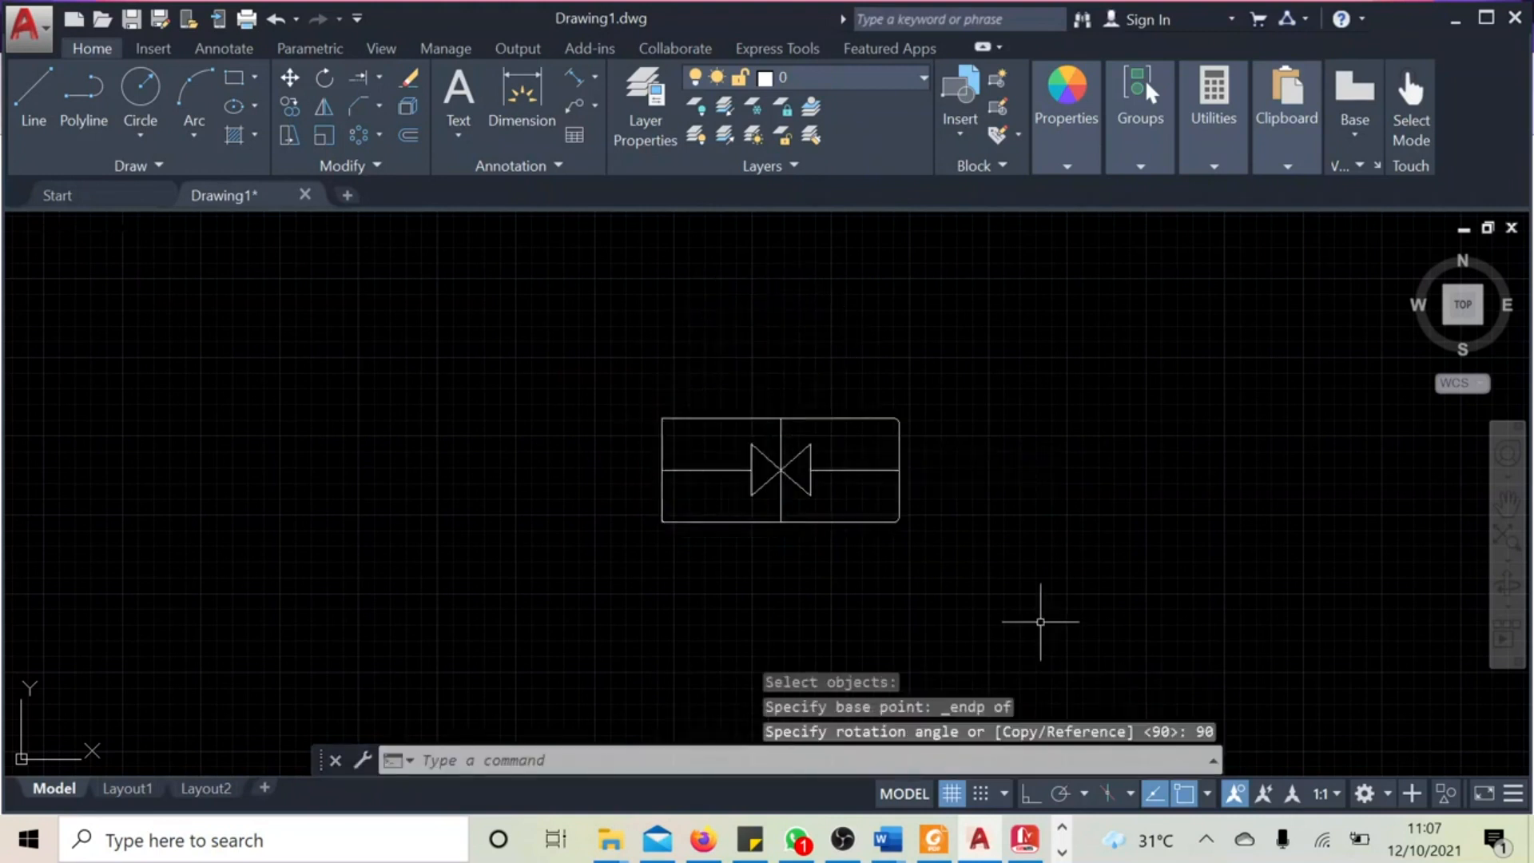
scroll(975, 583, up, 4)
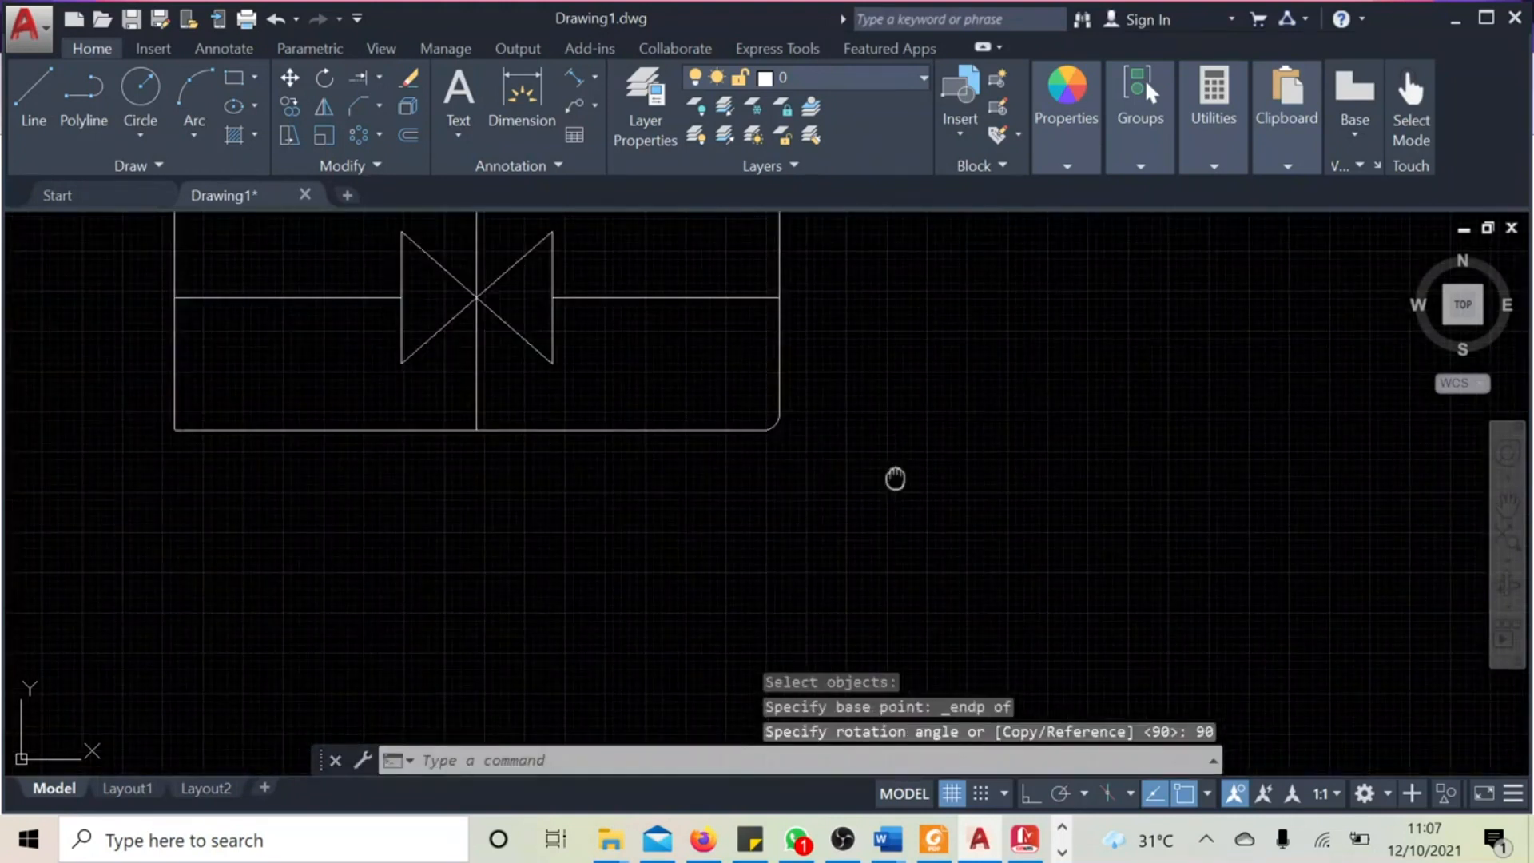
middle_drag(895, 478, 879, 617)
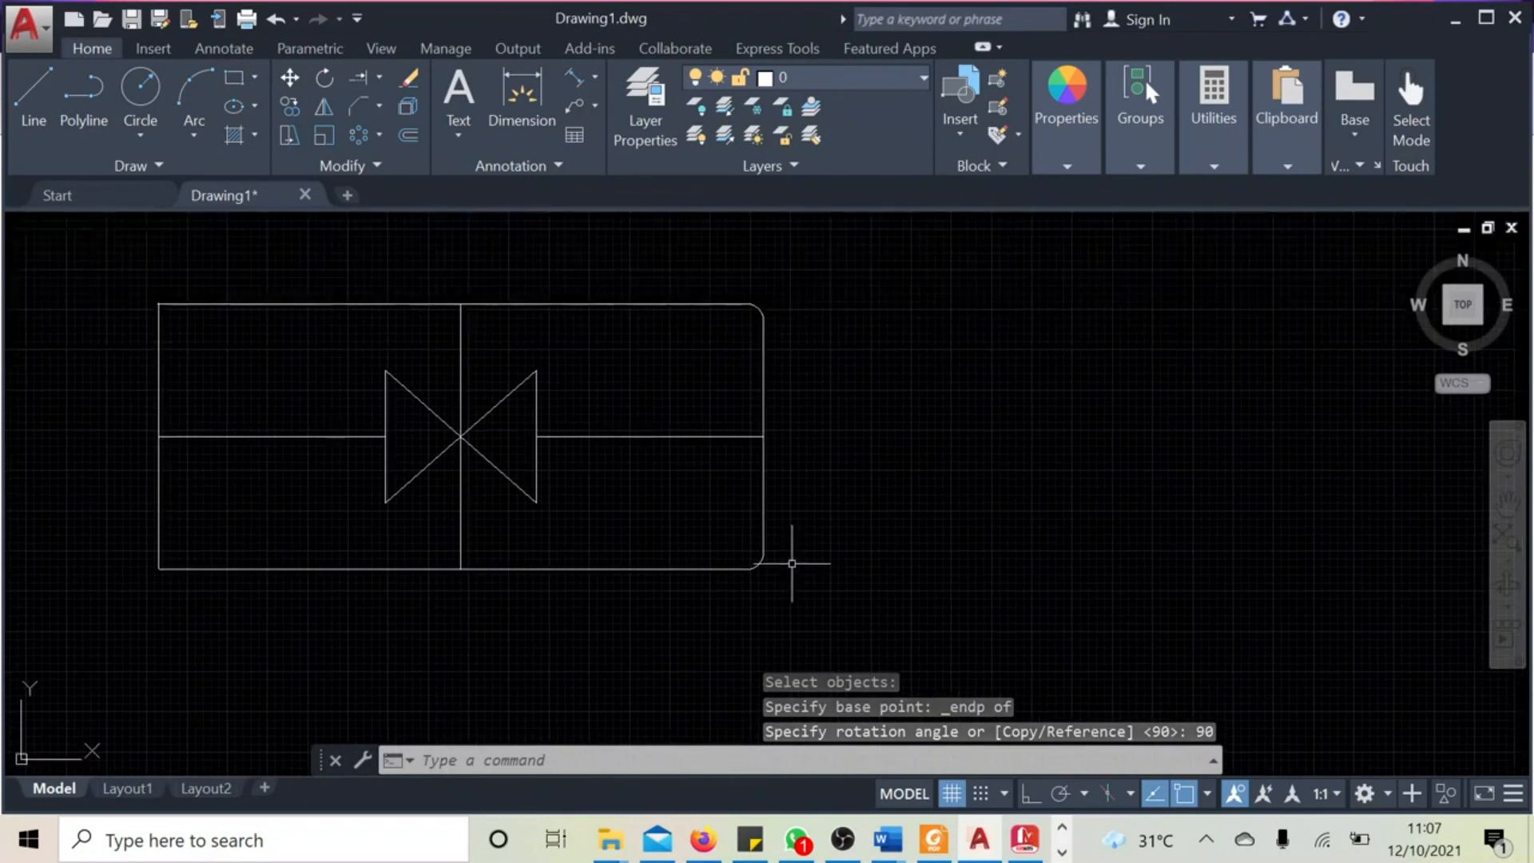
click(496, 408)
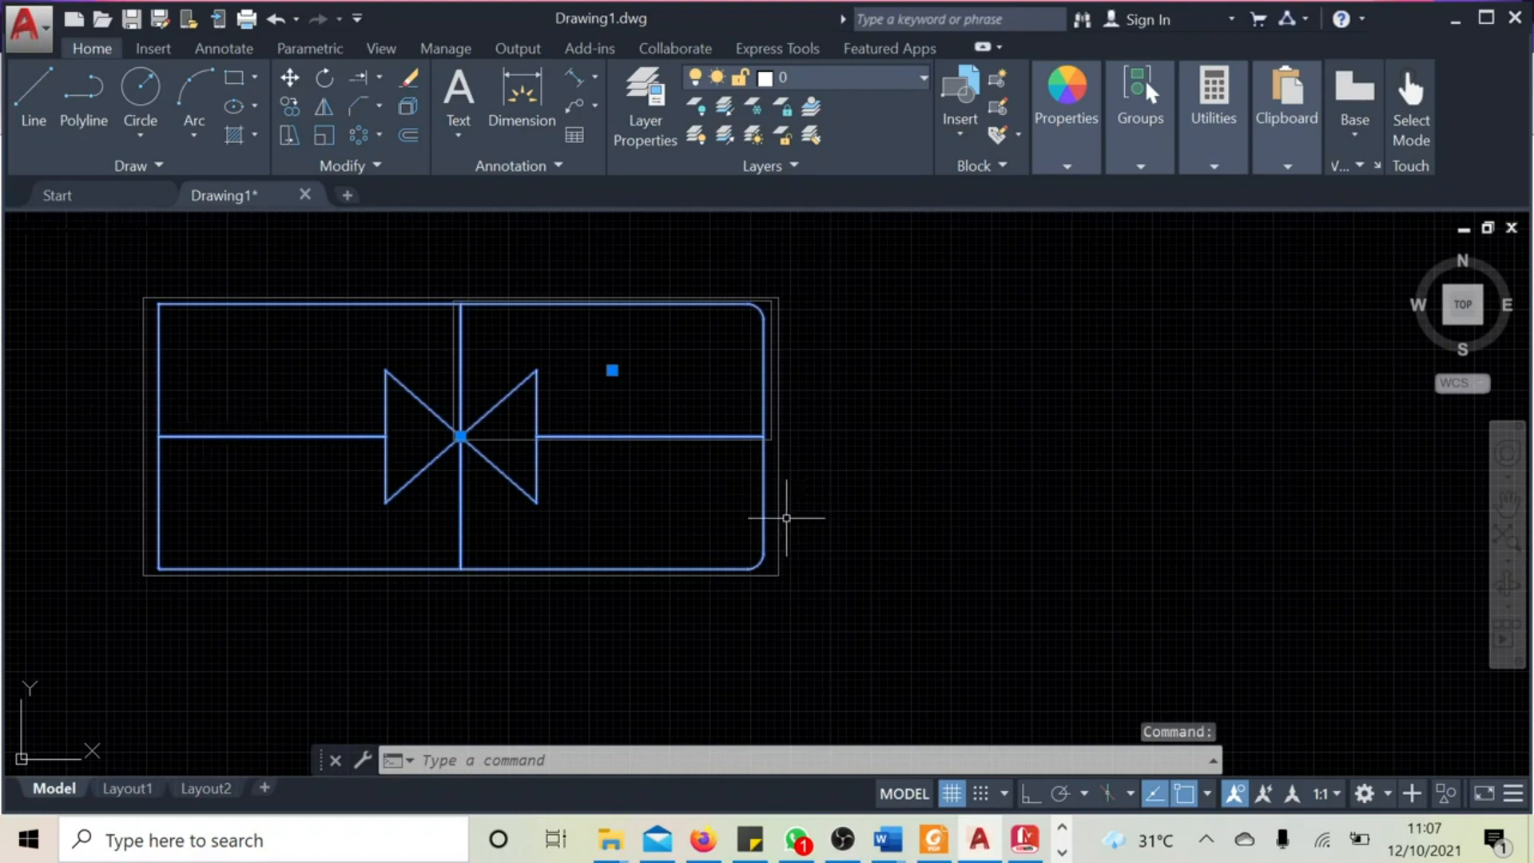
key(Escape)
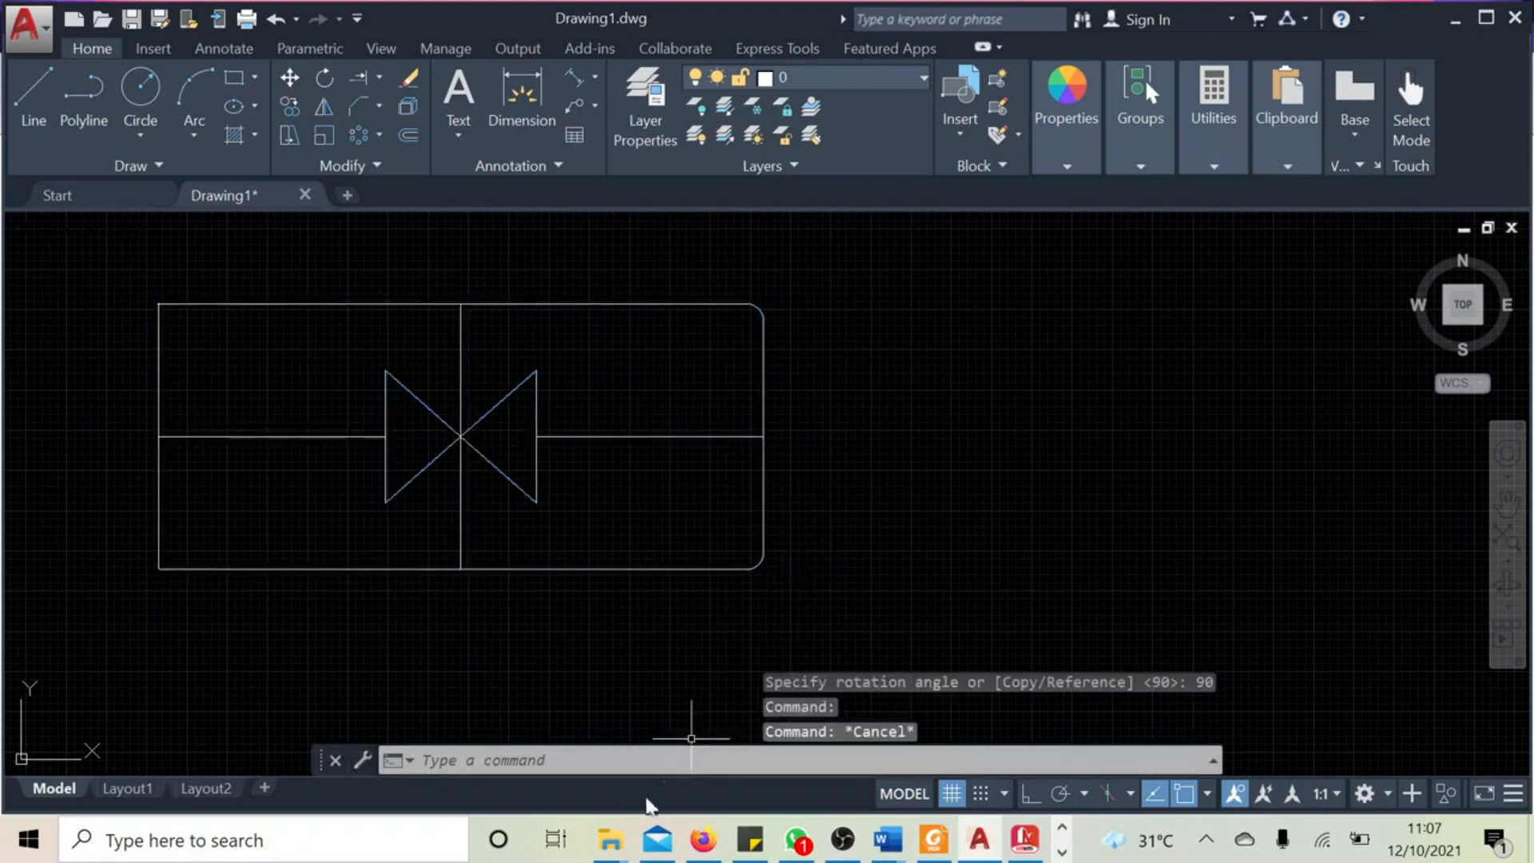
click(288, 135)
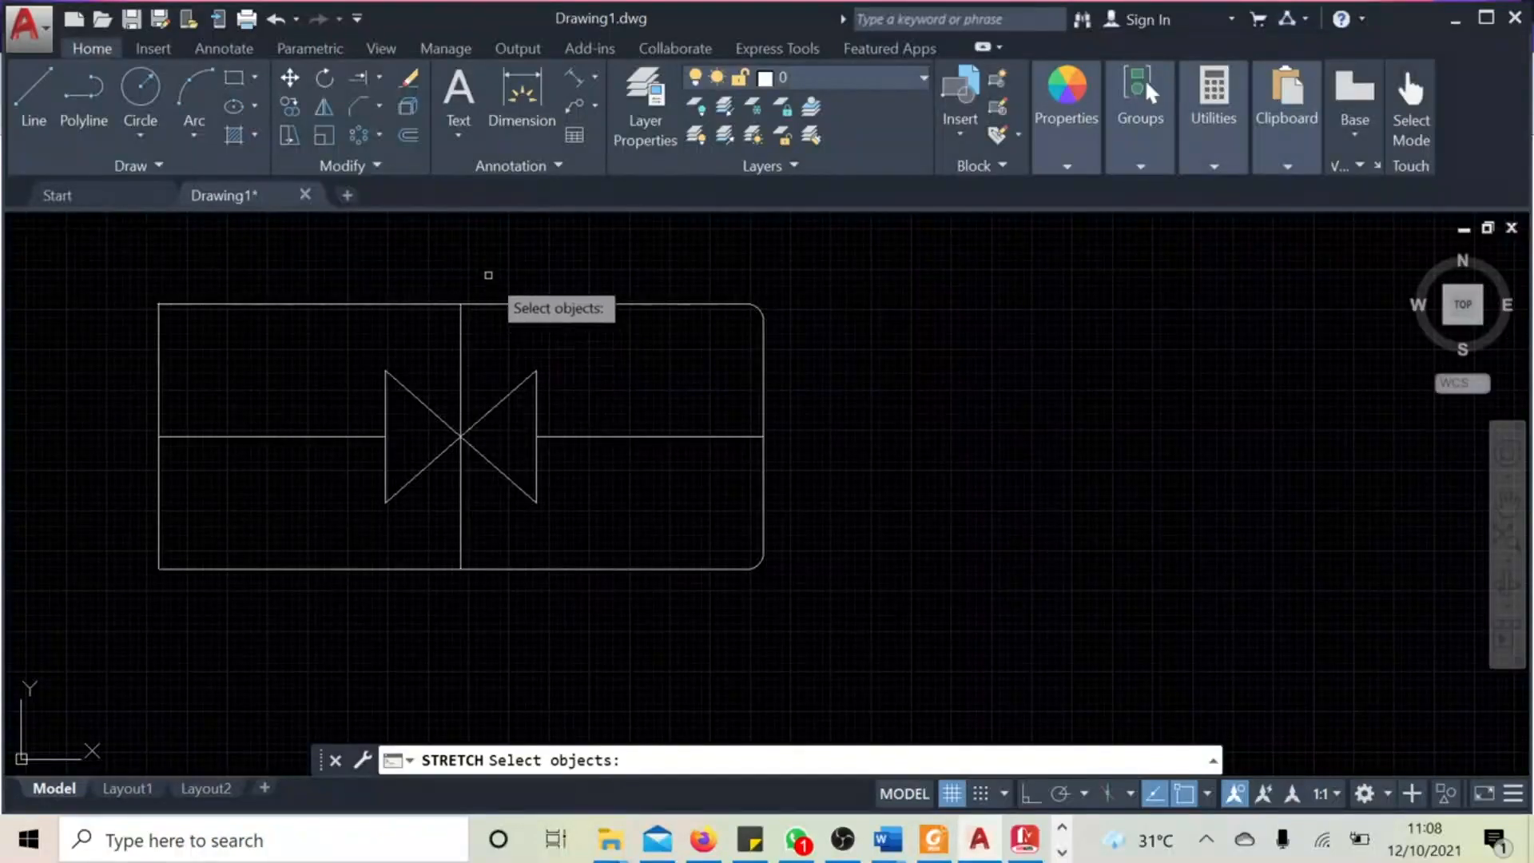
mouse_move(480, 268)
mouse_down()
mouse_move(565, 589)
mouse_move(832, 538)
mouse_move(850, 288)
mouse_up()
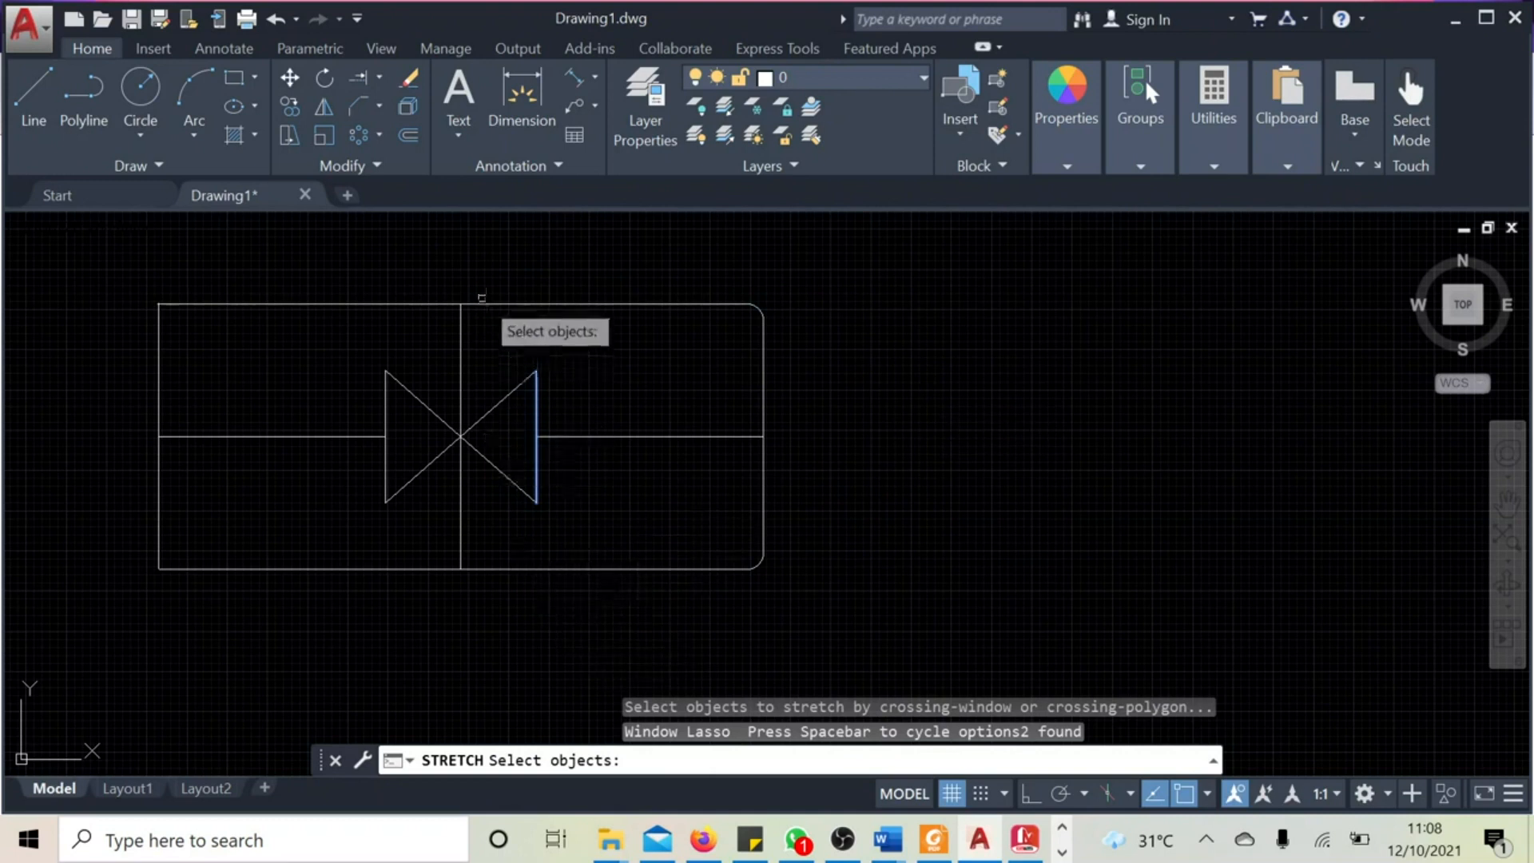
drag(464, 270, 479, 326)
mouse_move(493, 567)
mouse_down()
mouse_move(611, 622)
mouse_move(823, 532)
mouse_move(863, 291)
mouse_up()
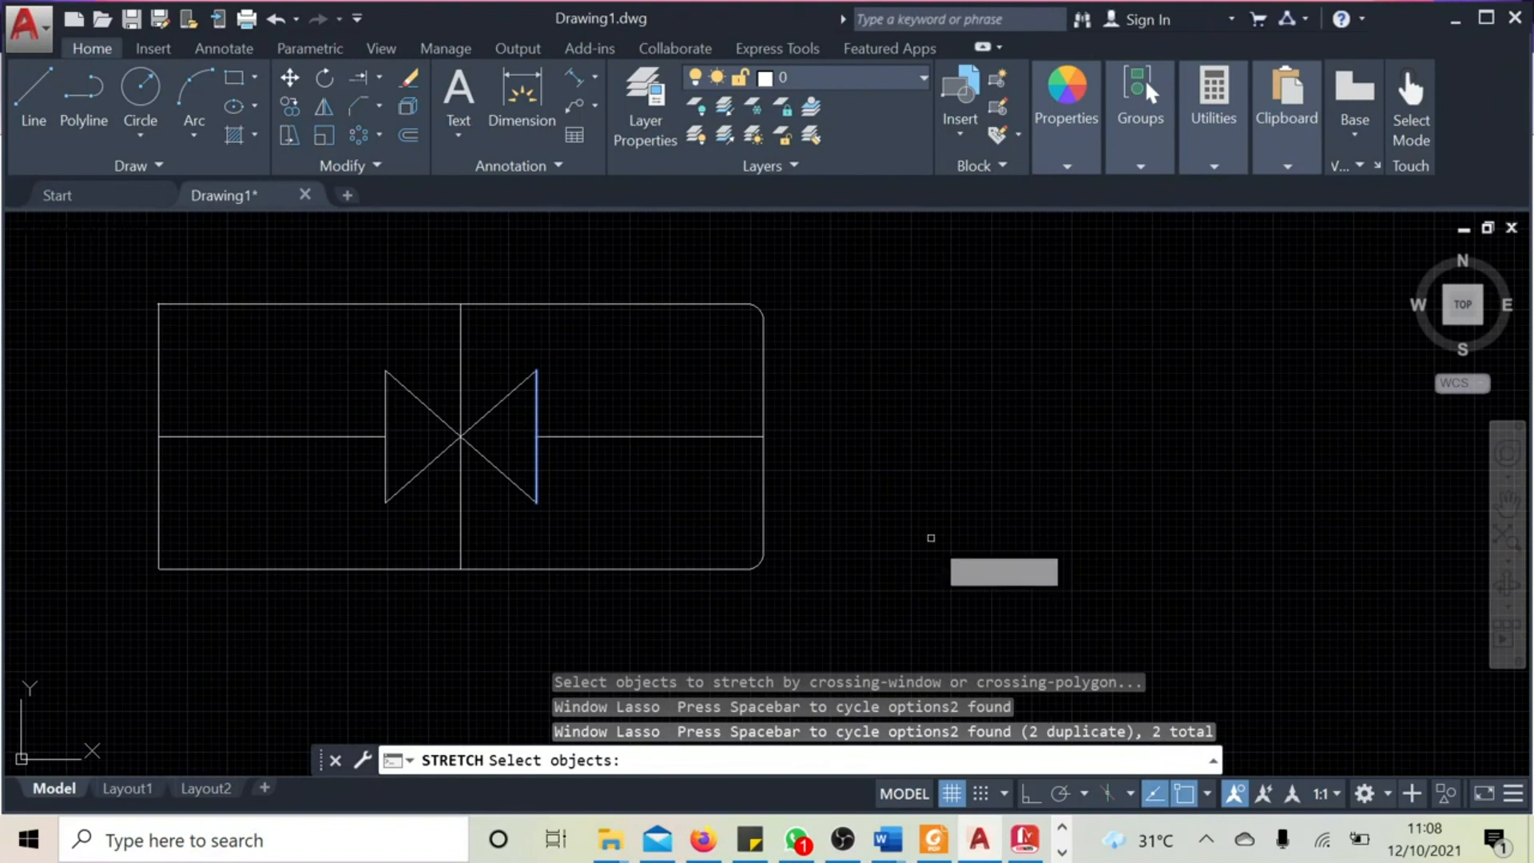
key(Return)
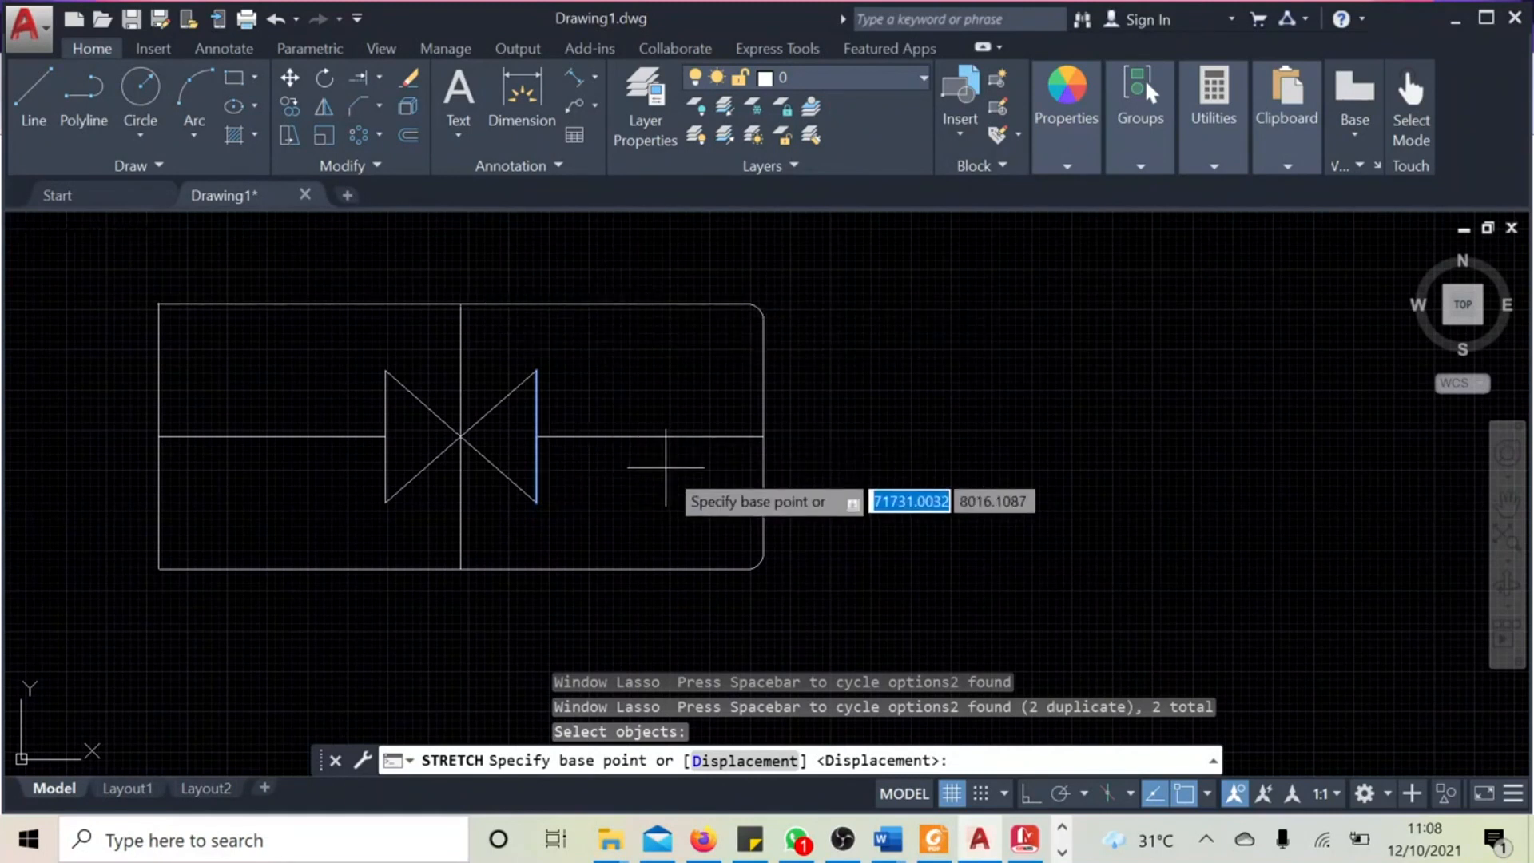
shift+right_click(634, 504)
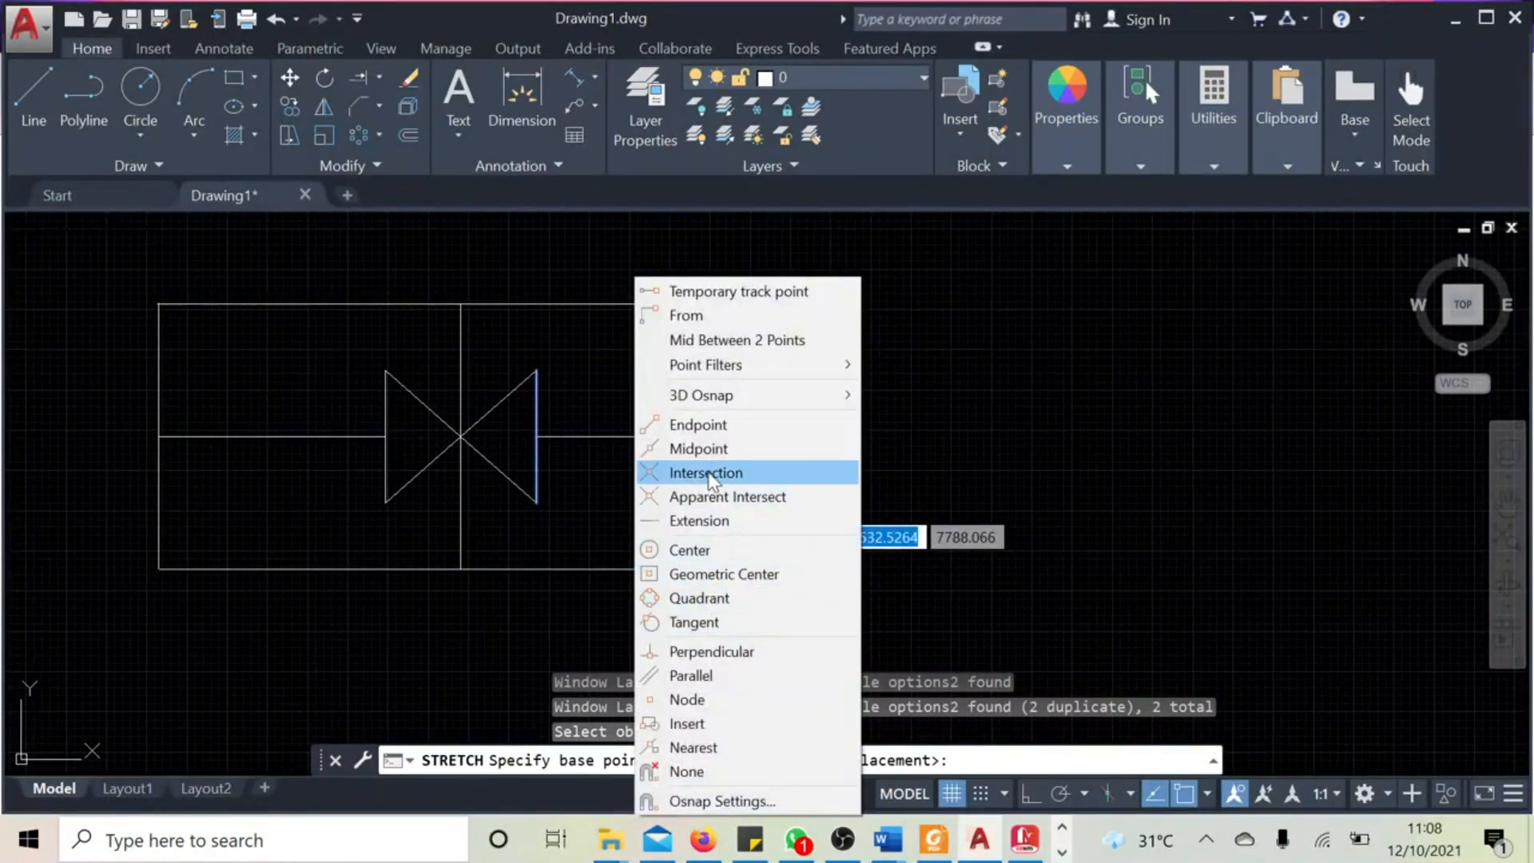
click(706, 426)
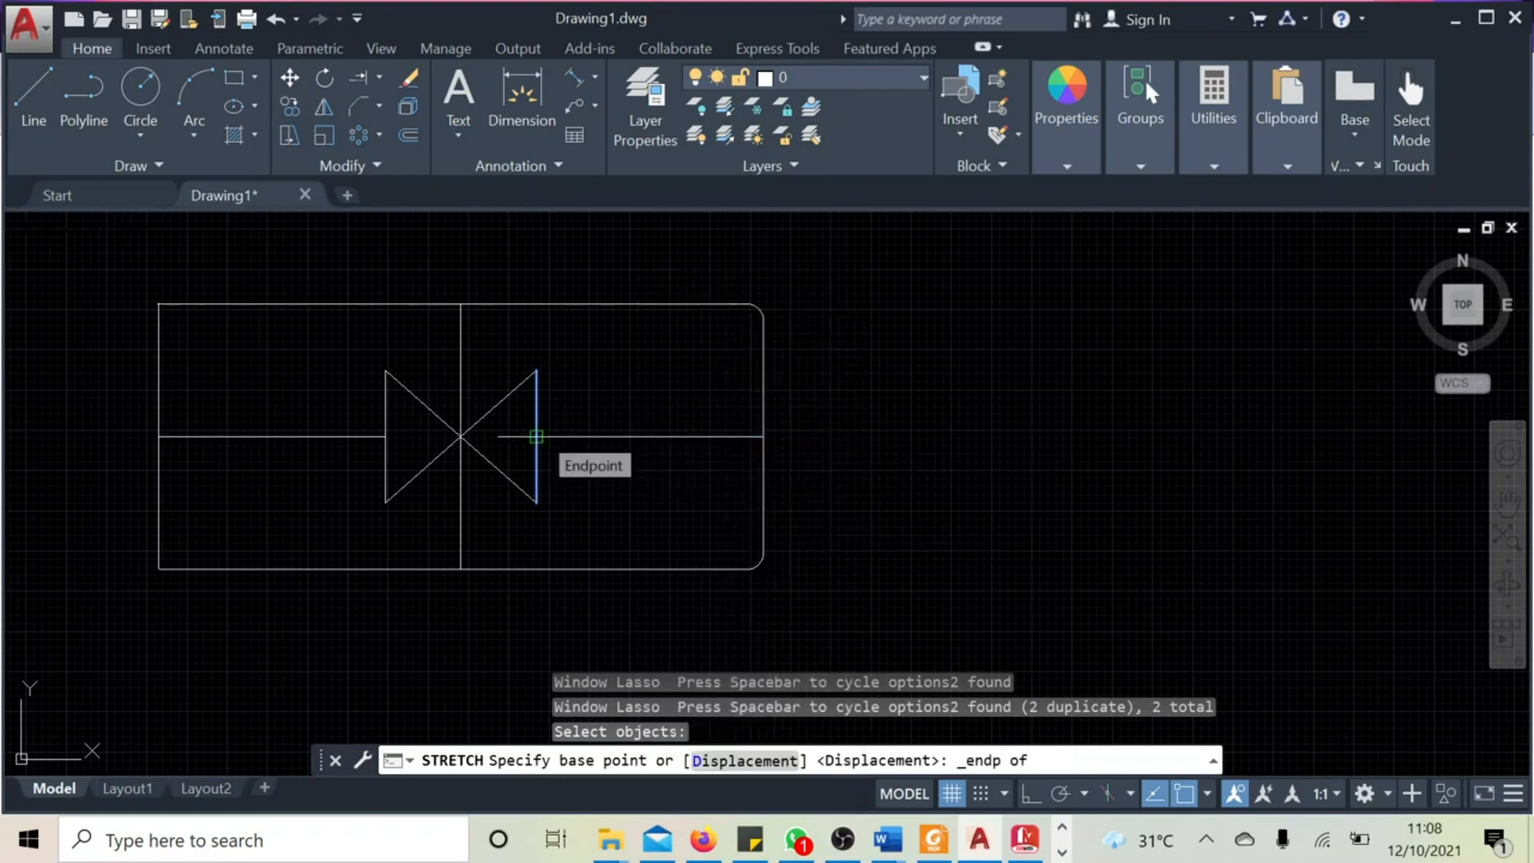
click(536, 437)
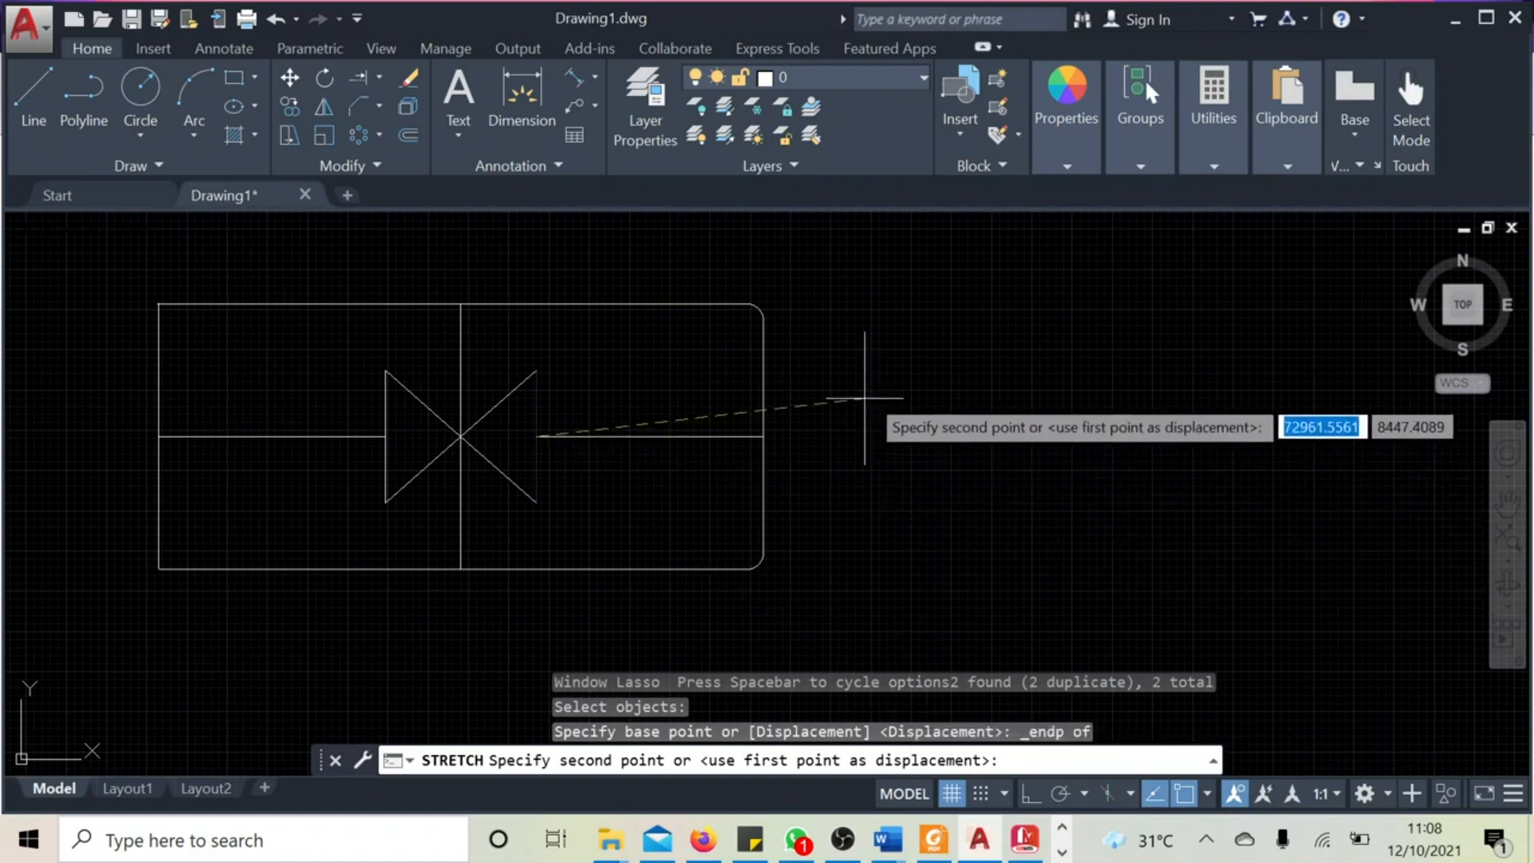
scroll(915, 448, down, 3)
scroll(822, 449, up, 4)
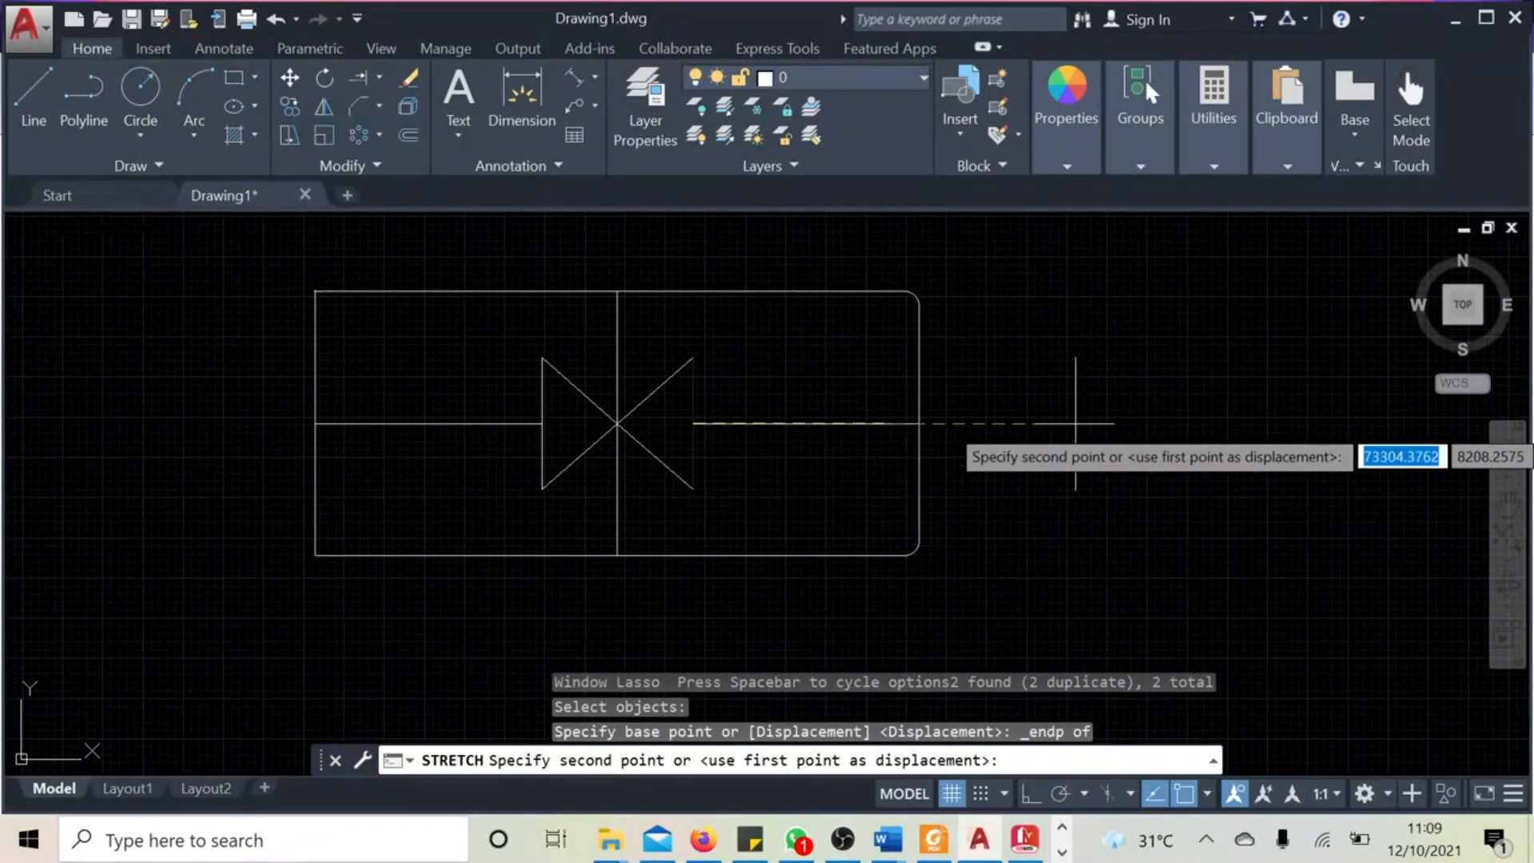
text(@200<)
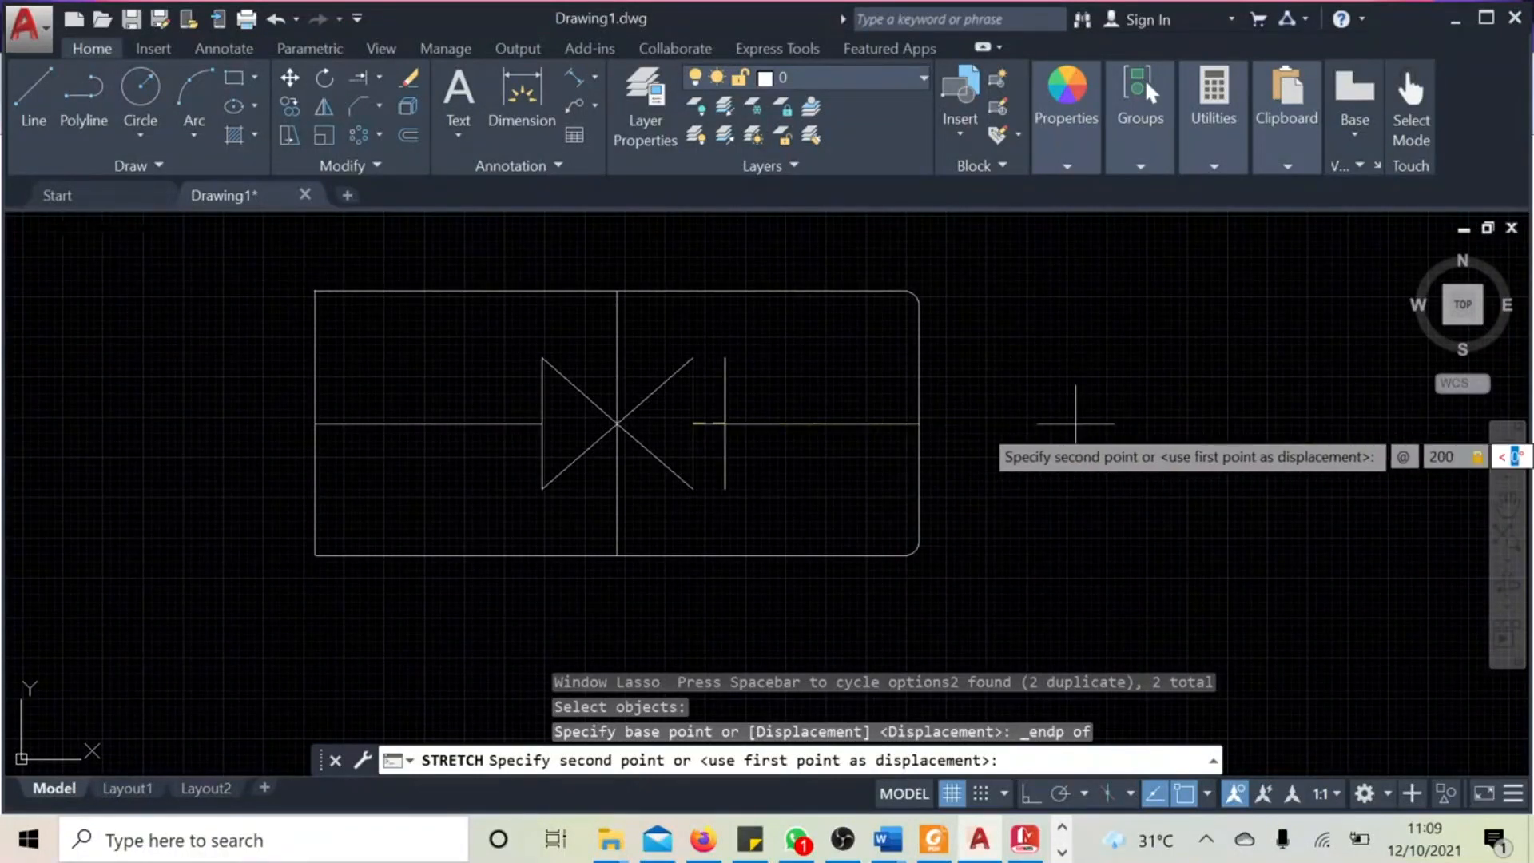
text(0)
key(Return)
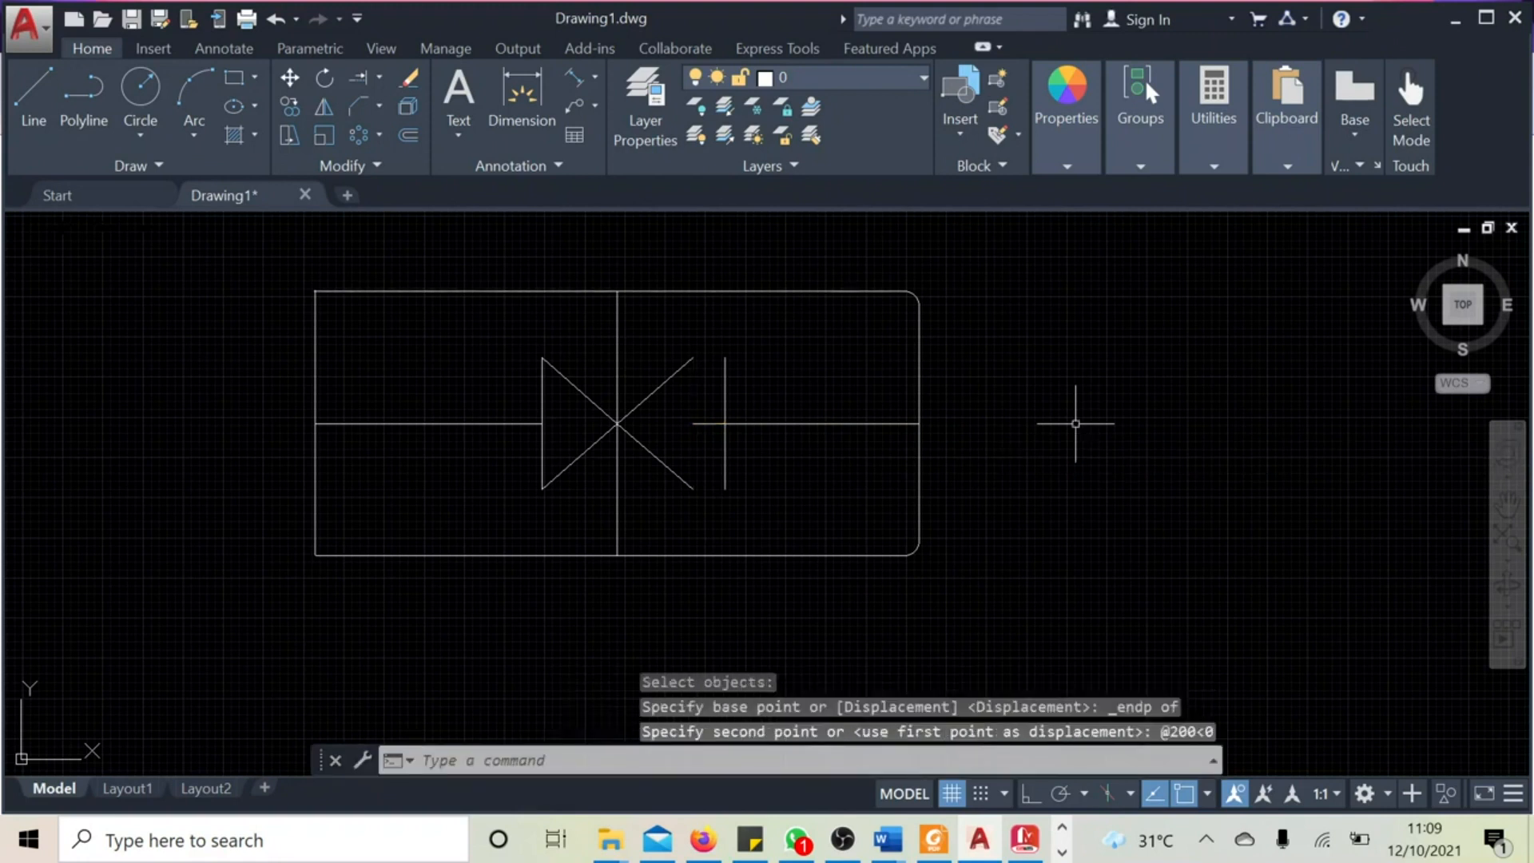
Step: Undo the last stretch of the triangle side and select the symbol to check how its objects are grouped
scroll(759, 455, up, 2)
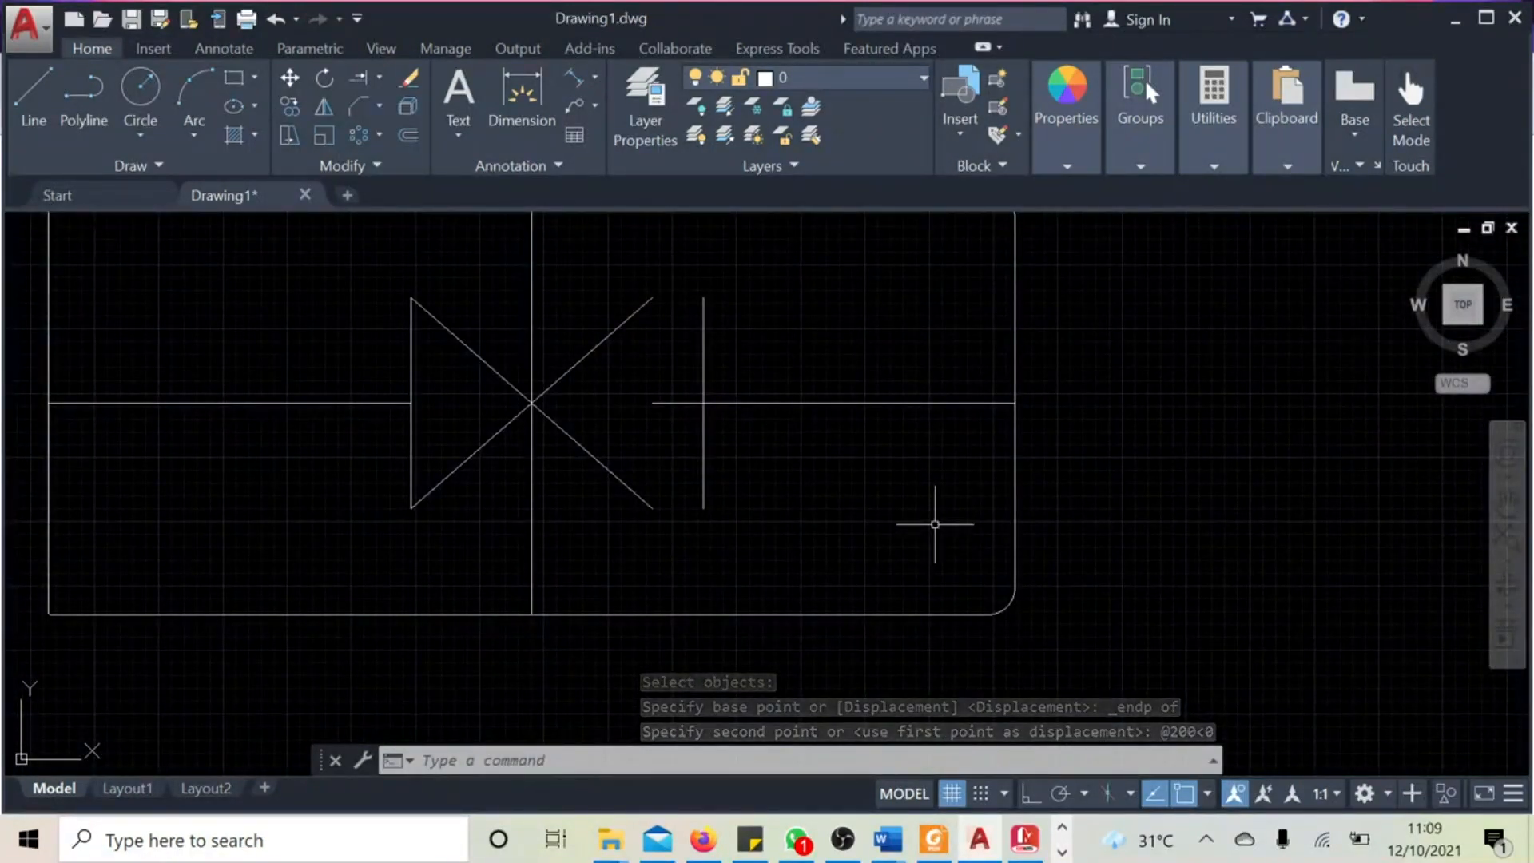
key(ctrl+z)
key(ctrl+z)
scroll(542, 505, up, 2)
click(532, 478)
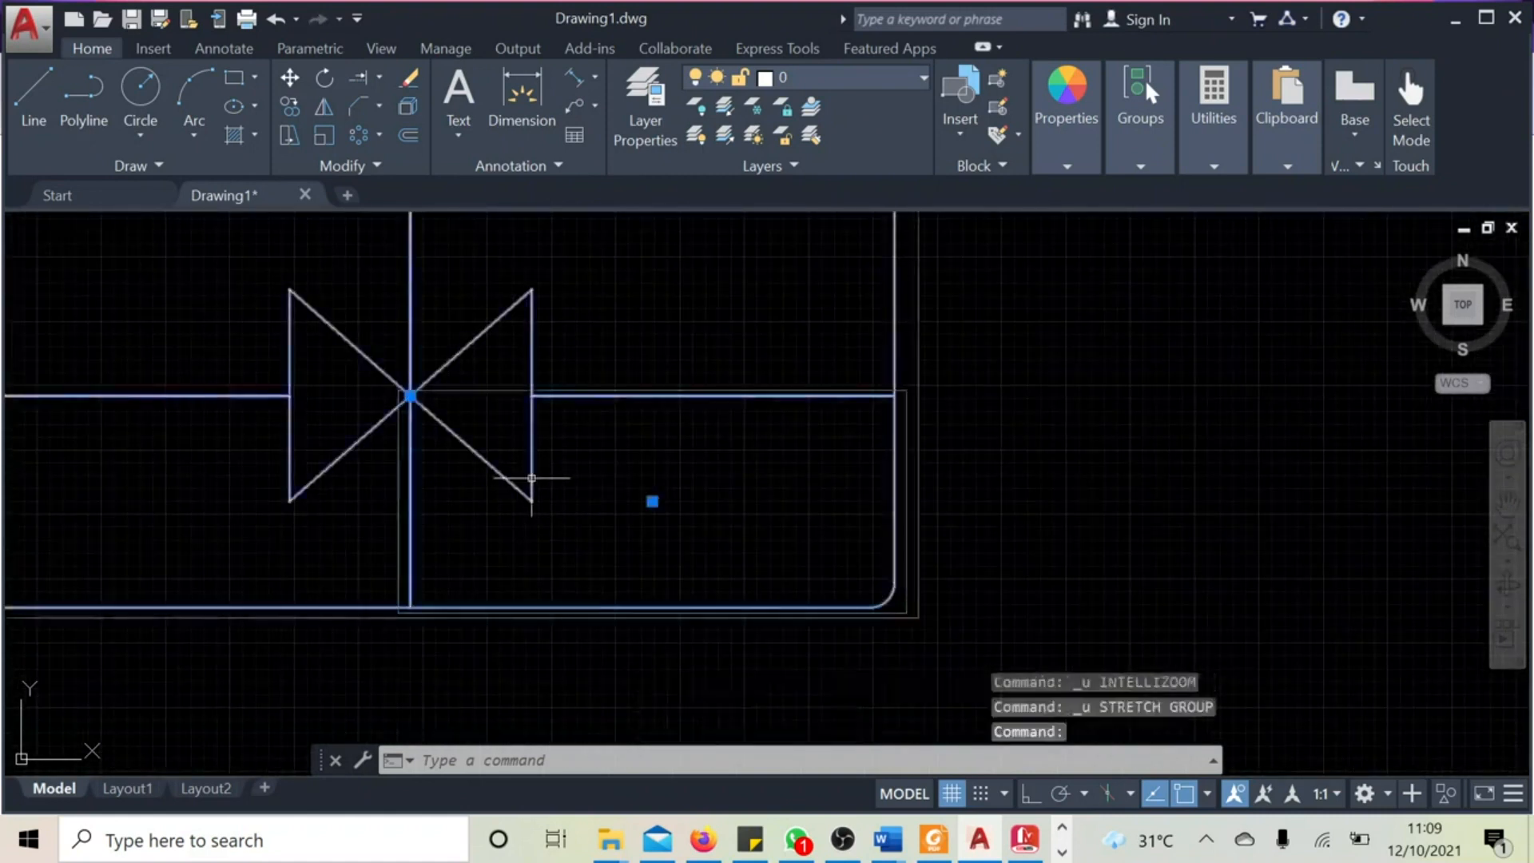
click(535, 337)
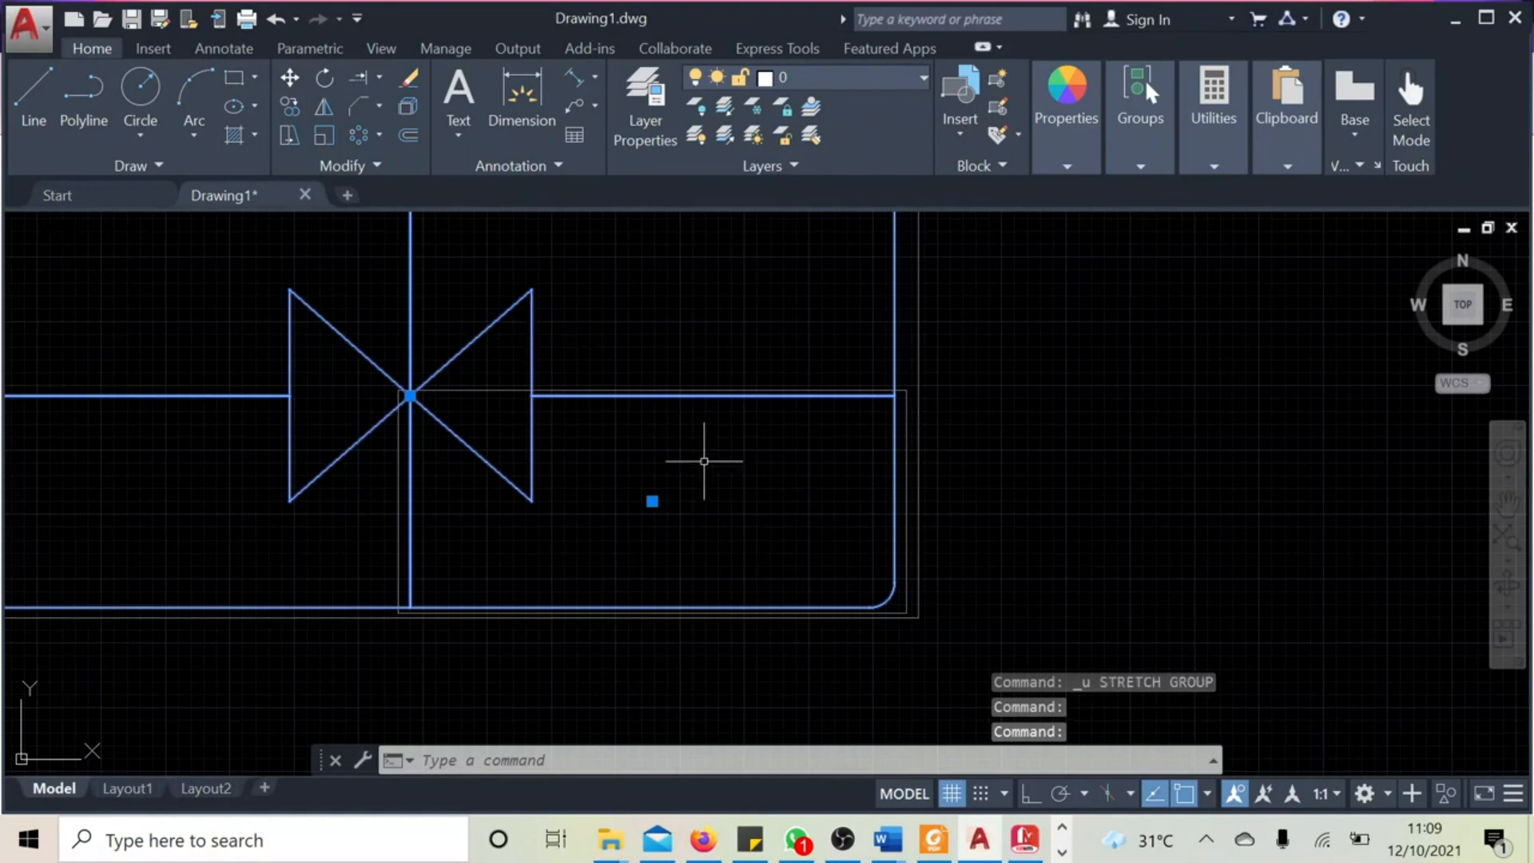
key(Escape)
scroll(873, 552, down, 4)
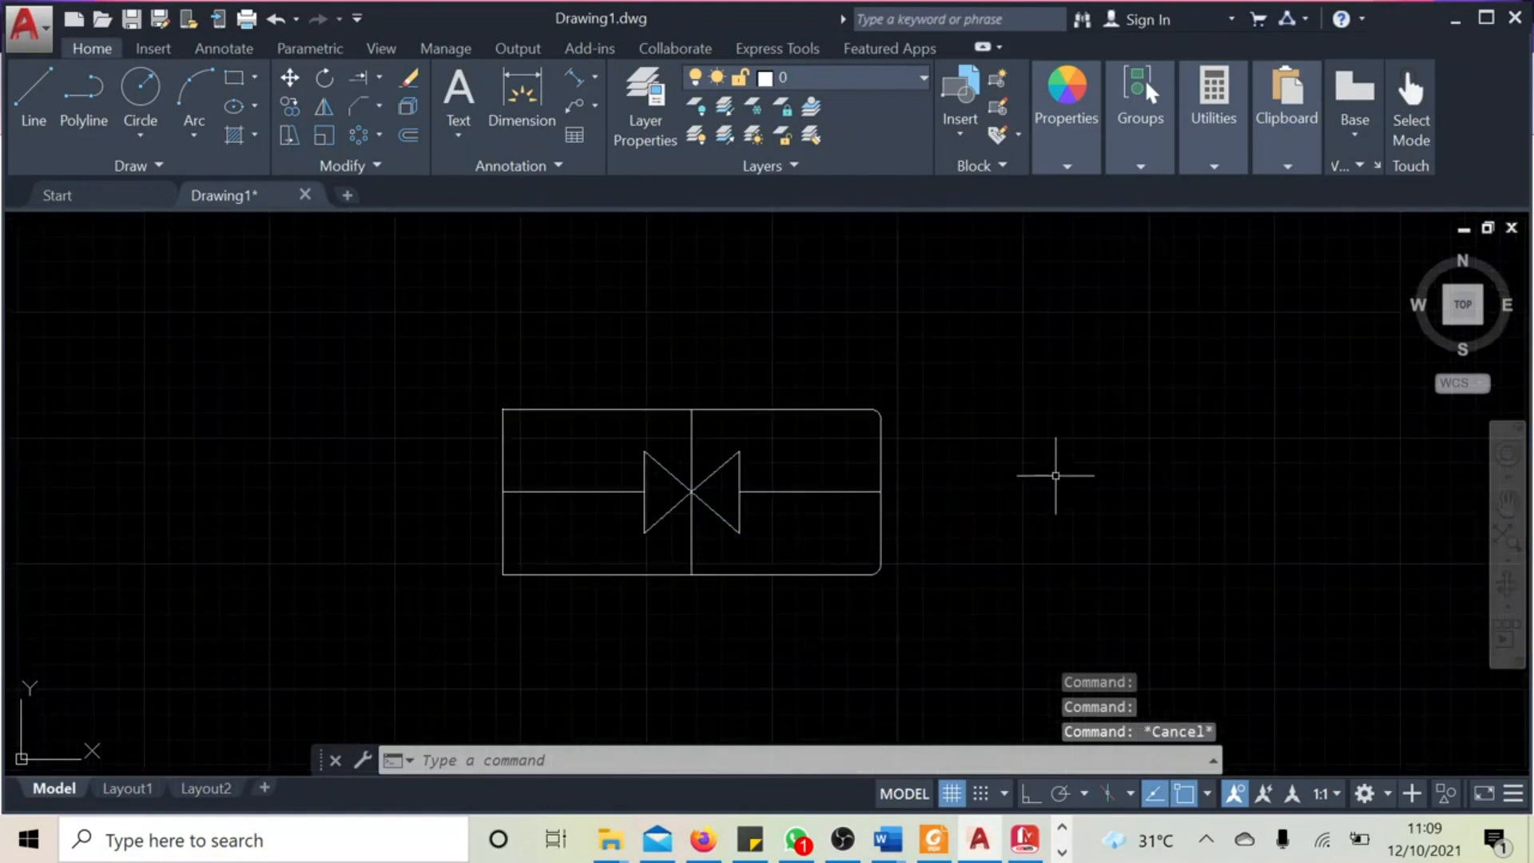
scroll(1055, 475, up, 2)
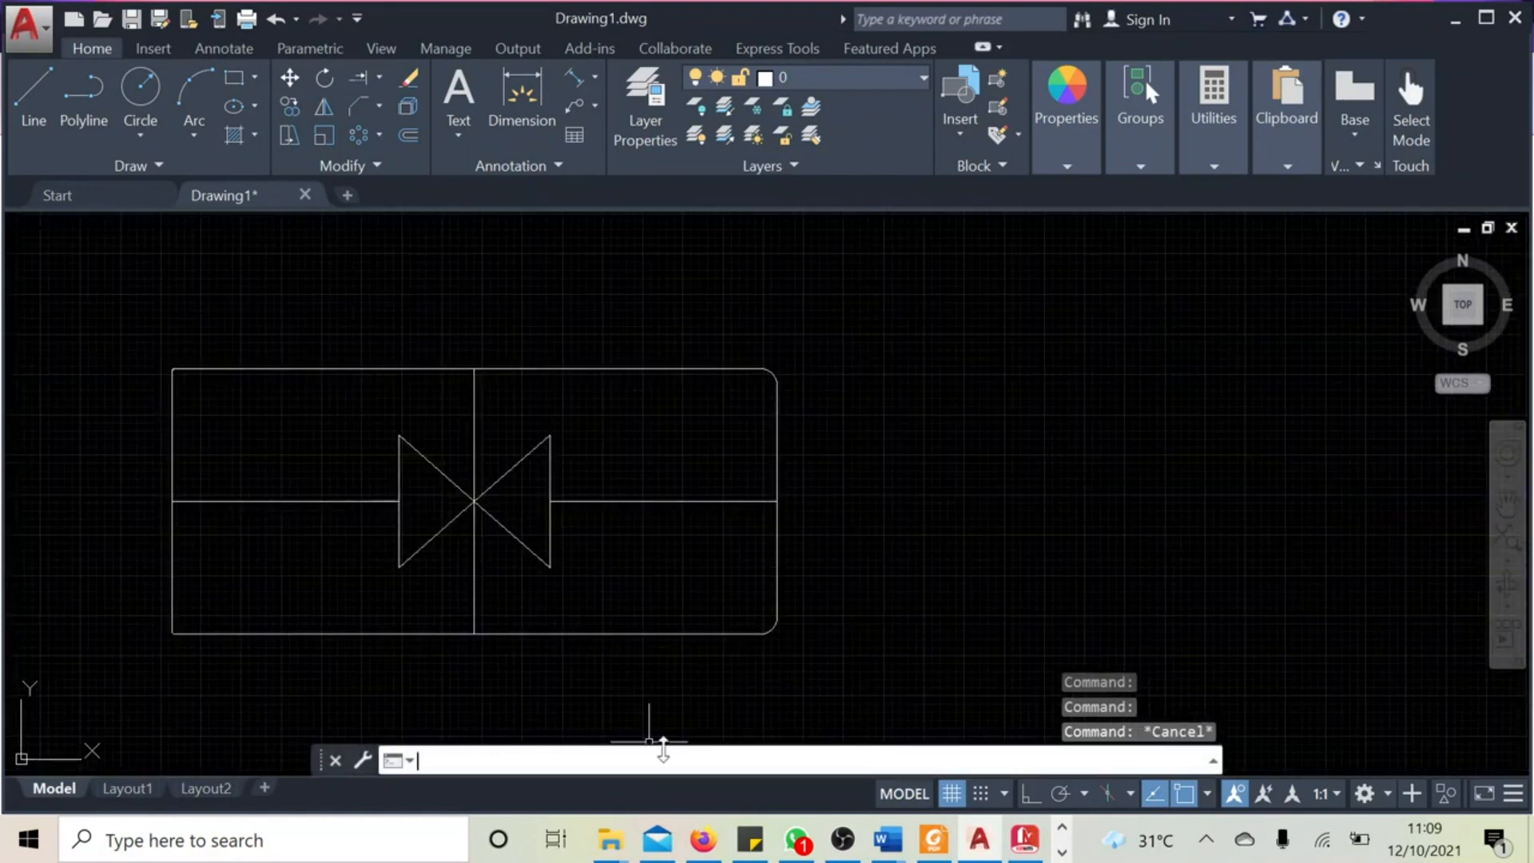
text(ock)
key(Return)
click(947, 624)
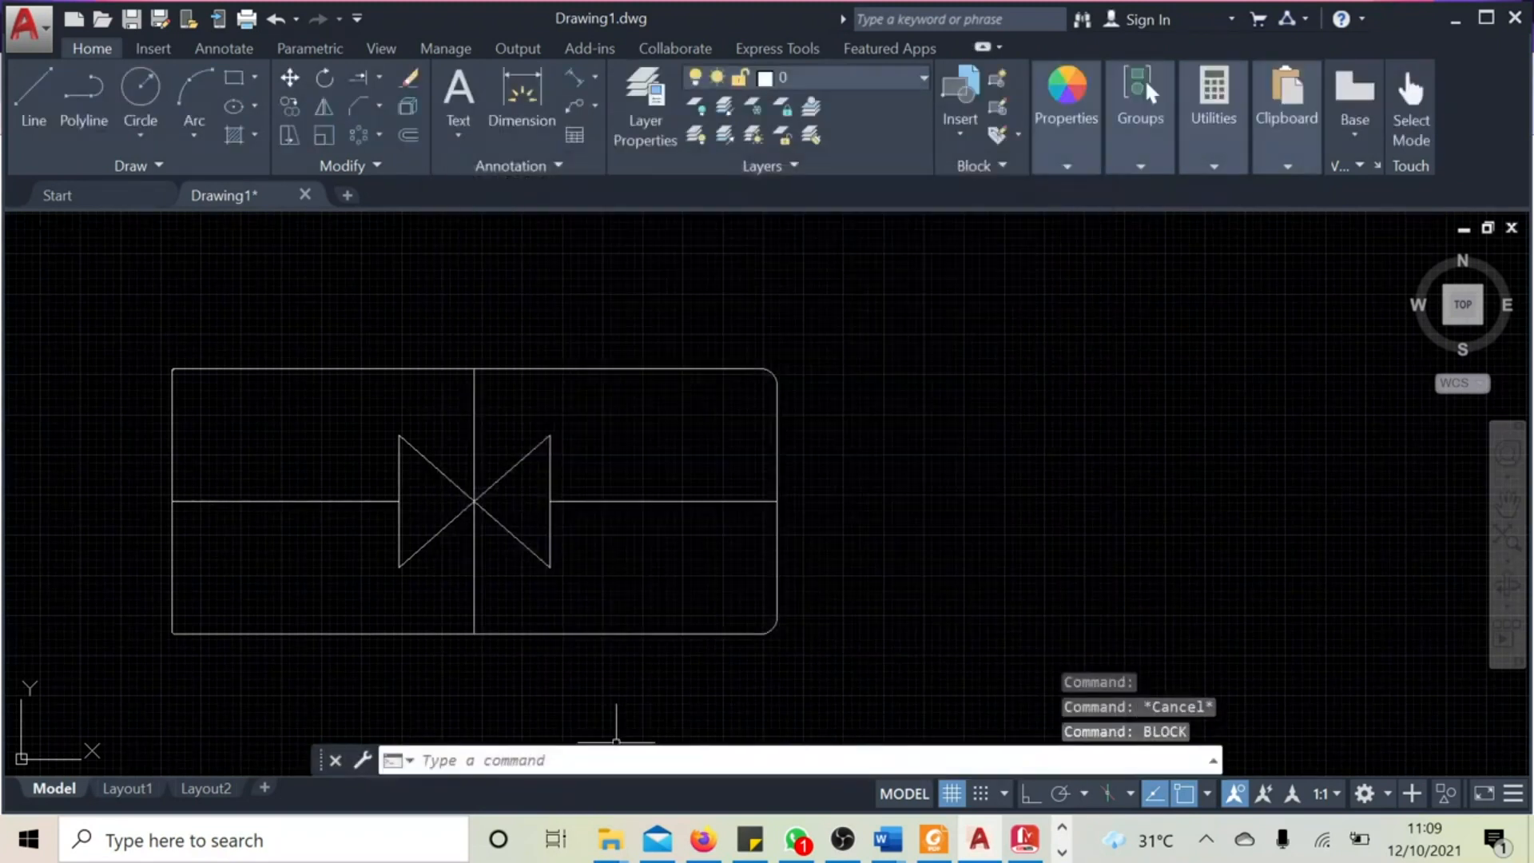
Step: Try to combine all objects of the rotated symbol with the Group command, declining to create a duplicate group
text(gro)
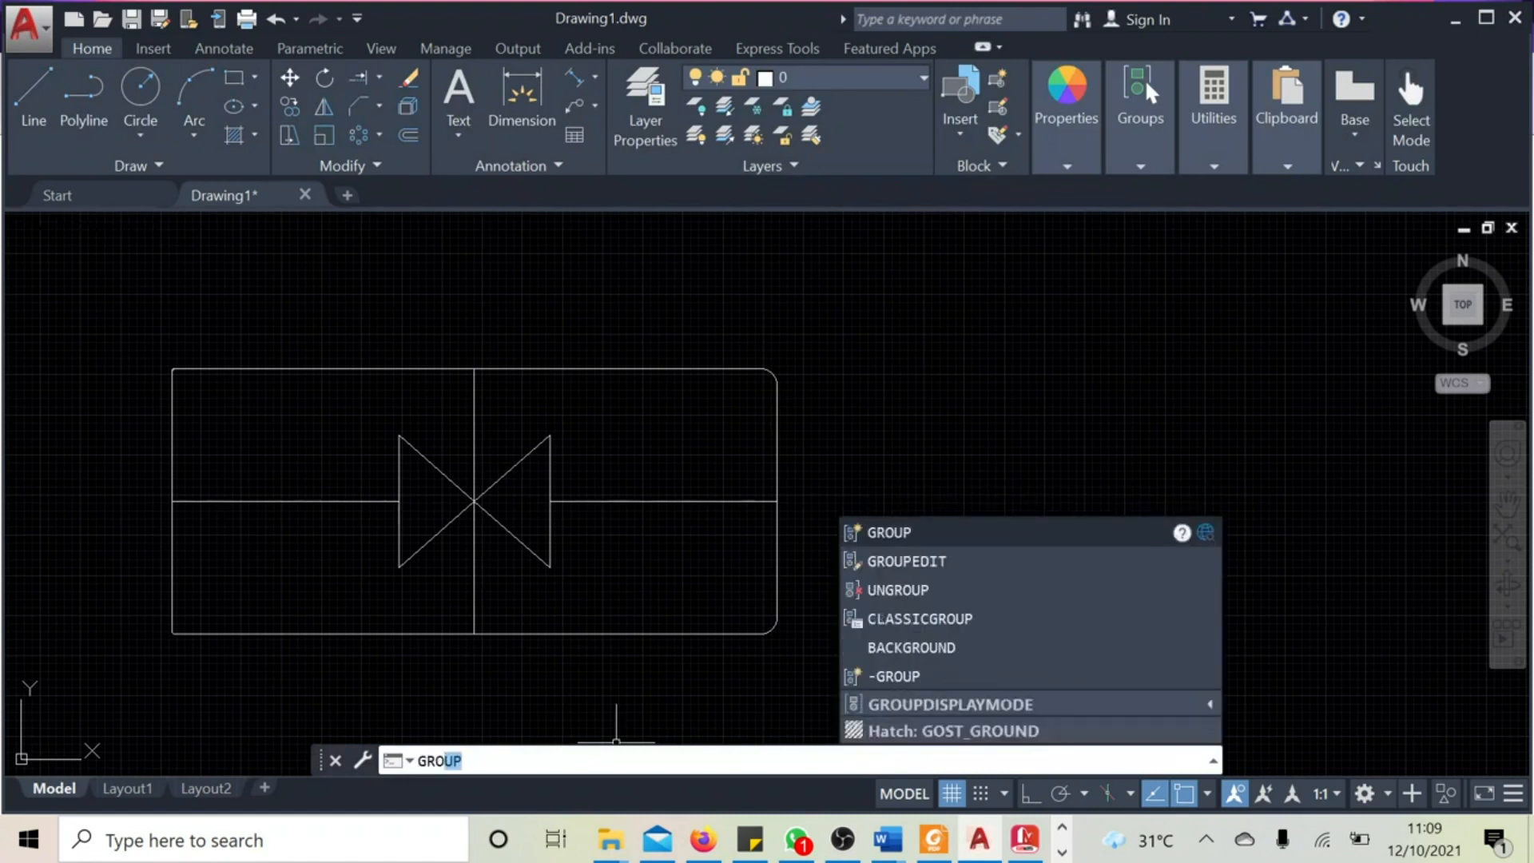
click(895, 528)
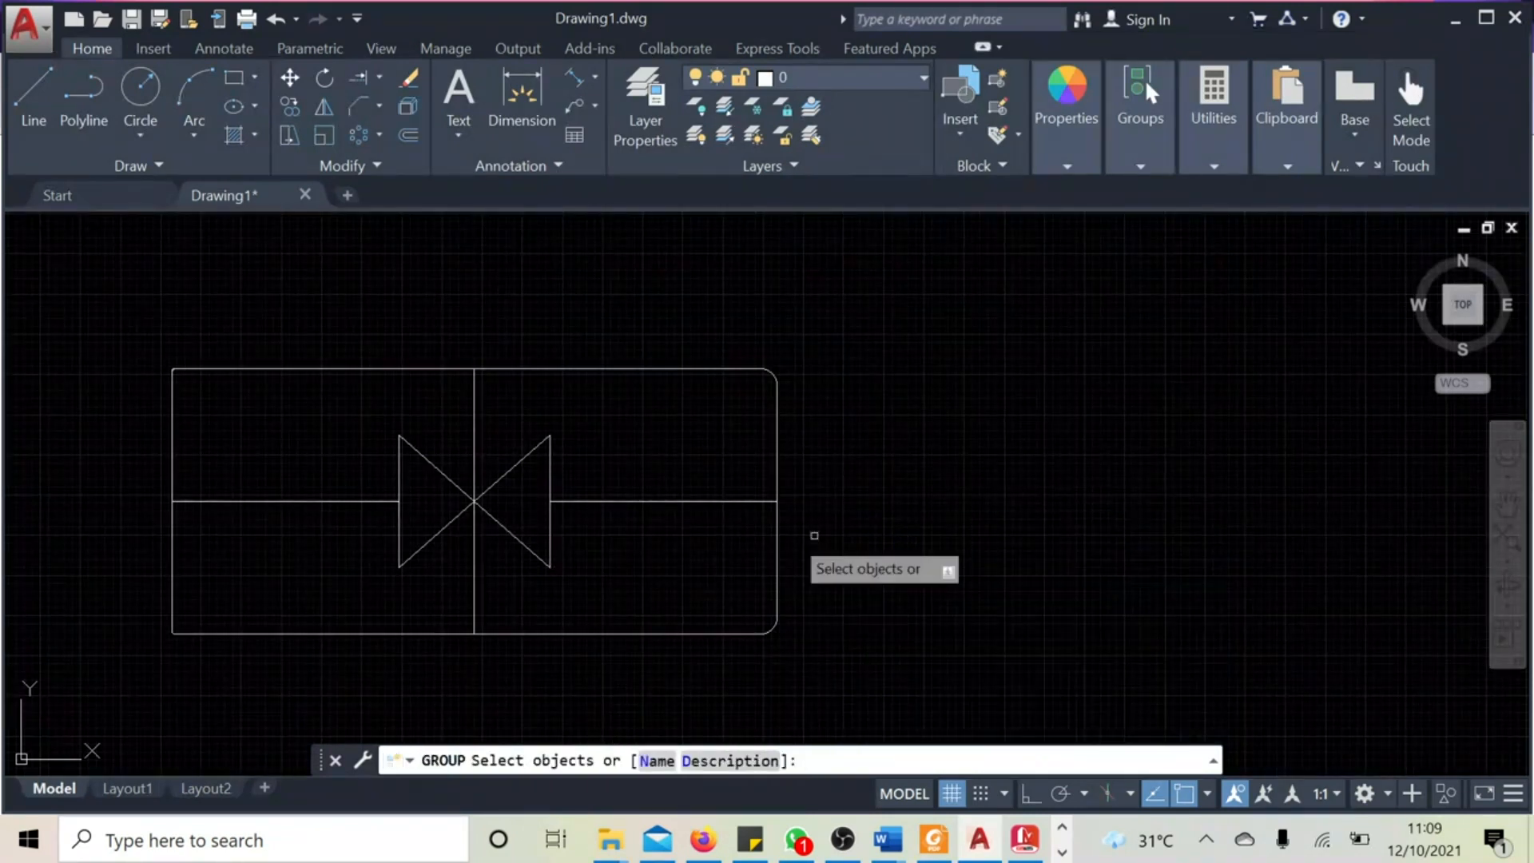
mouse_move(57, 336)
mouse_down()
mouse_move(123, 637)
mouse_move(600, 673)
mouse_move(993, 582)
mouse_move(894, 334)
mouse_up()
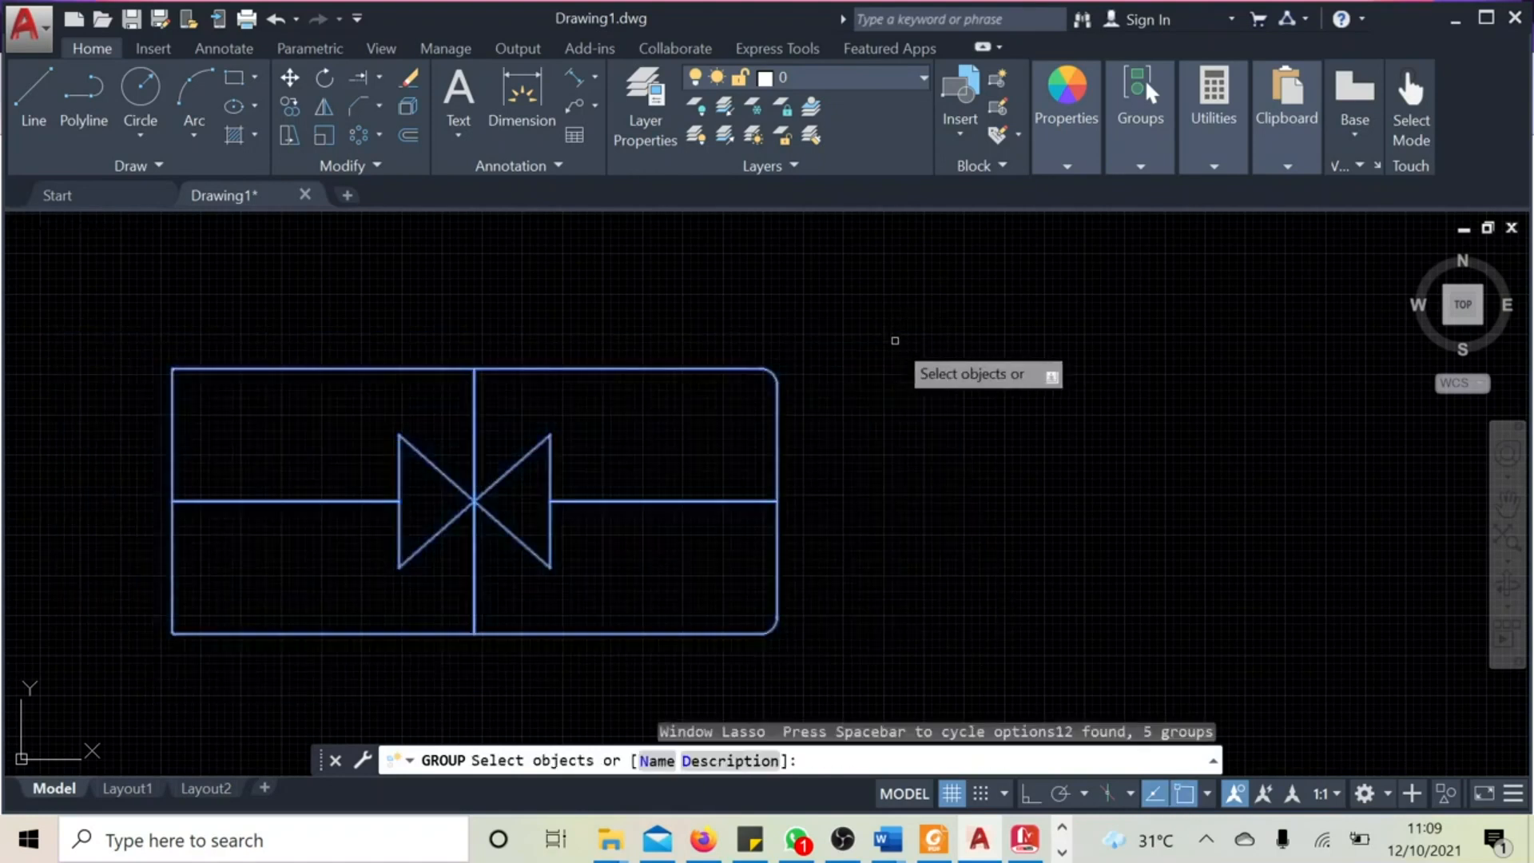
key(Return)
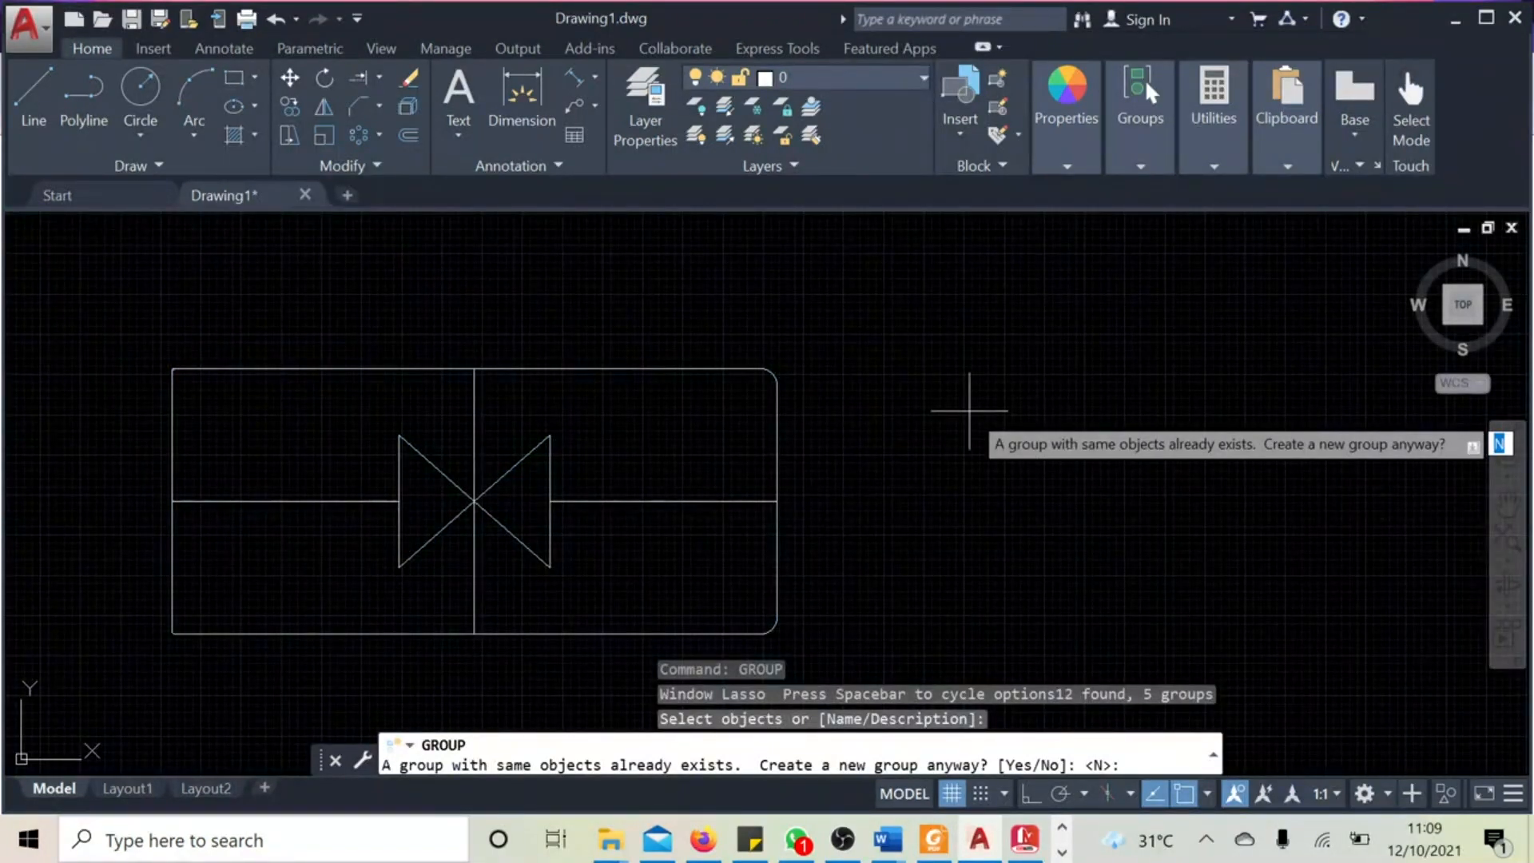
key(Return)
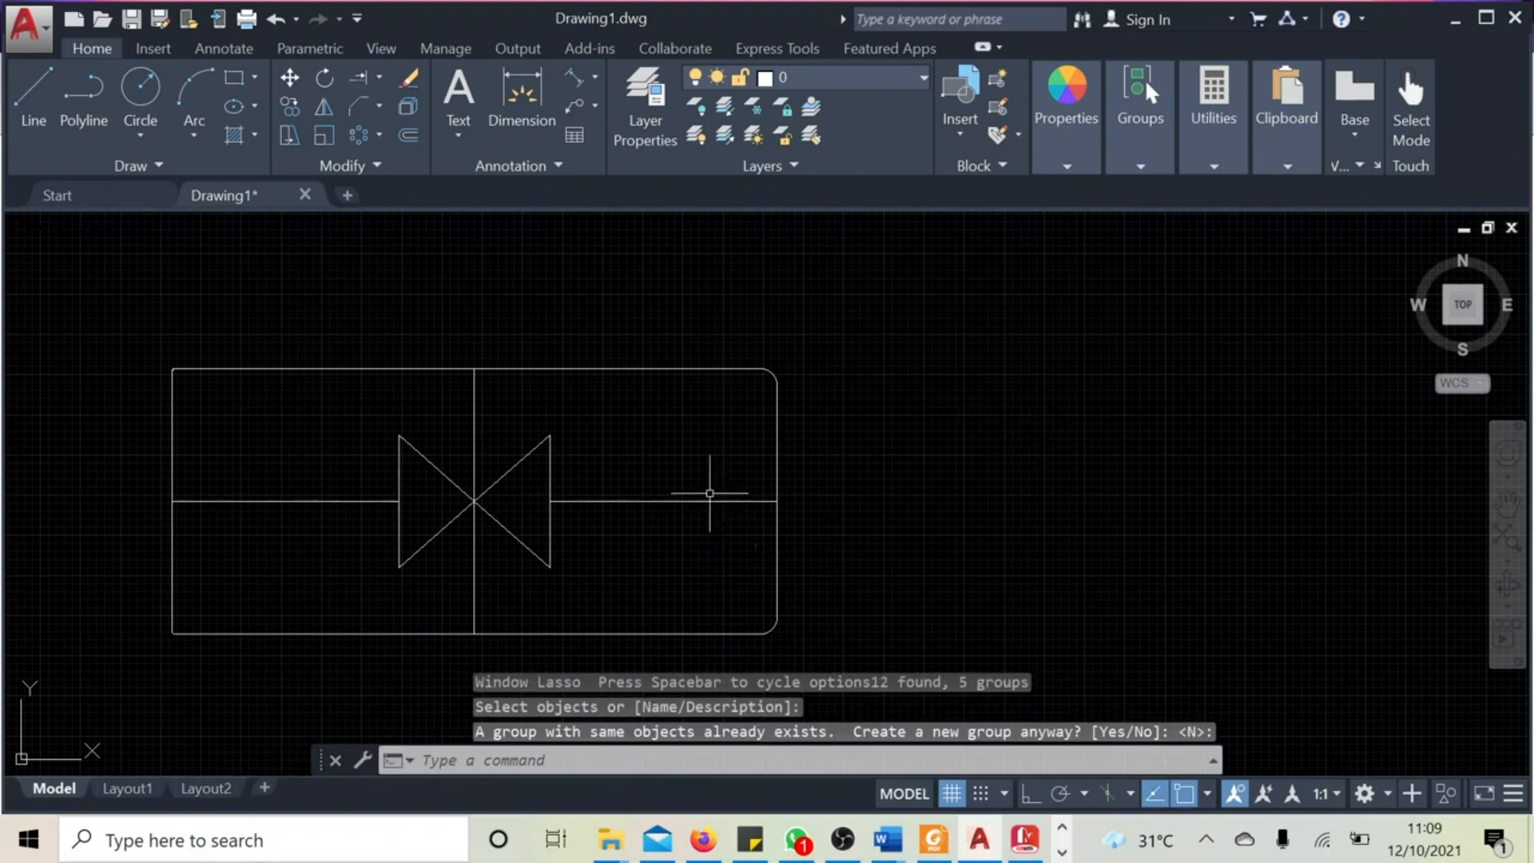
click(571, 502)
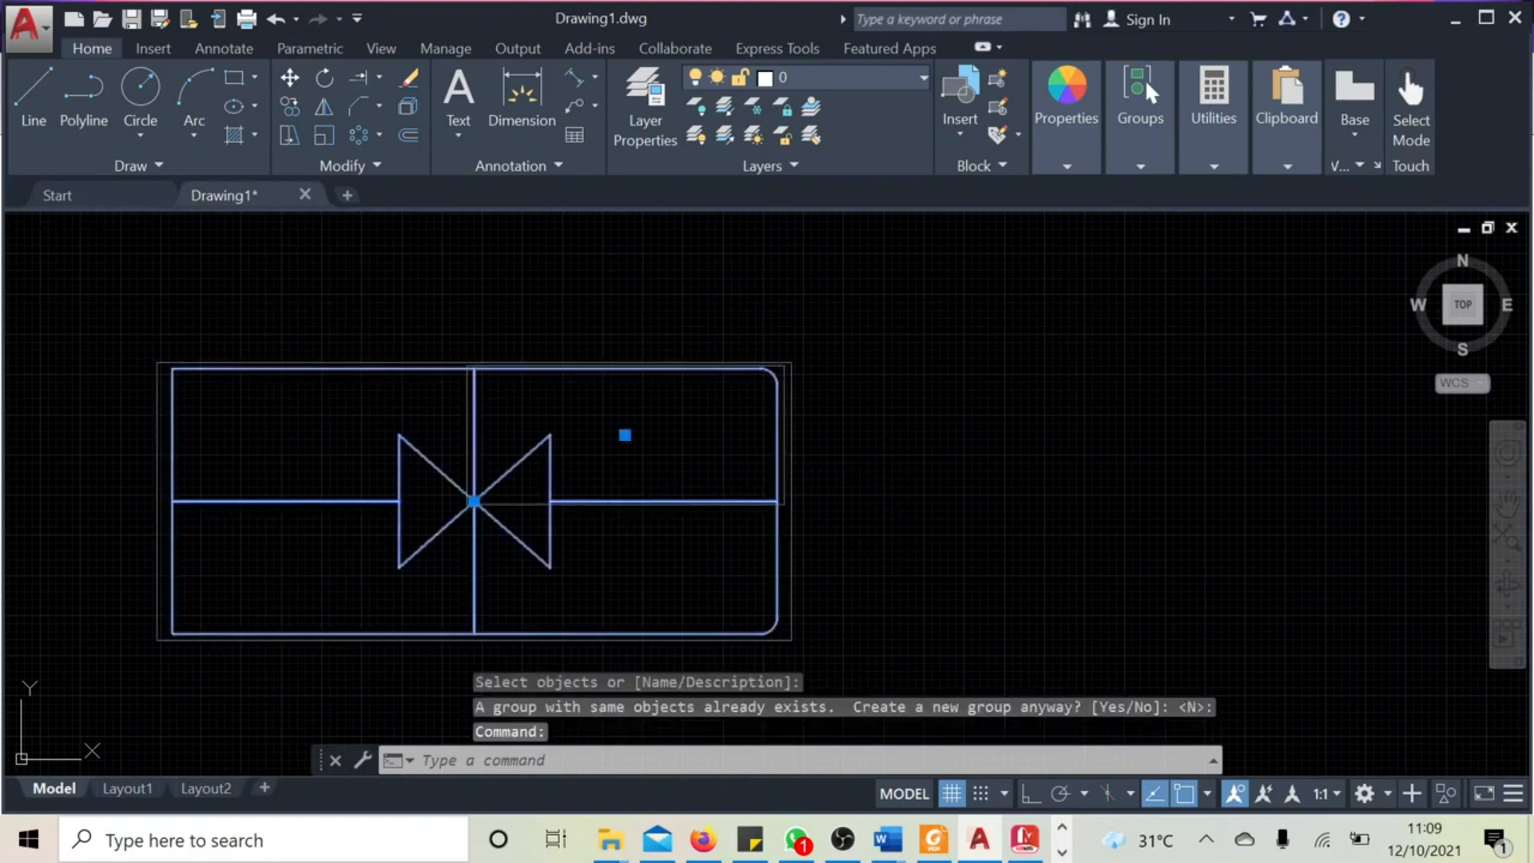
key(Escape)
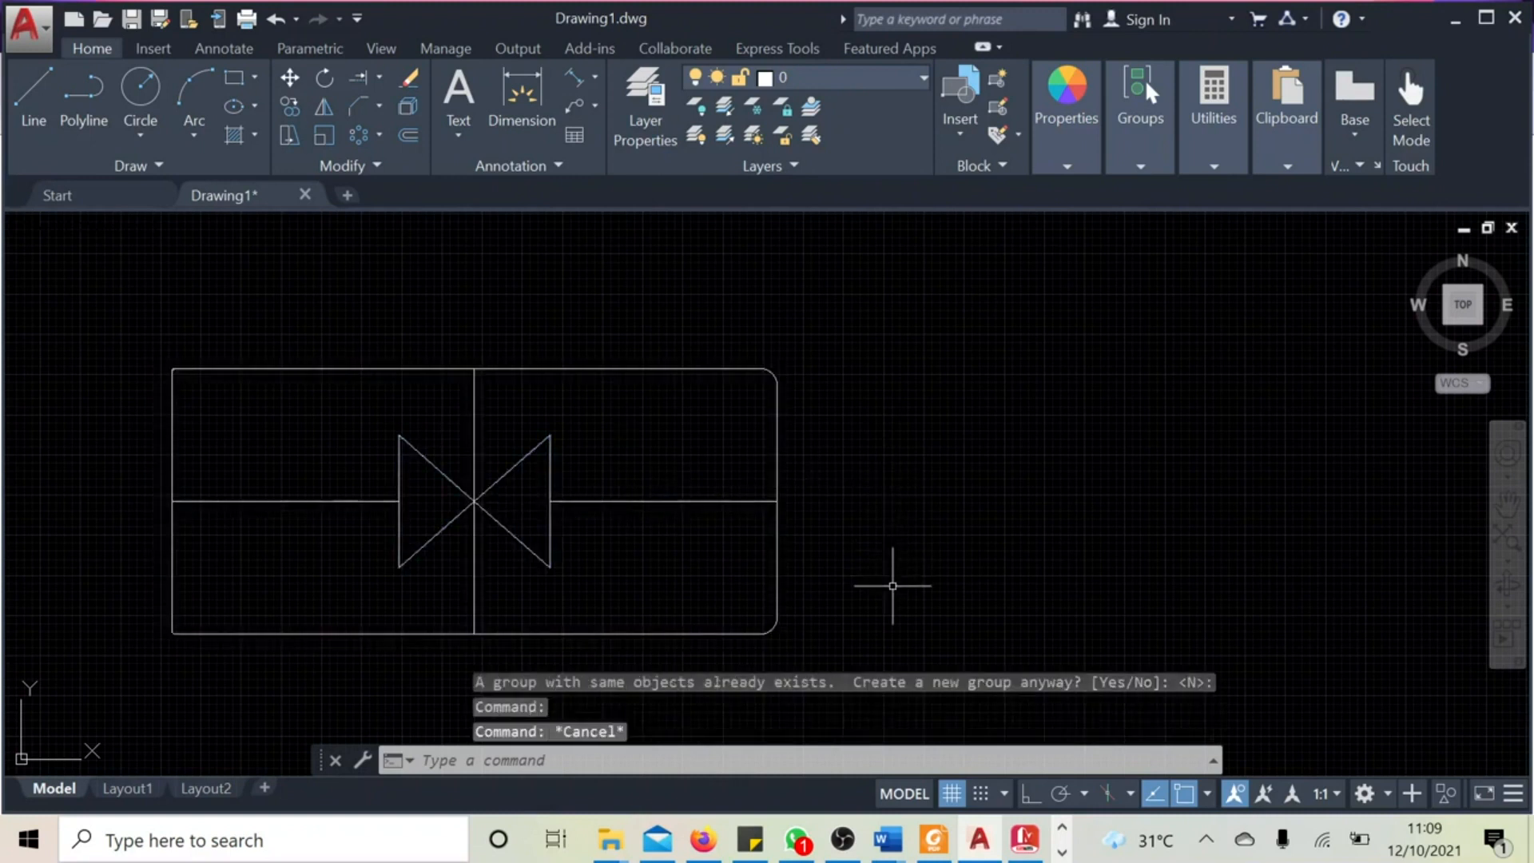
click(298, 135)
mouse_move(829, 688)
mouse_down()
mouse_move(684, 678)
mouse_move(455, 336)
mouse_move(818, 315)
mouse_move(819, 348)
mouse_up()
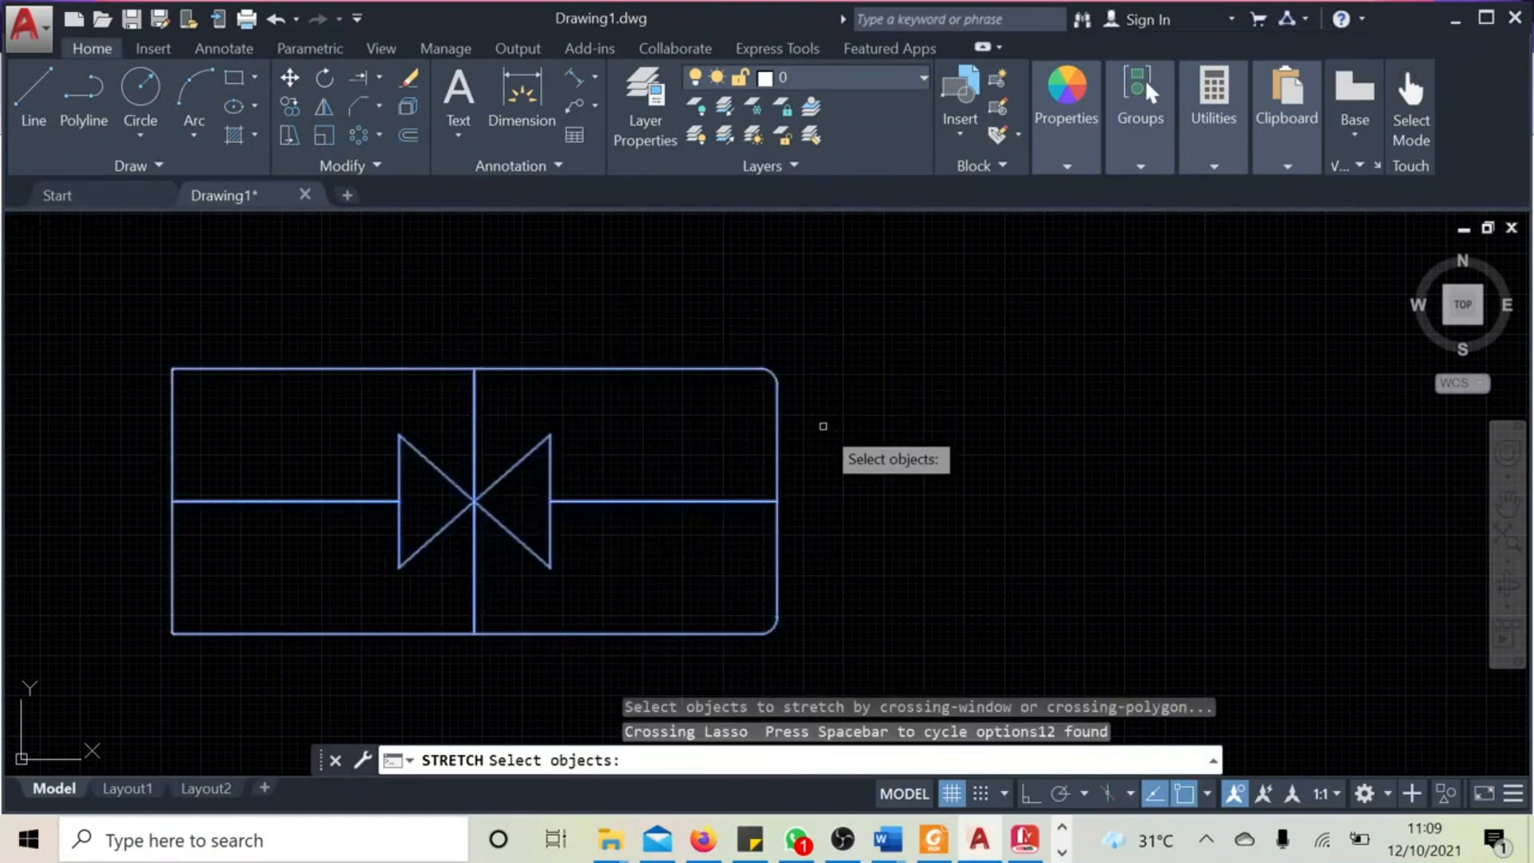
key(Return)
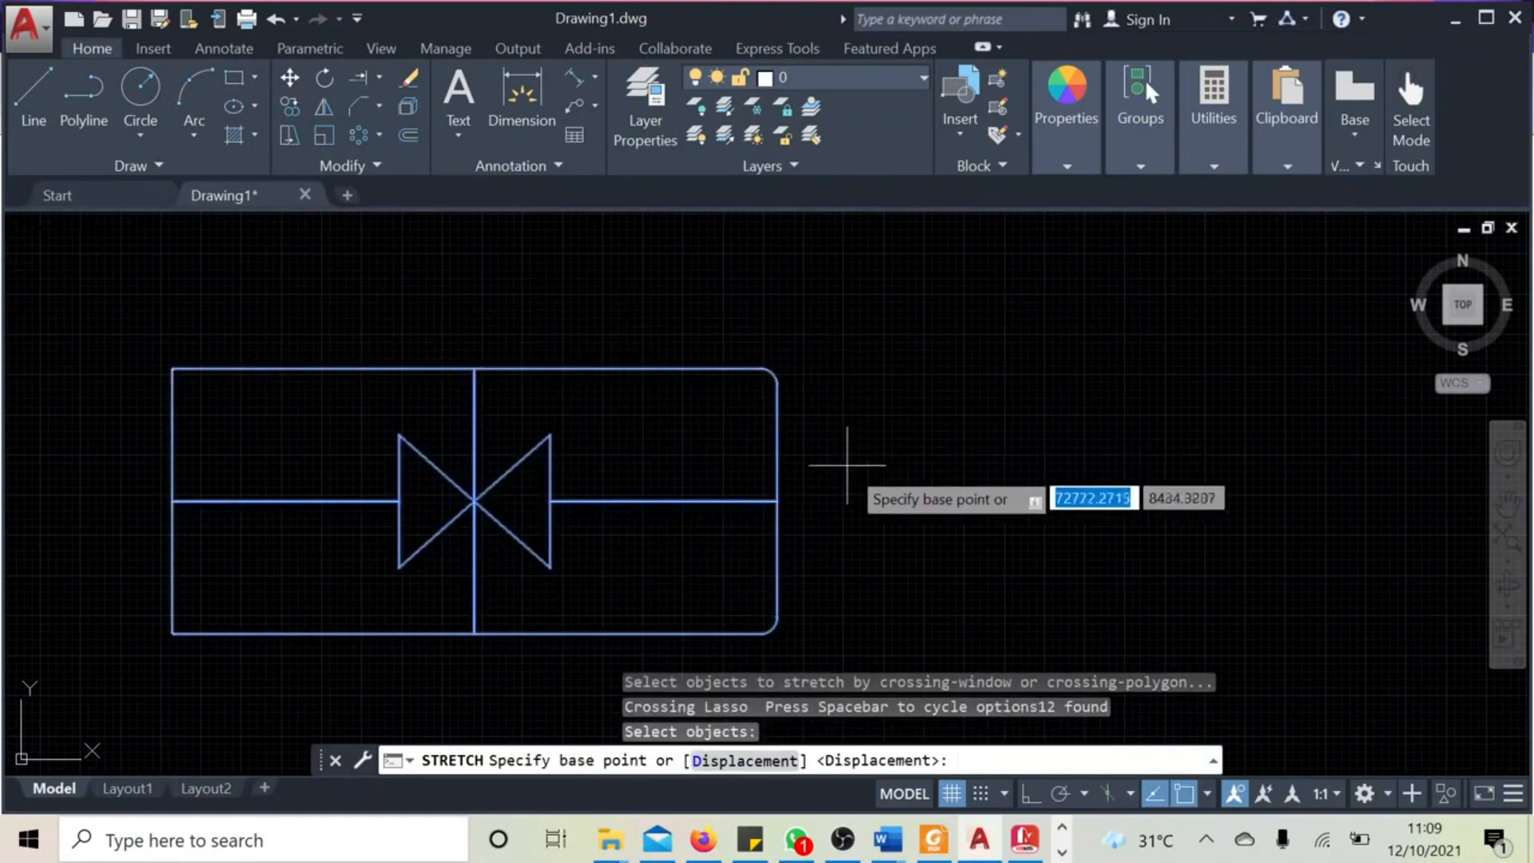
shift+right_click(855, 543)
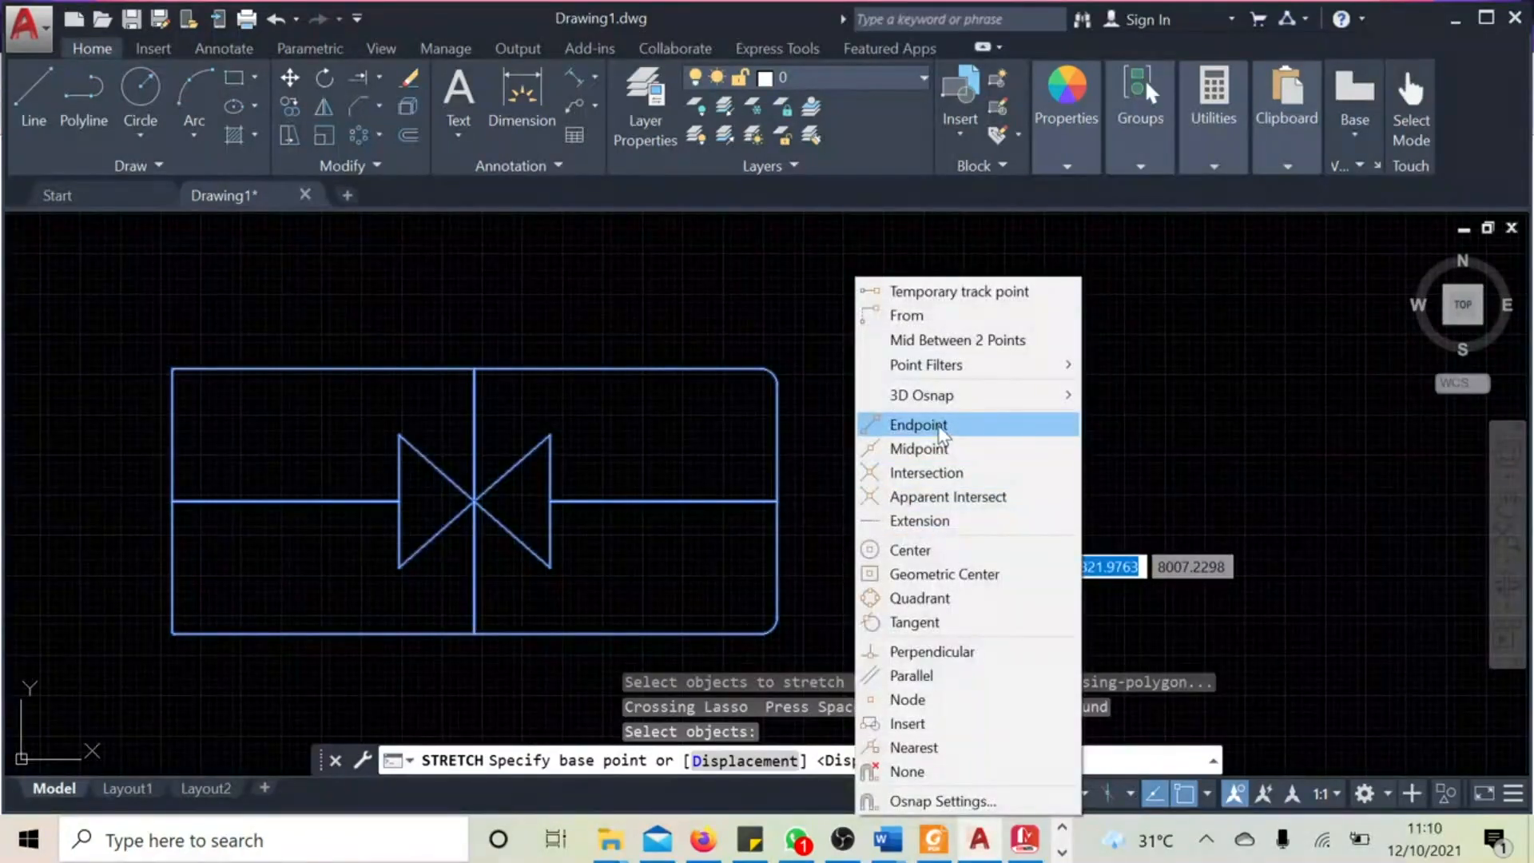
click(940, 432)
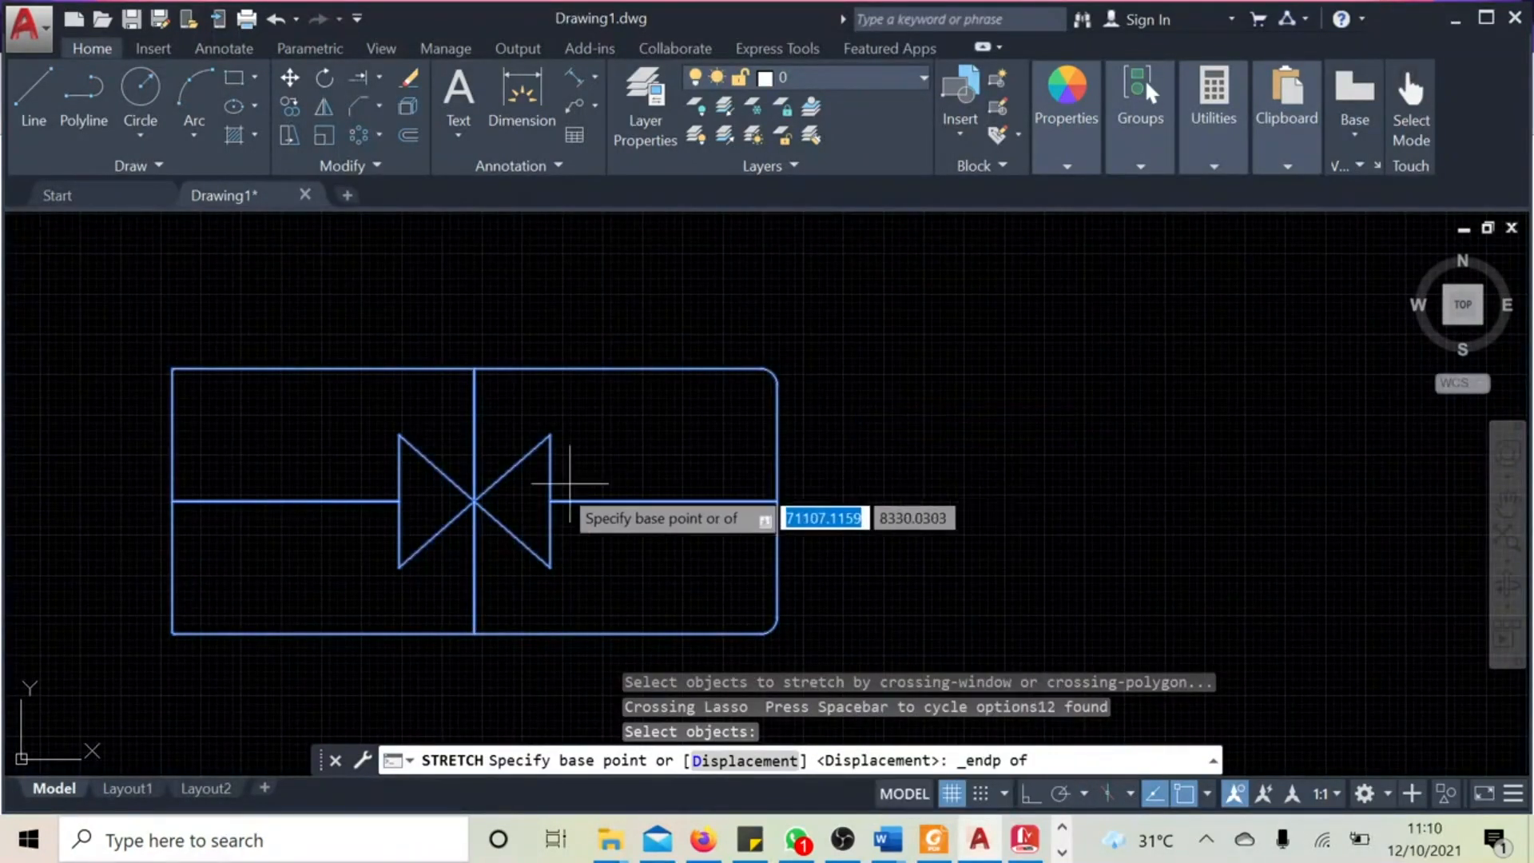
click(474, 501)
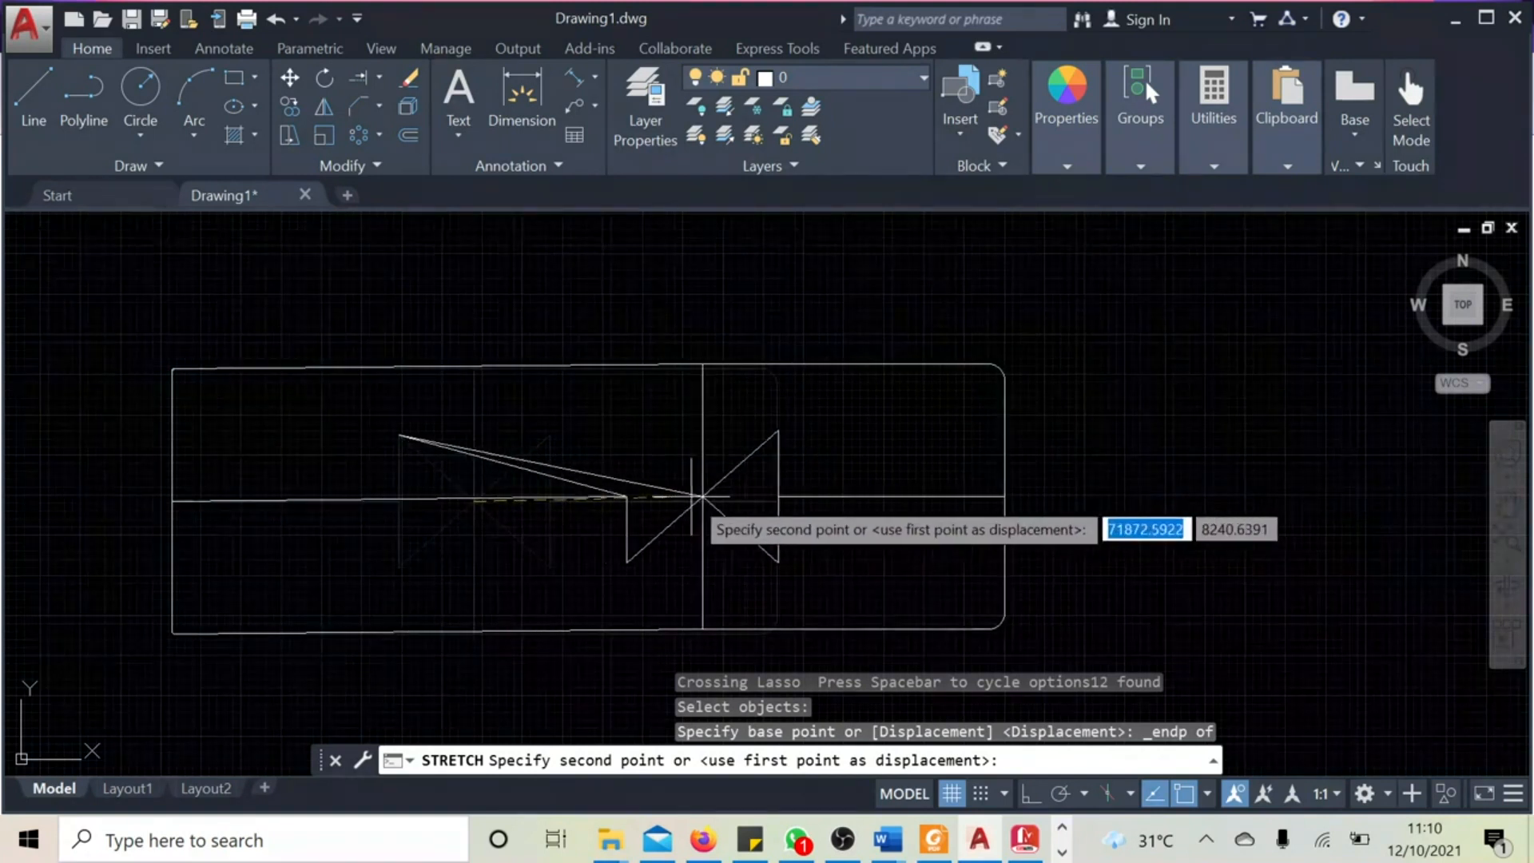
key(Escape)
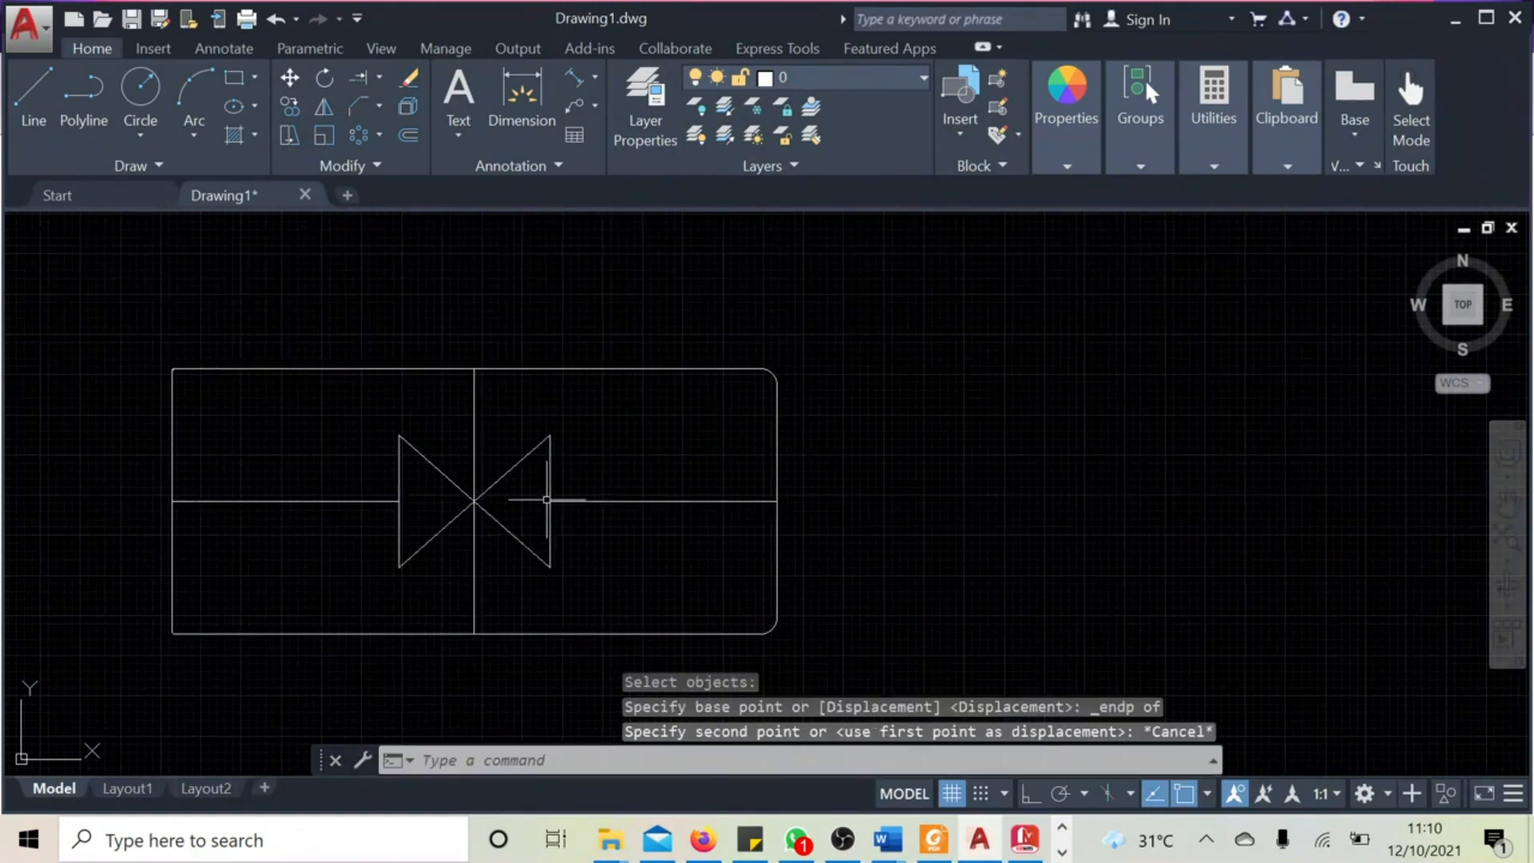
middle_drag(847, 639, 829, 541)
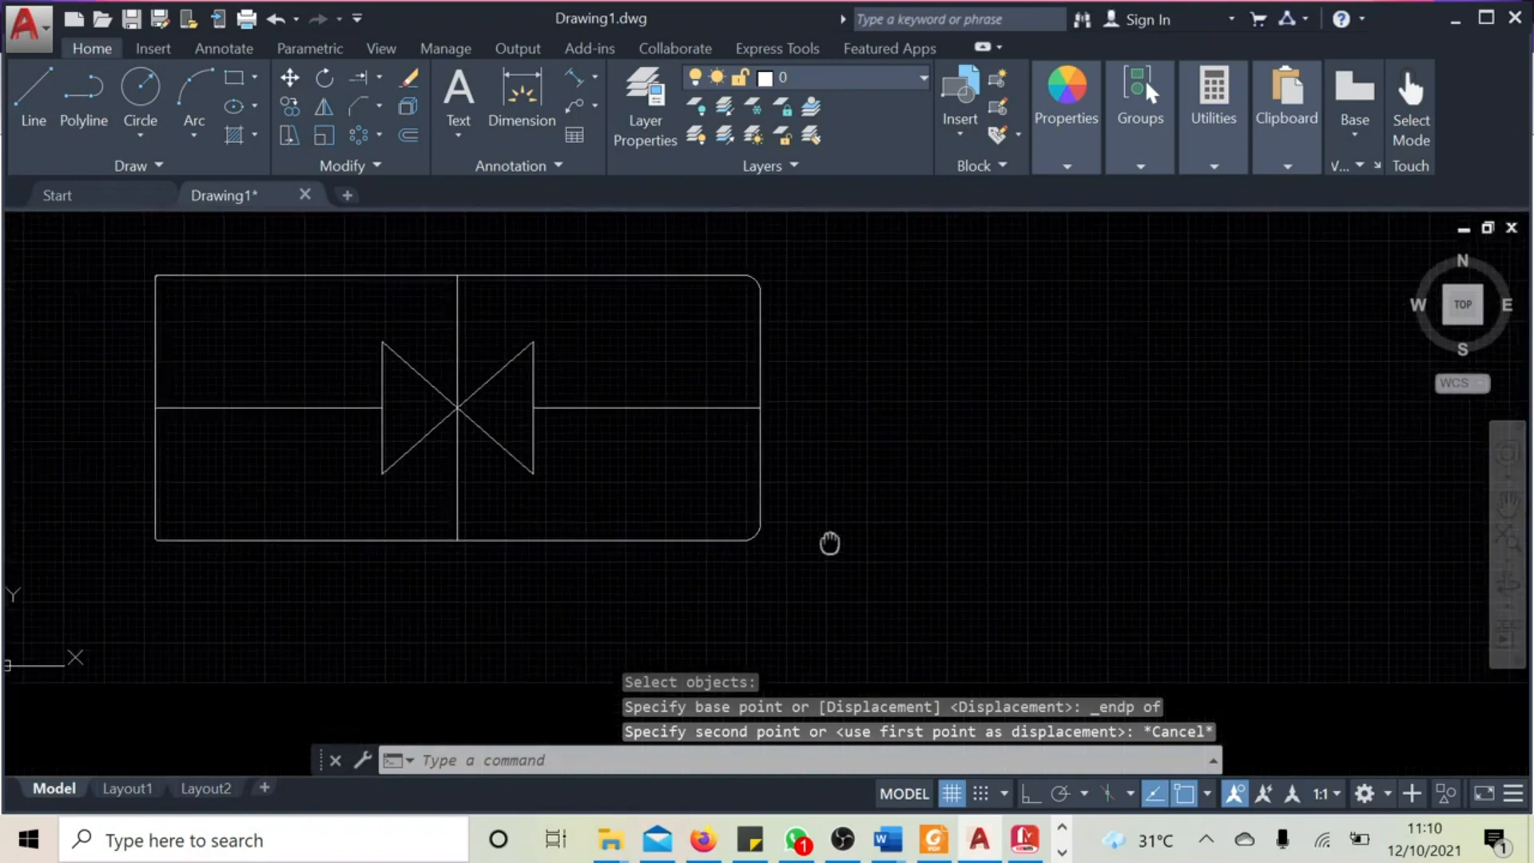
click(289, 135)
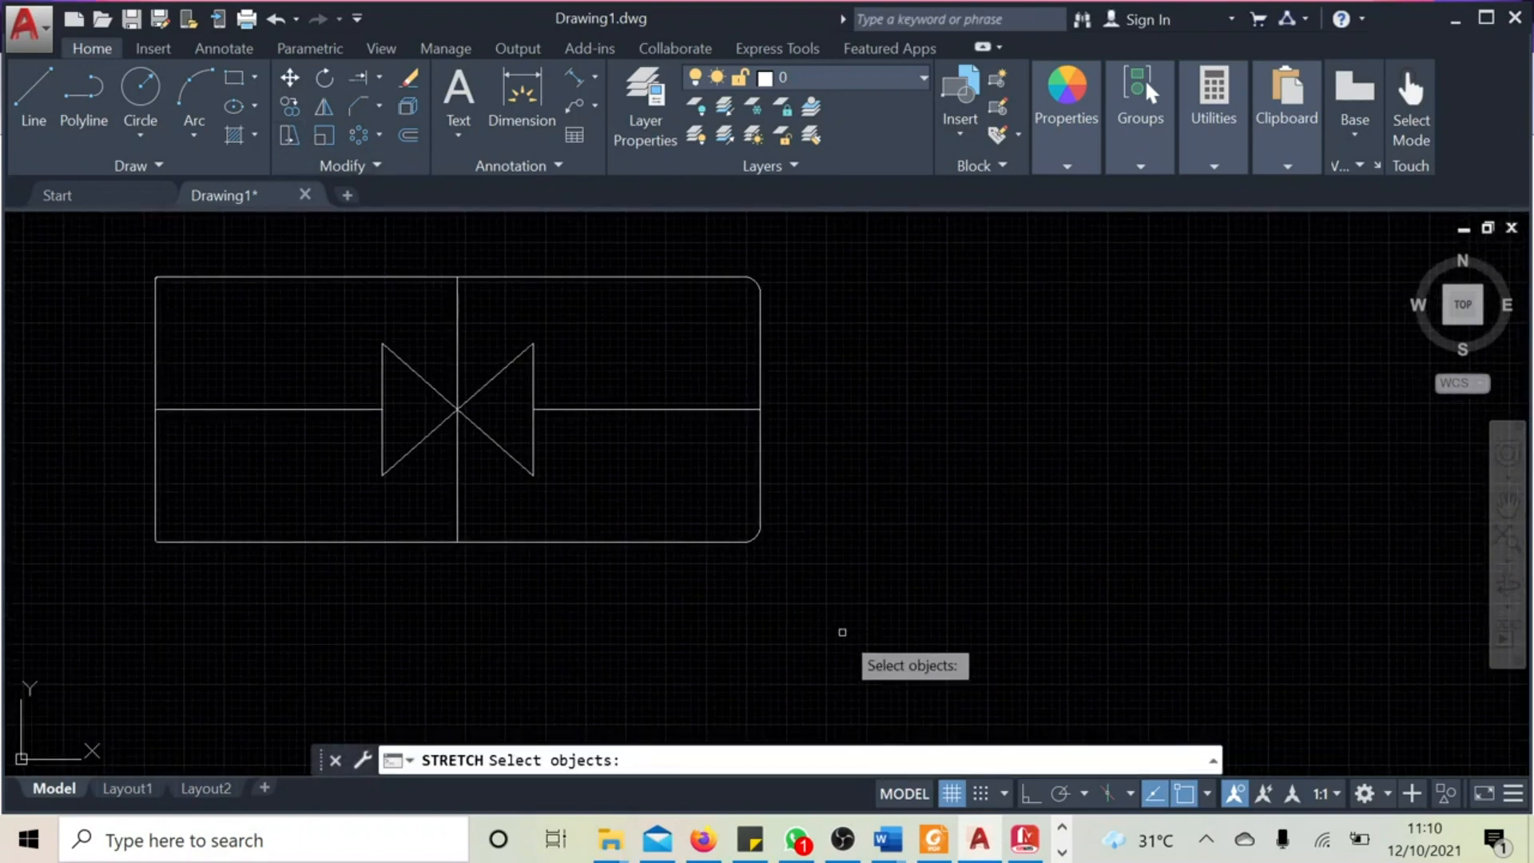
mouse_move(880, 630)
mouse_down()
mouse_move(519, 392)
mouse_move(680, 239)
mouse_up()
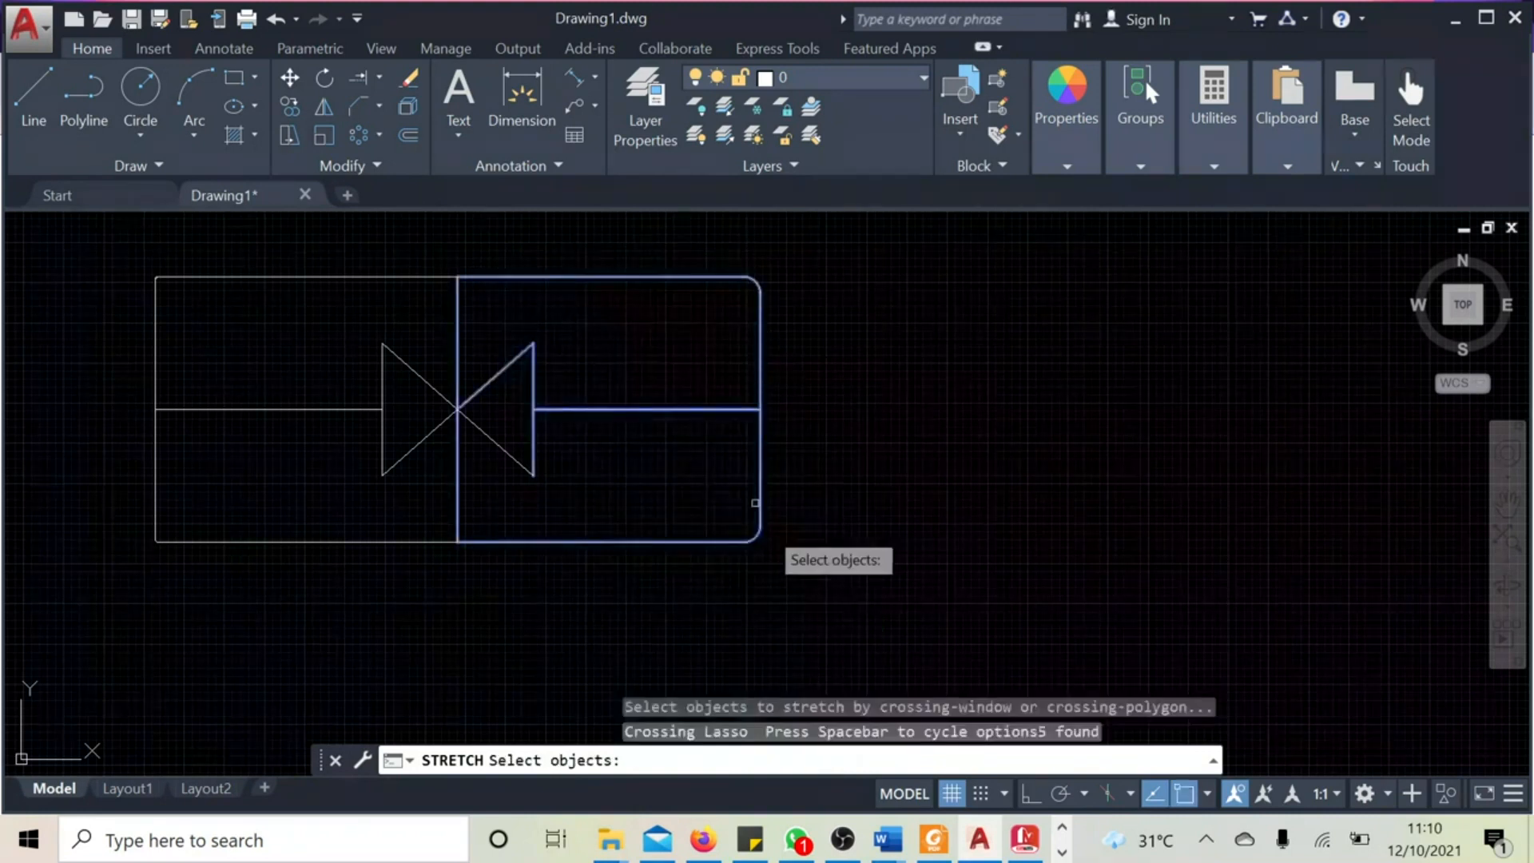
mouse_move(800, 647)
mouse_down()
mouse_move(470, 489)
mouse_move(531, 253)
mouse_move(647, 229)
mouse_move(827, 252)
mouse_up()
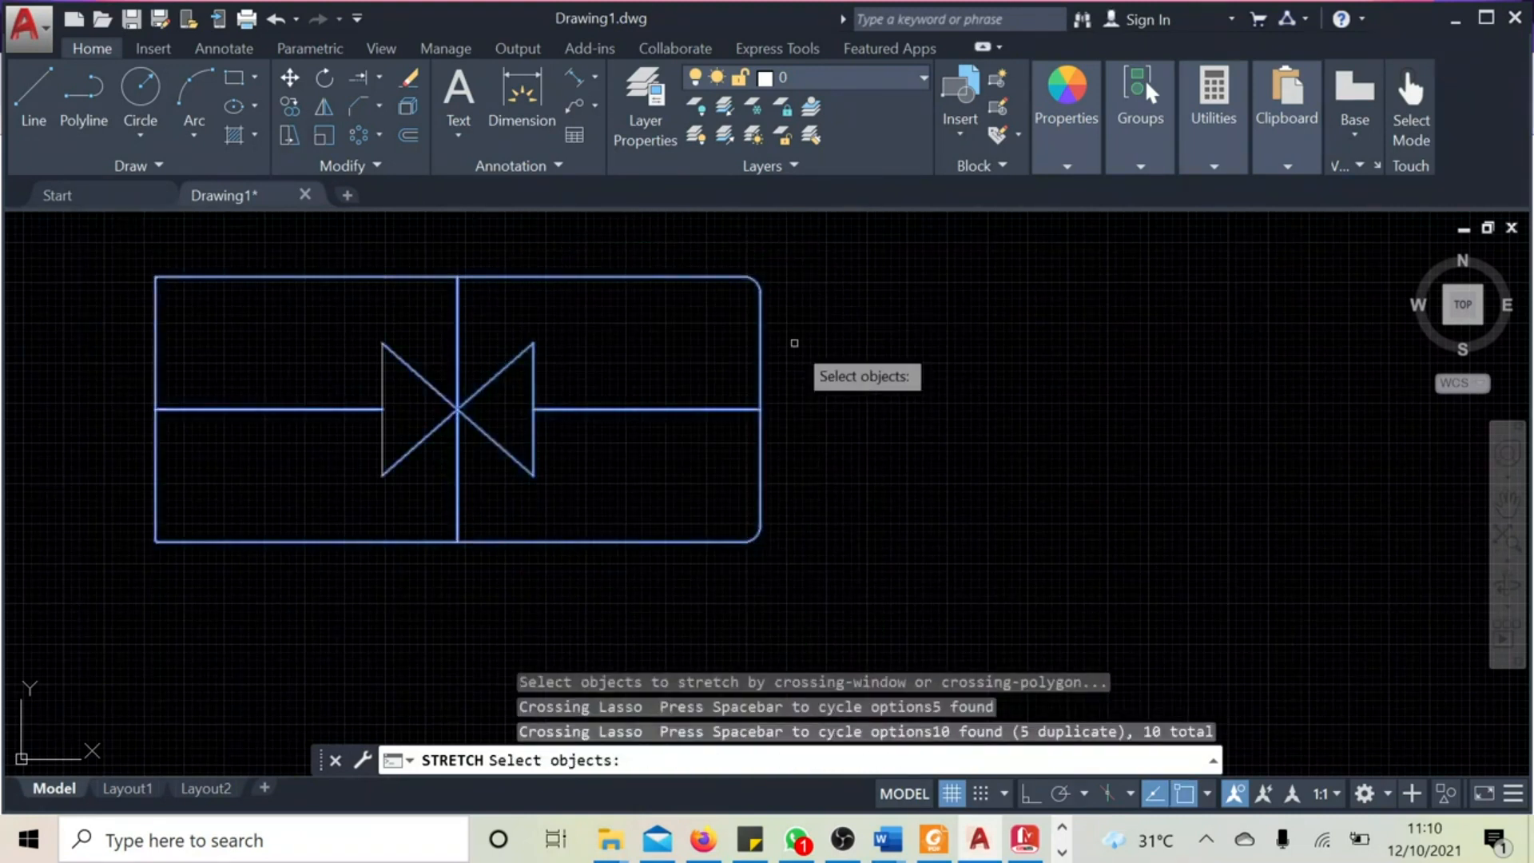
key(Return)
shift+right_click(812, 444)
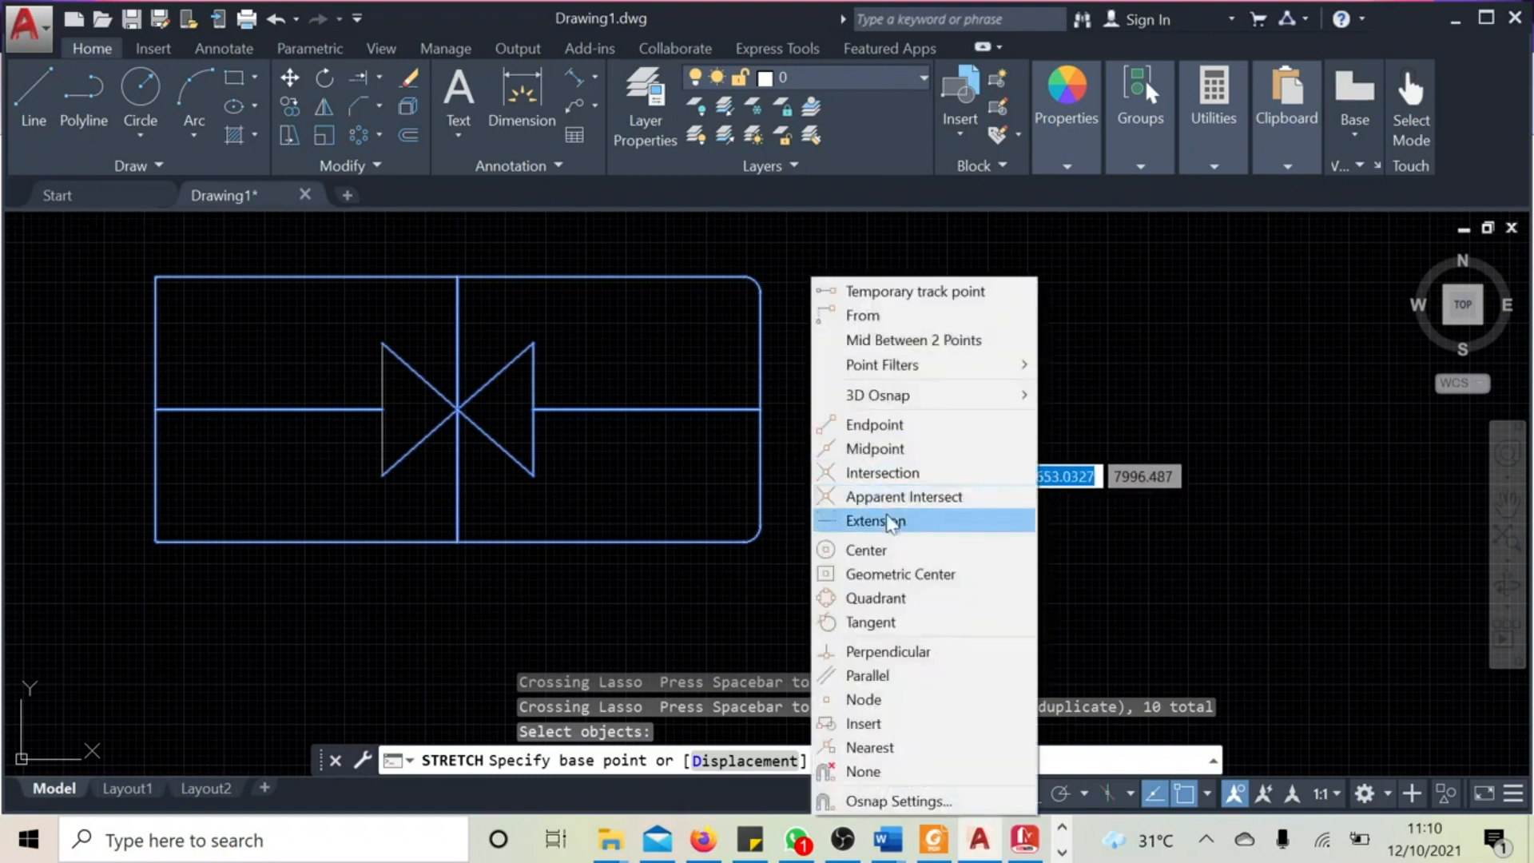
click(897, 432)
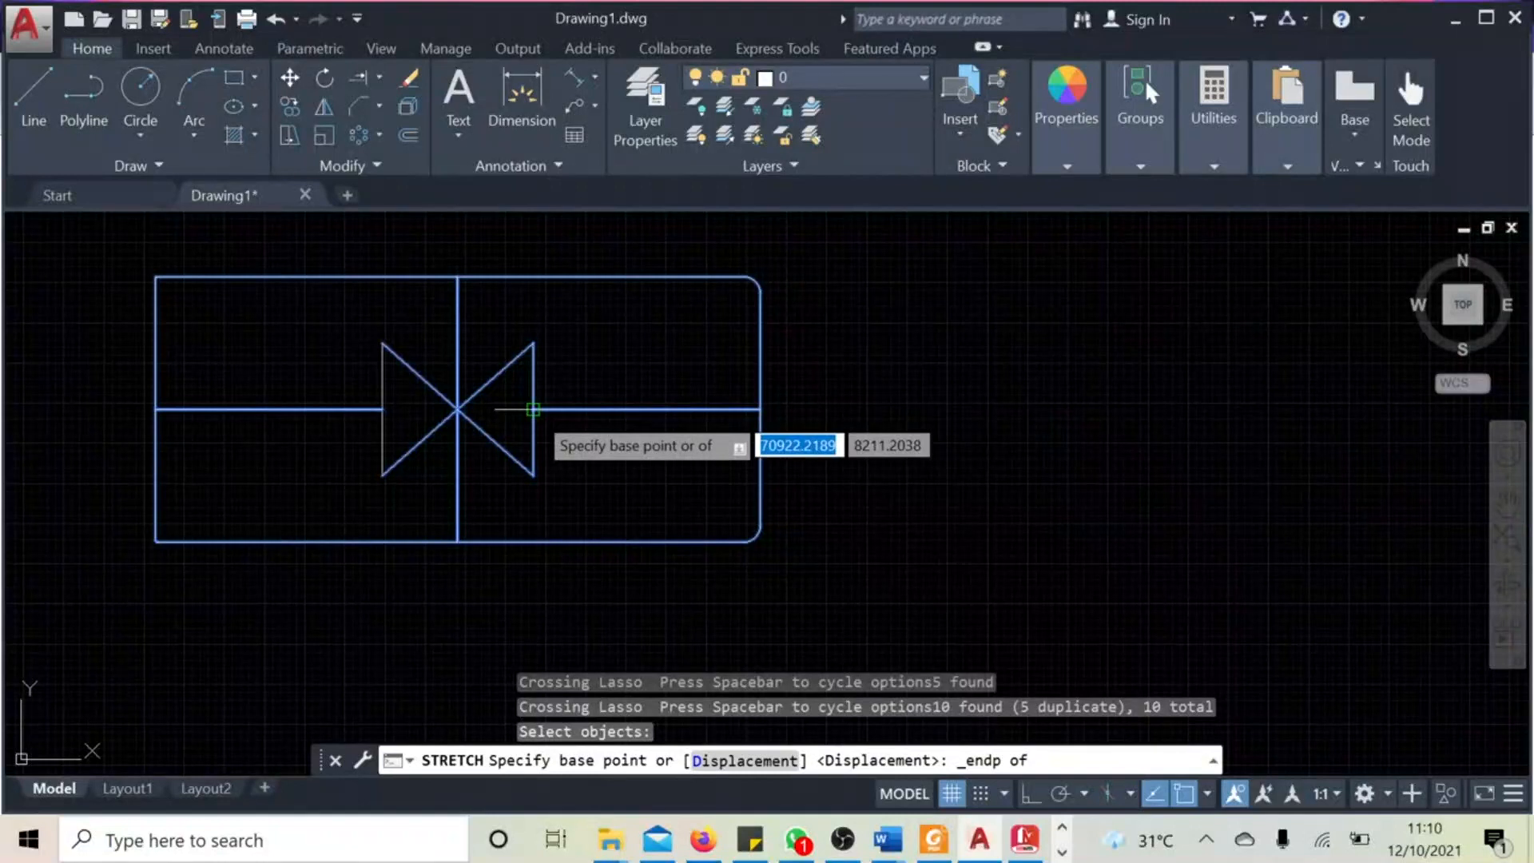
click(534, 410)
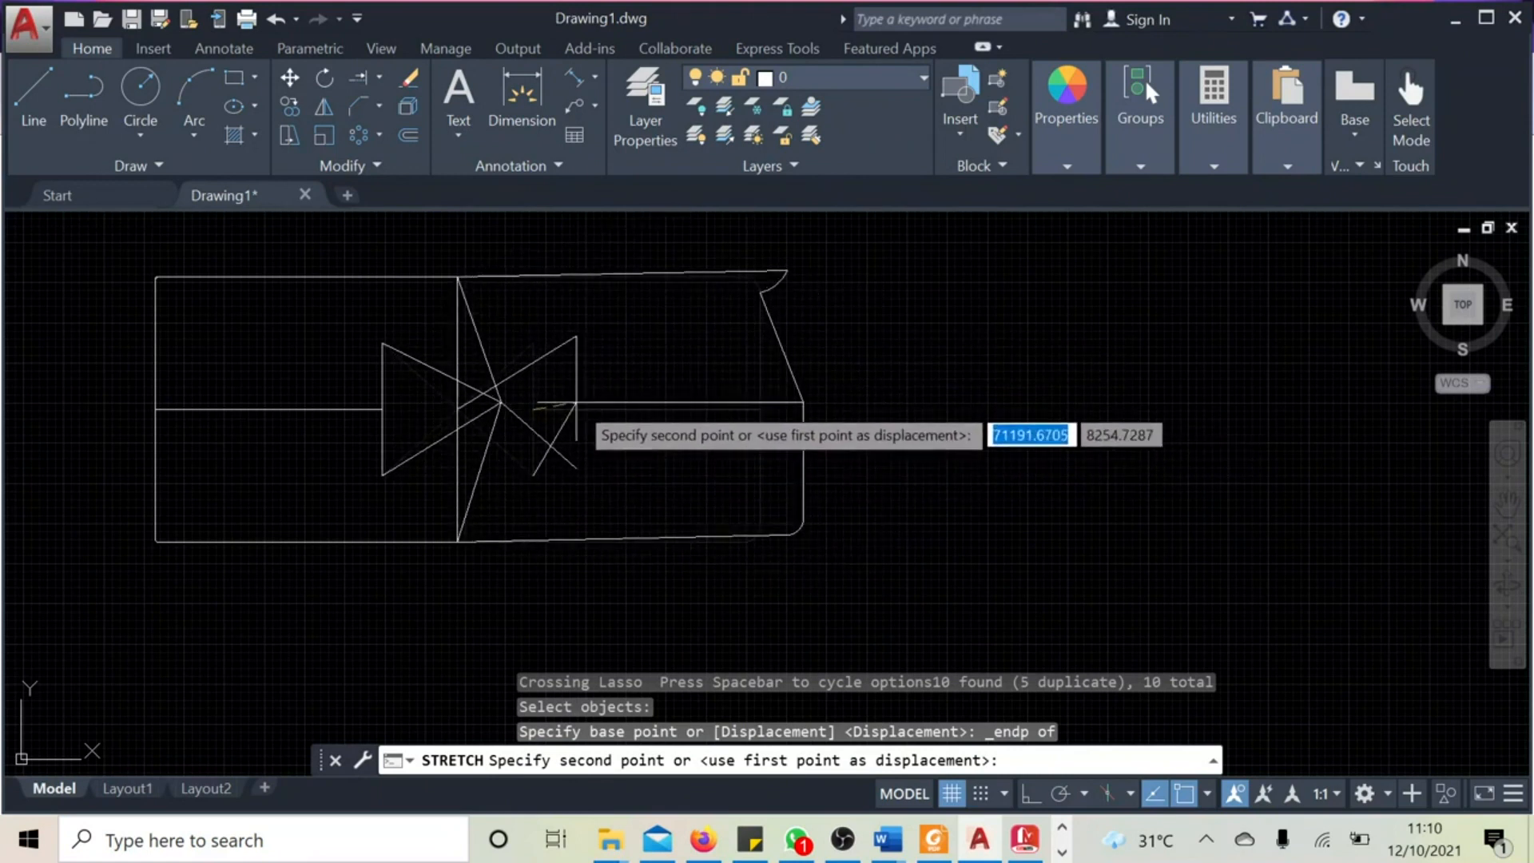
key(Escape)
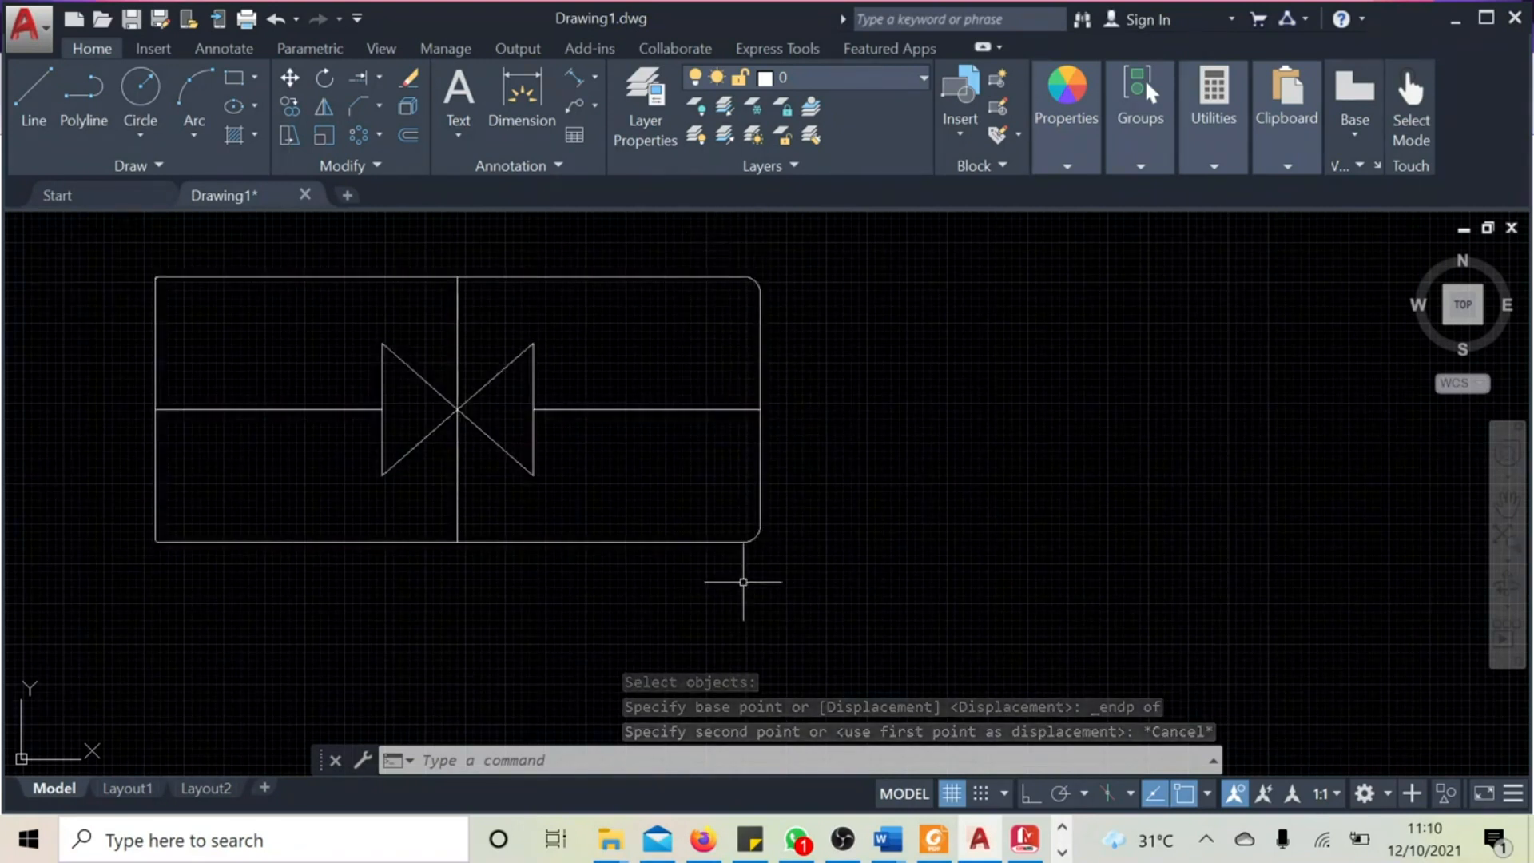
click(290, 140)
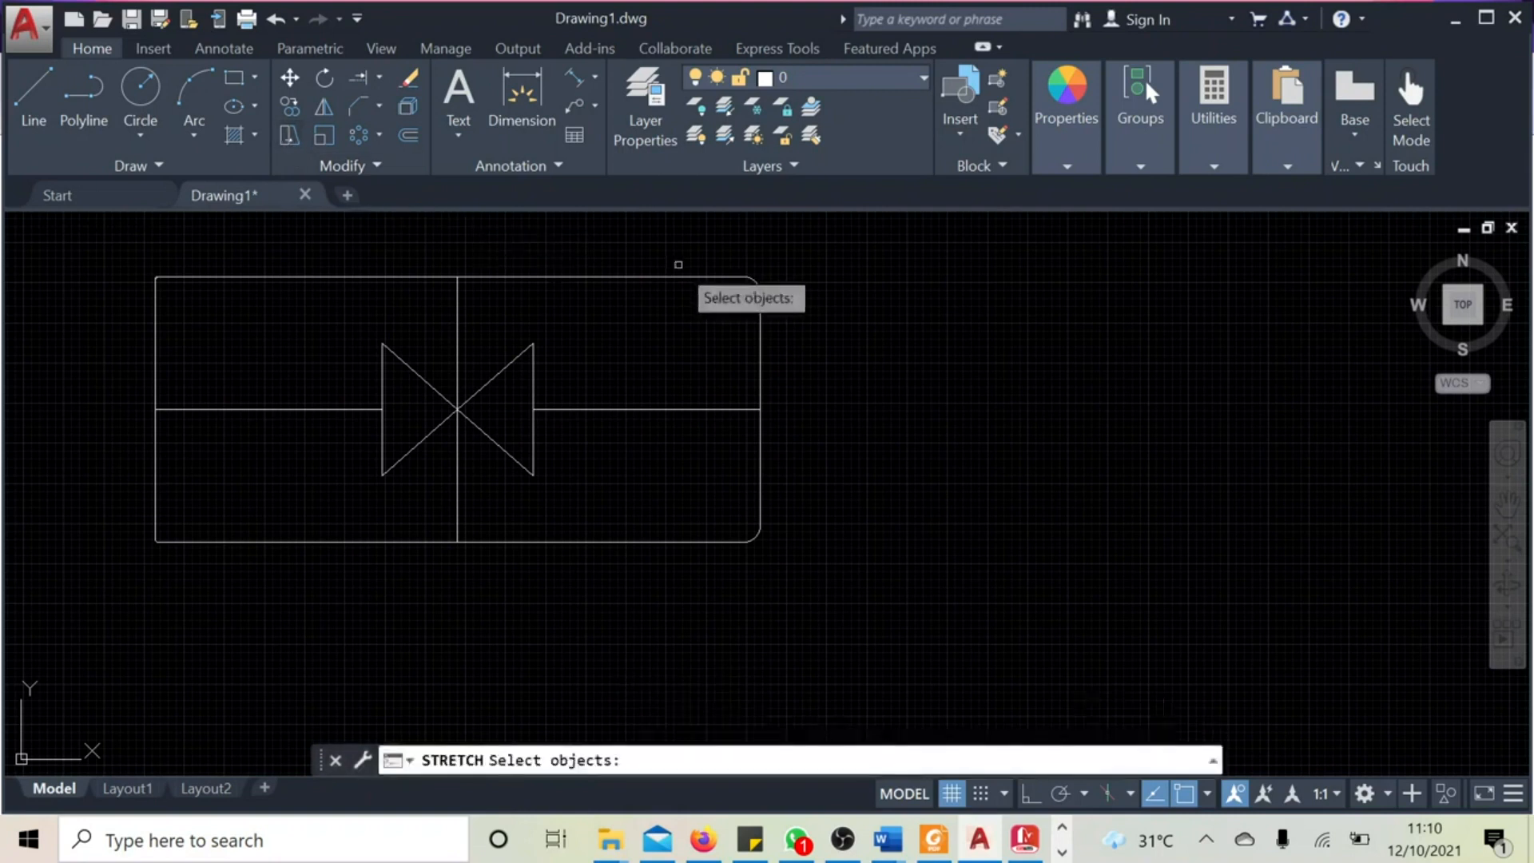
mouse_move(710, 250)
mouse_down()
mouse_move(767, 480)
mouse_move(760, 606)
mouse_move(674, 280)
mouse_move(861, 231)
mouse_move(850, 245)
mouse_up()
key(Return)
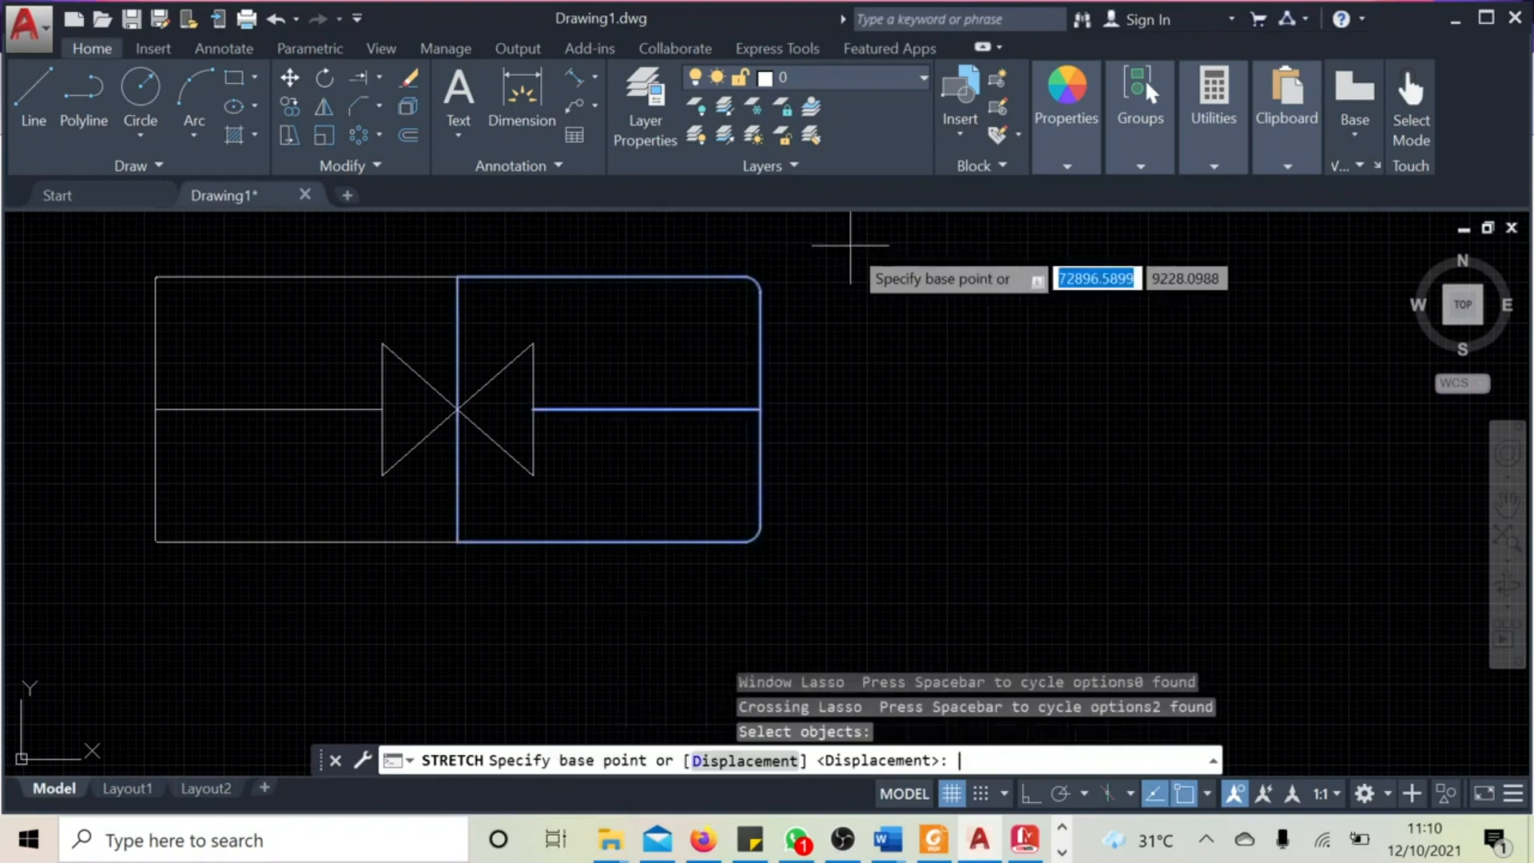
shift+right_click(893, 477)
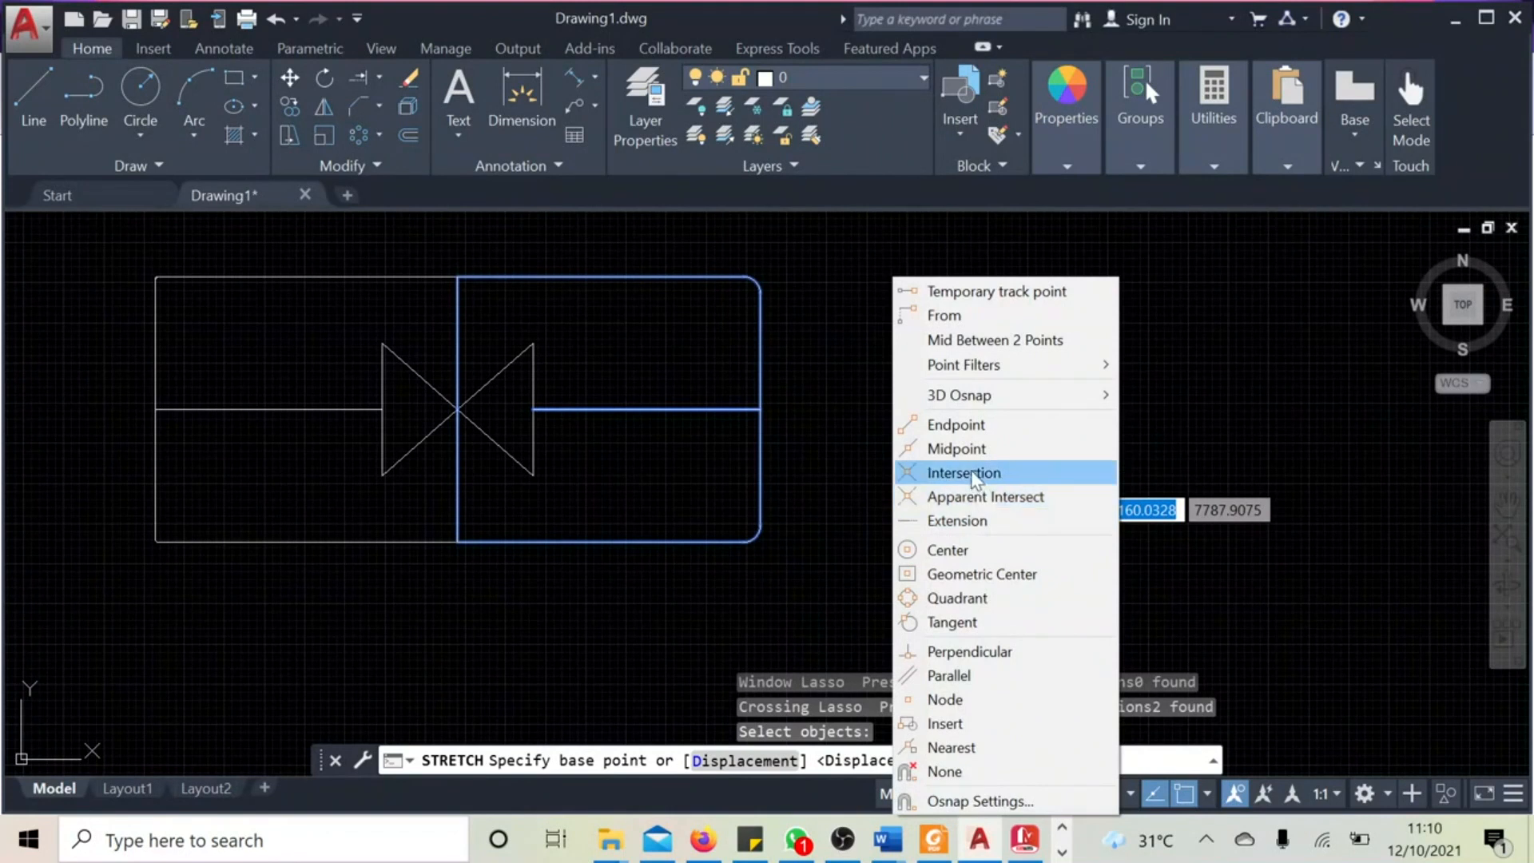
click(963, 425)
click(759, 410)
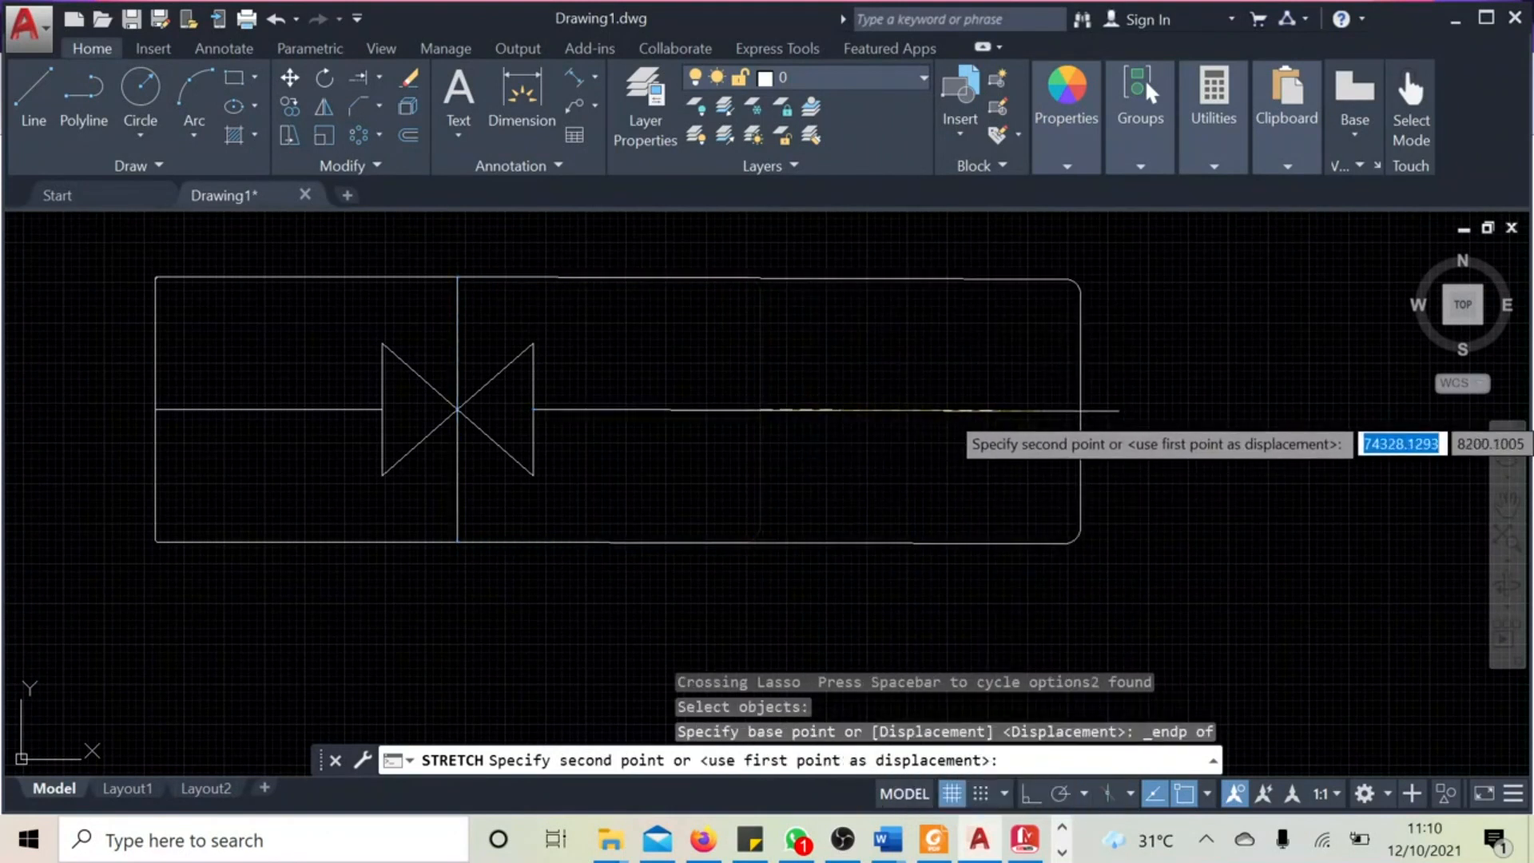
text(@)
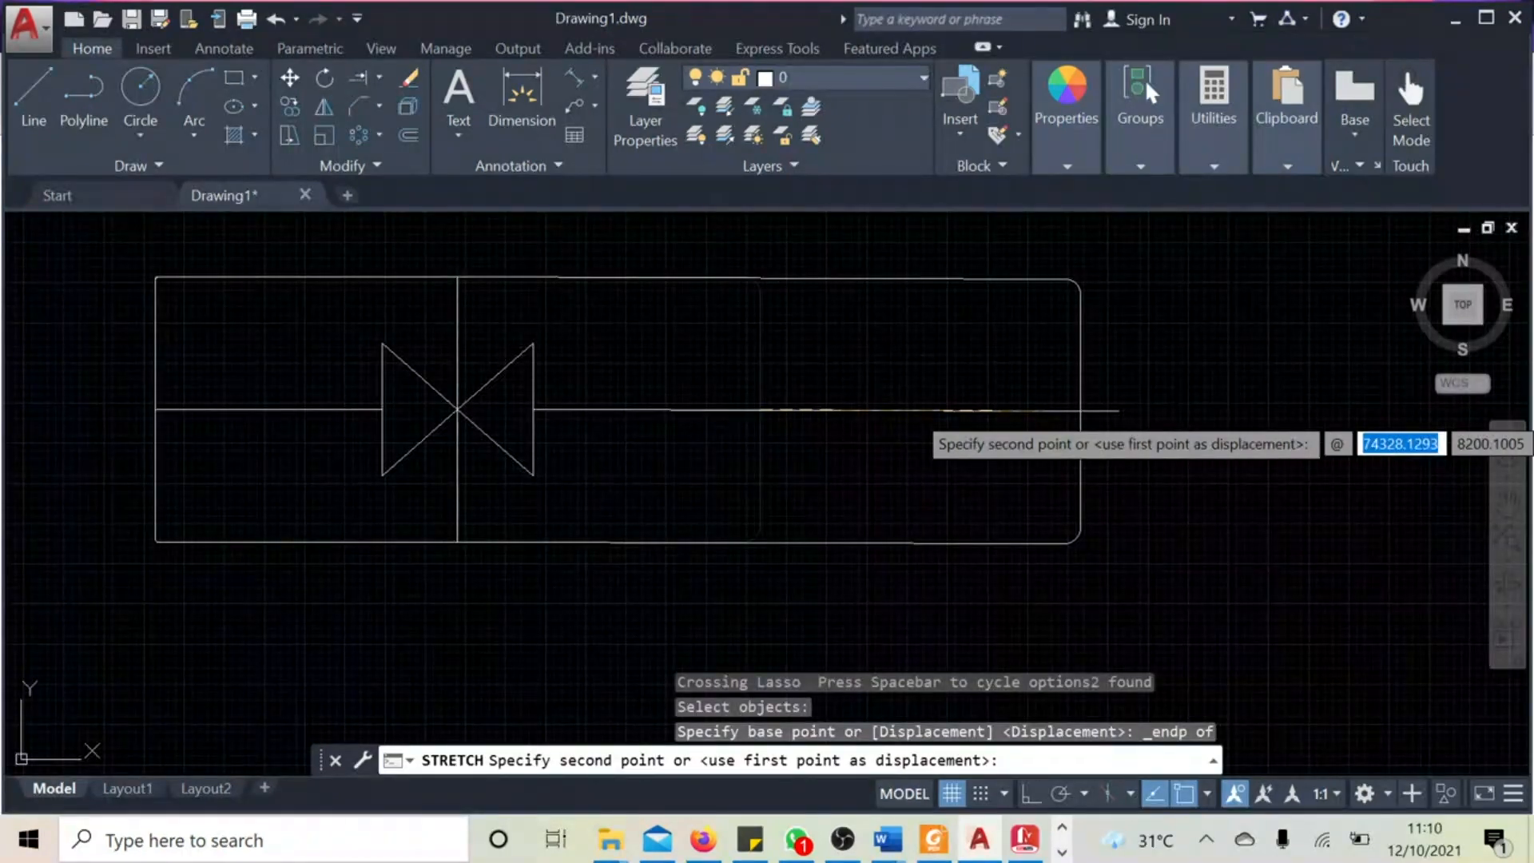
text(50)
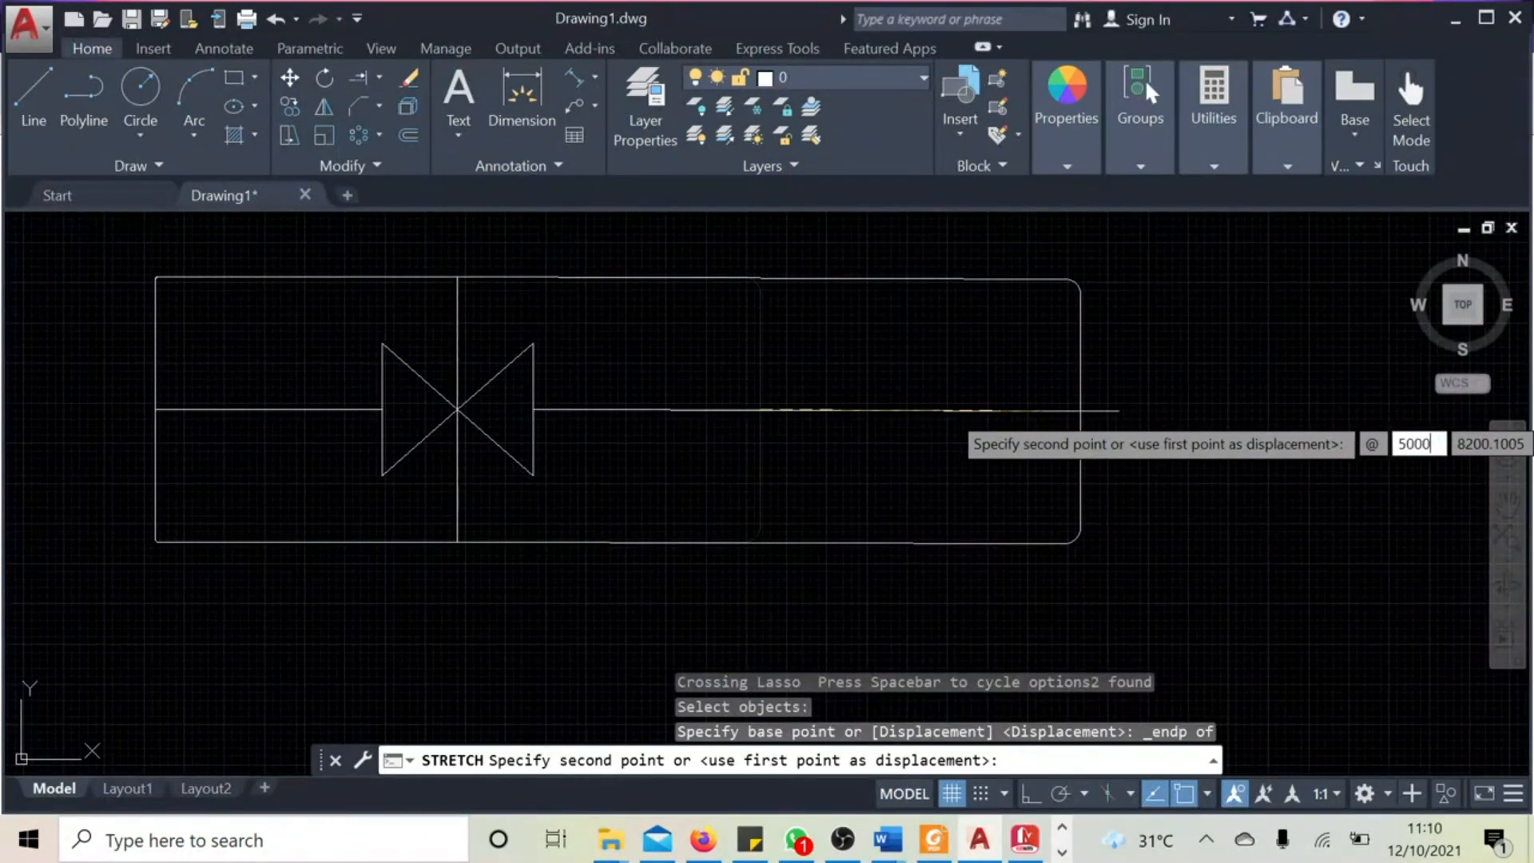
text(00)
key(Tab)
key(Return)
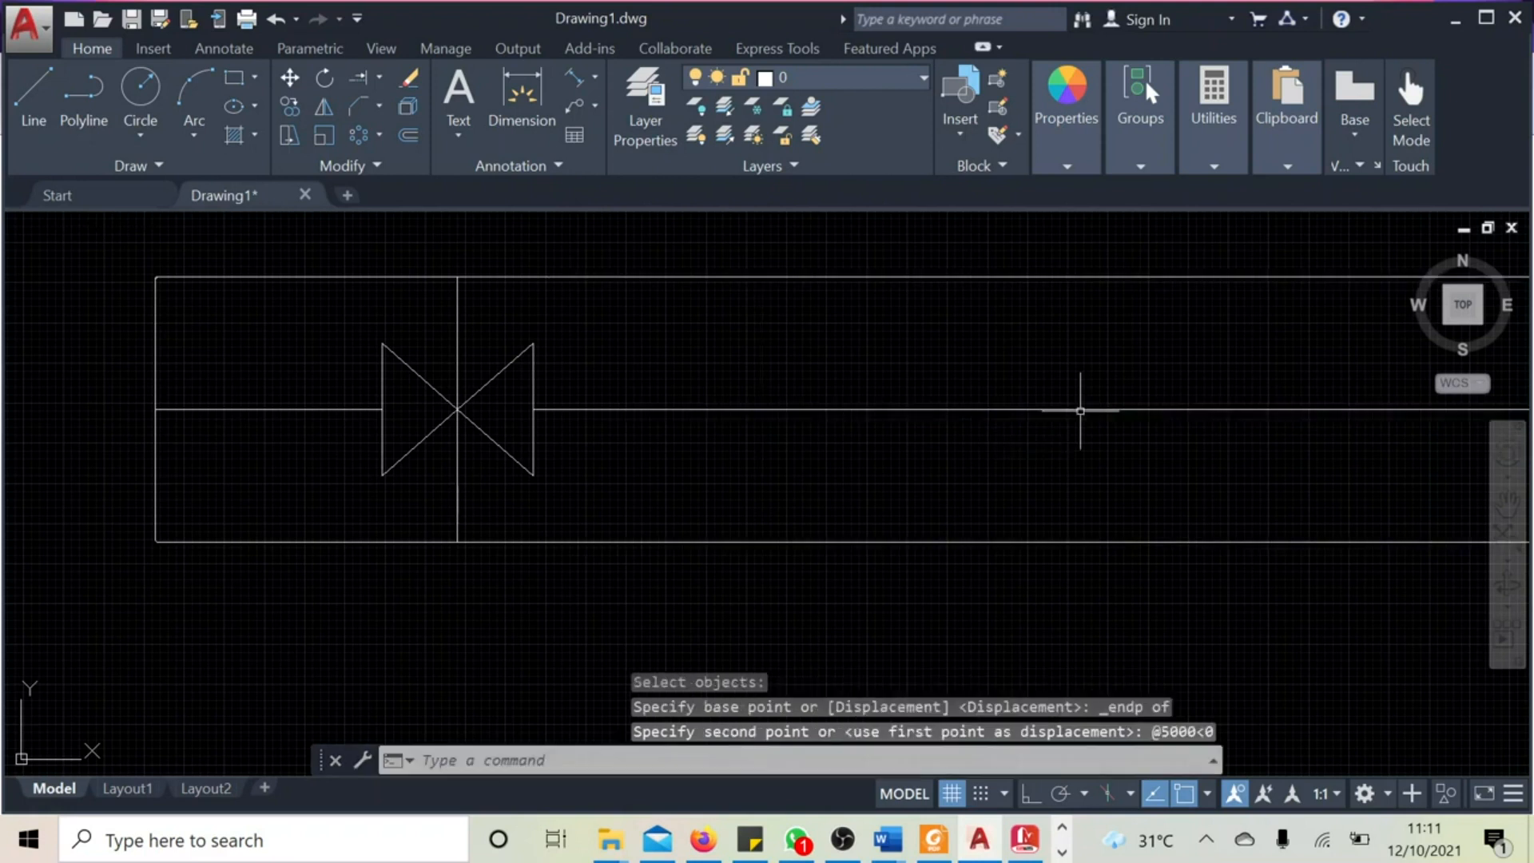
Step: Scale the entire stretched symbol by a factor of 1.5, using the endpoint at its lower-left corner as base point
scroll(1081, 410, down, 4)
scroll(1198, 518, up, 1)
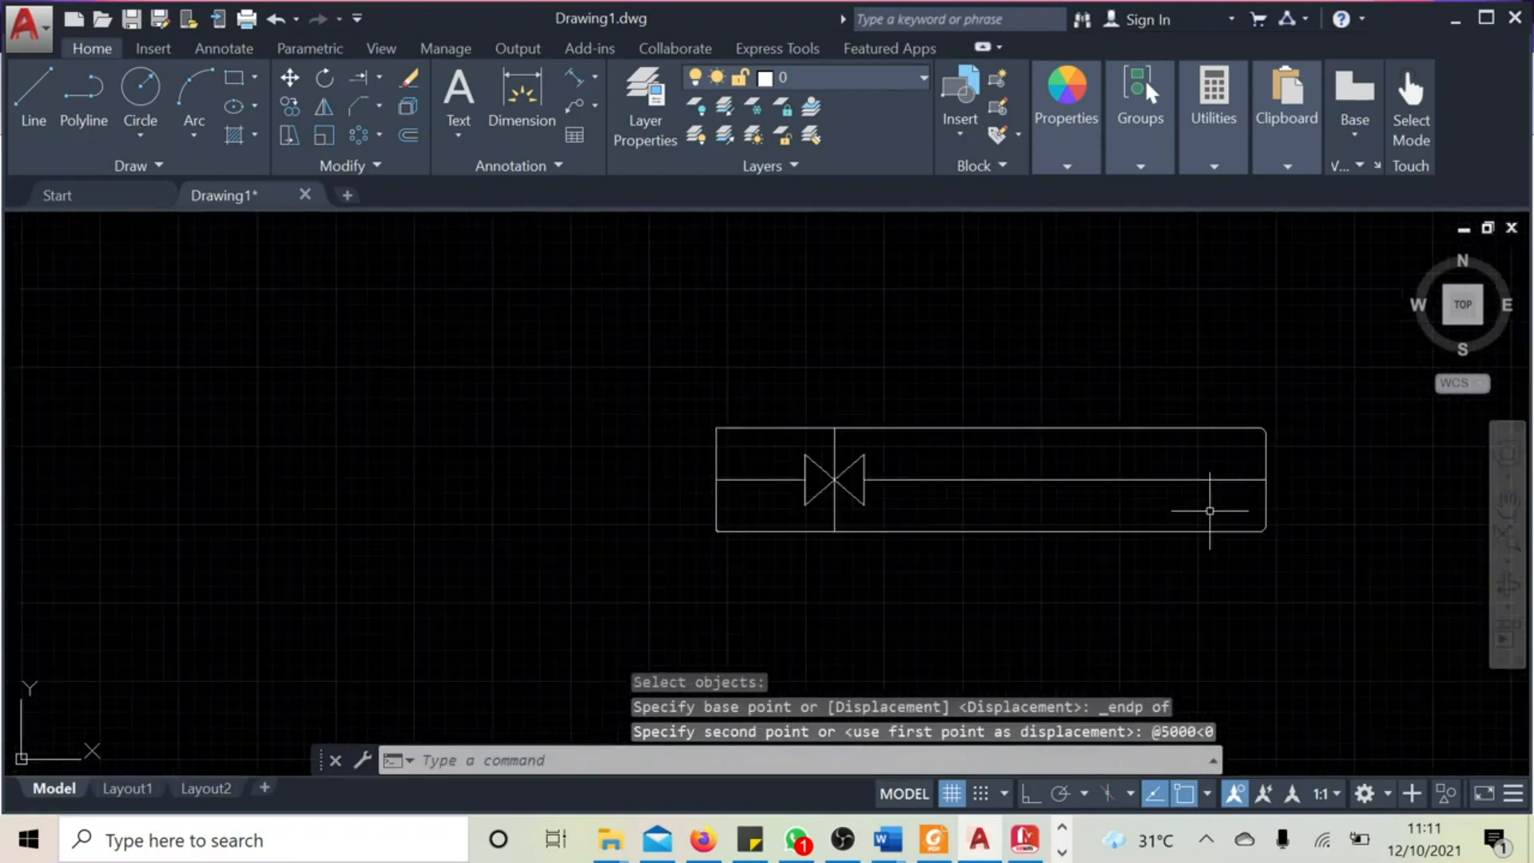
scroll(1290, 520, up, 2)
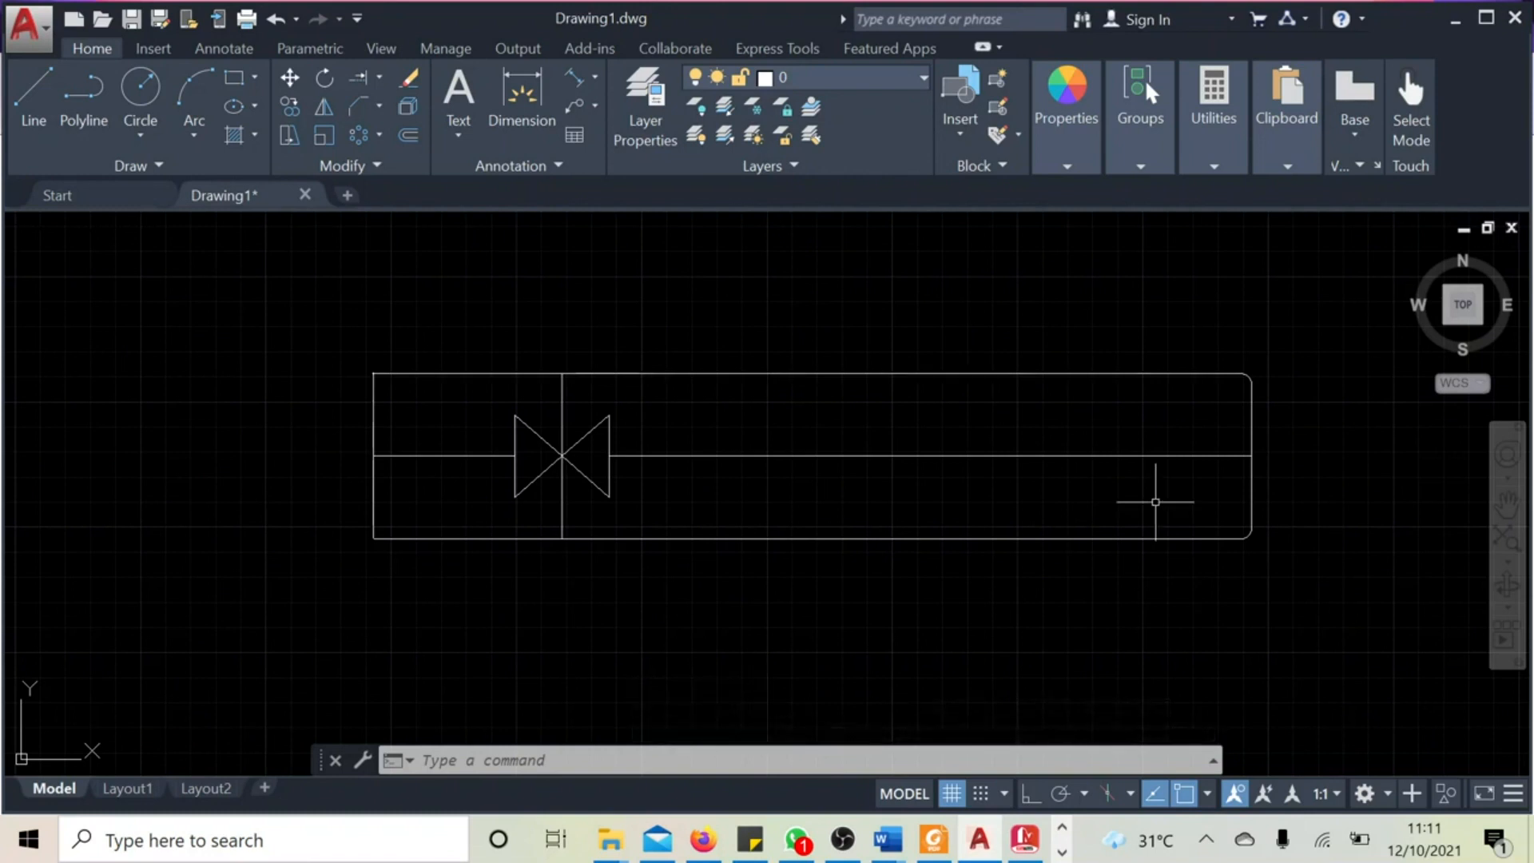
middle_drag(1161, 584, 771, 586)
scroll(759, 575, up, 2)
scroll(585, 432, down, 4)
middle_drag(217, 508, 456, 521)
scroll(452, 516, up, 2)
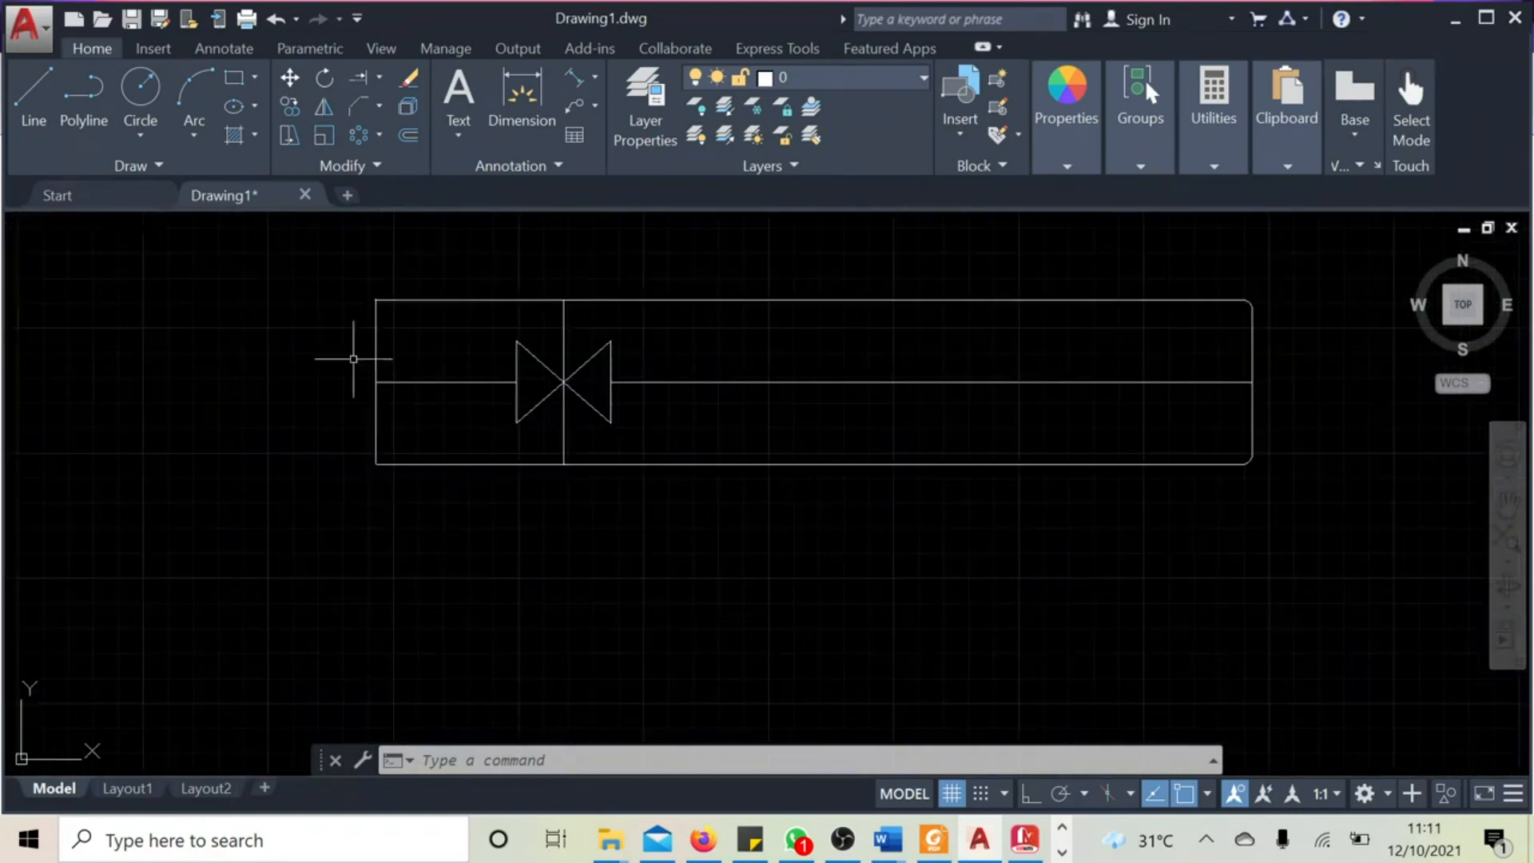
click(324, 136)
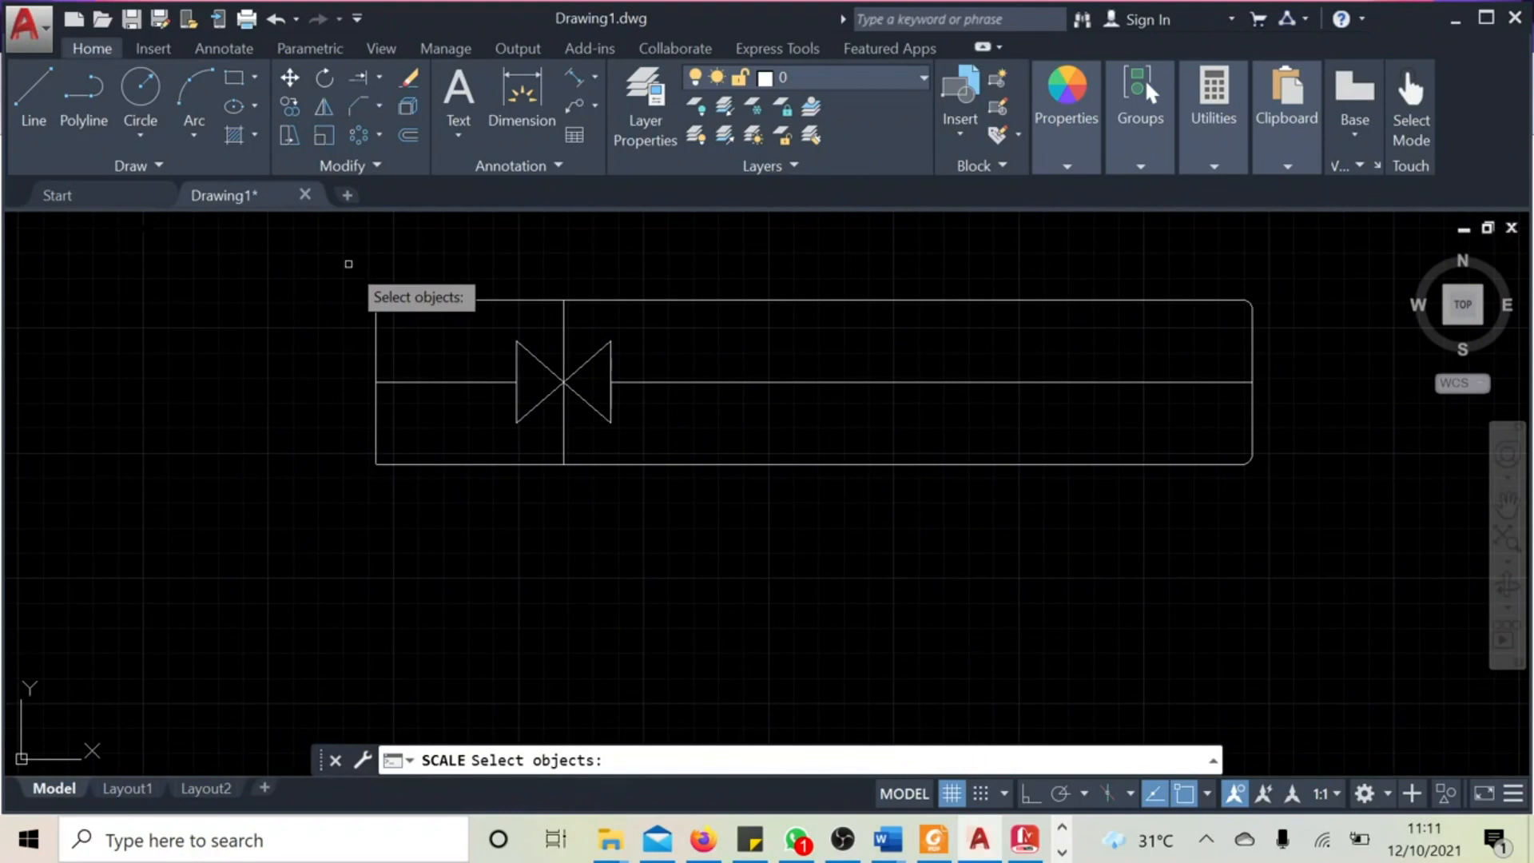
mouse_move(338, 258)
mouse_down()
mouse_move(342, 278)
mouse_move(670, 550)
mouse_move(1390, 511)
mouse_move(1430, 336)
mouse_move(1289, 264)
mouse_move(1280, 274)
mouse_up()
key(Return)
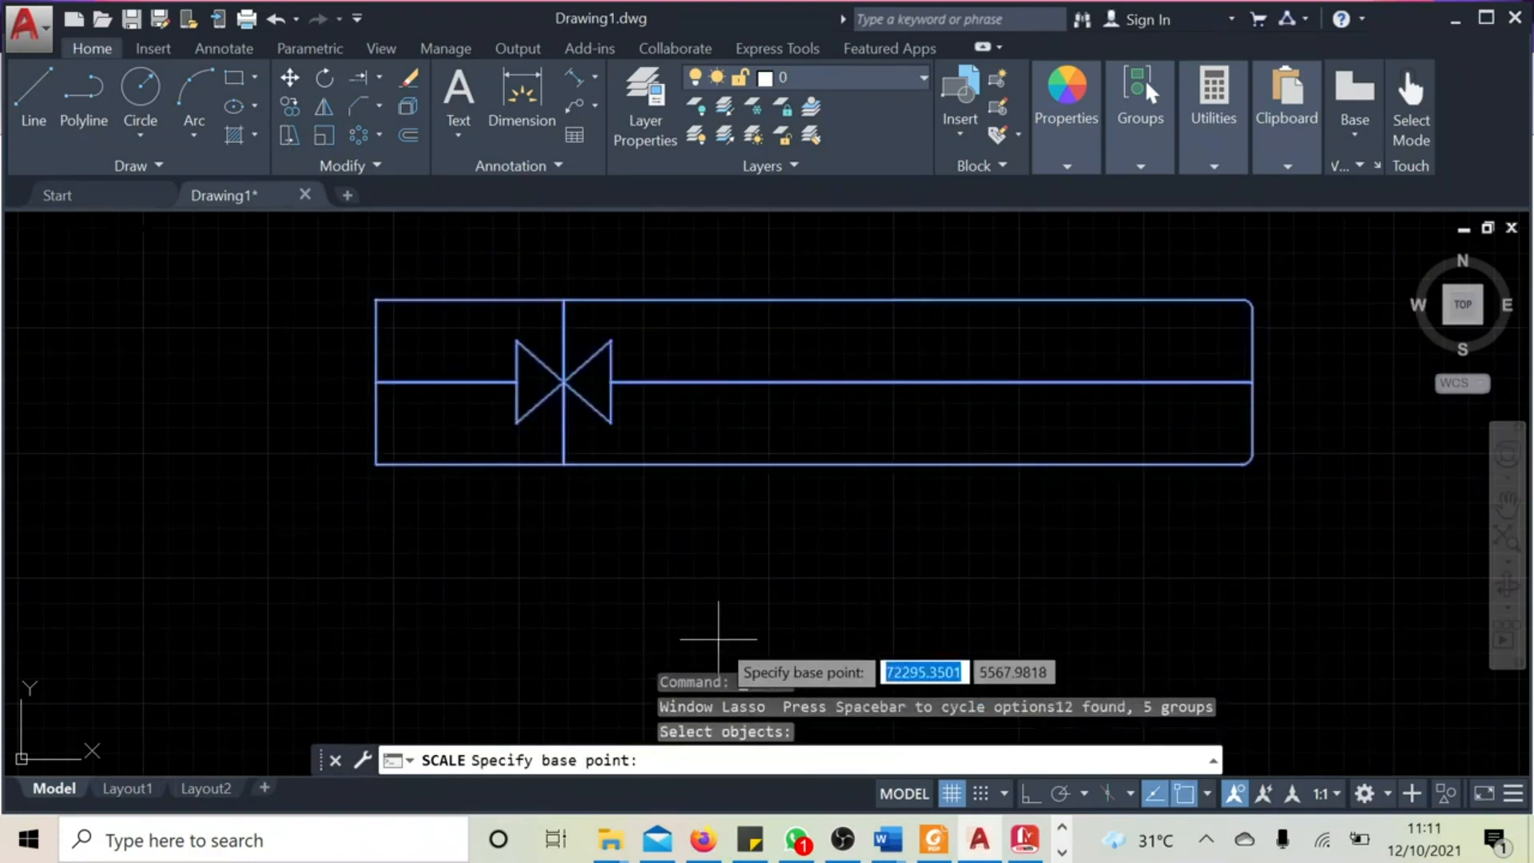
shift+right_click(583, 611)
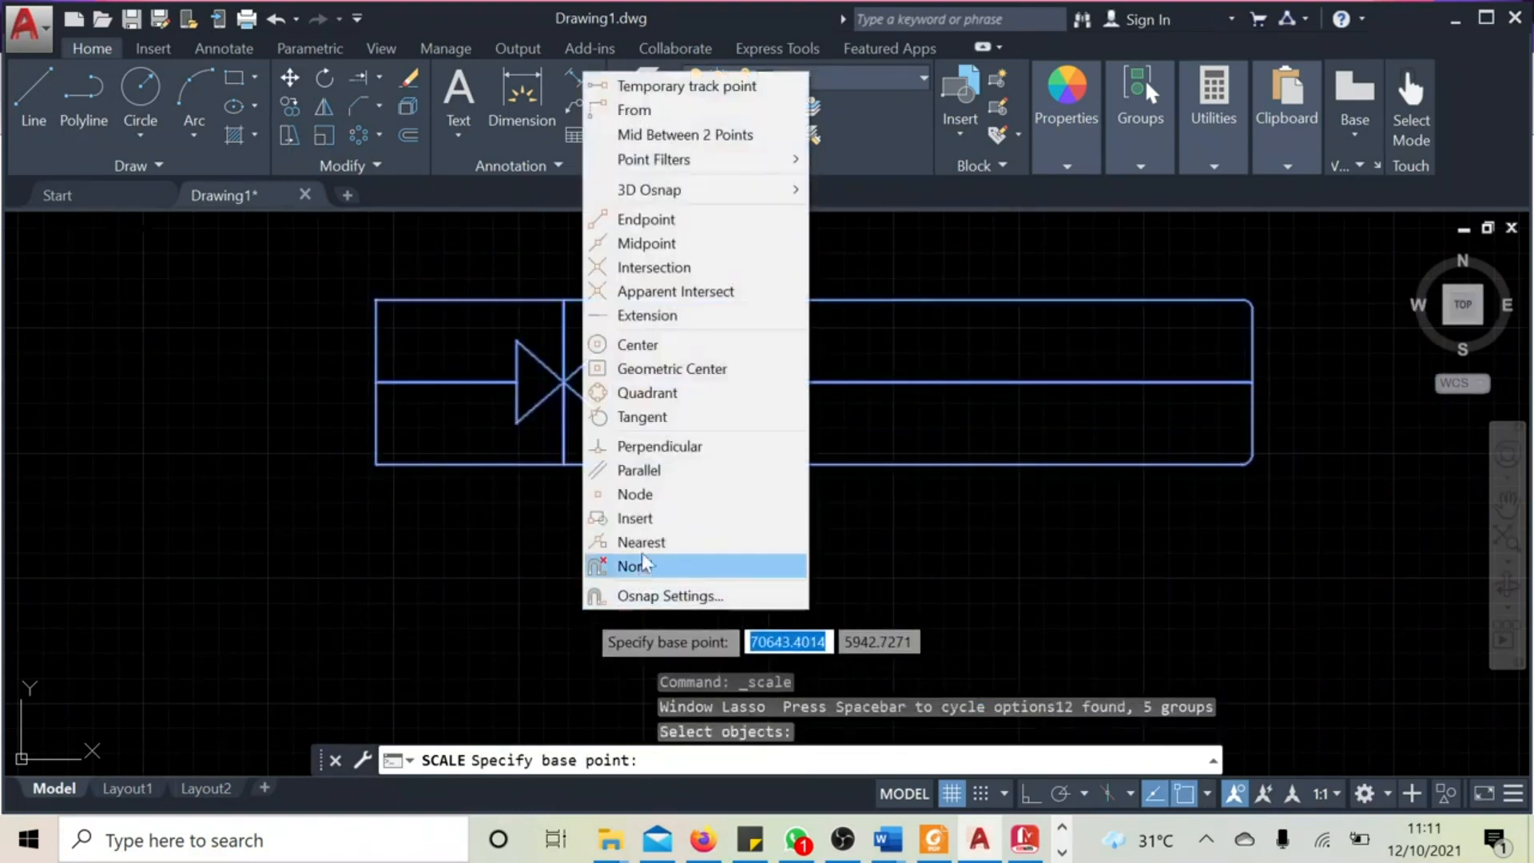
click(645, 219)
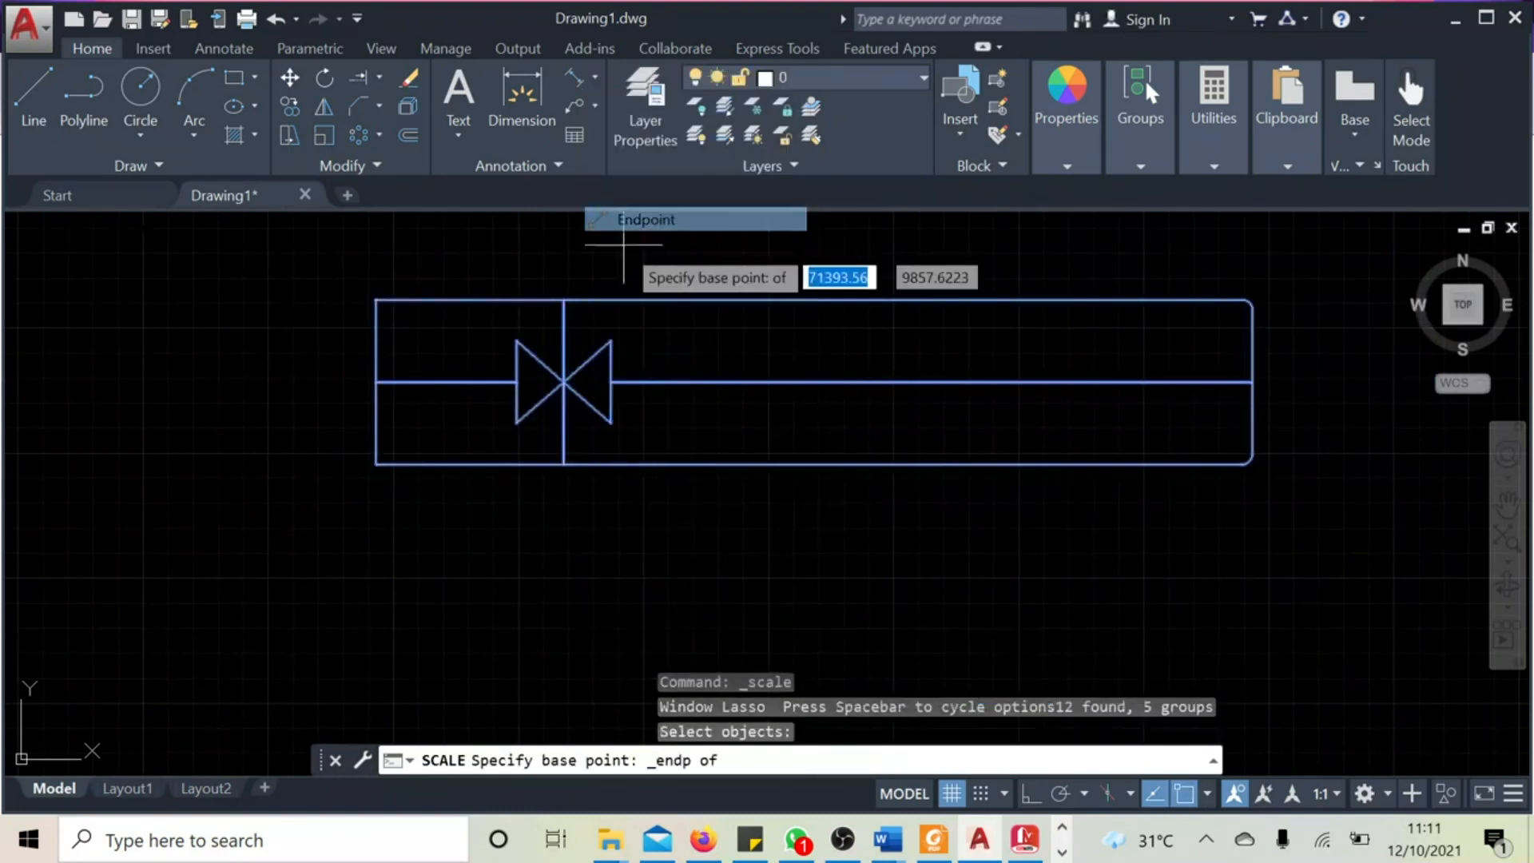
click(376, 463)
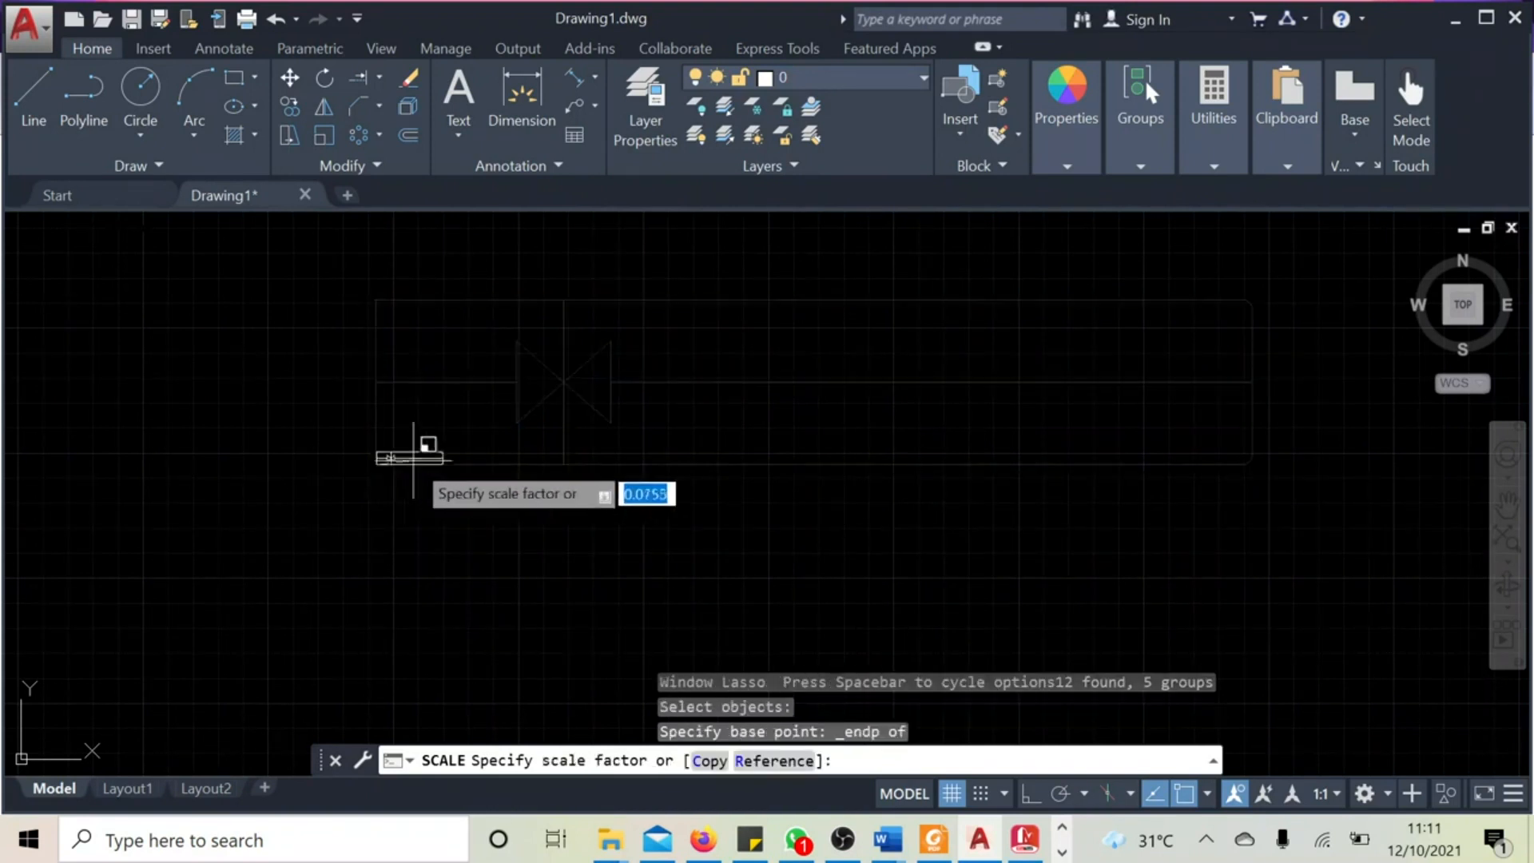
middle_drag(896, 254, 675, 387)
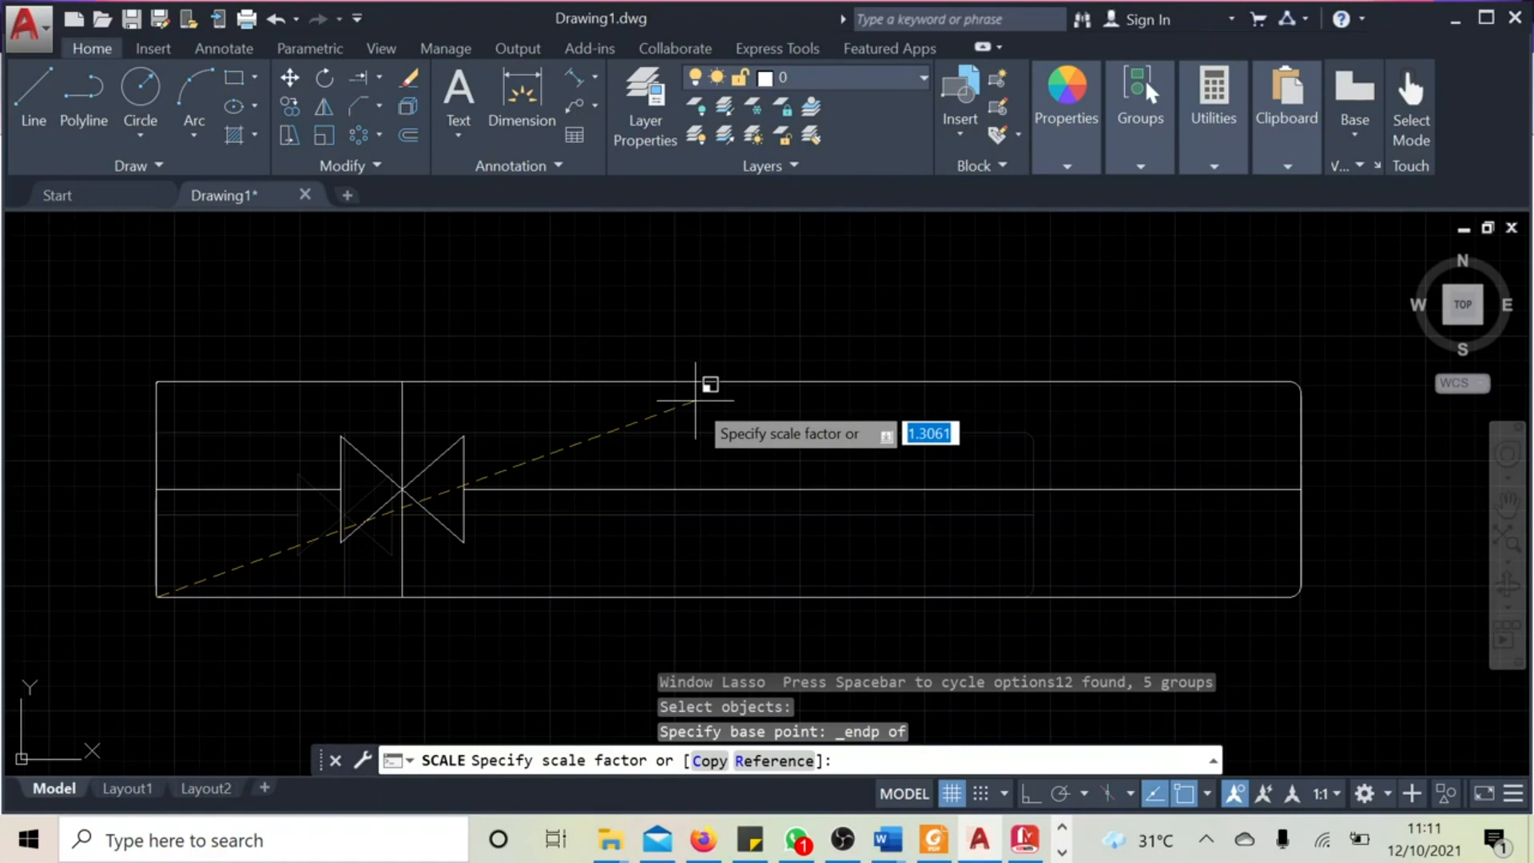
text(1.5)
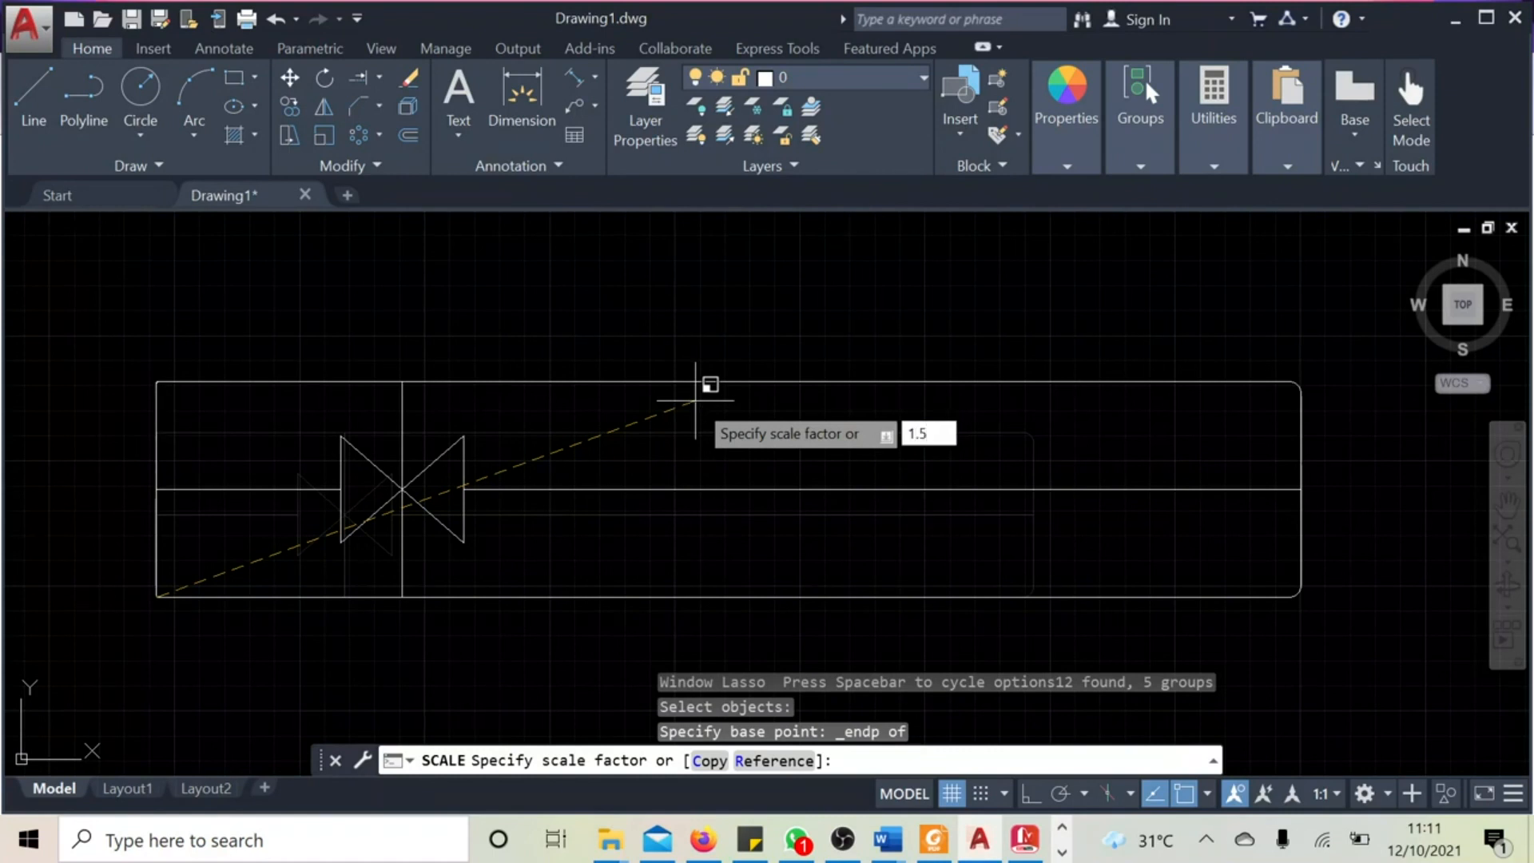
key(Return)
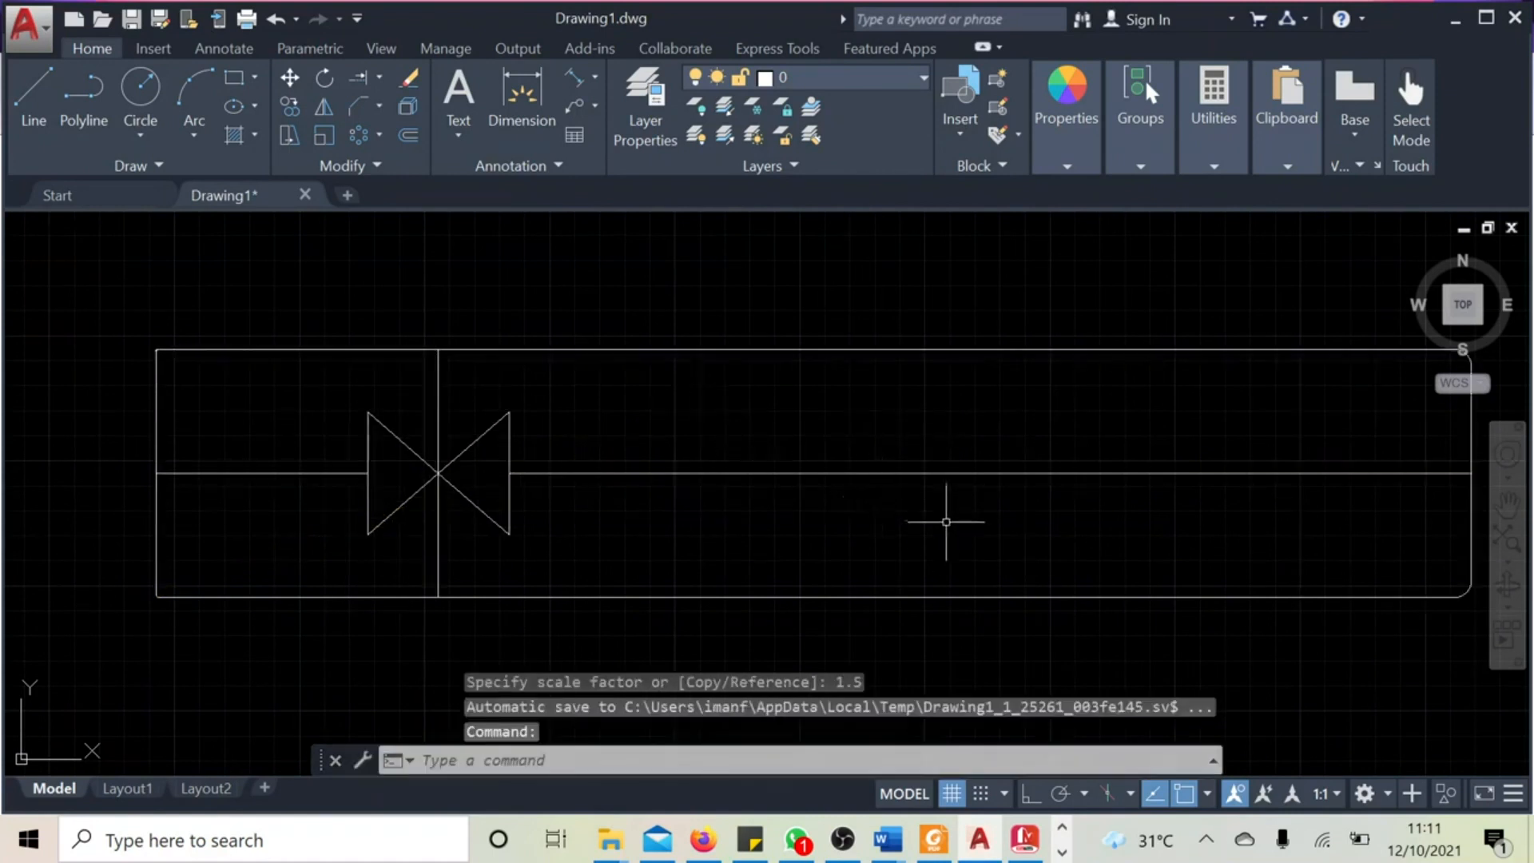
Step: Explode the scaled symbol into separate objects
scroll(946, 522, down, 2)
mouse_move(1325, 573)
middle_down()
mouse_move(1284, 602)
mouse_move(863, 586)
mouse_move(996, 580)
middle_up()
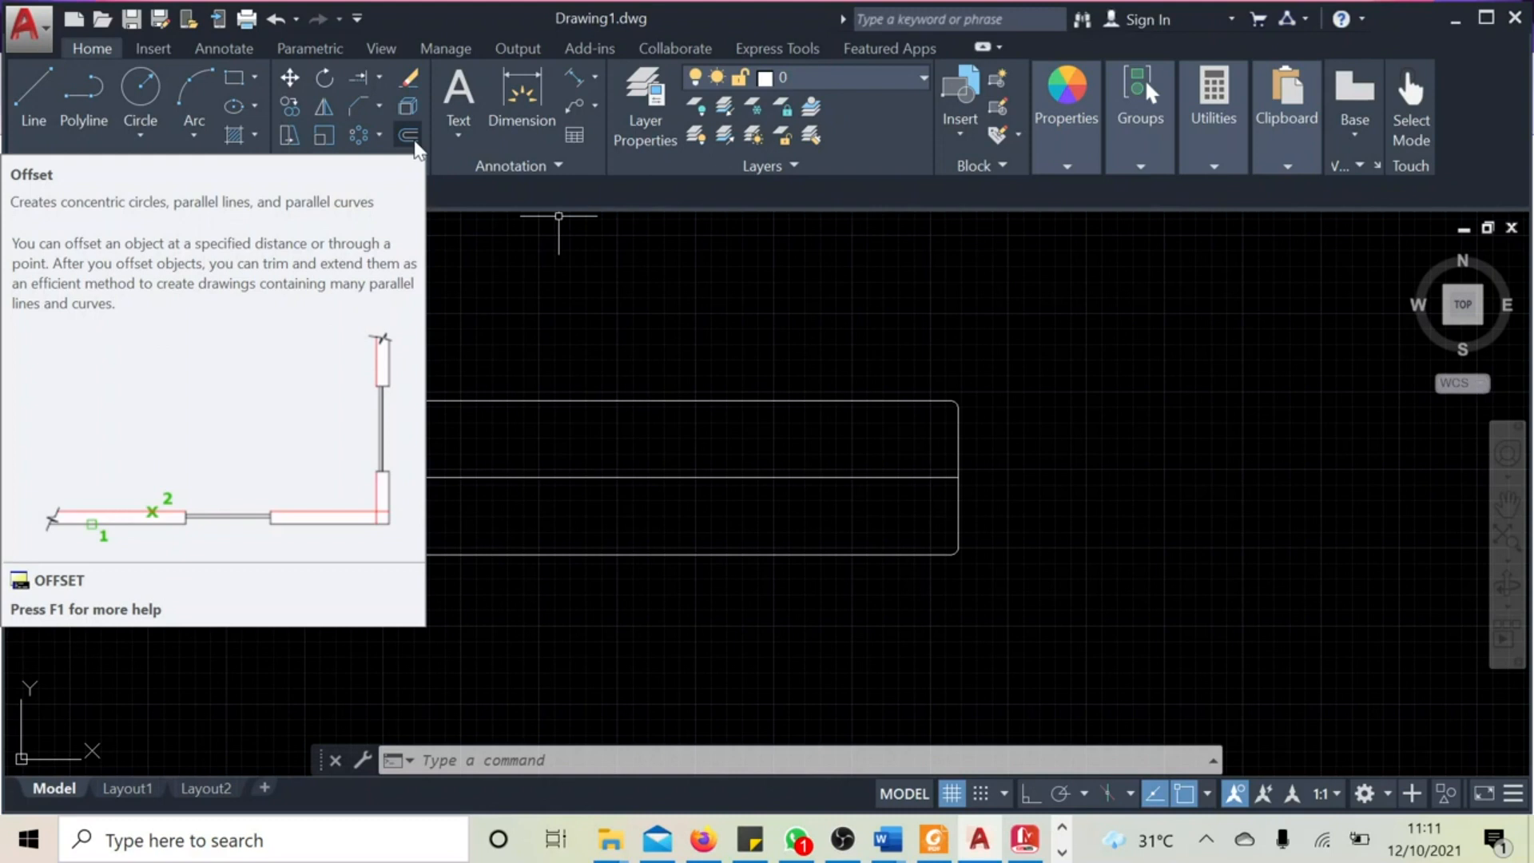
click(585, 401)
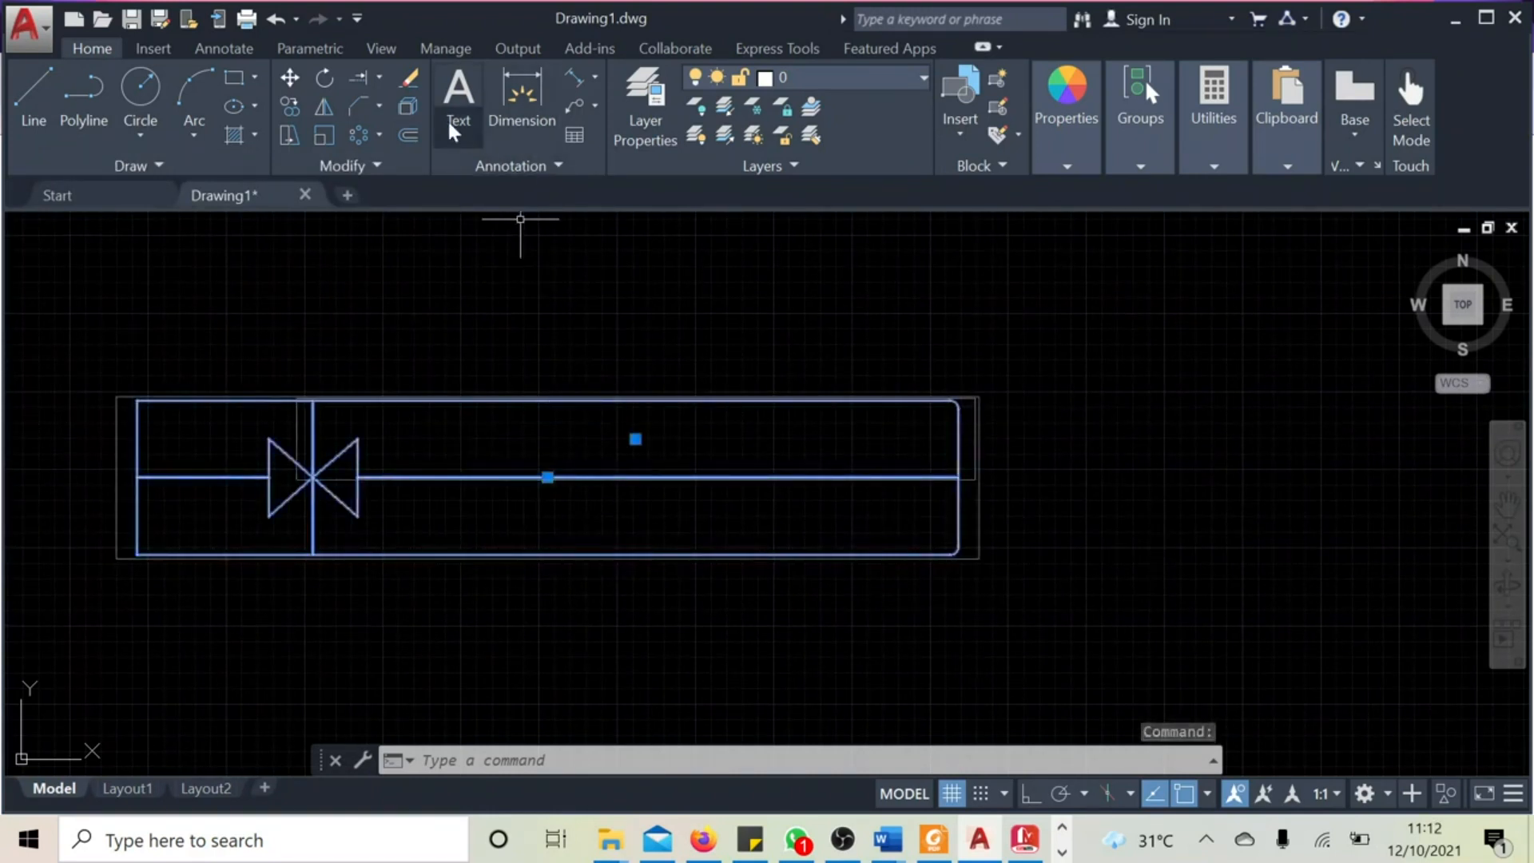
click(409, 108)
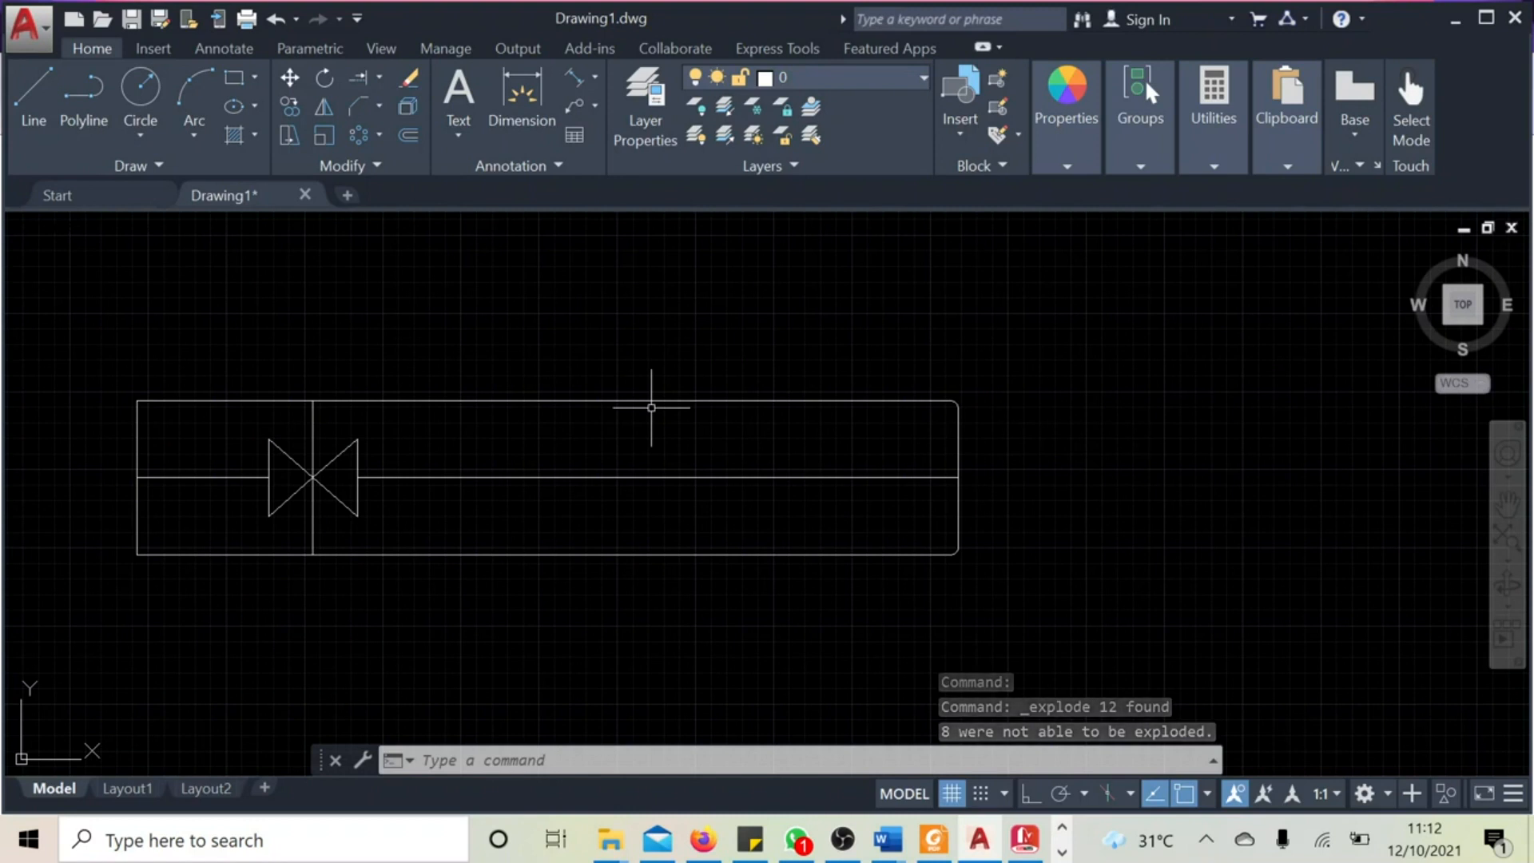
Step: Select the exploded symbol's outline segments and middle line one by one to check that they are separate, and clear the selection
click(601, 400)
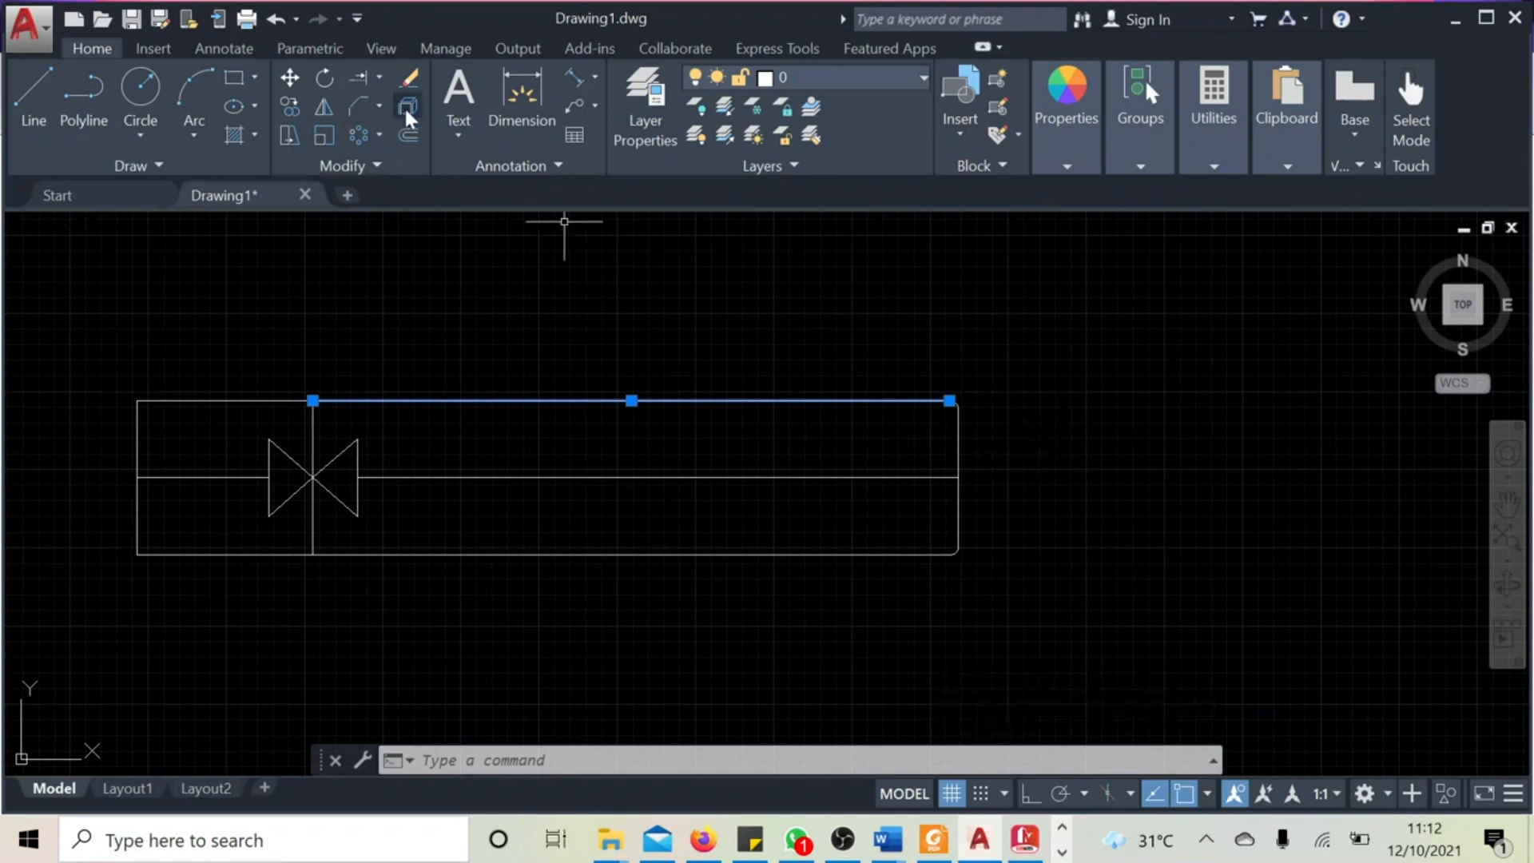
click(523, 555)
click(524, 478)
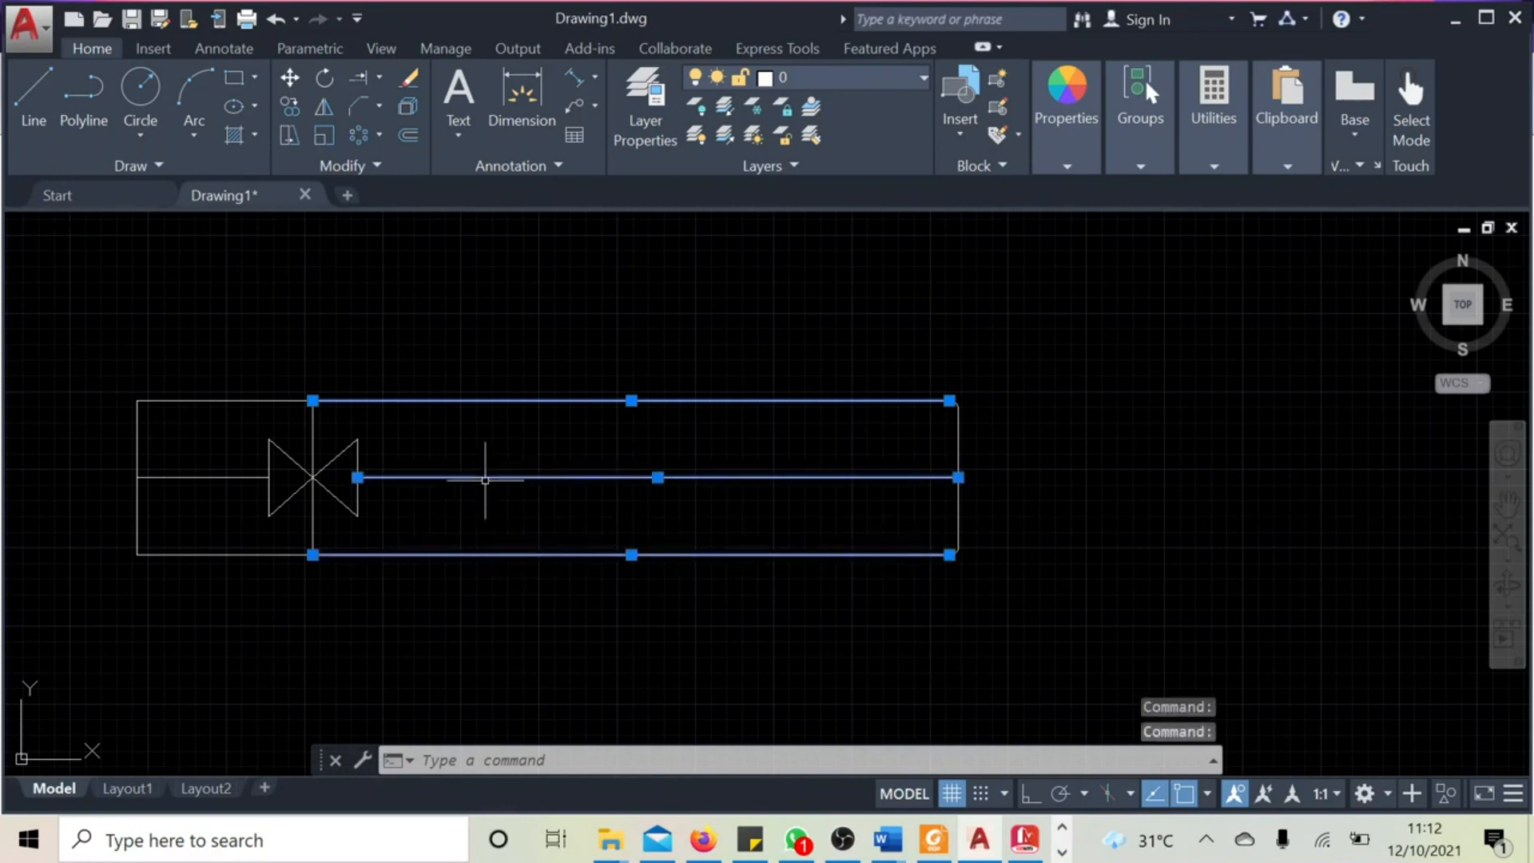
click(138, 426)
click(223, 400)
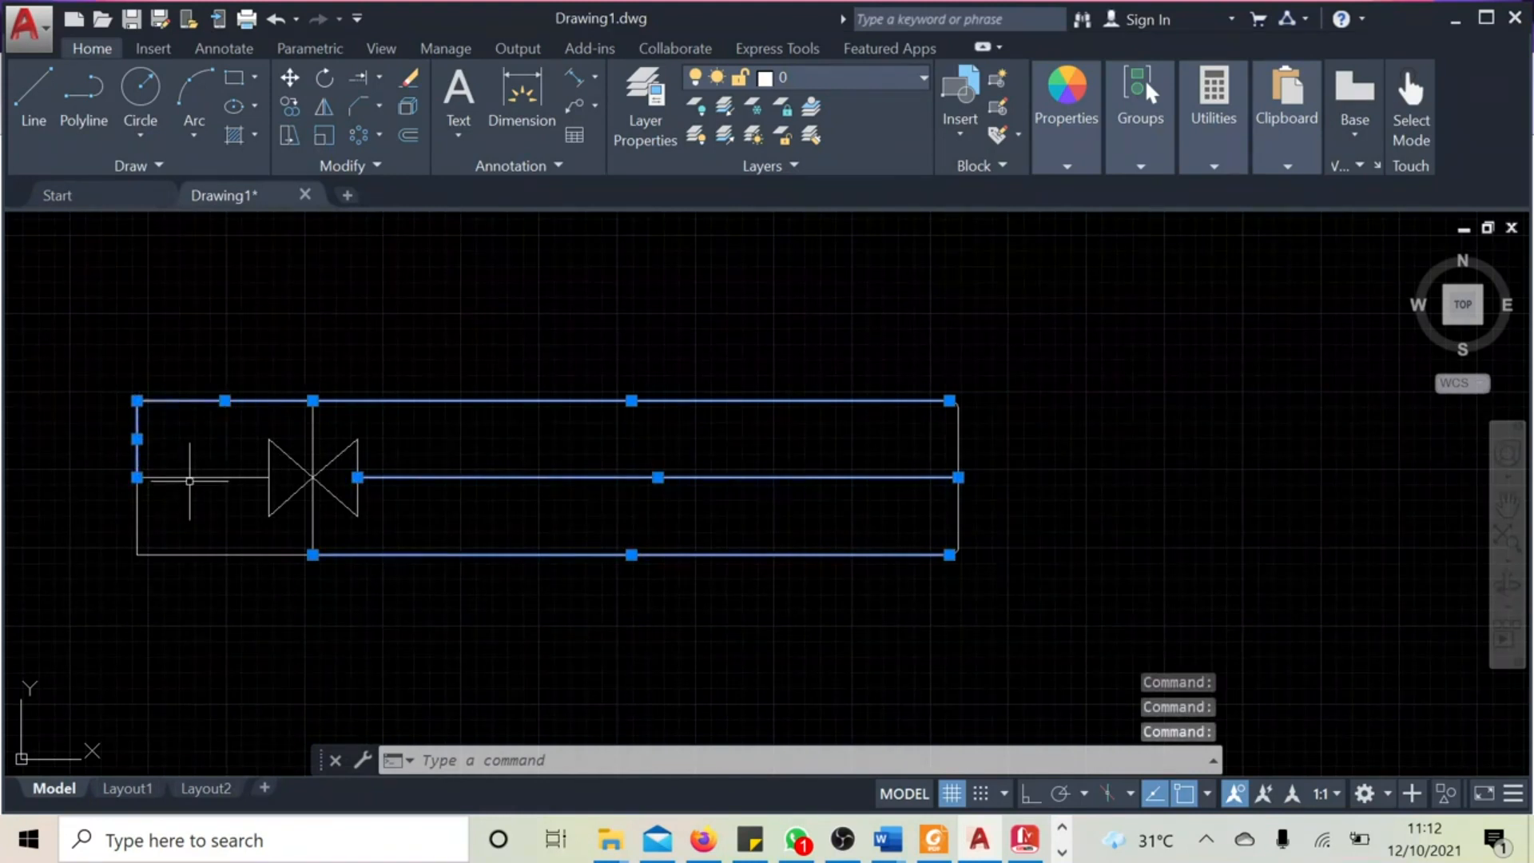
click(137, 531)
click(207, 552)
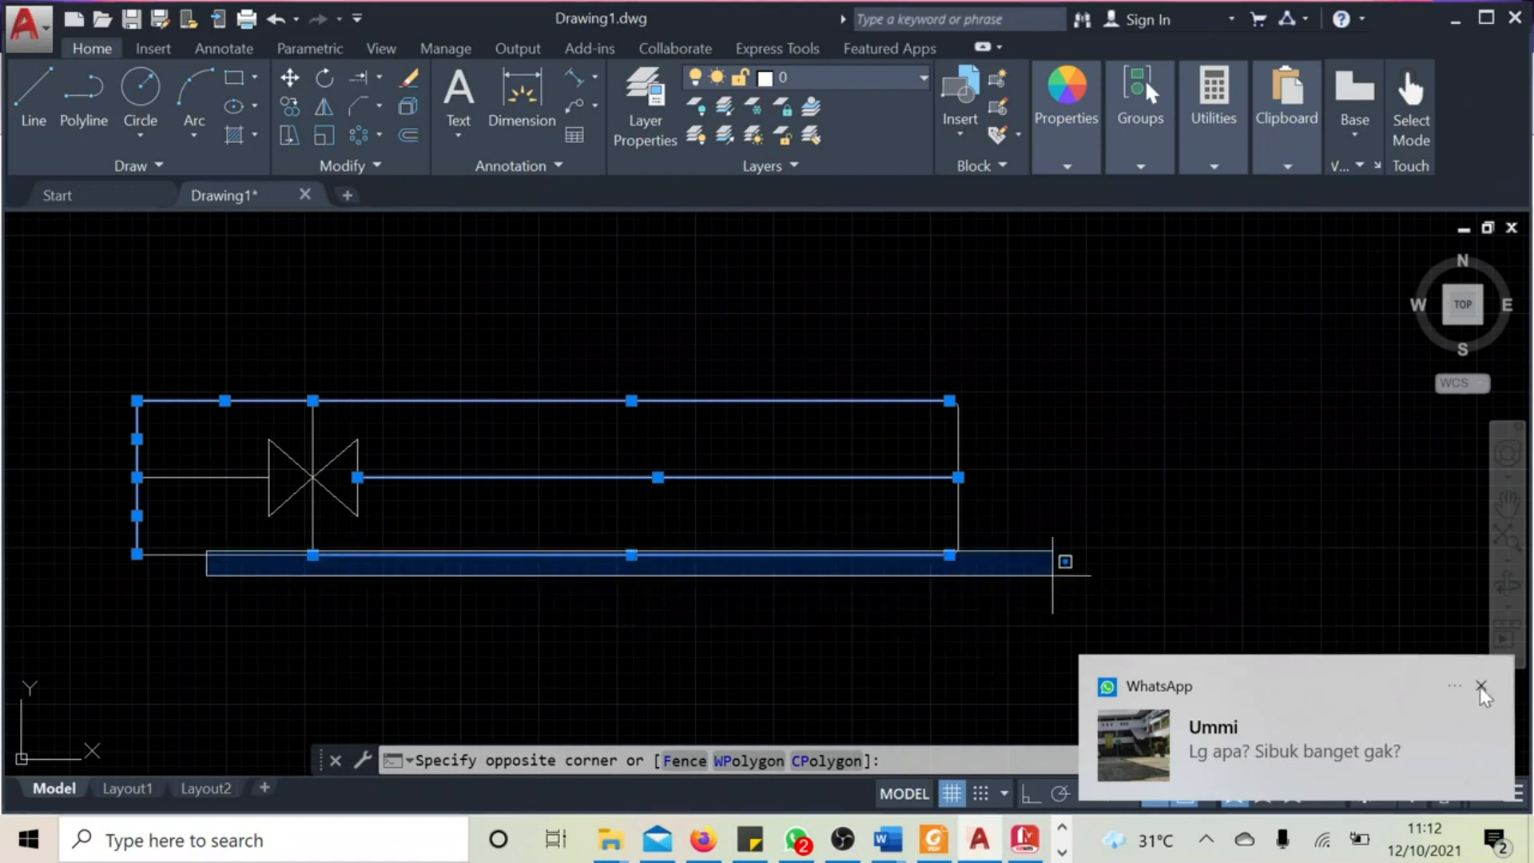
key(Escape)
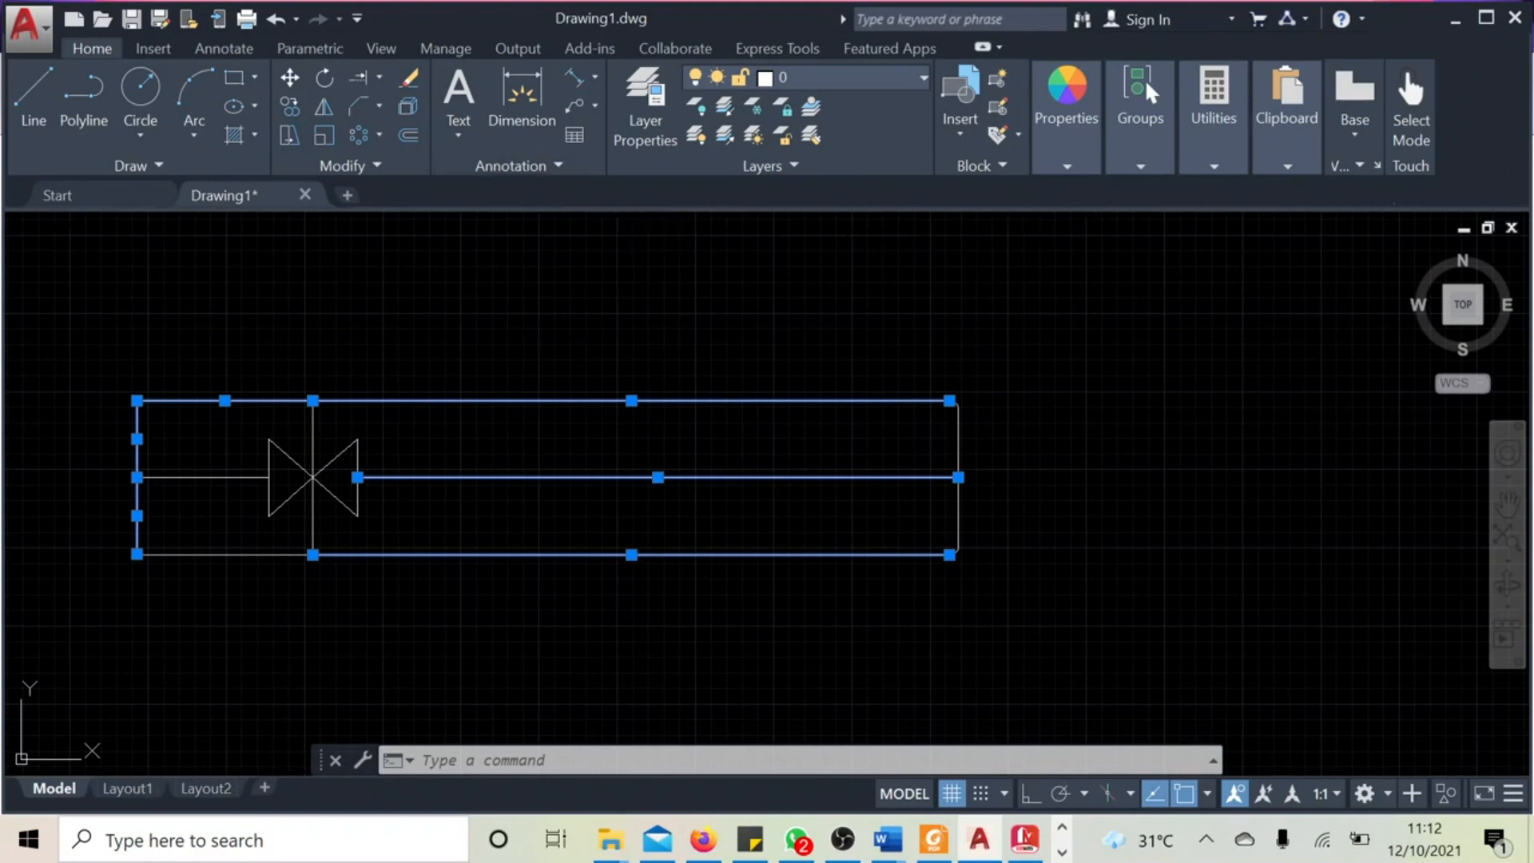
click(873, 366)
key(Escape)
key(Escape)
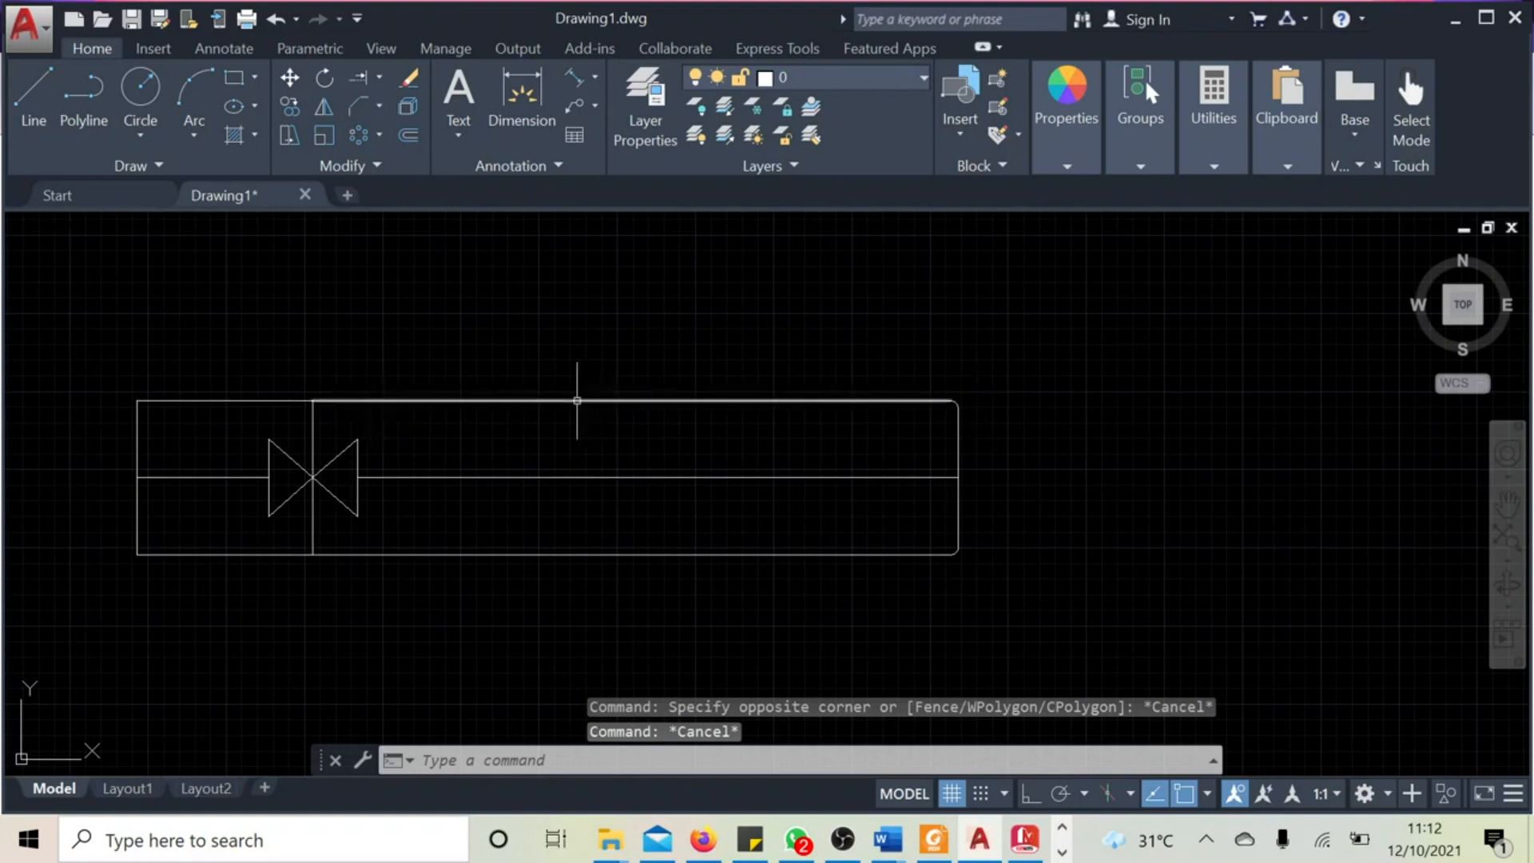
Step: Offset the symbol outline's long top line upward by about 1128 units using the Through option, and end the command
click(408, 132)
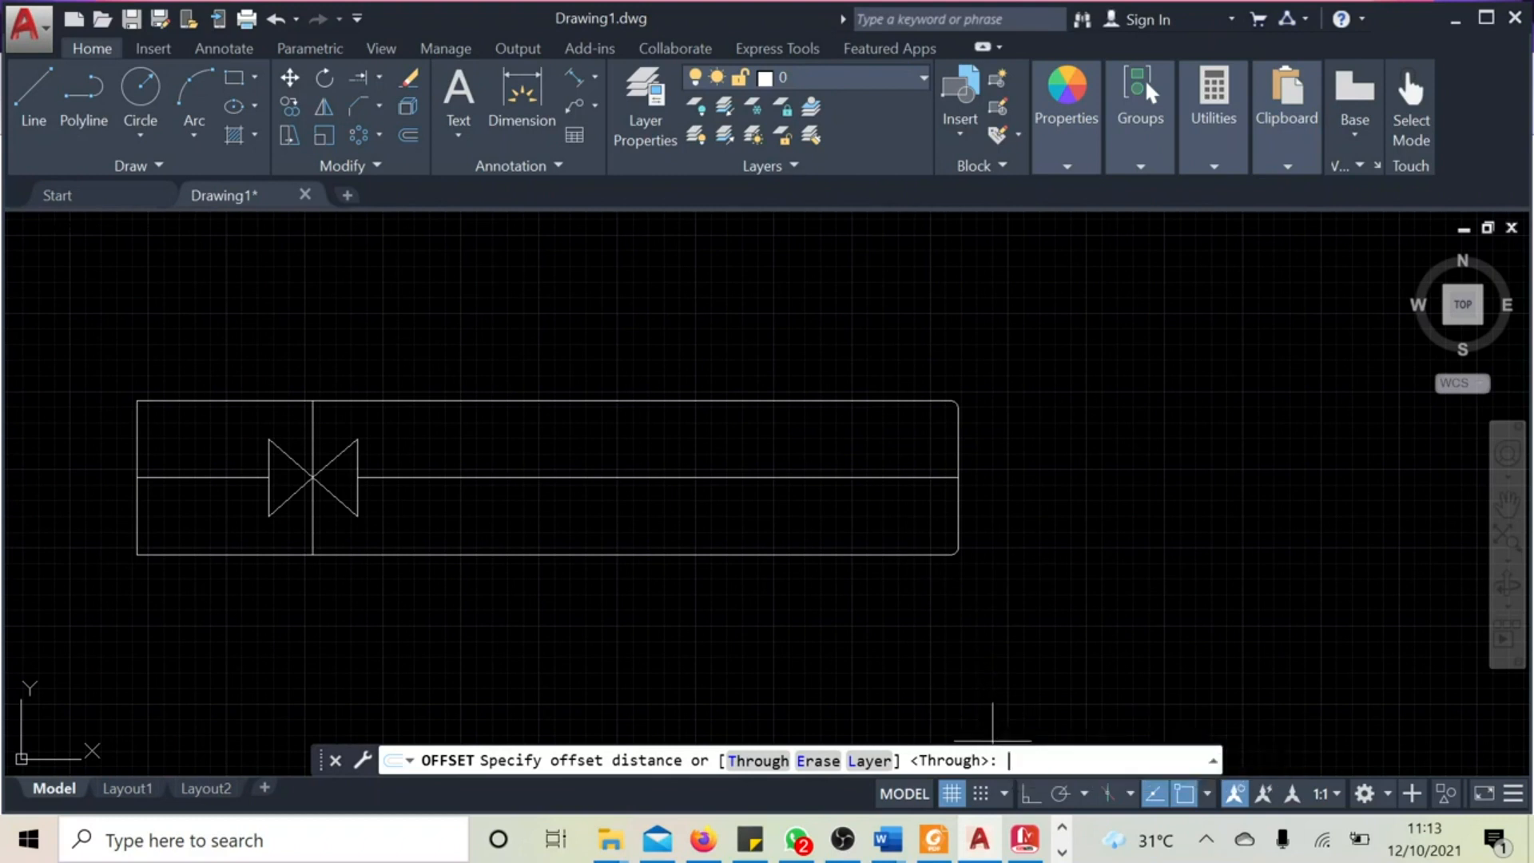
key(Return)
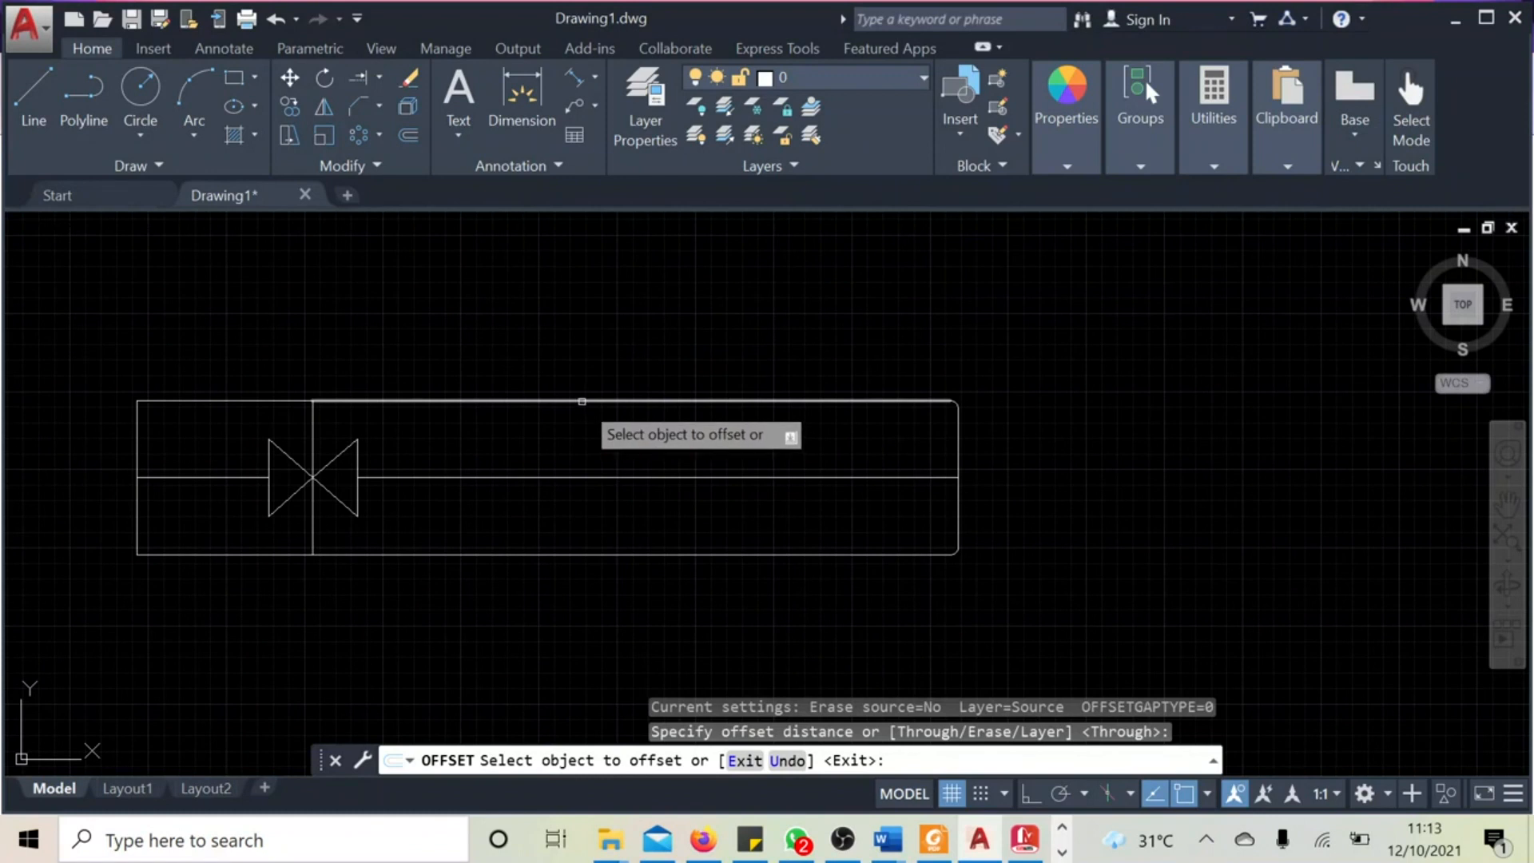
click(581, 401)
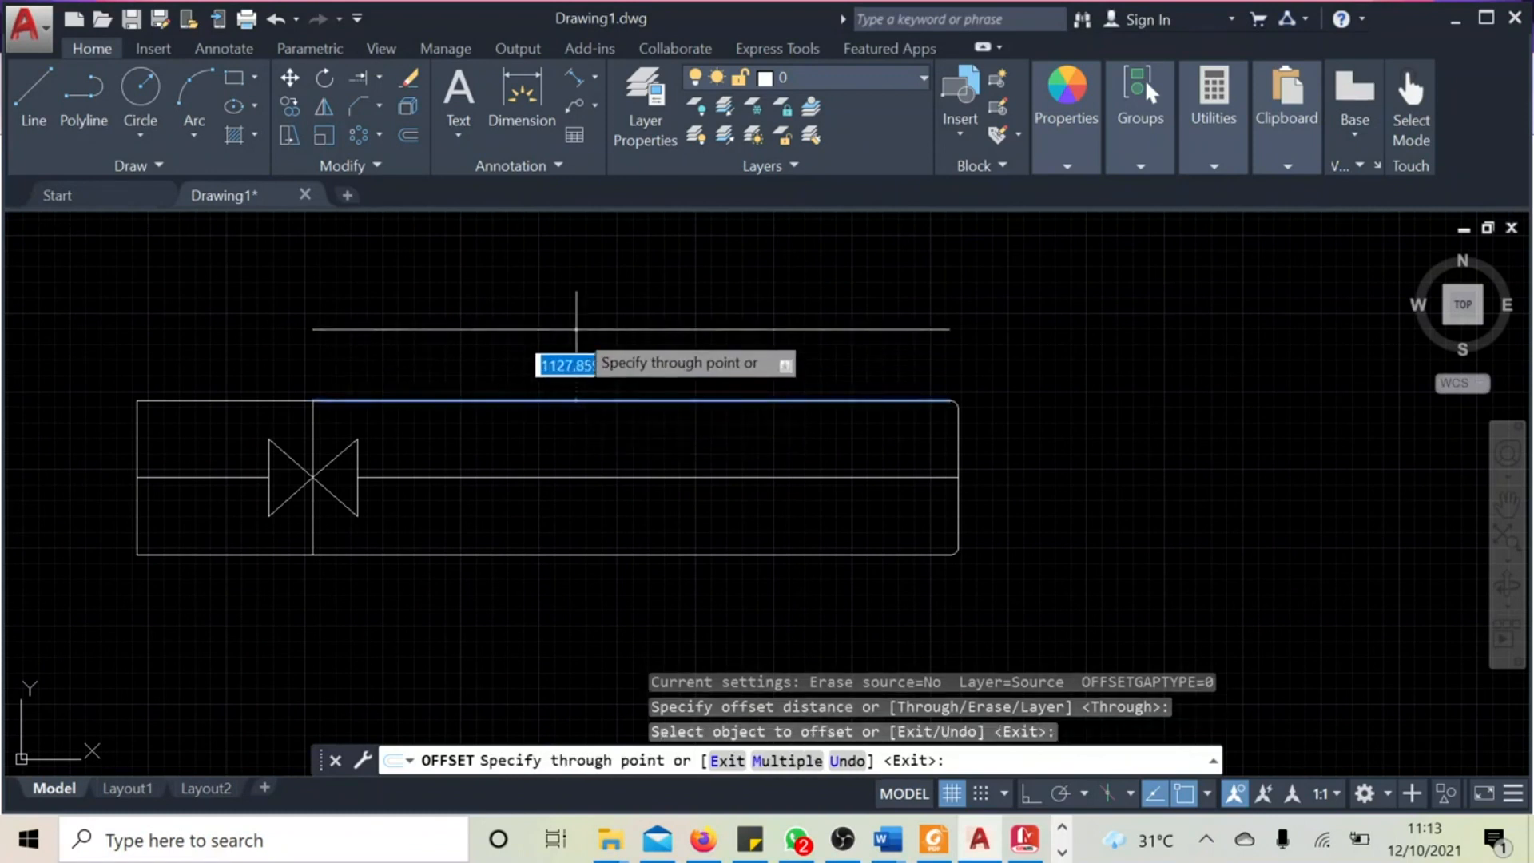
click(576, 329)
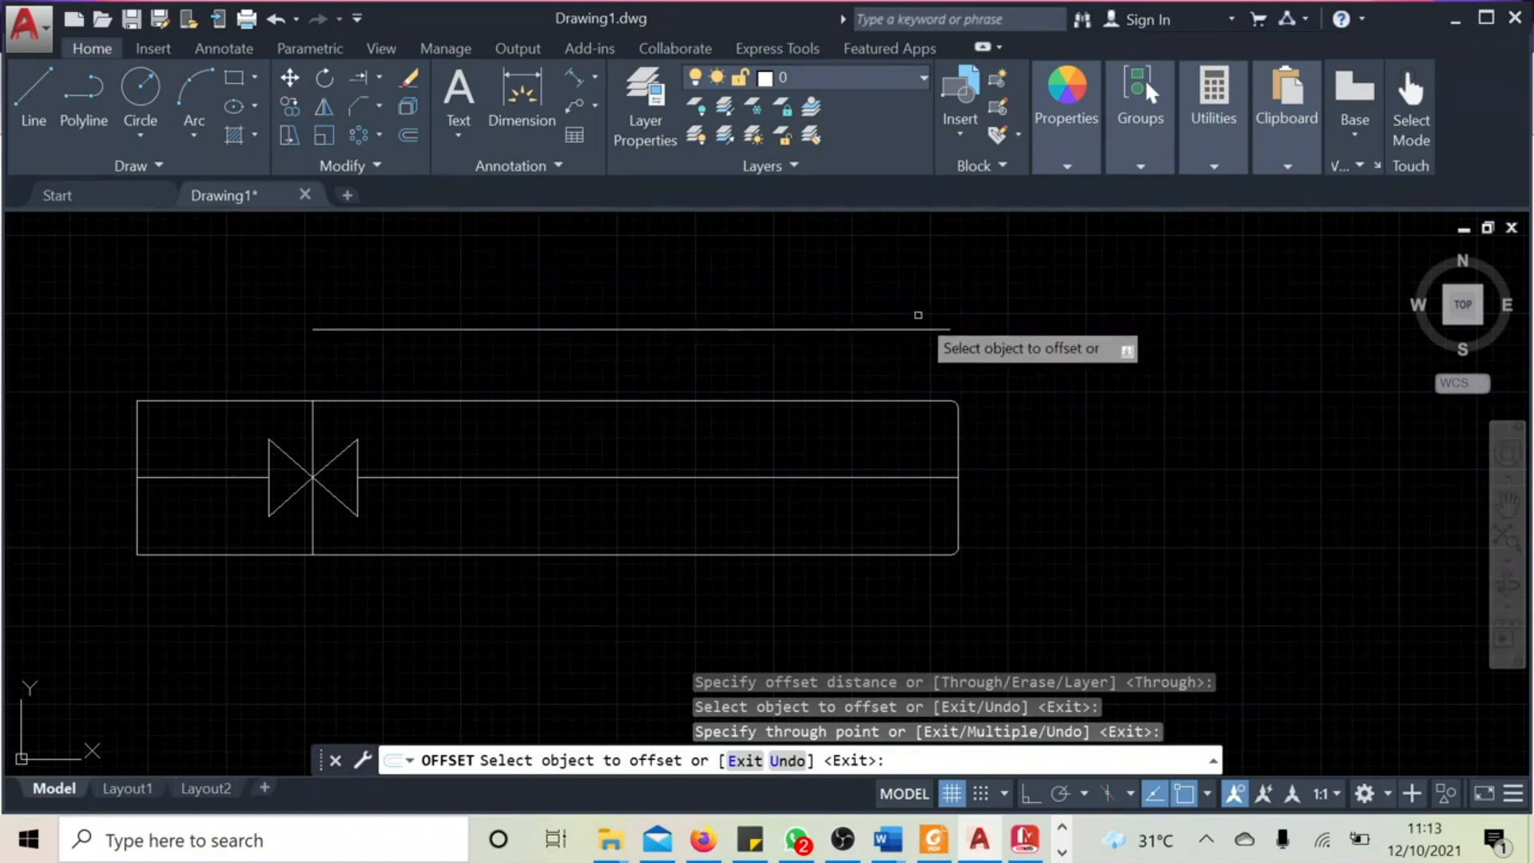
key(Return)
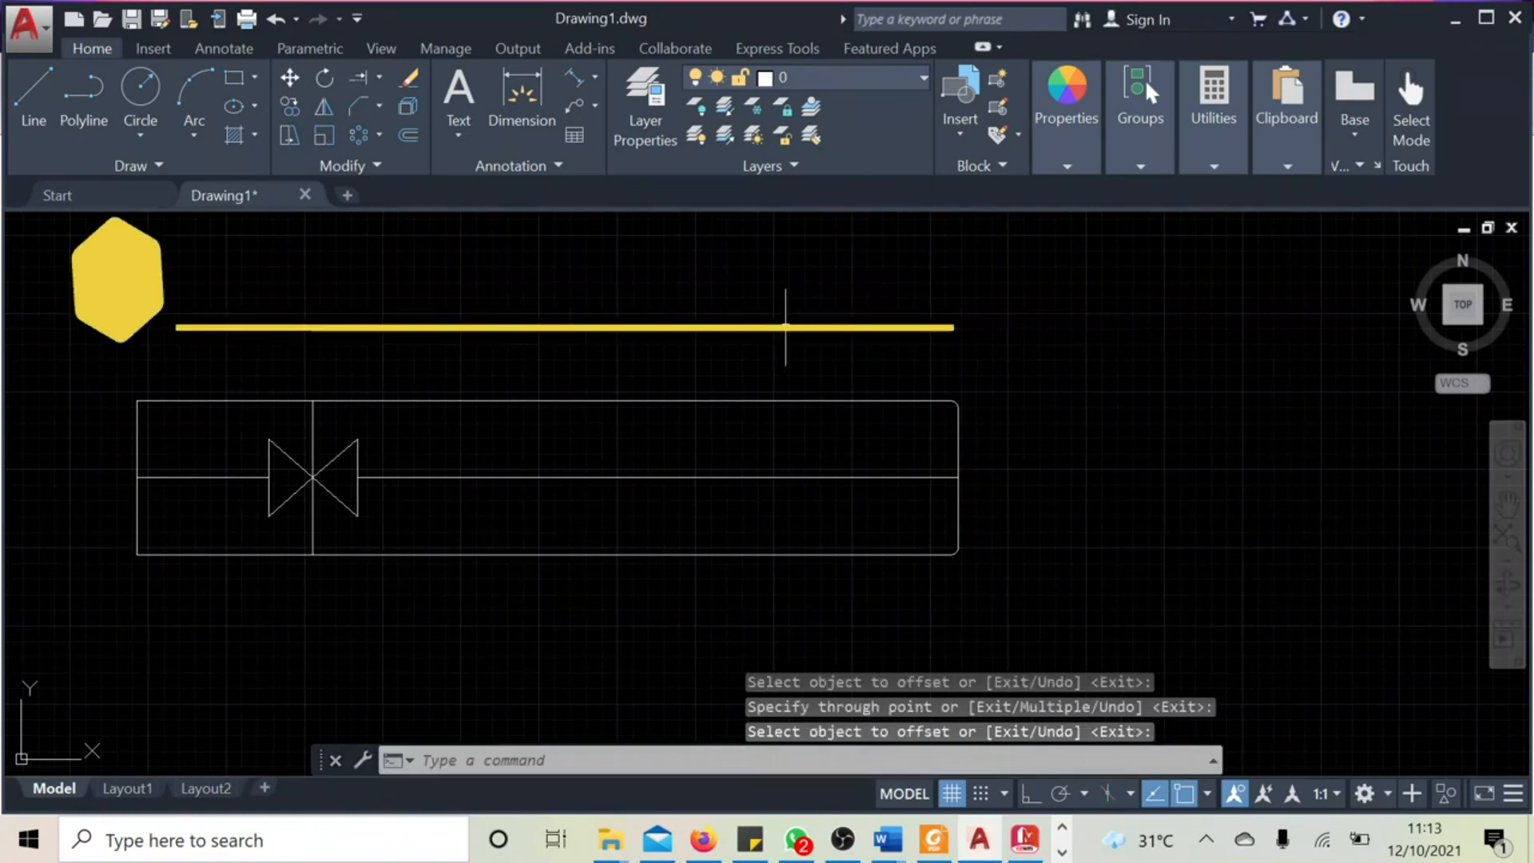
Step: Offset the separate line above the symbol upward once more with the Through option, spacing it about as far as the first offset
key(Return)
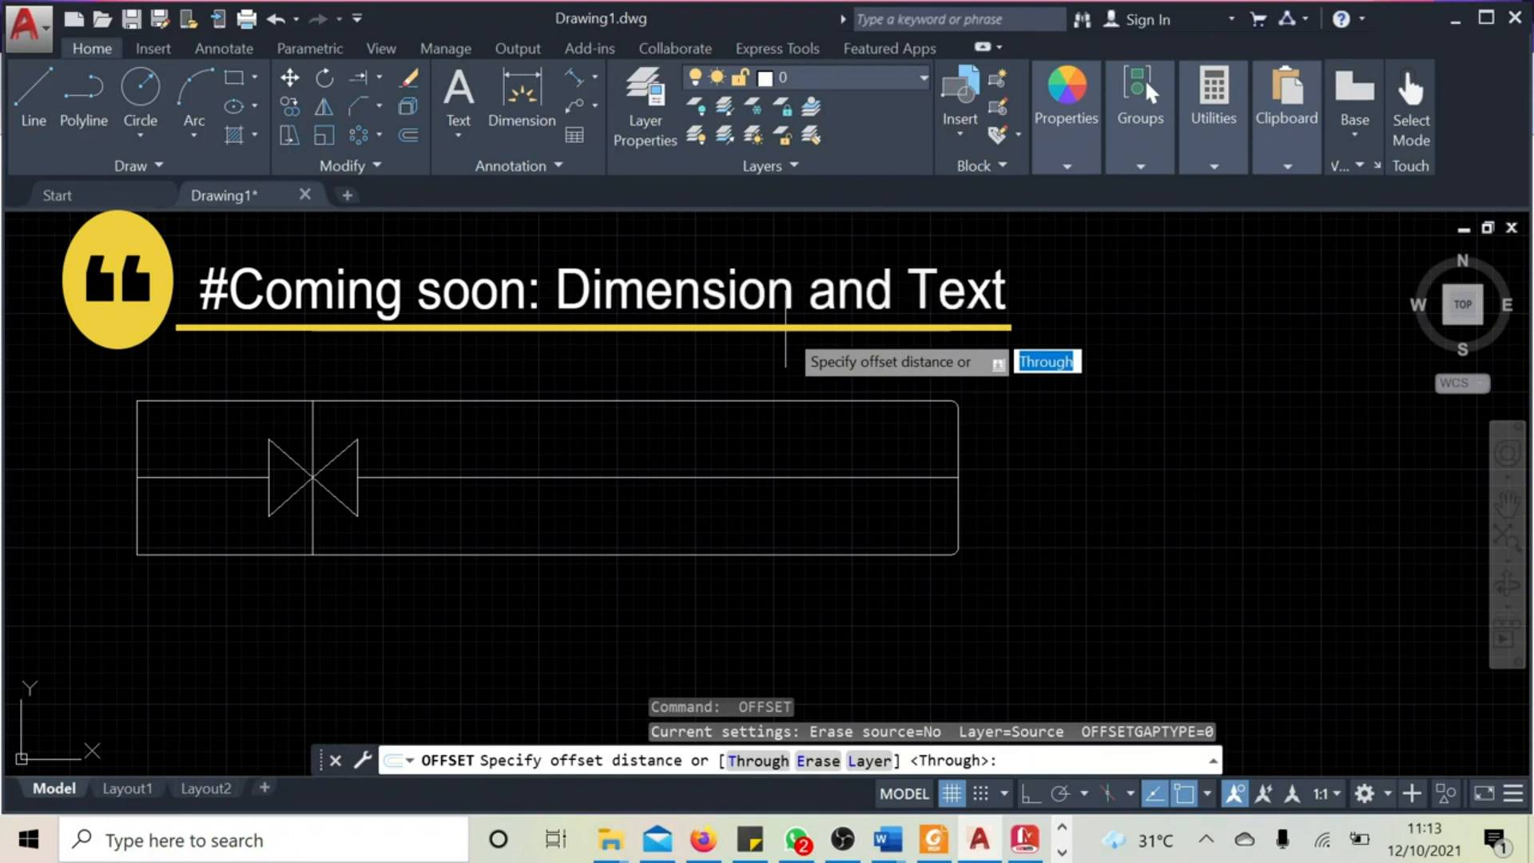
key(Return)
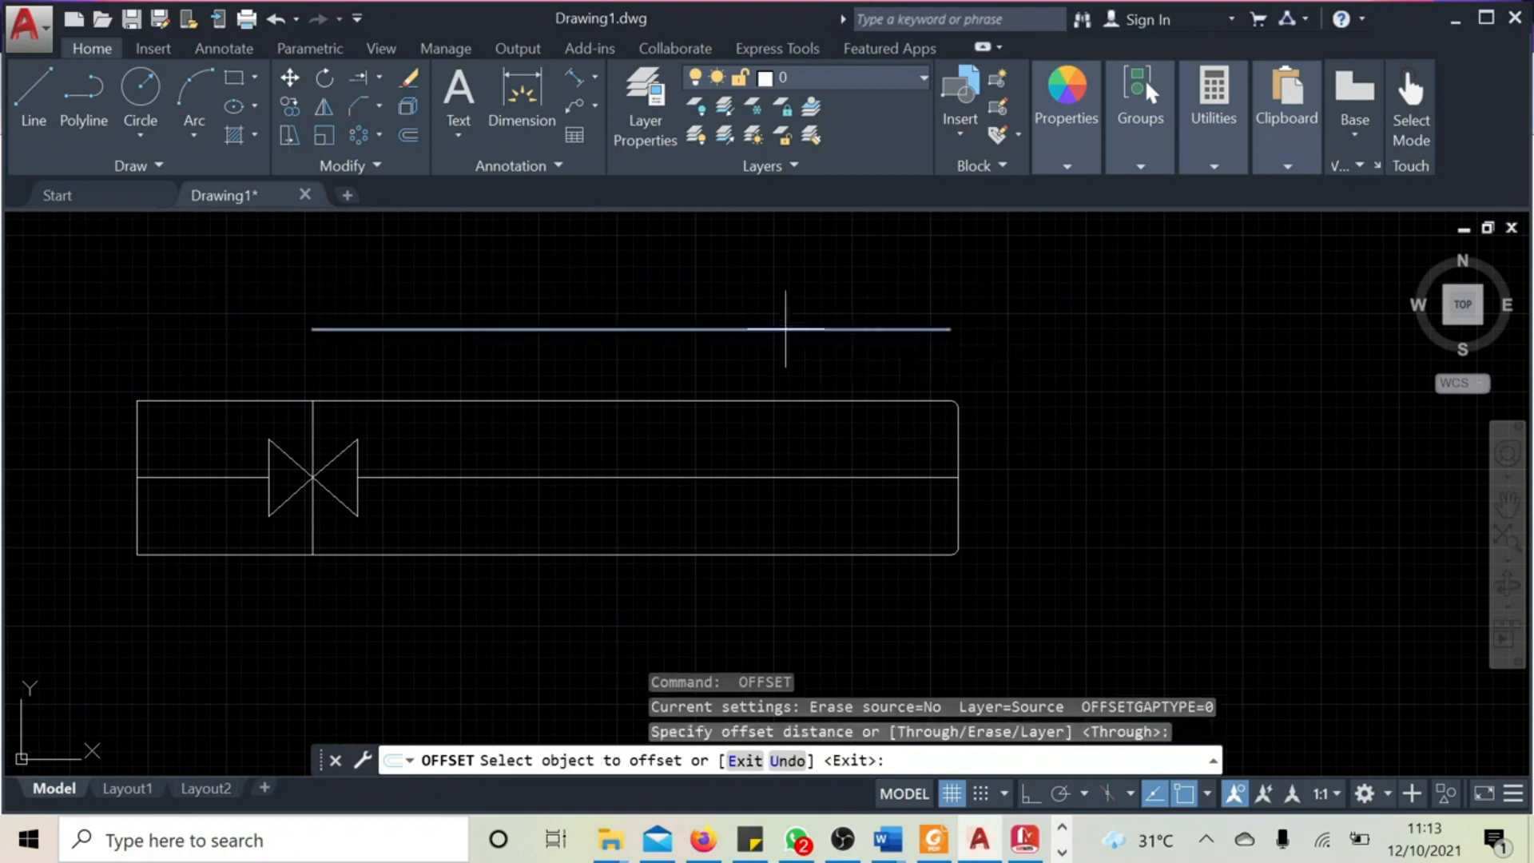
click(787, 328)
click(771, 253)
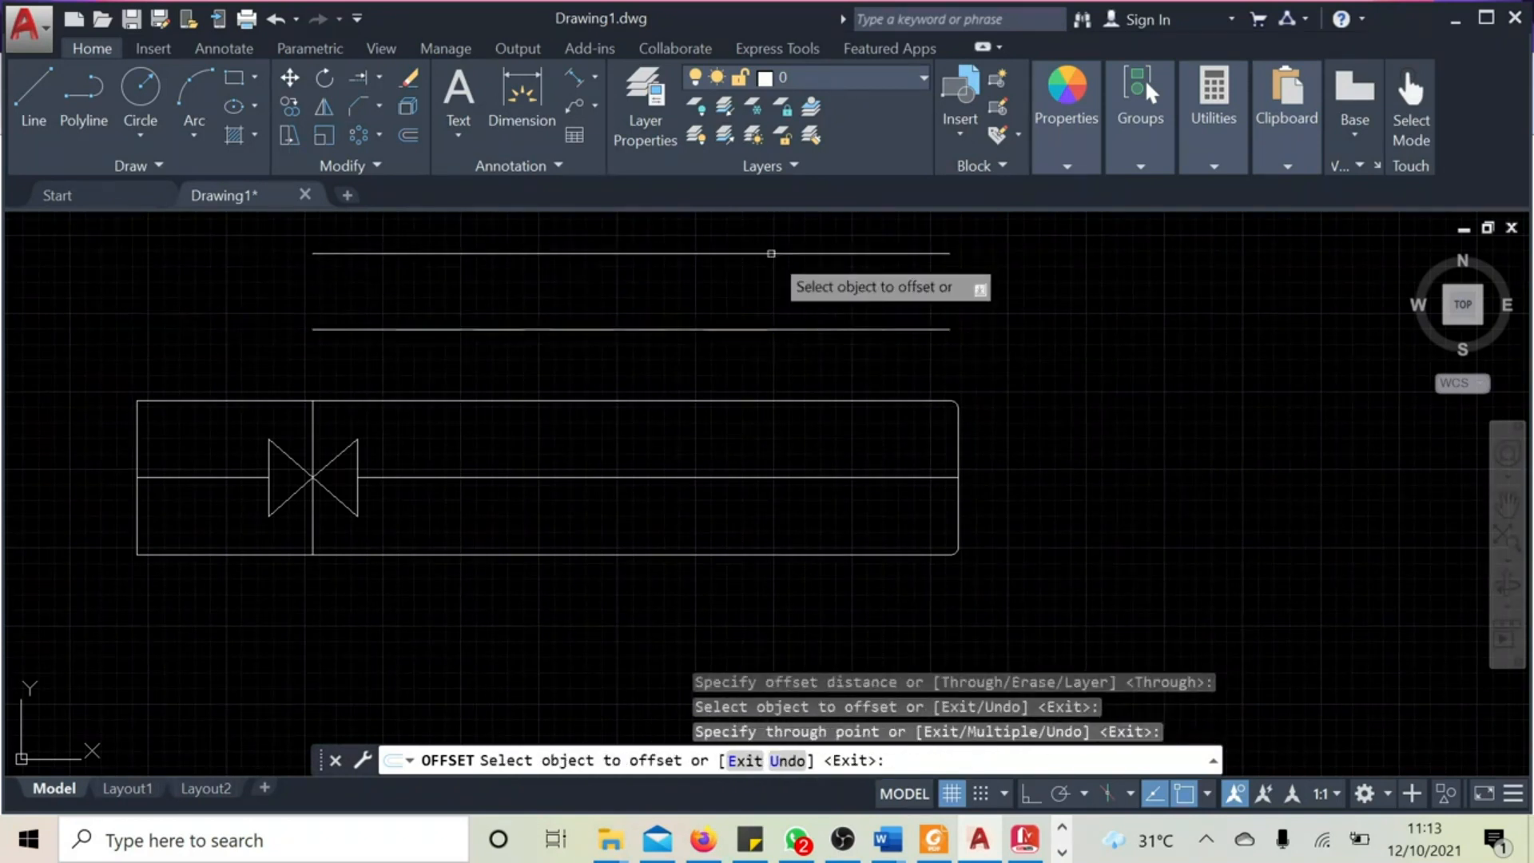